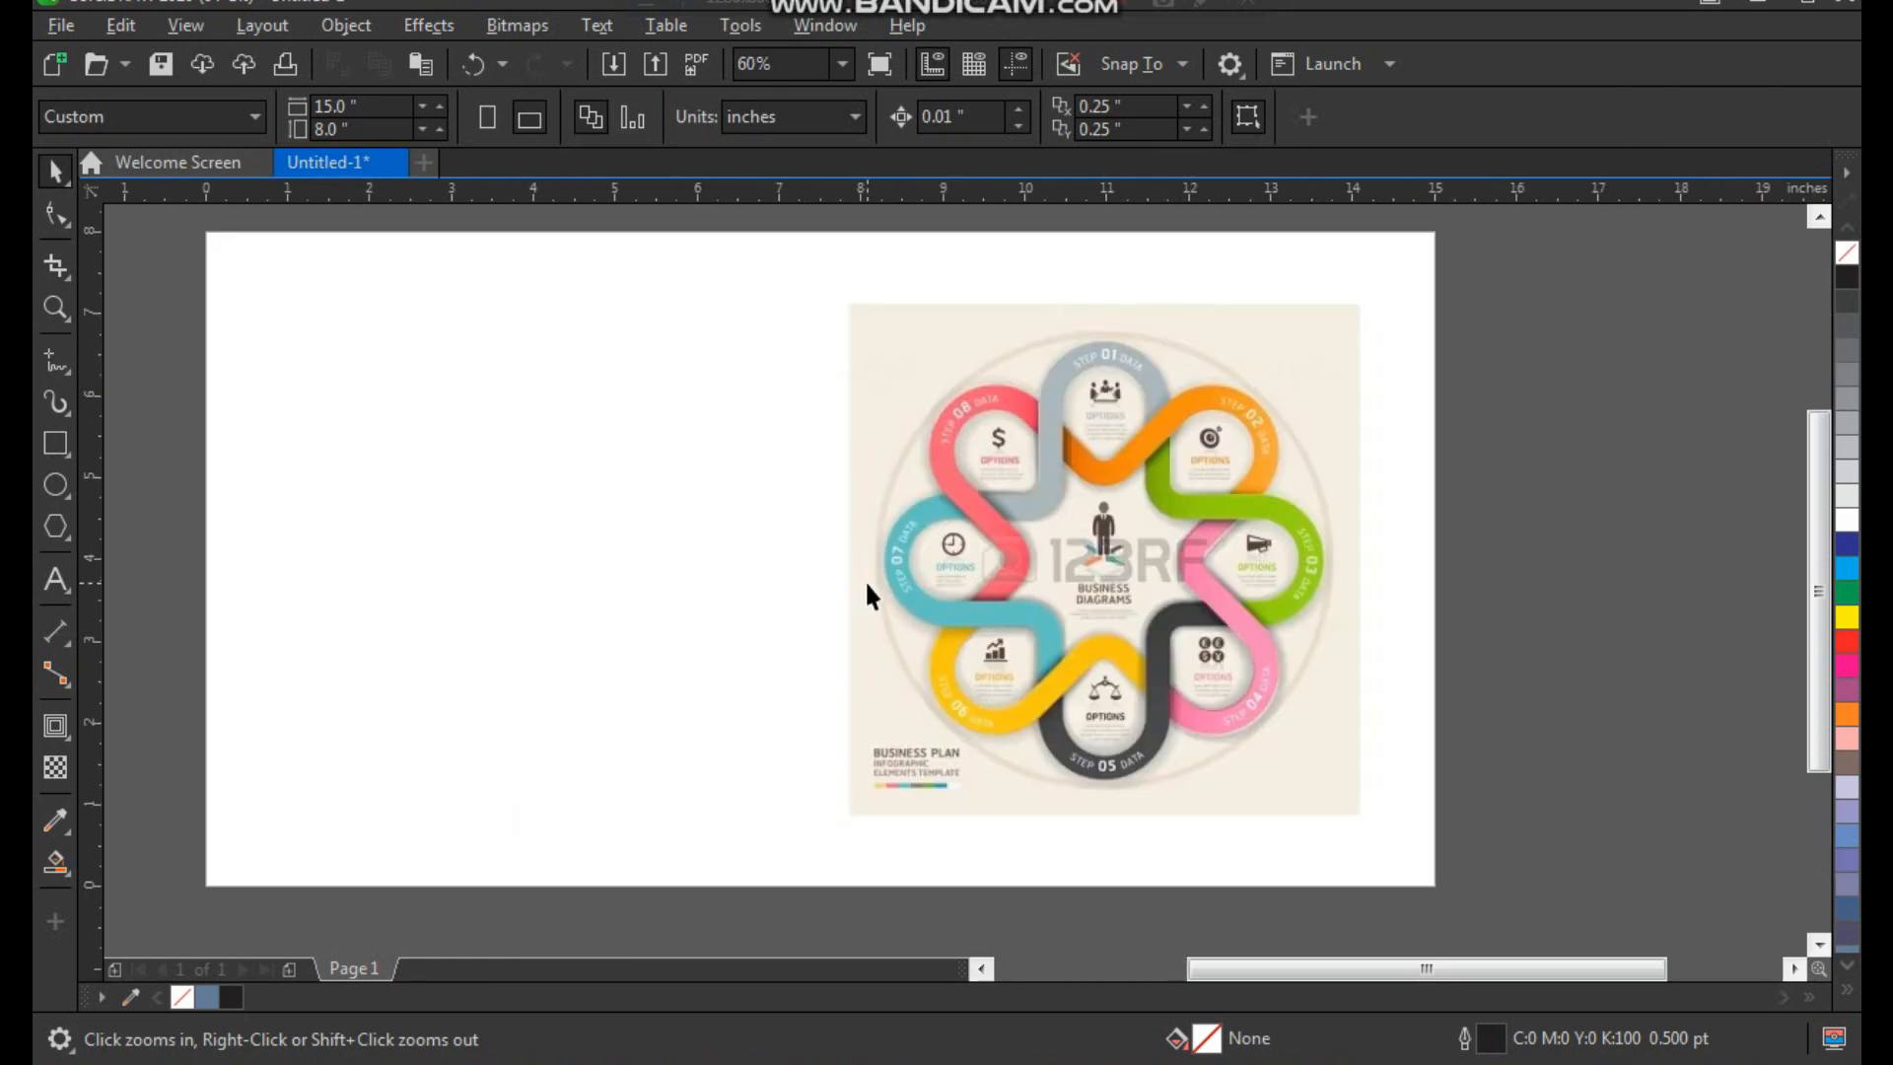
Step: Draw a tall rectangle about 1.54 by 5.38 in over the reference image's vertical band, spanning the STEP 01 and STEP 05 loops
{"action": "key", "text": "shift+F2"}
{"action": "left_click", "coordinate": [1486, 382]}
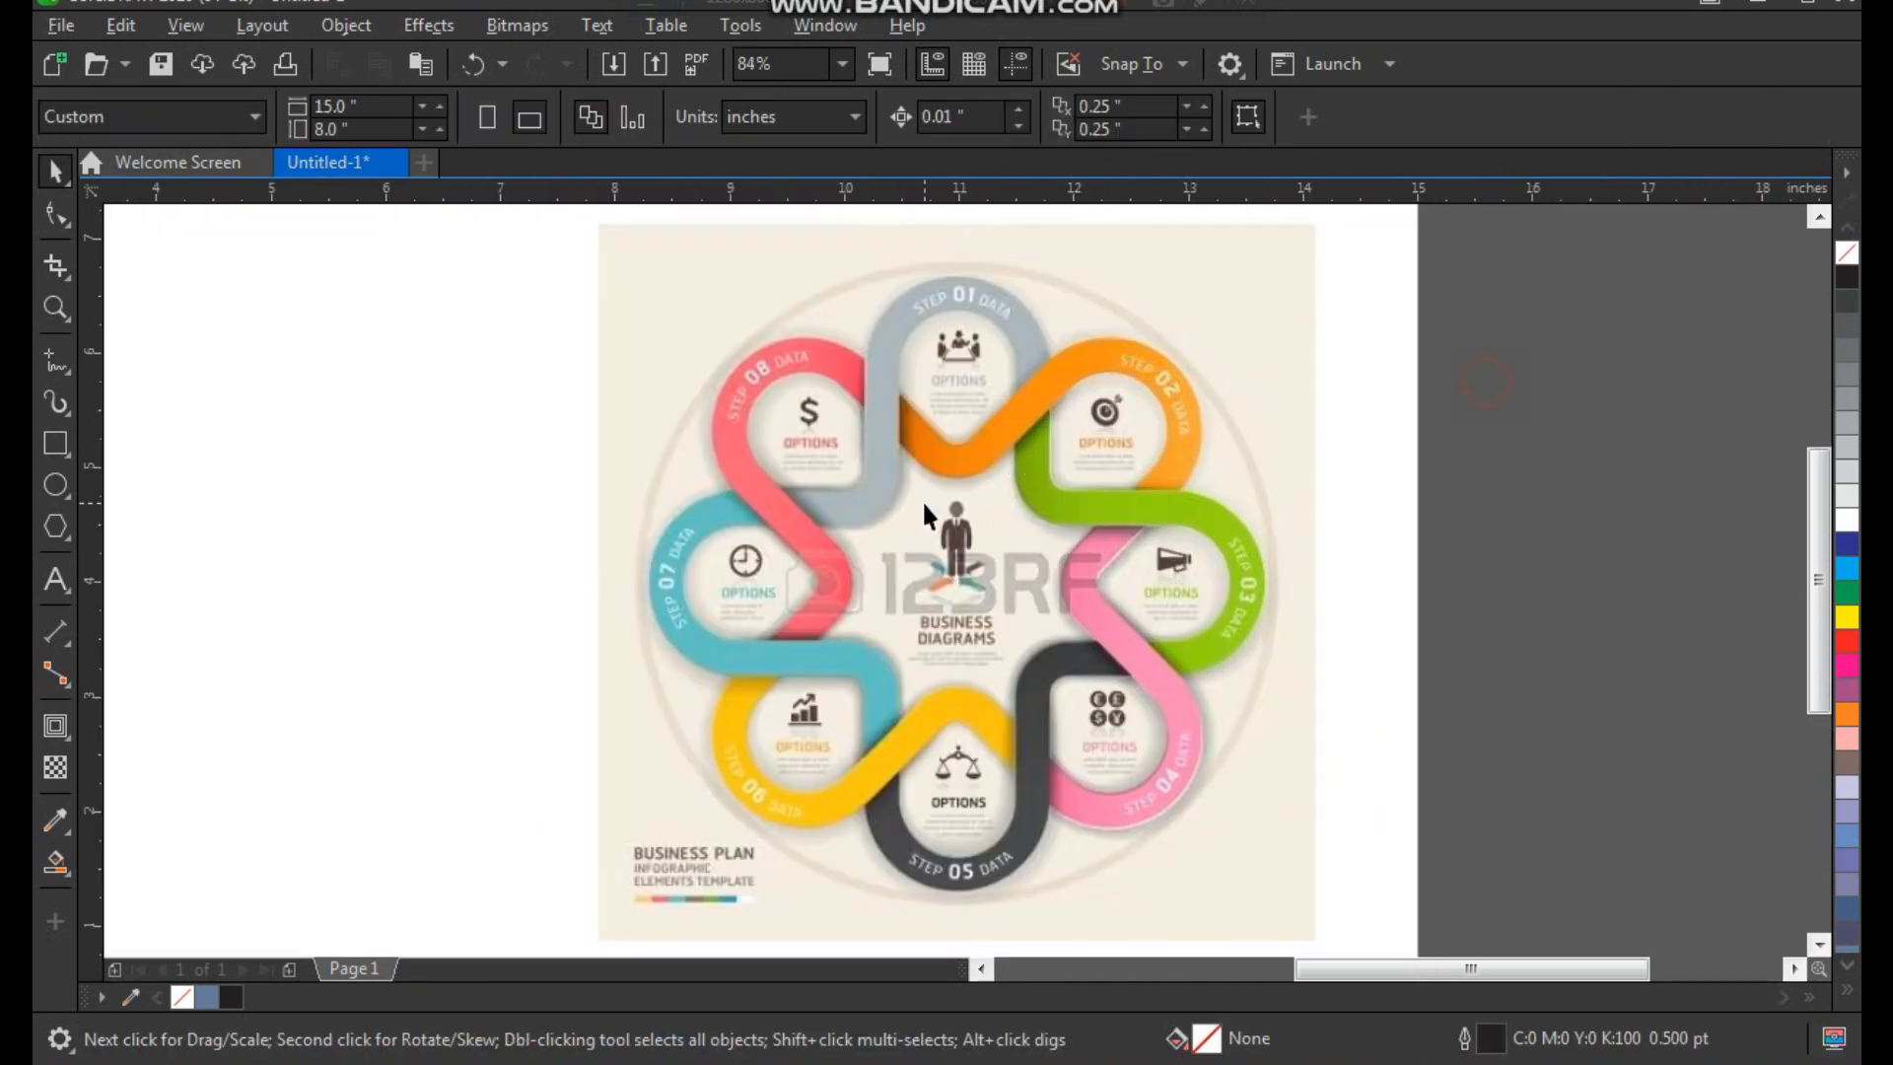
{"action": "scroll", "coordinate": [931, 505], "scroll_direction": "down", "scroll_amount": 2}
{"action": "key", "text": "F2"}
{"action": "left_click_drag", "start_coordinate": [802, 372], "coordinate": [1195, 742]}
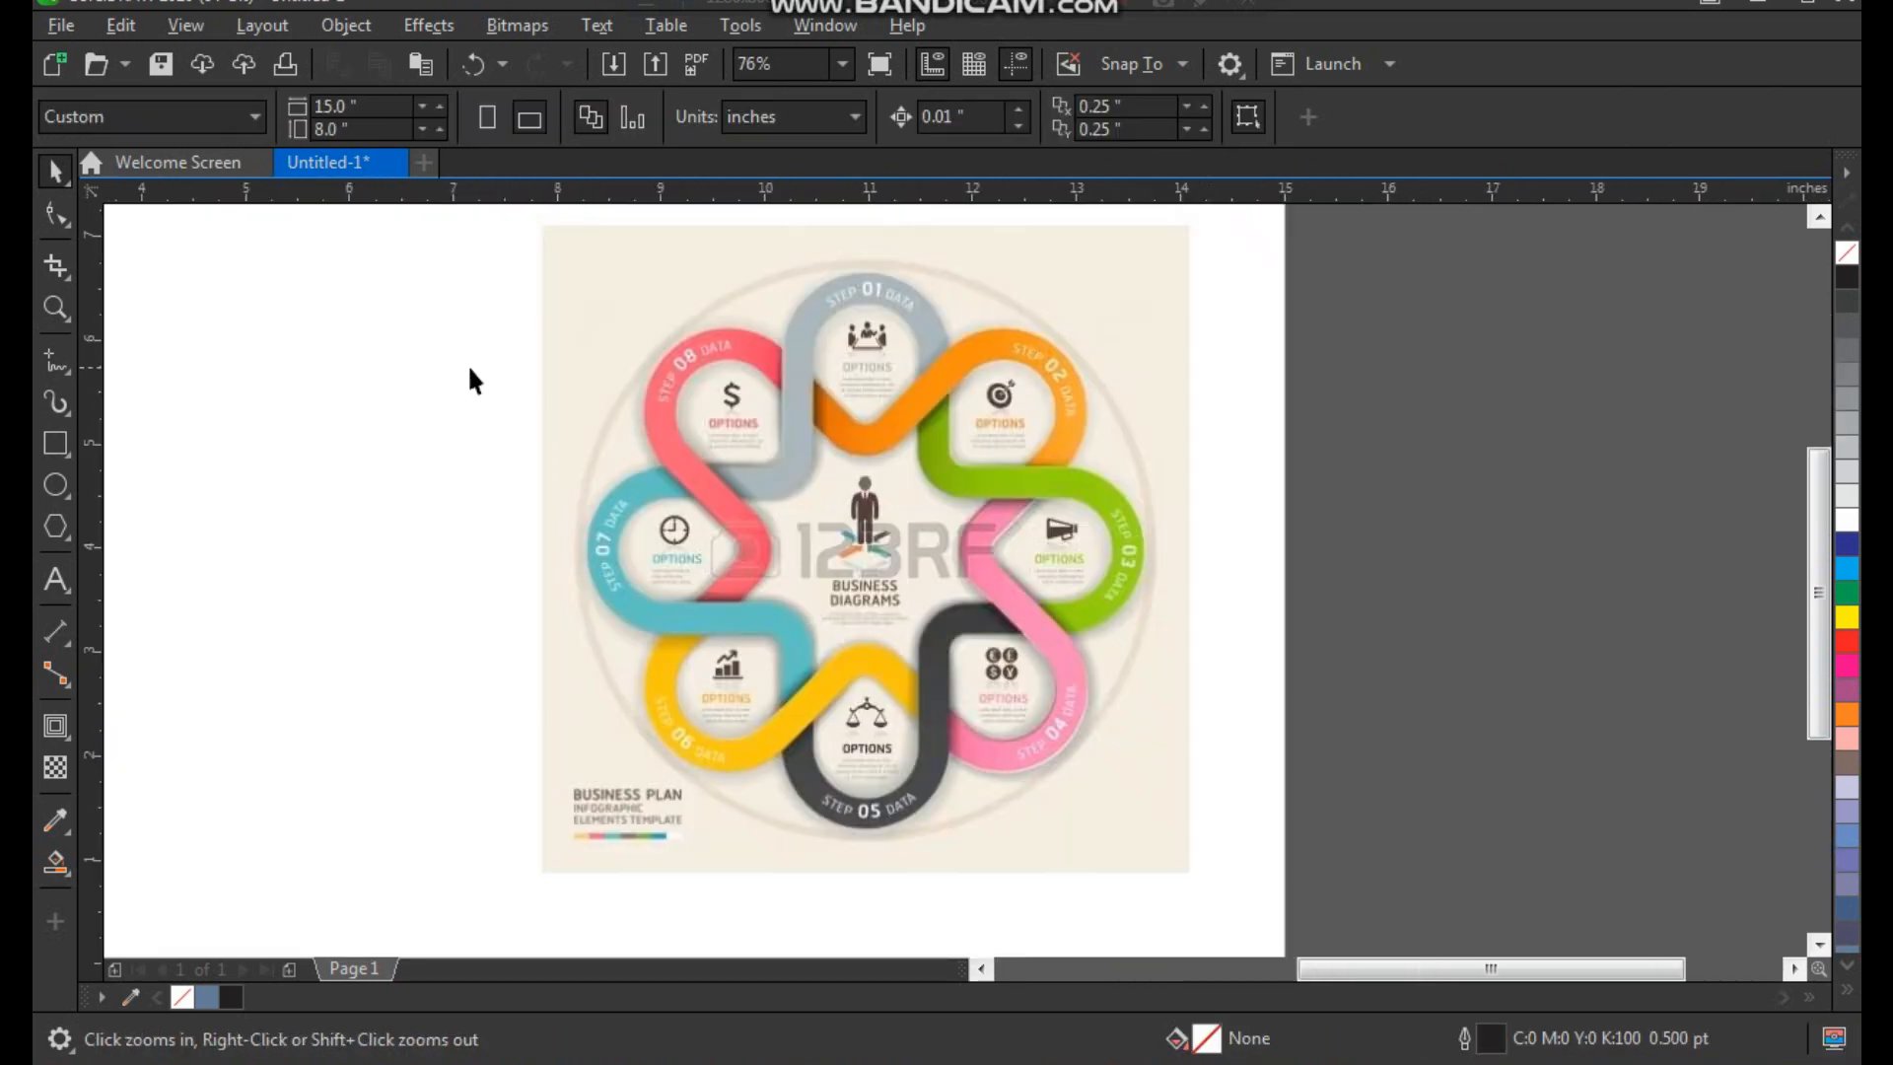
{"action": "left_click", "coordinate": [55, 443]}
{"action": "left_click_drag", "start_coordinate": [788, 288], "coordinate": [946, 831]}
{"action": "key", "text": "space"}
{"action": "key", "text": "F2"}
{"action": "left_click_drag", "start_coordinate": [816, 244], "coordinate": [908, 342]}
{"action": "scroll", "coordinate": [900, 452], "scroll_direction": "down", "scroll_amount": 6}
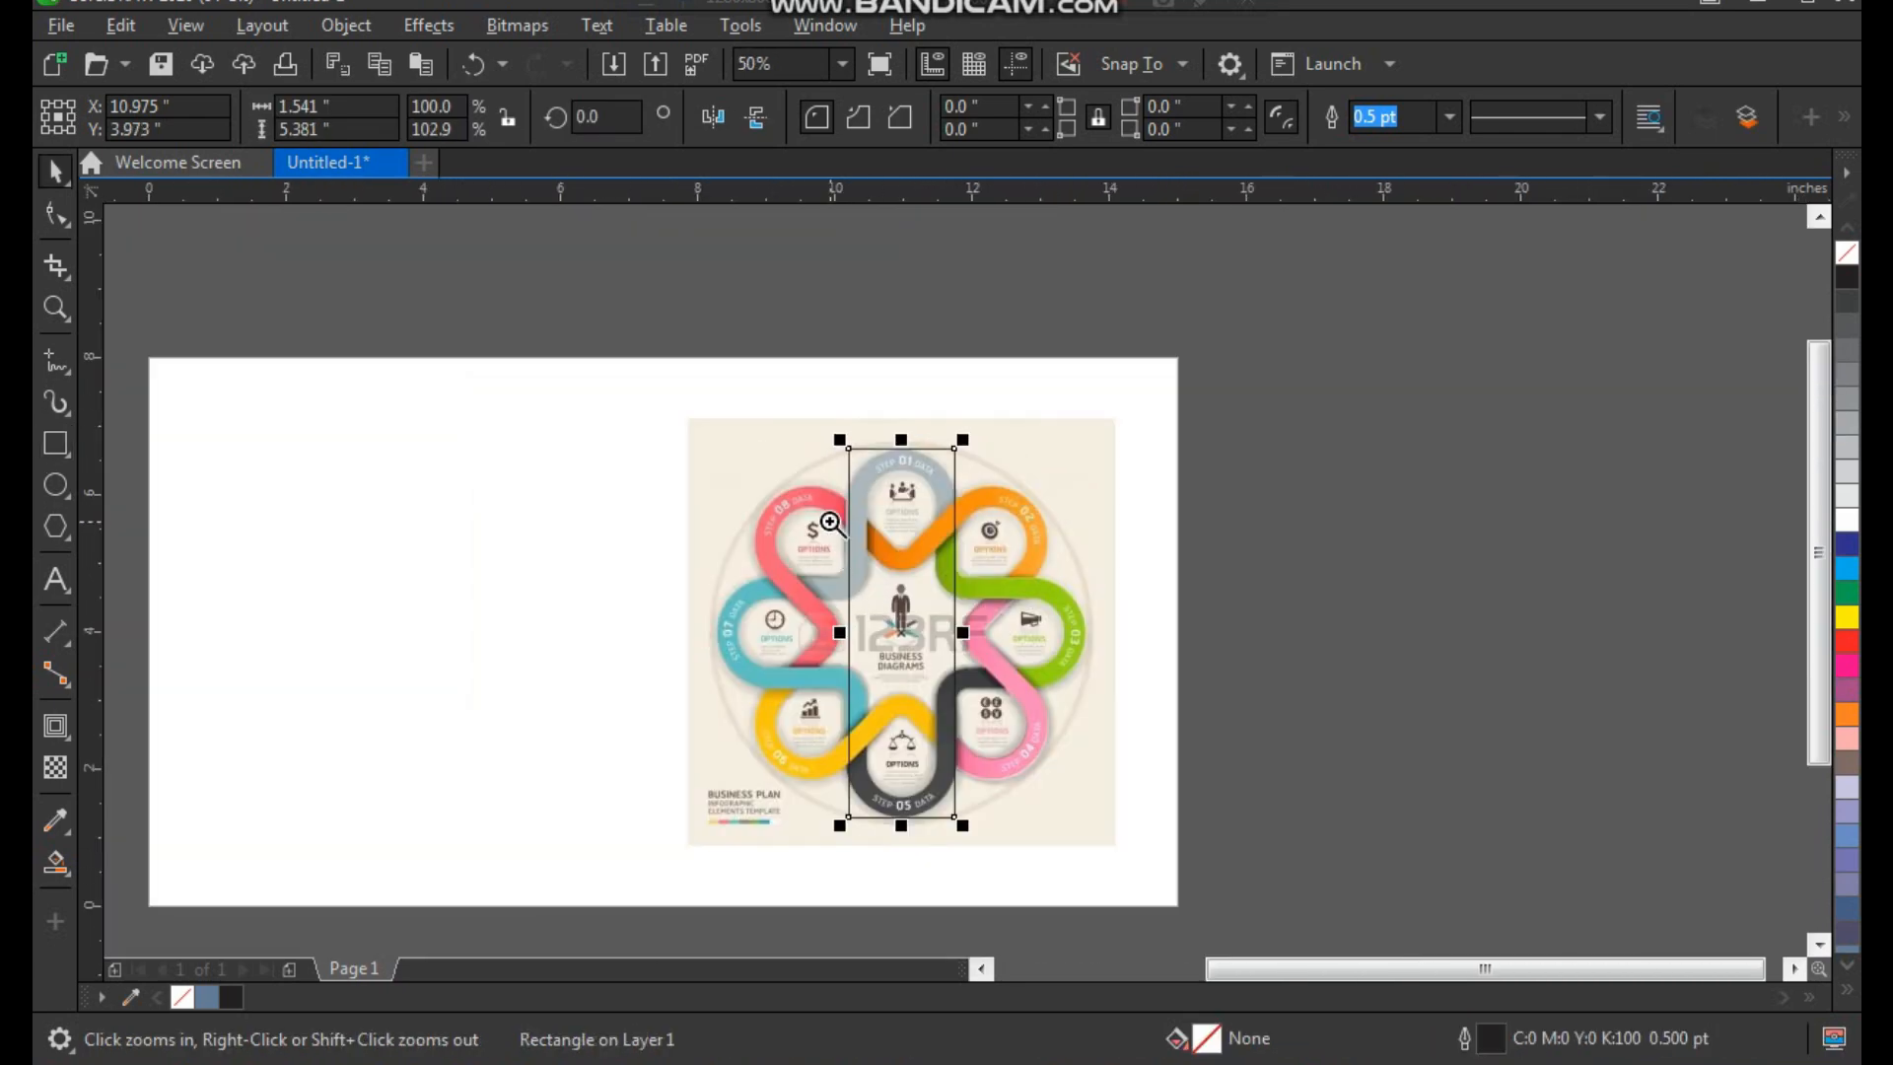
Step: Adjust the rectangle's side and bottom edges to fit the STEP 01 and STEP 05 loops, about 1.616 by 5.348 in
{"action": "scroll", "coordinate": [864, 690], "scroll_direction": "up", "scroll_amount": 3}
{"action": "left_click_drag", "start_coordinate": [862, 610], "coordinate": [854, 608]}
{"action": "scroll", "coordinate": [949, 592], "scroll_direction": "down", "scroll_amount": 2}
{"action": "key", "text": "F2"}
{"action": "left_click_drag", "start_coordinate": [1063, 467], "coordinate": [1213, 680]}
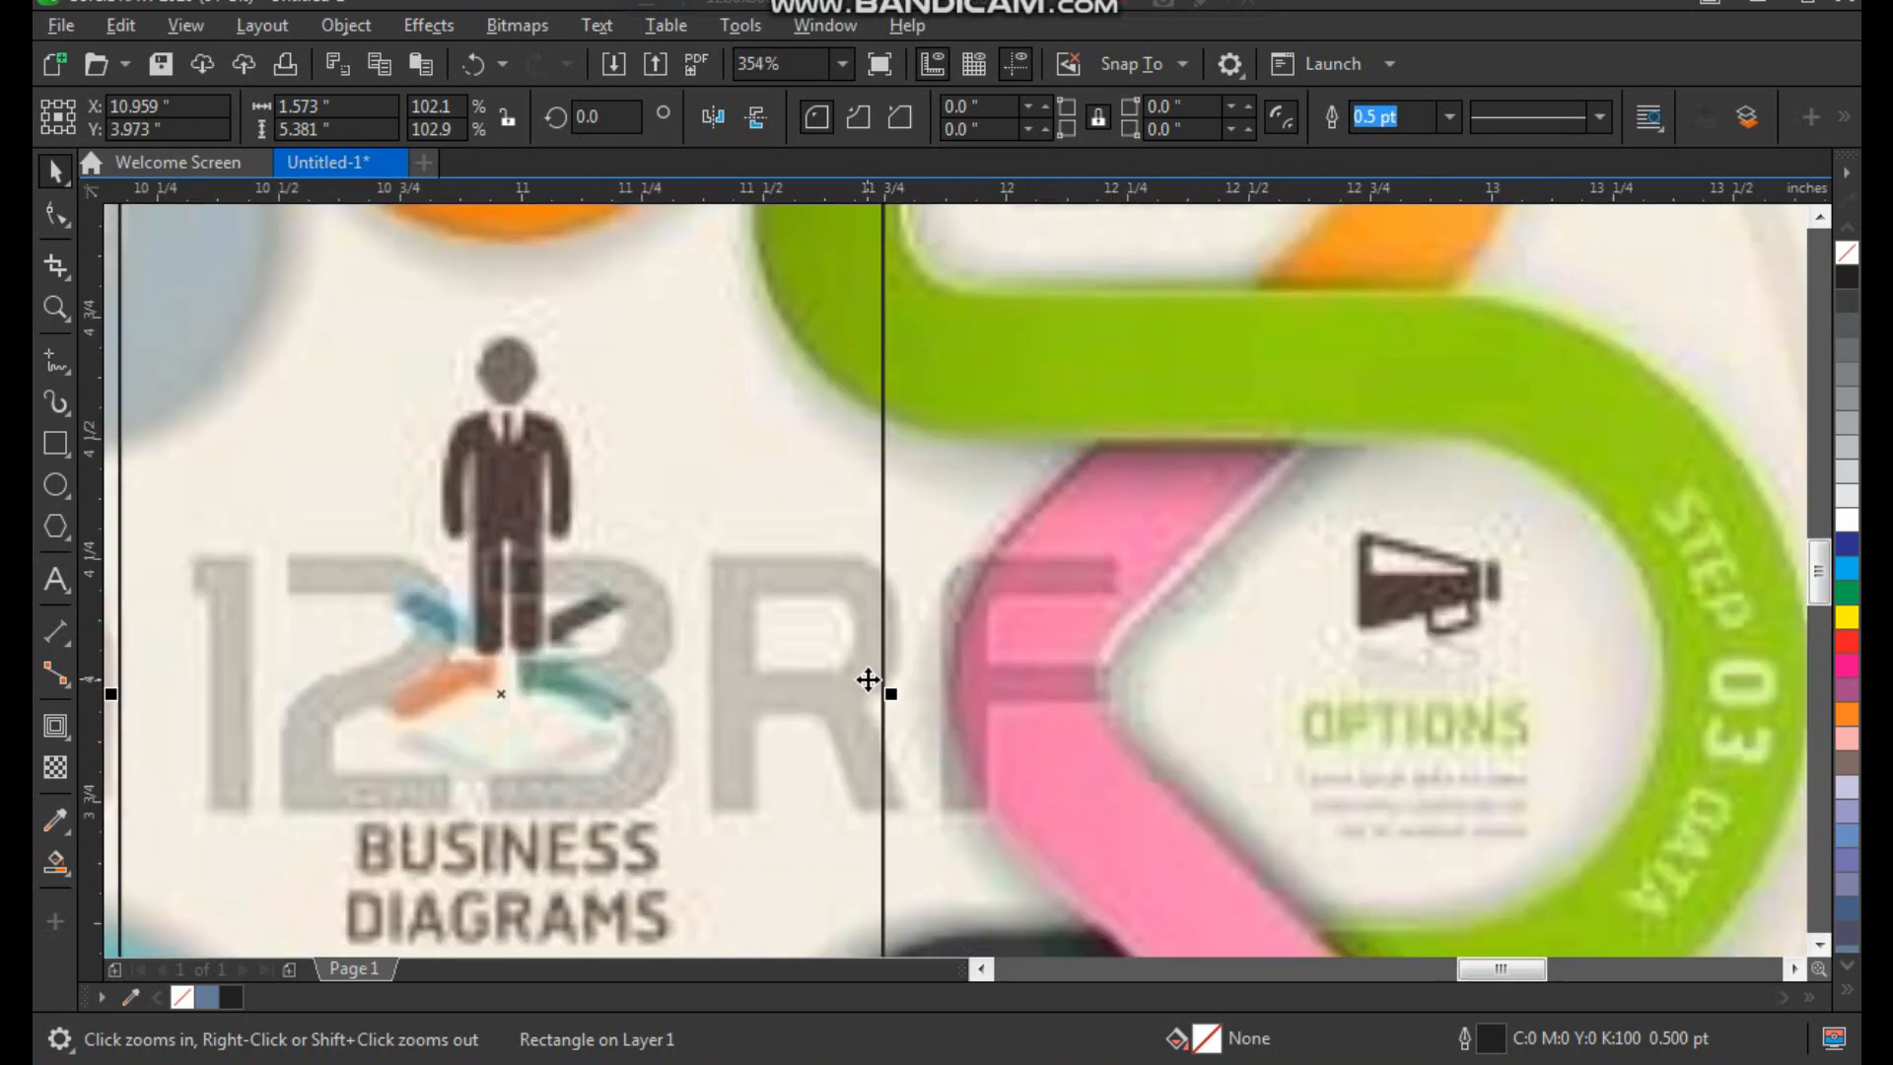
{"action": "scroll", "coordinate": [887, 695], "scroll_direction": "down", "scroll_amount": 1}
{"action": "left_click_drag", "start_coordinate": [889, 694], "coordinate": [900, 697]}
{"action": "scroll", "coordinate": [900, 697], "scroll_direction": "down", "scroll_amount": 1}
{"action": "scroll", "coordinate": [738, 829], "scroll_direction": "down", "scroll_amount": 1}
{"action": "left_click_drag", "start_coordinate": [744, 899], "coordinate": [801, 996]}
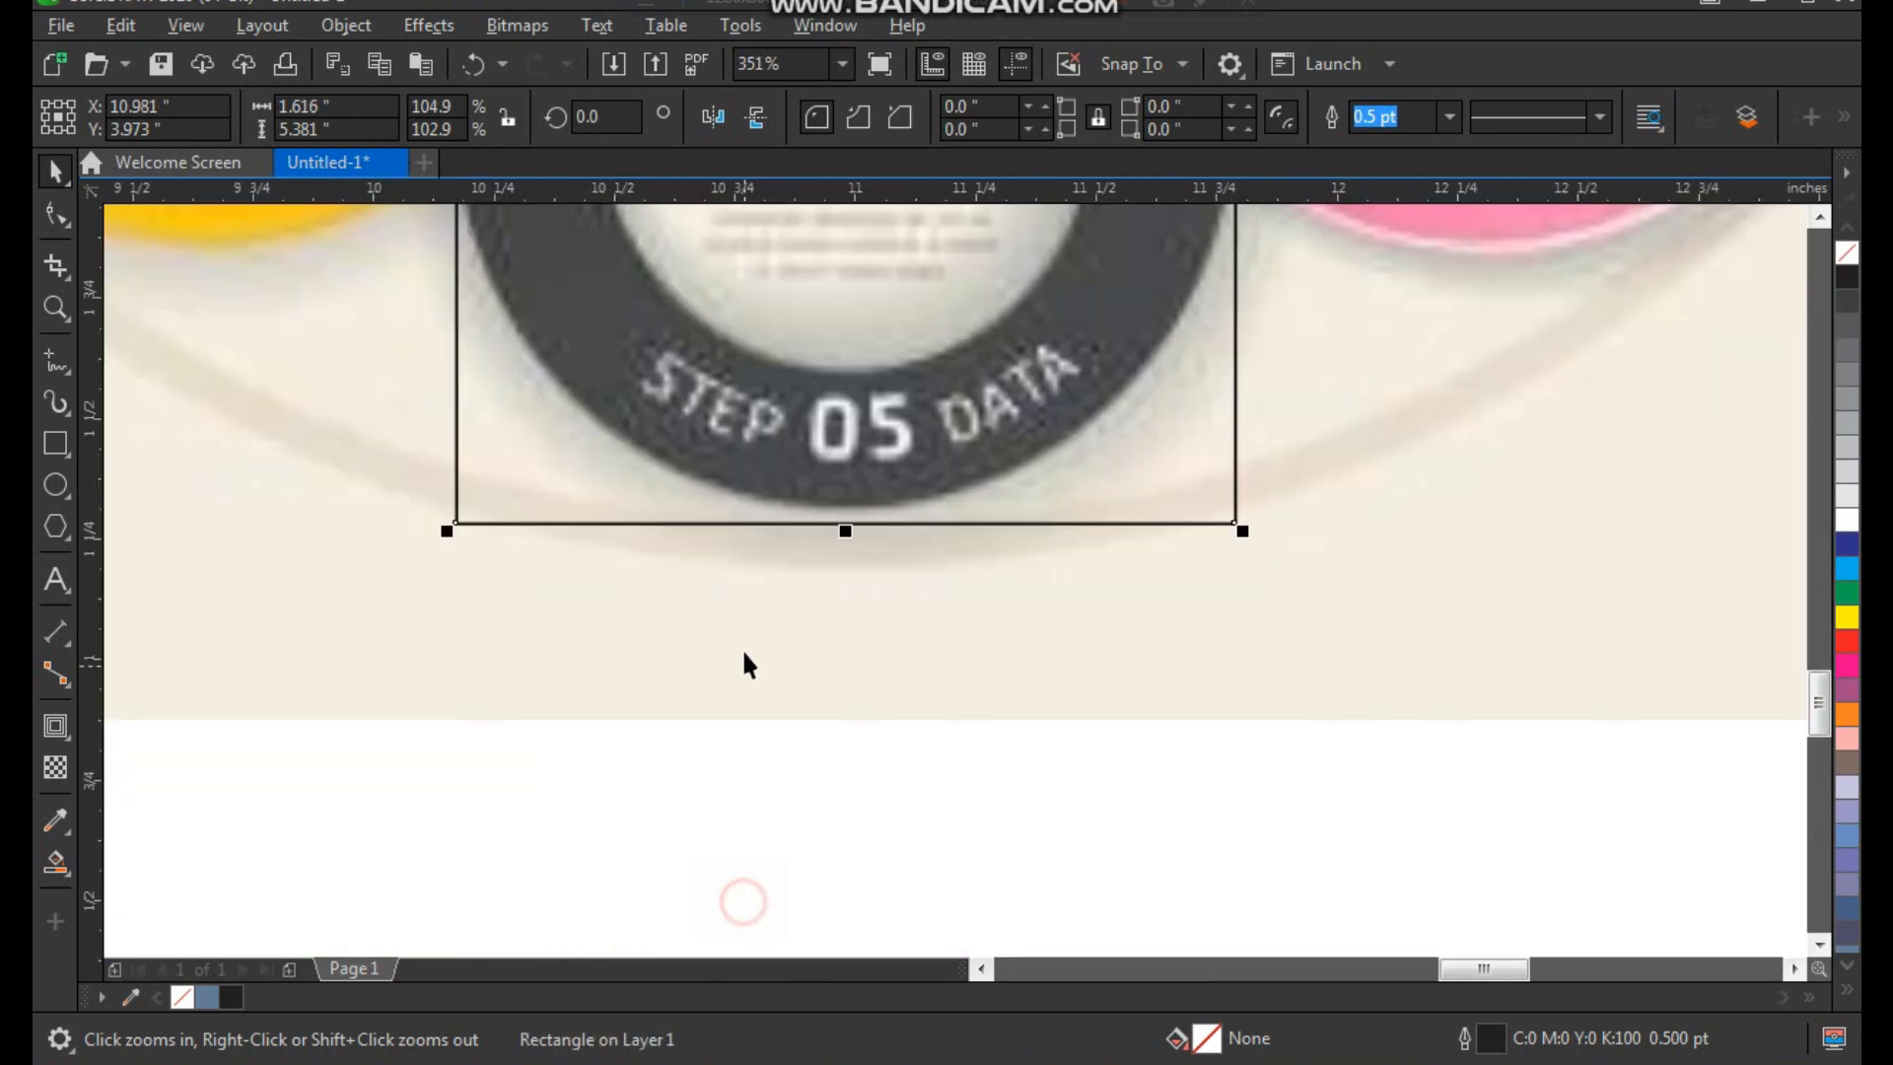
{"action": "left_click_drag", "start_coordinate": [853, 534], "coordinate": [854, 519]}
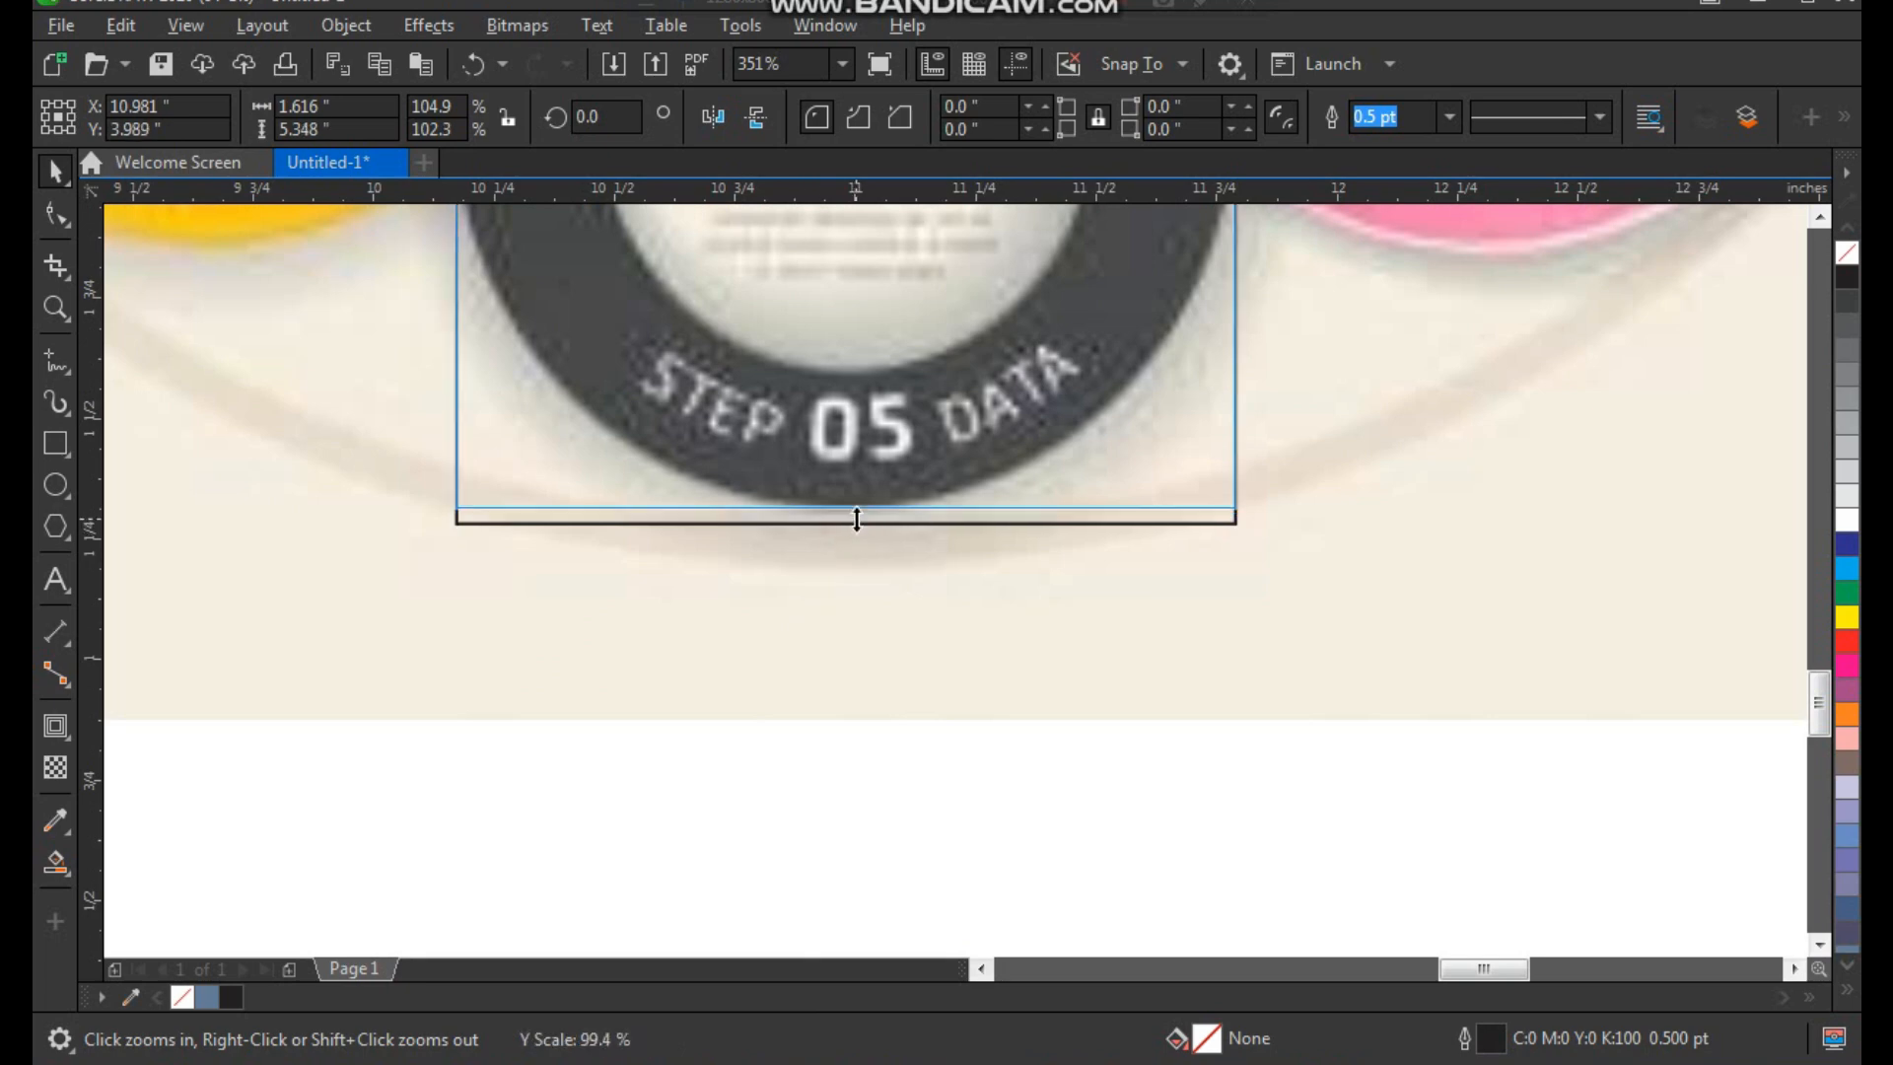
{"action": "scroll", "coordinate": [831, 614], "scroll_direction": "down", "scroll_amount": 2}
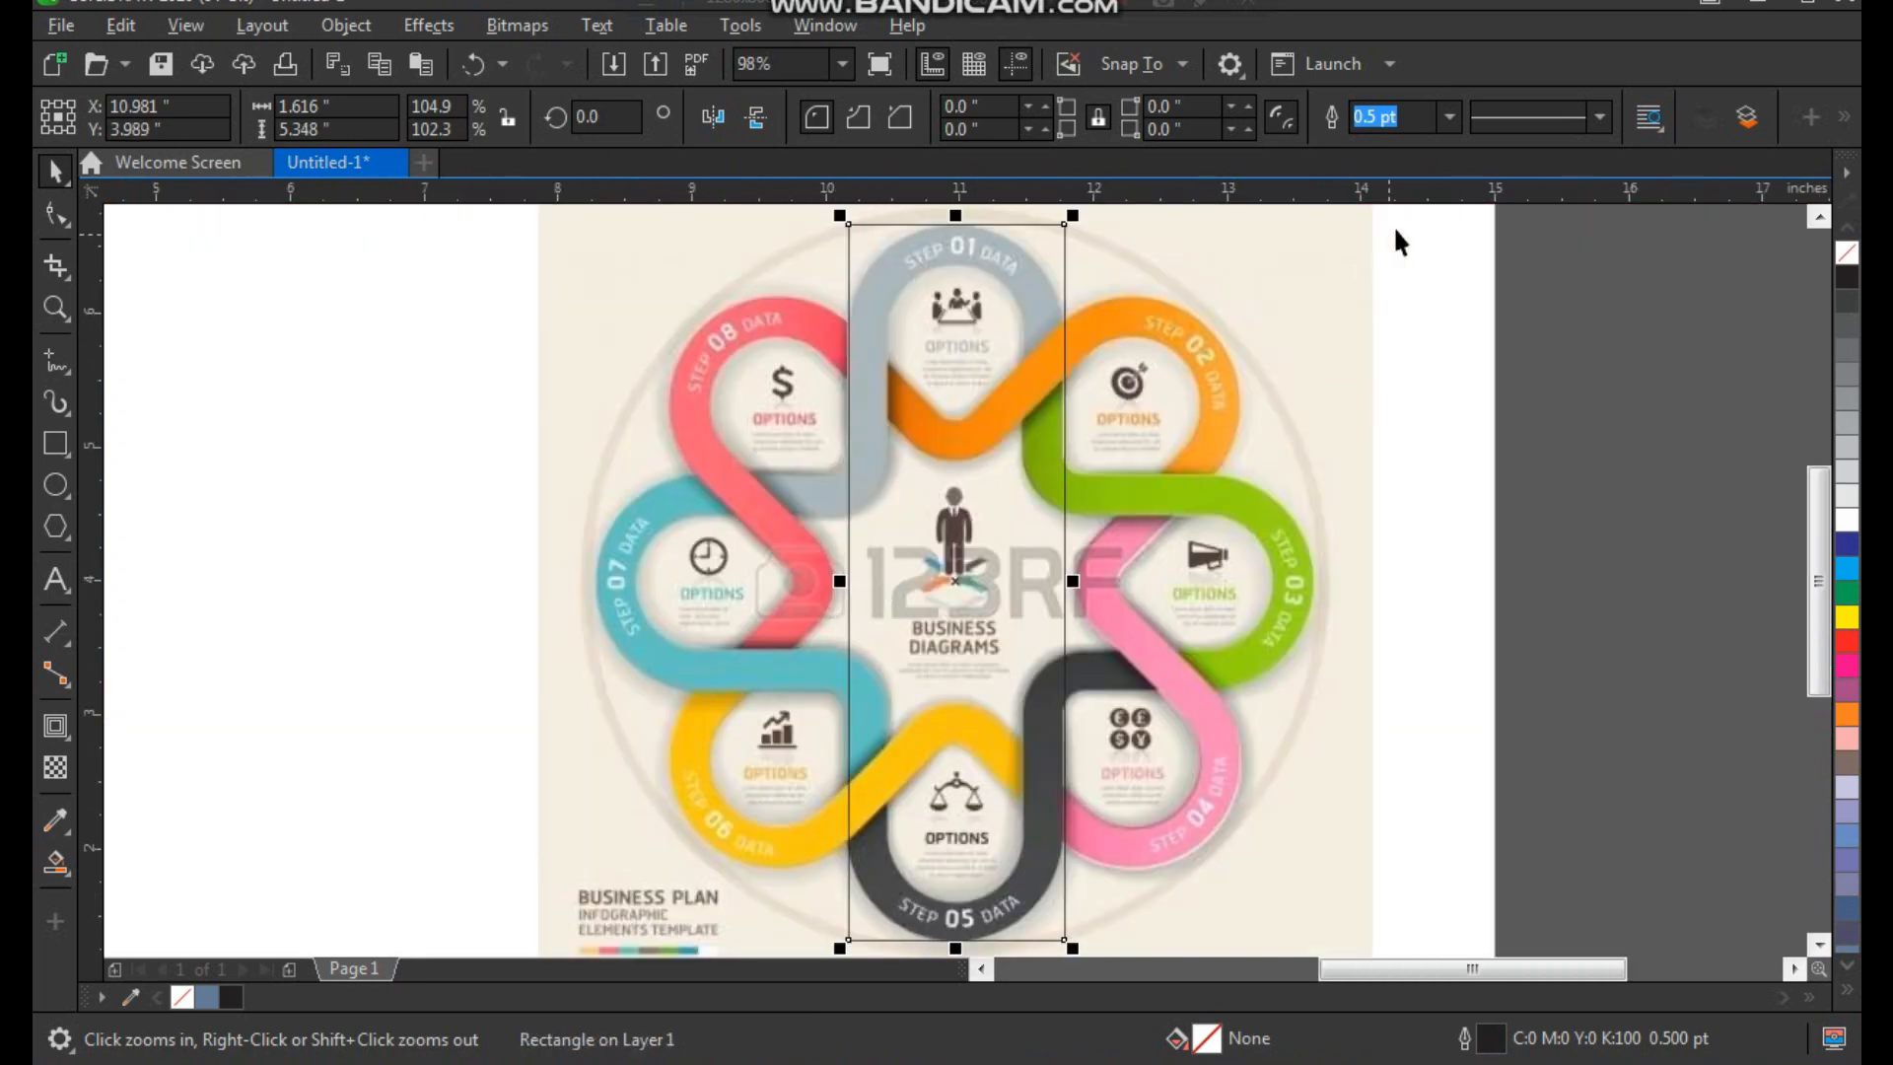
Step: Set the rectangle's outline width to 2.0 pt and round its corners fully to match the loop's curved ends
{"action": "left_click", "coordinate": [1451, 123]}
{"action": "left_click", "coordinate": [1429, 277]}
{"action": "scroll", "coordinate": [1083, 472], "scroll_direction": "up", "scroll_amount": 1}
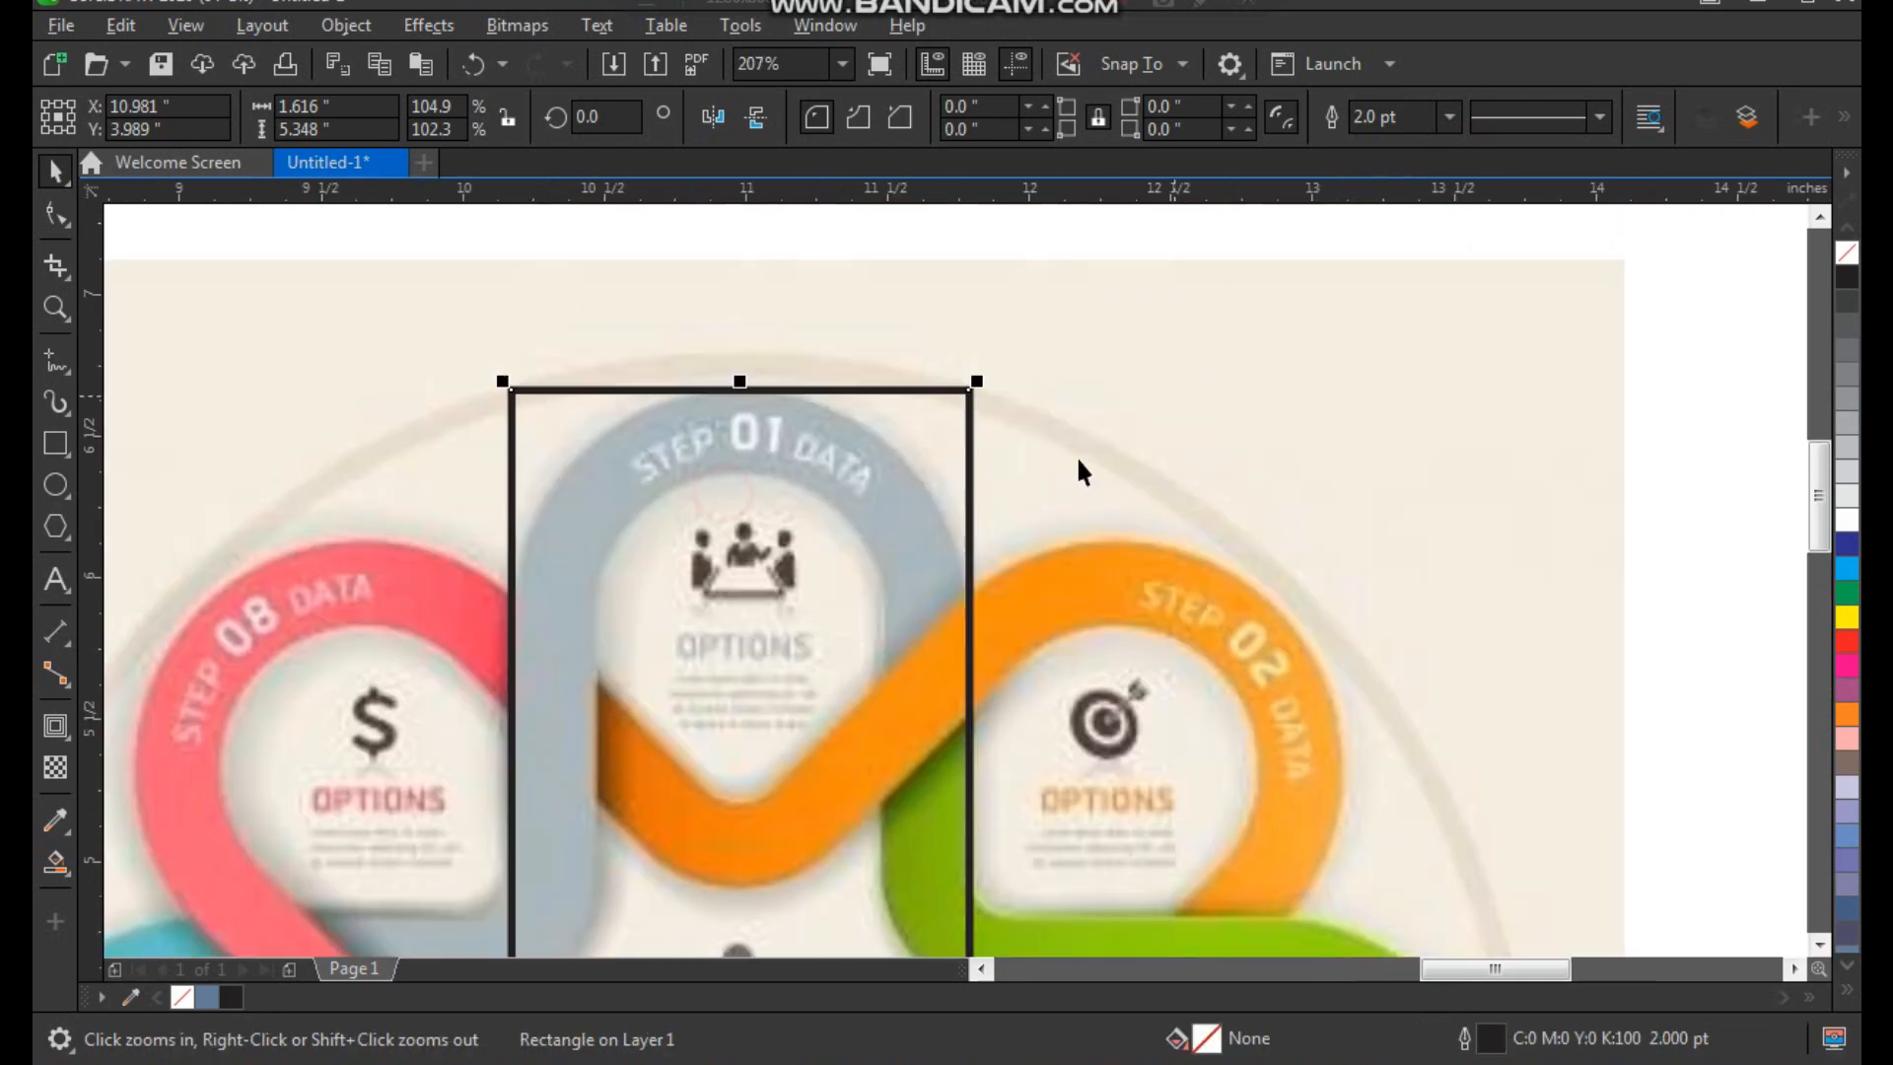
{"action": "key", "text": "F10"}
{"action": "left_click_drag", "start_coordinate": [978, 392], "coordinate": [961, 627]}
{"action": "key", "text": "space"}
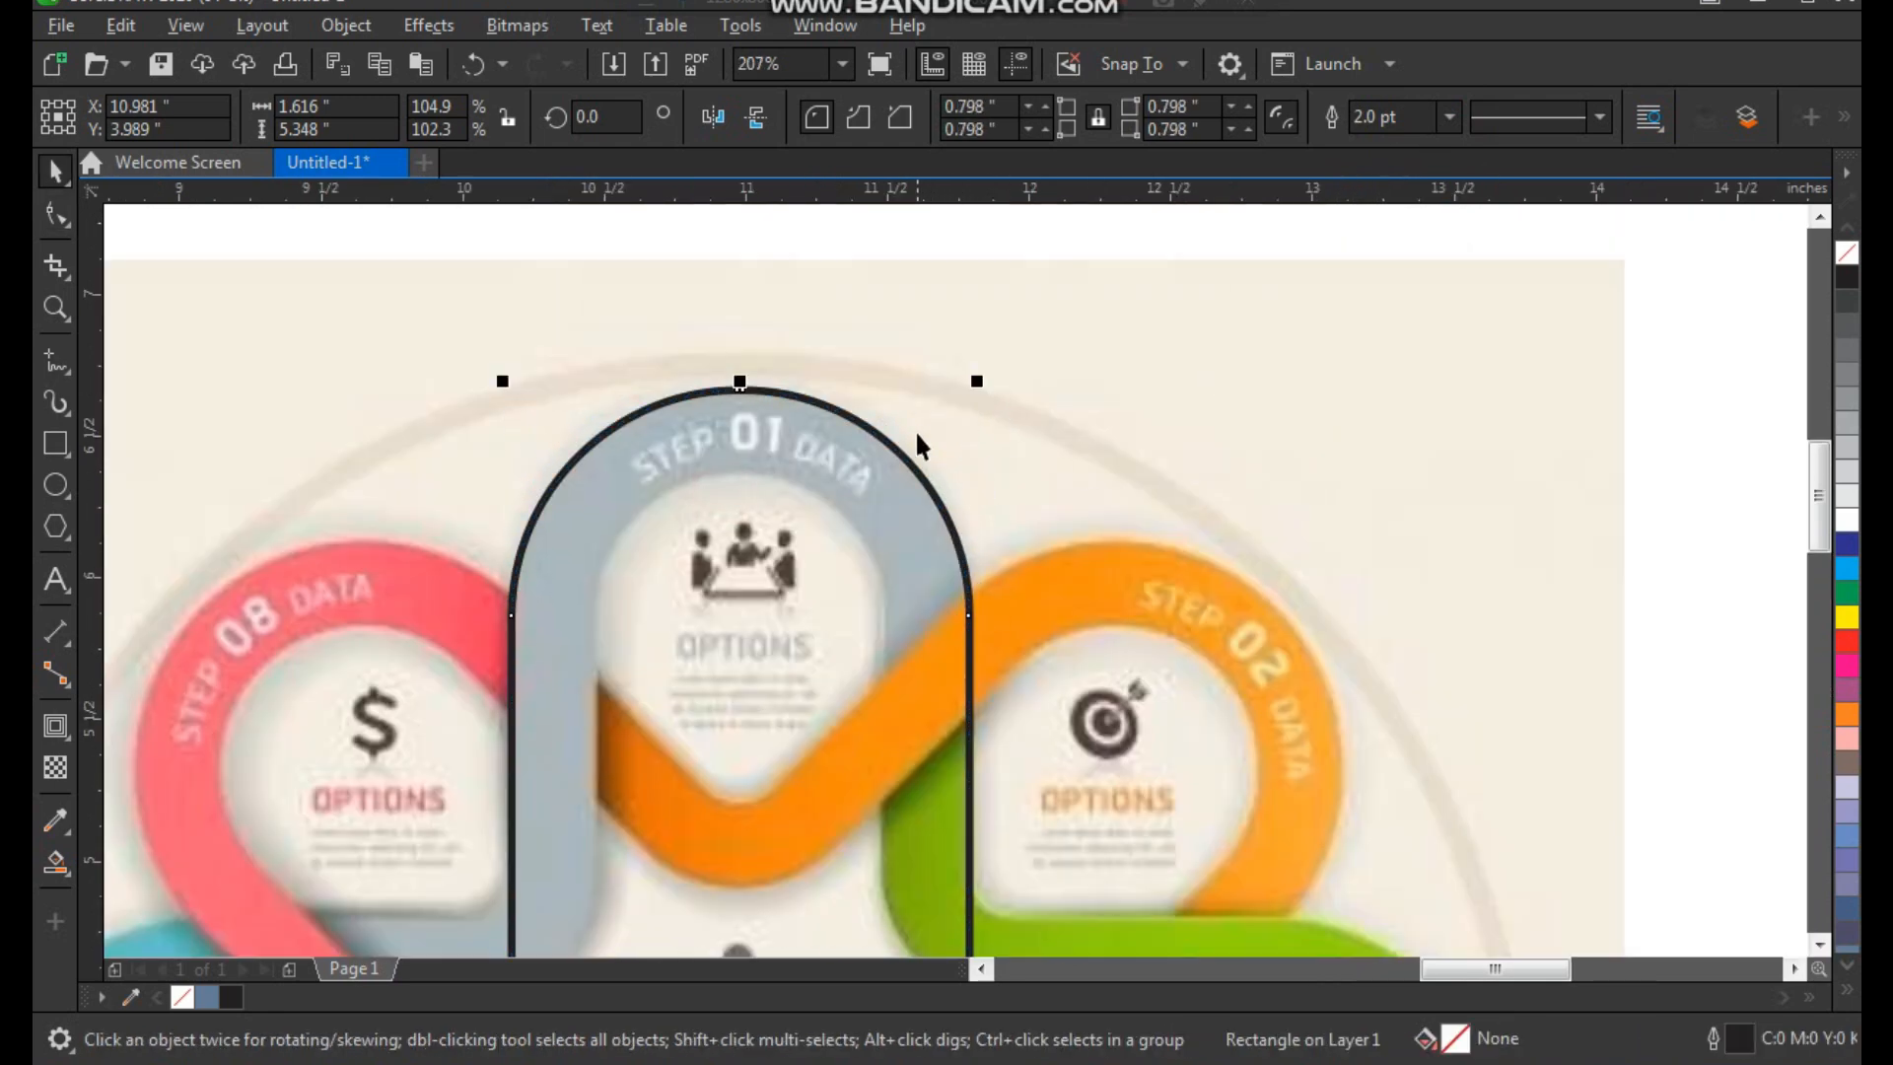
{"action": "scroll", "coordinate": [923, 452], "scroll_direction": "down", "scroll_amount": 1}
{"action": "left_click", "coordinate": [1458, 474]}
Step: Create a copy of the rounded rectangle rotated 90° about its centre, covering the STEP 03 and STEP 07 loops
{"action": "left_click", "coordinate": [1004, 519]}
{"action": "scroll", "coordinate": [1004, 518], "scroll_direction": "down", "scroll_amount": 1}
{"action": "key", "text": "F2"}
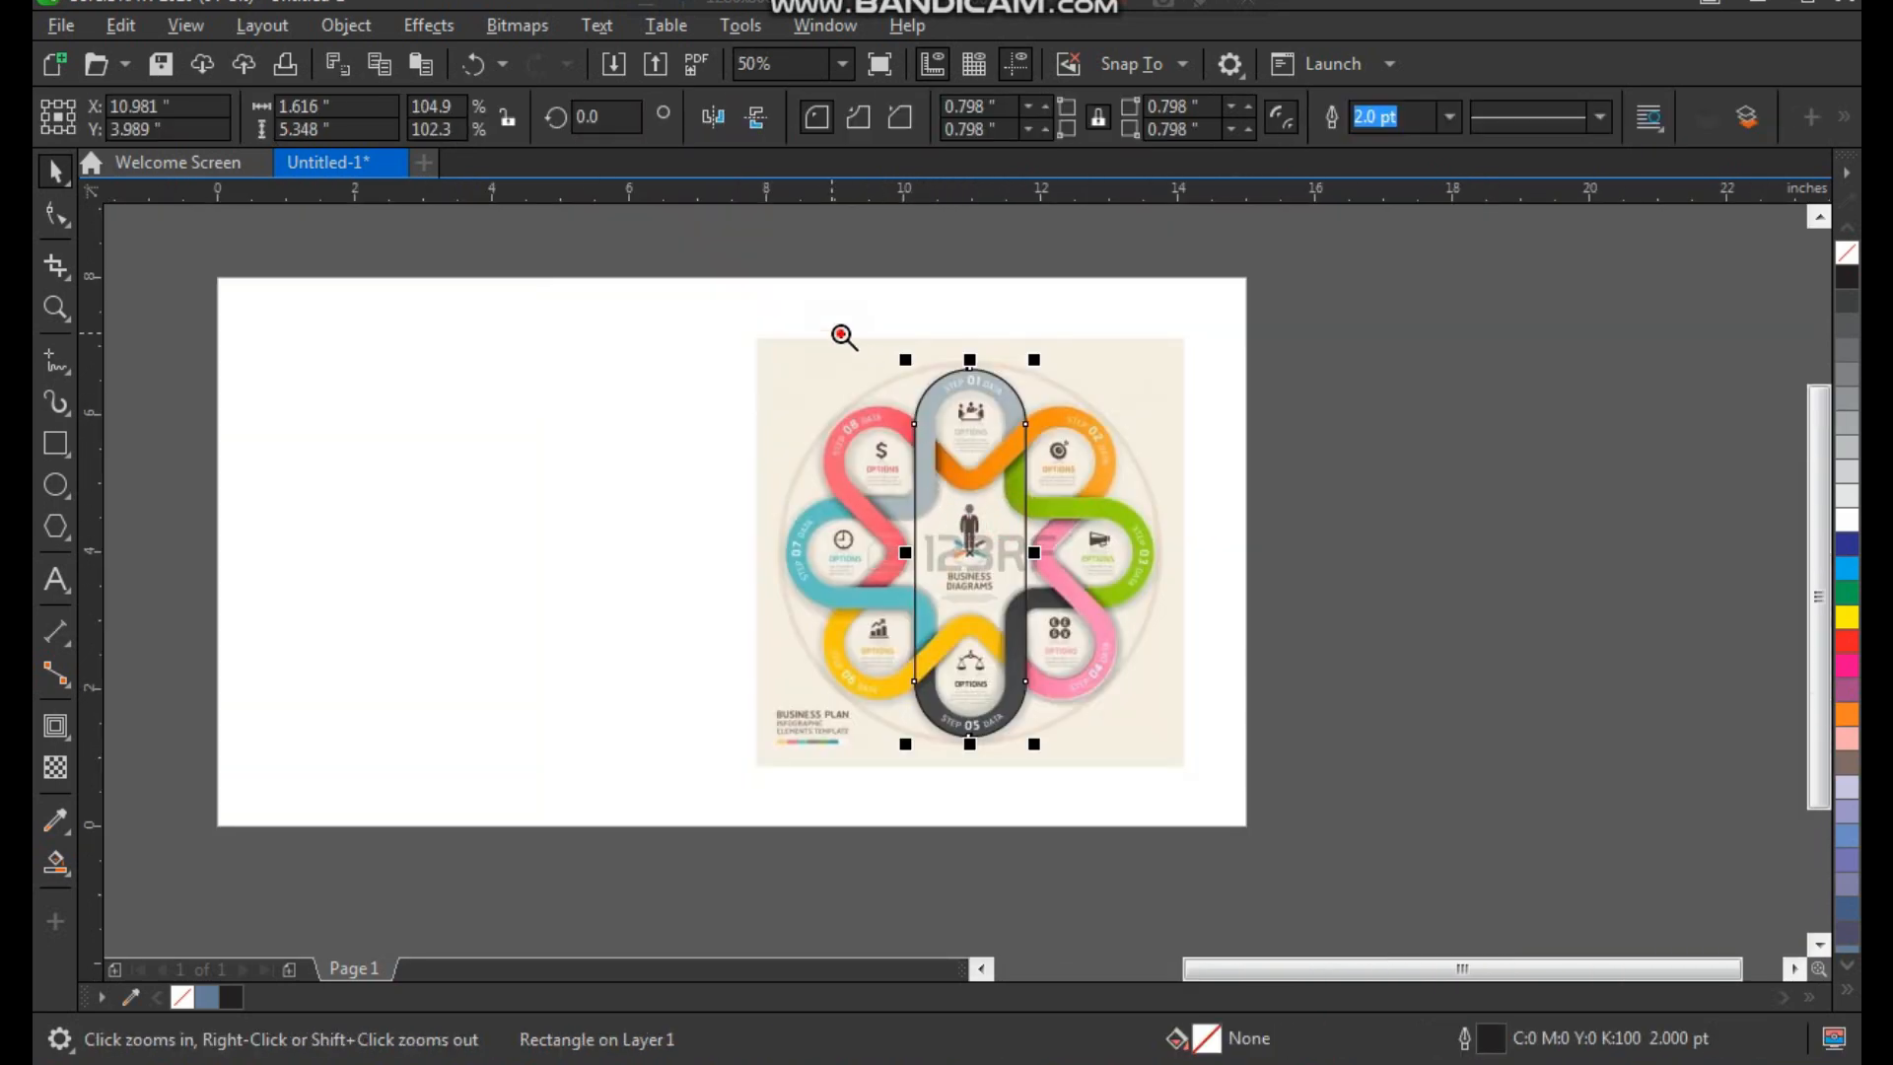
{"action": "left_click_drag", "start_coordinate": [841, 335], "coordinate": [1188, 767]}
{"action": "left_click", "coordinate": [935, 406]}
{"action": "left_click_drag", "start_coordinate": [994, 255], "coordinate": [1183, 683]}
Step: Weld the two crossed rounded rectangles into a single cross-shaped curve
{"action": "left_click", "coordinate": [931, 362], "text": "shift"}
{"action": "left_click_drag", "start_coordinate": [930, 362], "coordinate": [860, 434]}
{"action": "key", "text": "ctrl+z"}
{"action": "left_click", "coordinate": [866, 123]}
{"action": "left_click", "coordinate": [1179, 351]}
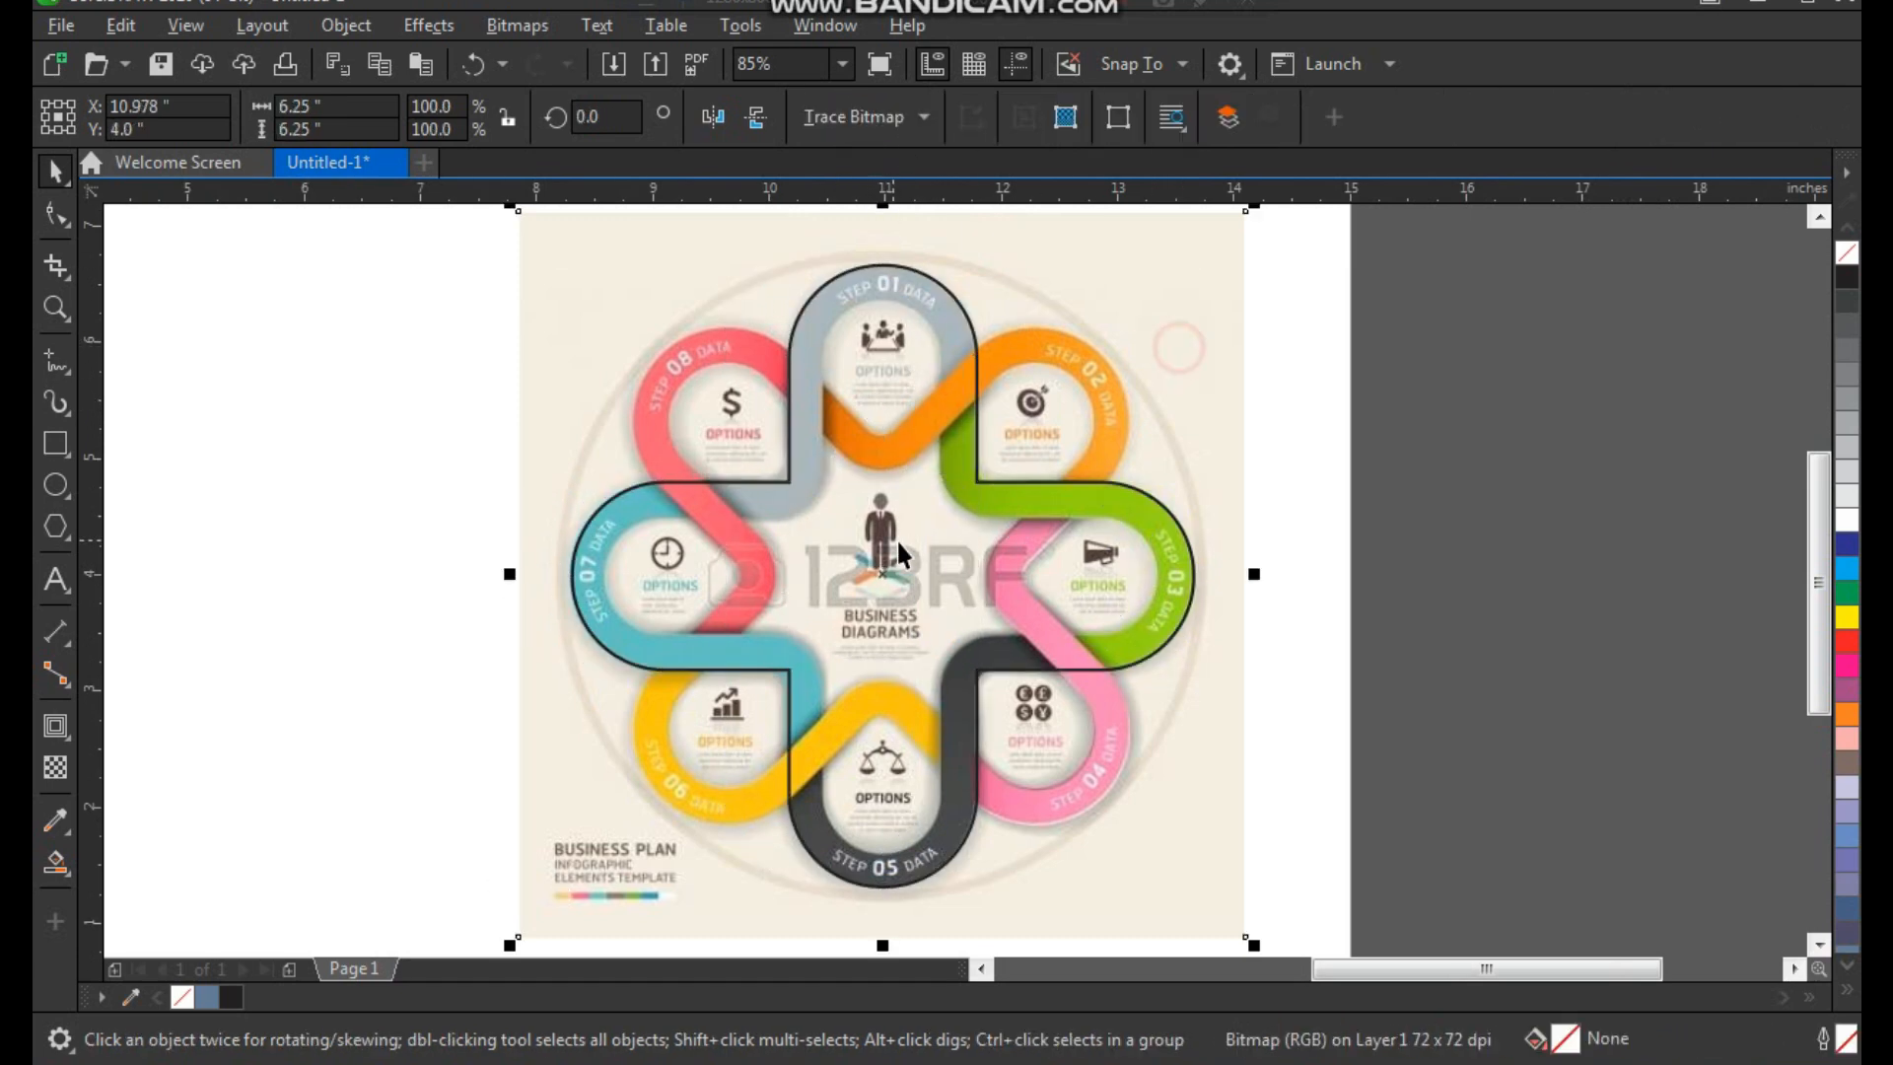
{"action": "left_click_drag", "start_coordinate": [890, 536], "coordinate": [862, 549]}
{"action": "key", "text": "F2"}
{"action": "key", "text": "space"}
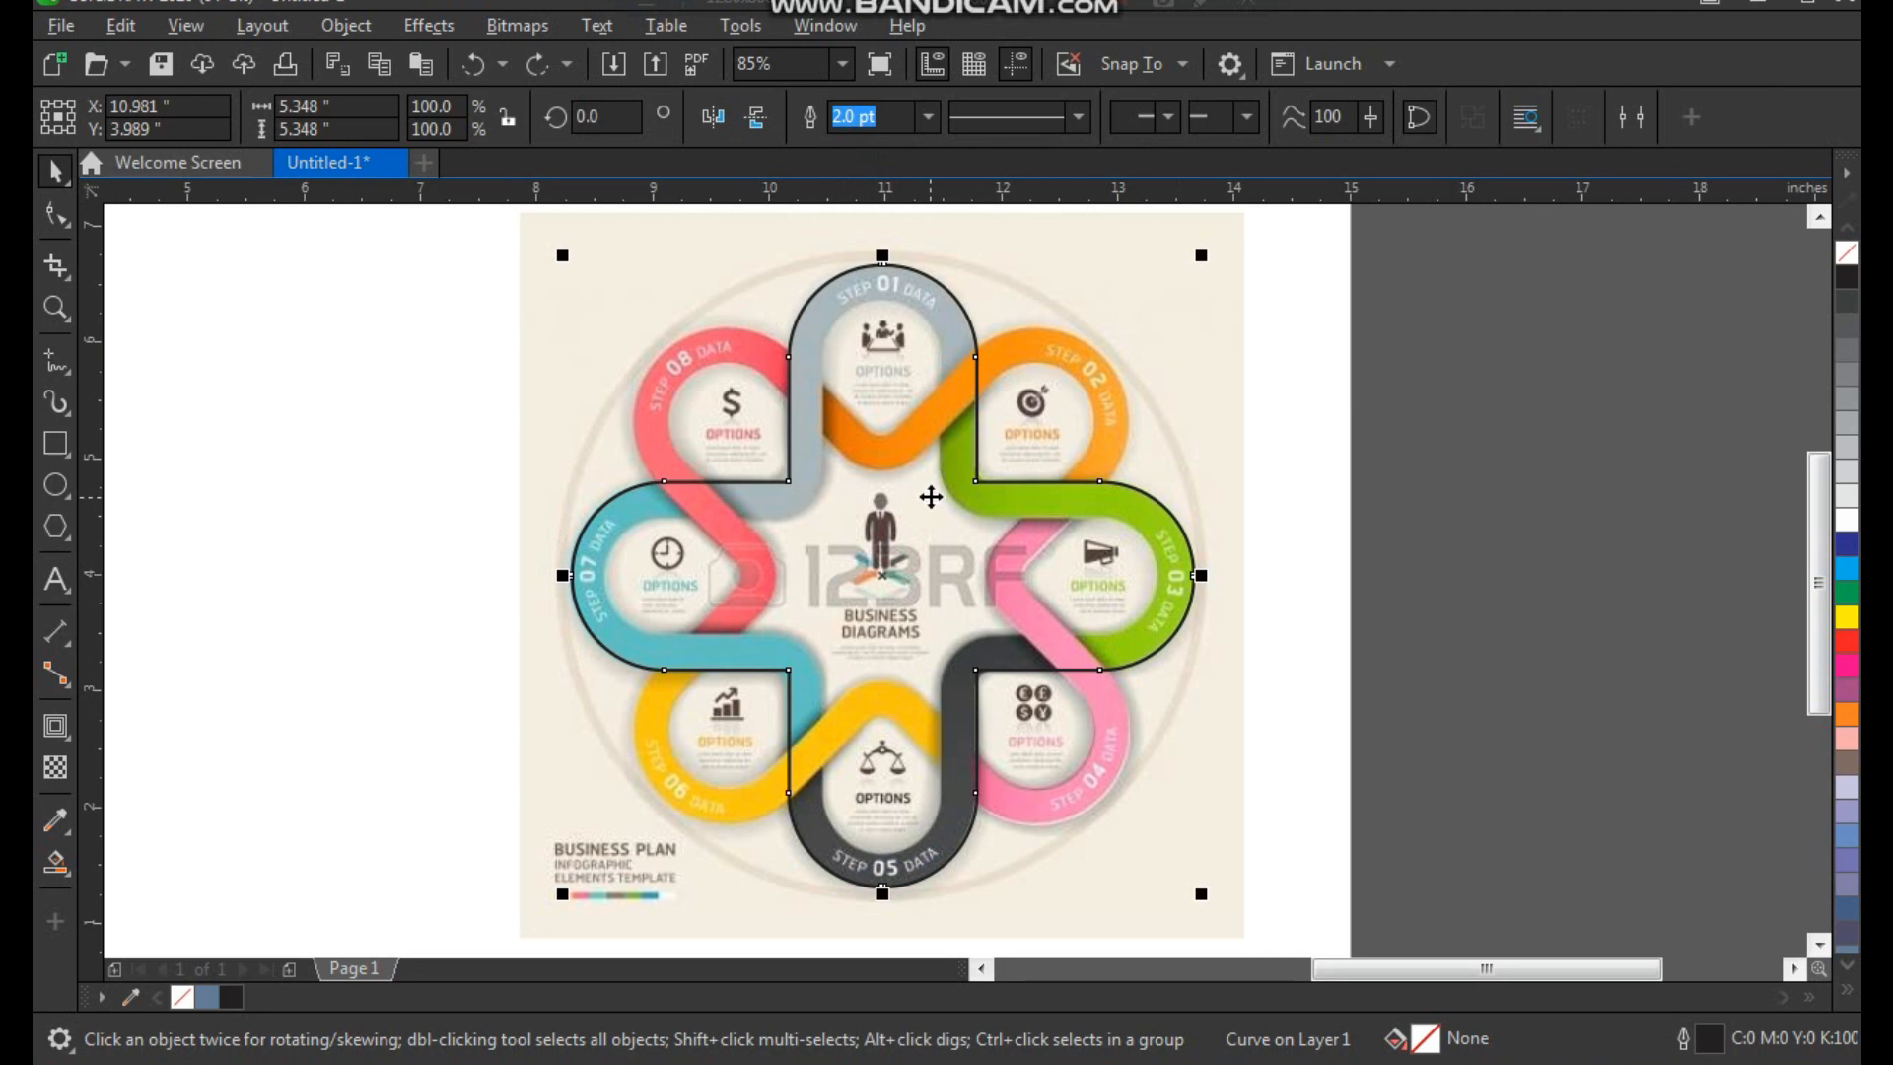
Step: Fillet the inner corners of the welded cross outline with a radius of 0.21 in
{"action": "scroll", "coordinate": [740, 387], "scroll_direction": "down", "scroll_amount": 2}
{"action": "scroll", "coordinate": [976, 657], "scroll_direction": "up", "scroll_amount": 2}
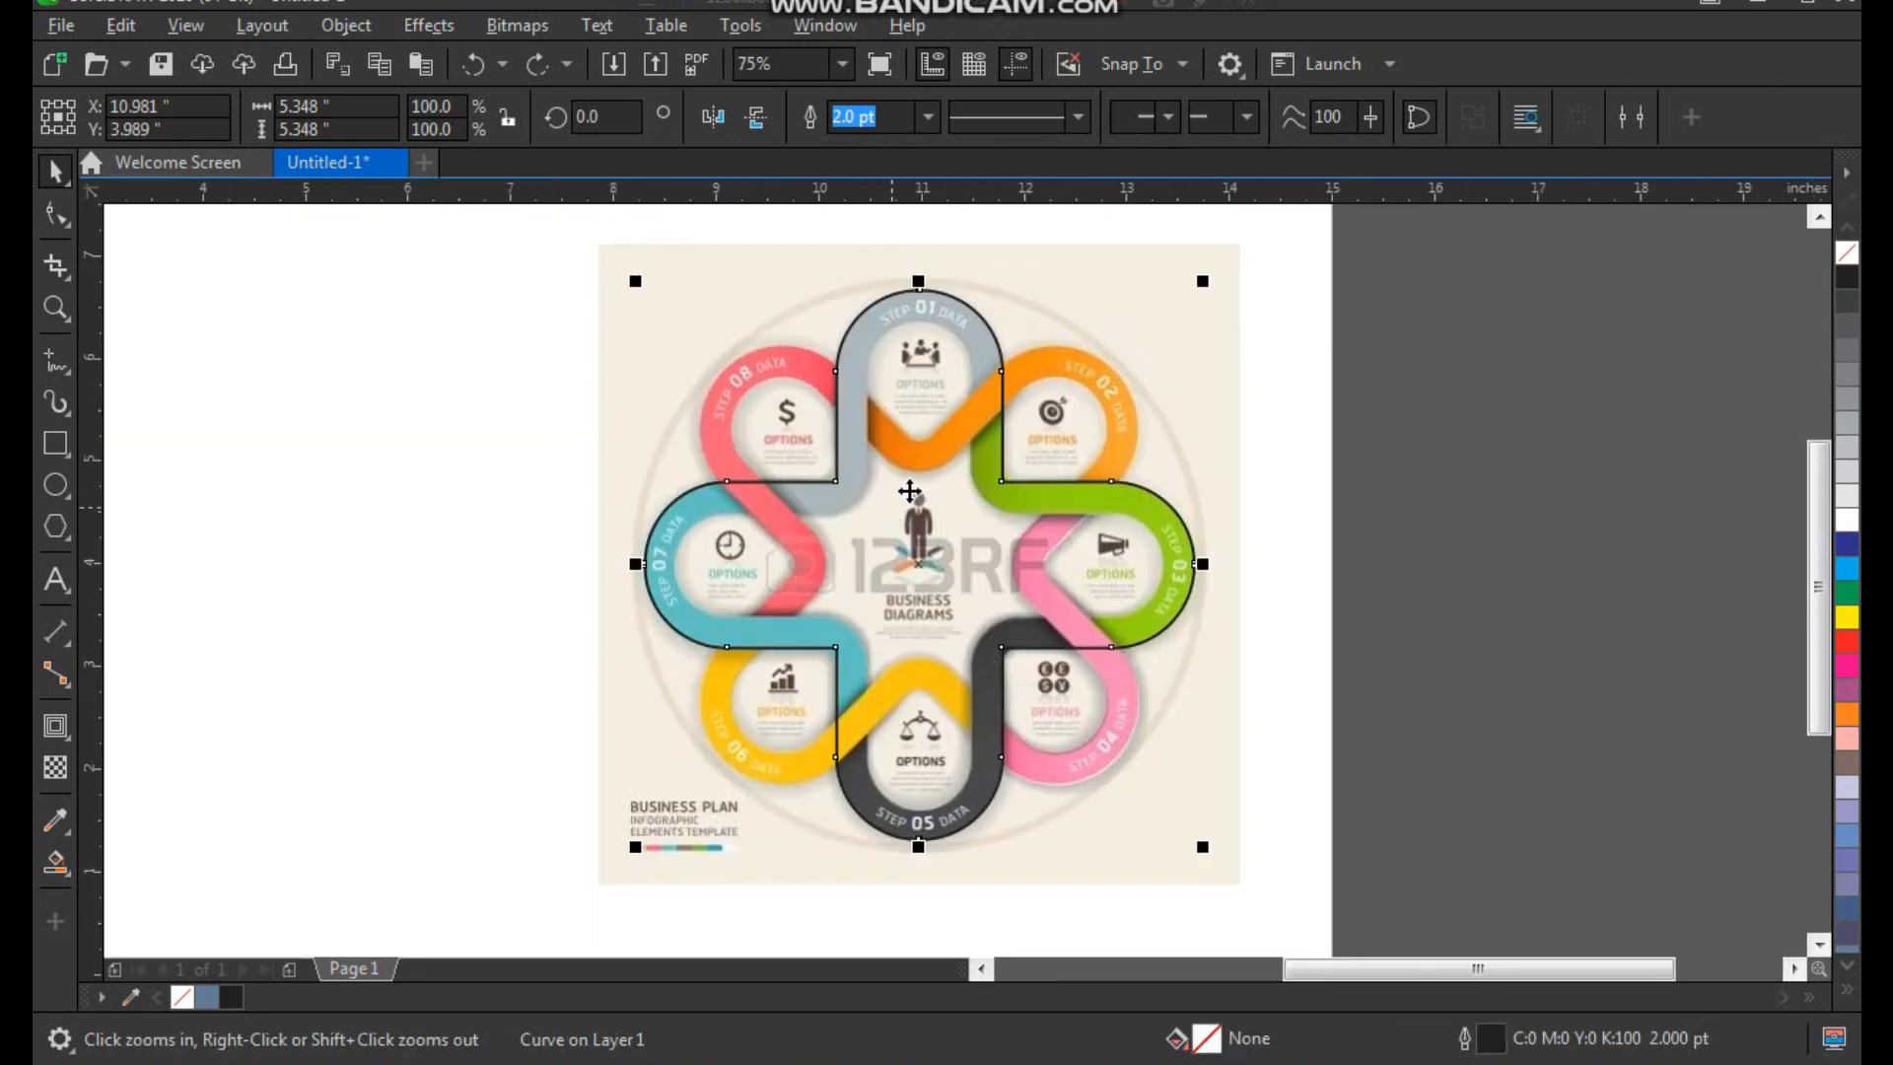
{"action": "left_click", "coordinate": [791, 30]}
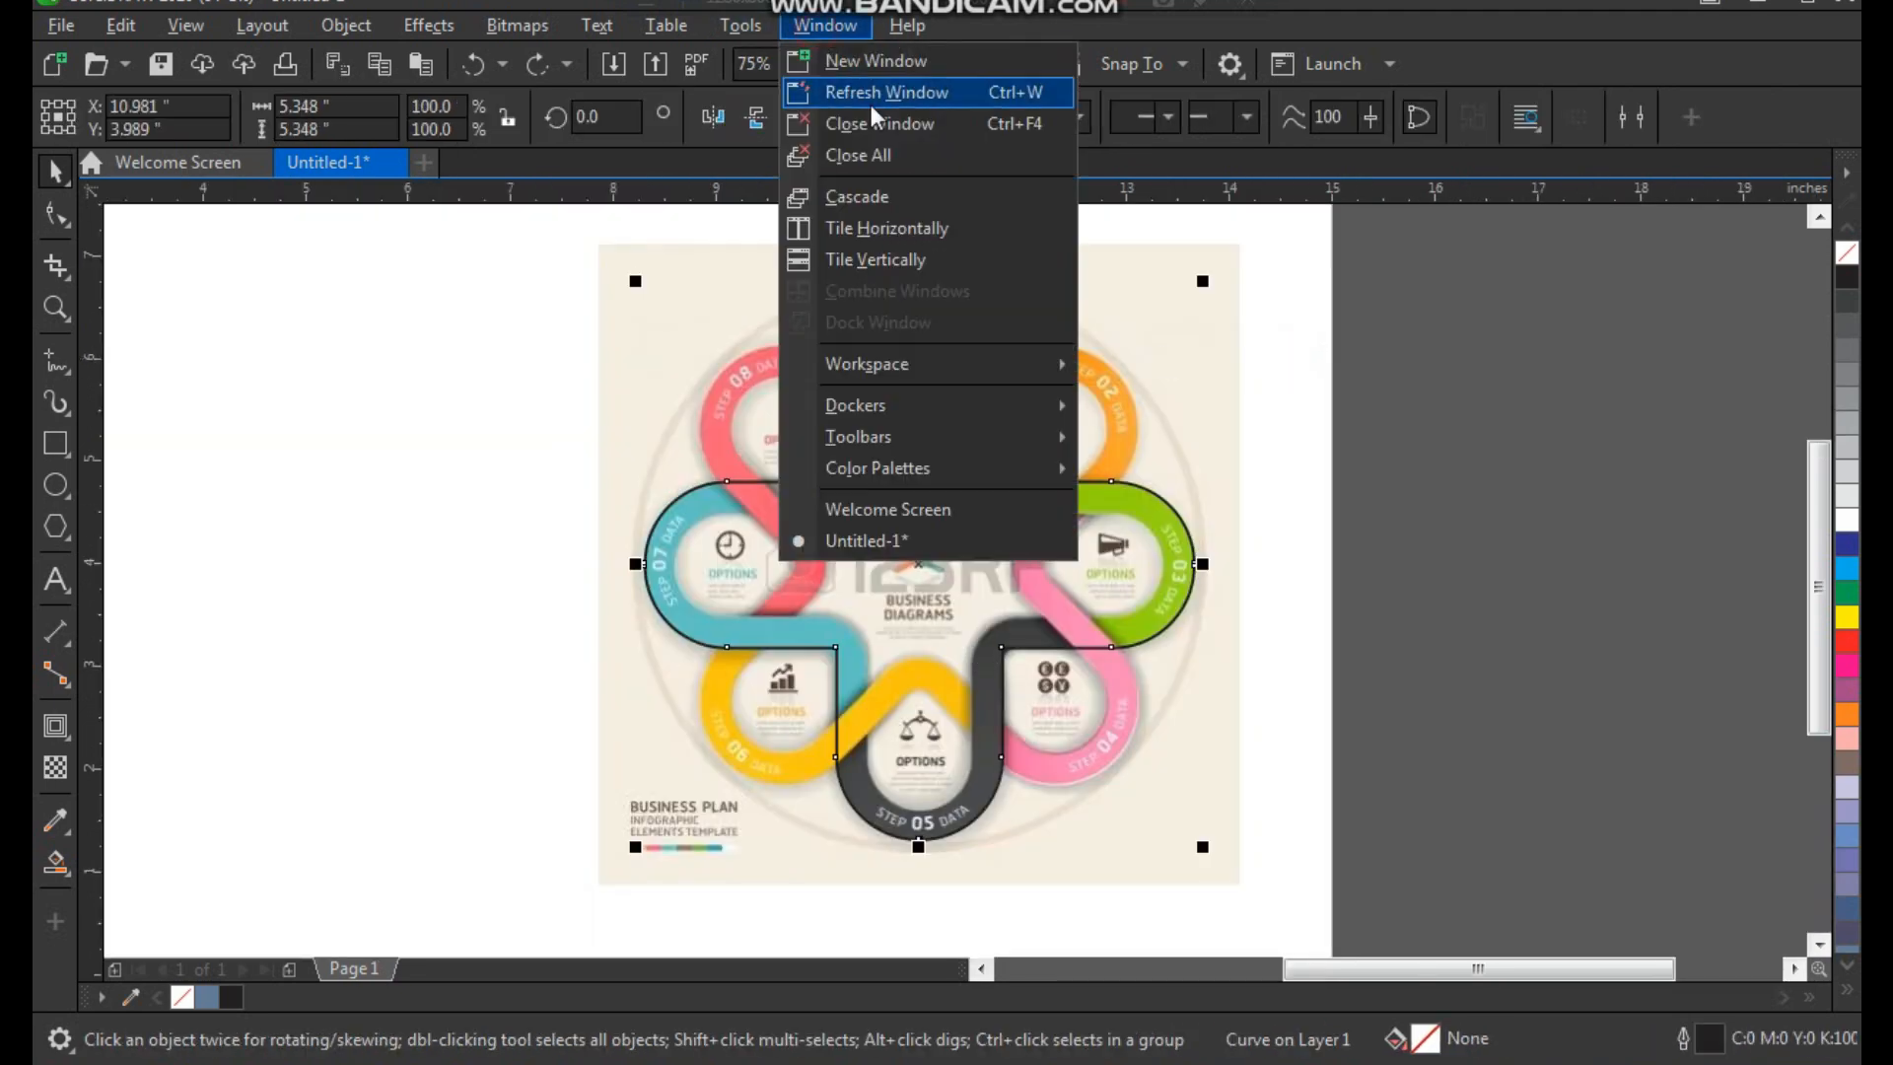
{"action": "mouse_move", "coordinate": [1026, 401]}
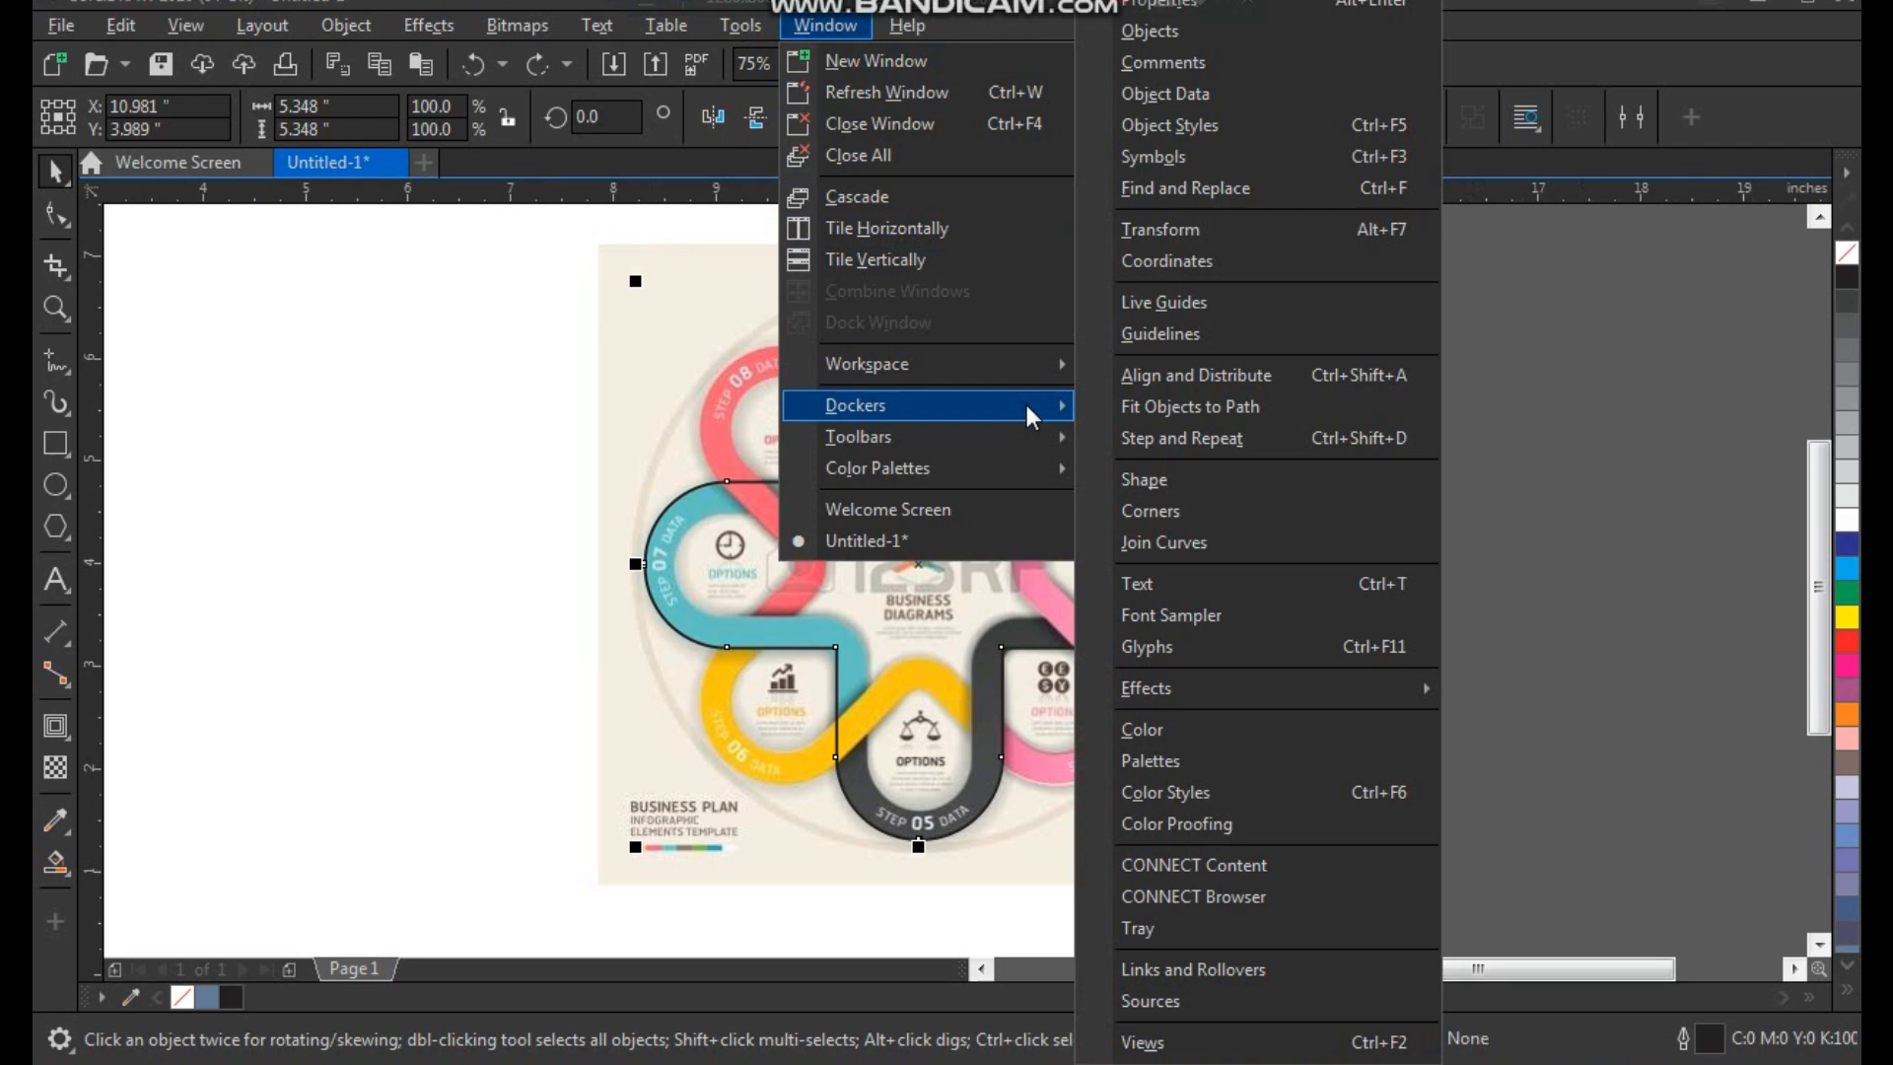
{"action": "left_click", "coordinate": [1197, 513]}
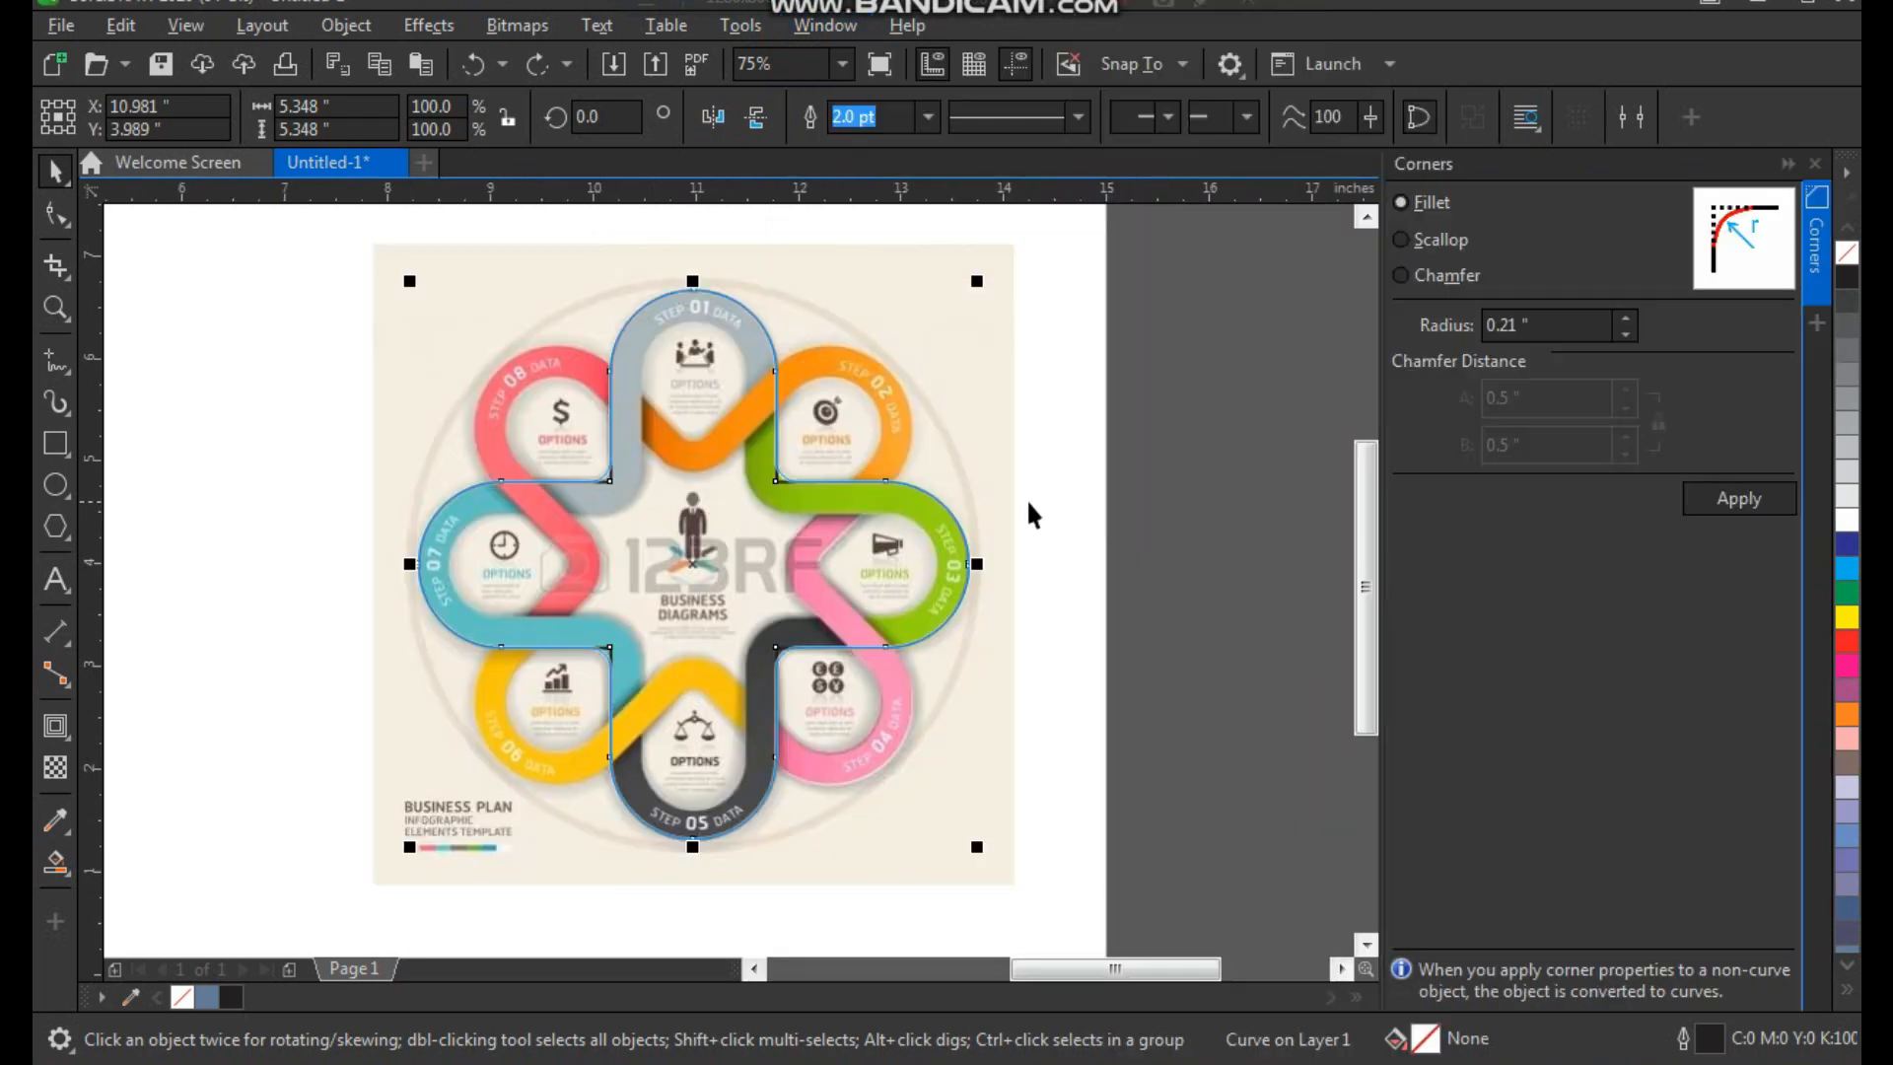
{"action": "left_click", "coordinate": [1625, 335]}
{"action": "left_click", "coordinate": [1625, 335]}
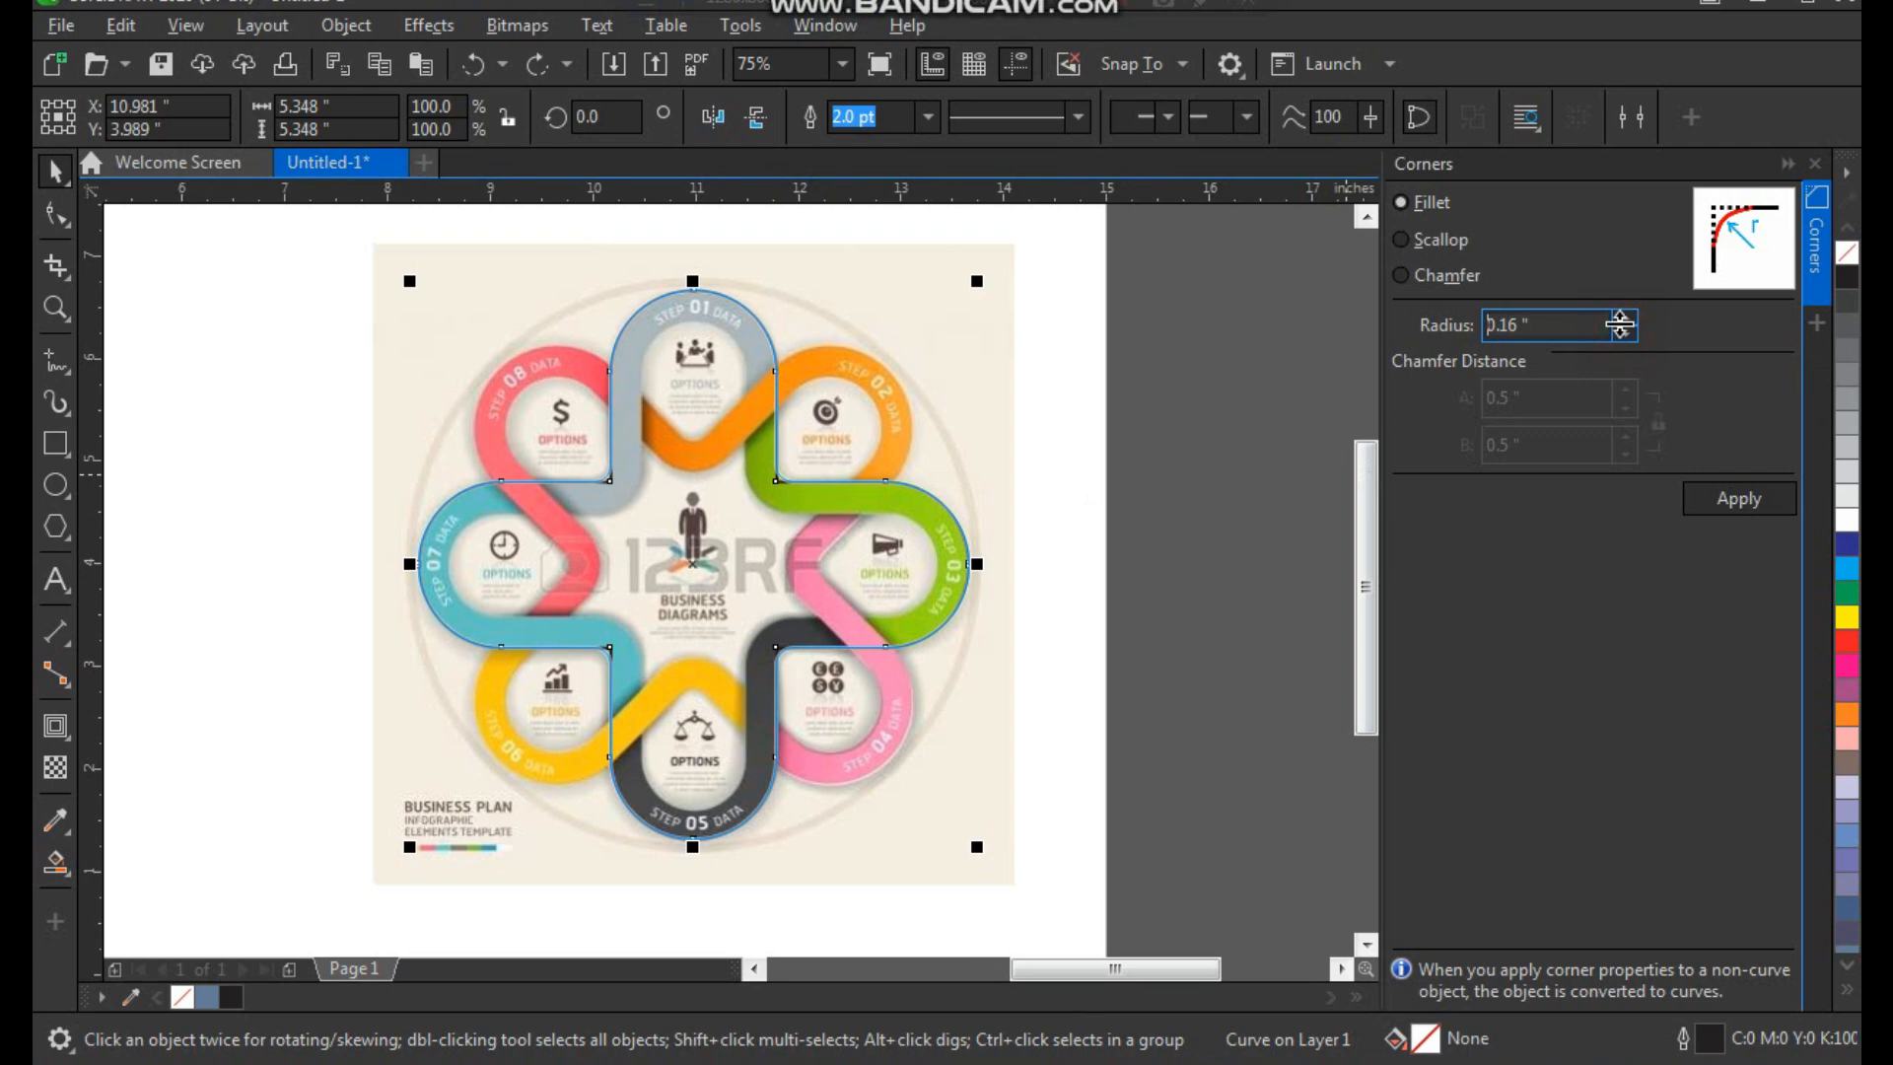
{"action": "left_click", "coordinate": [1625, 320]}
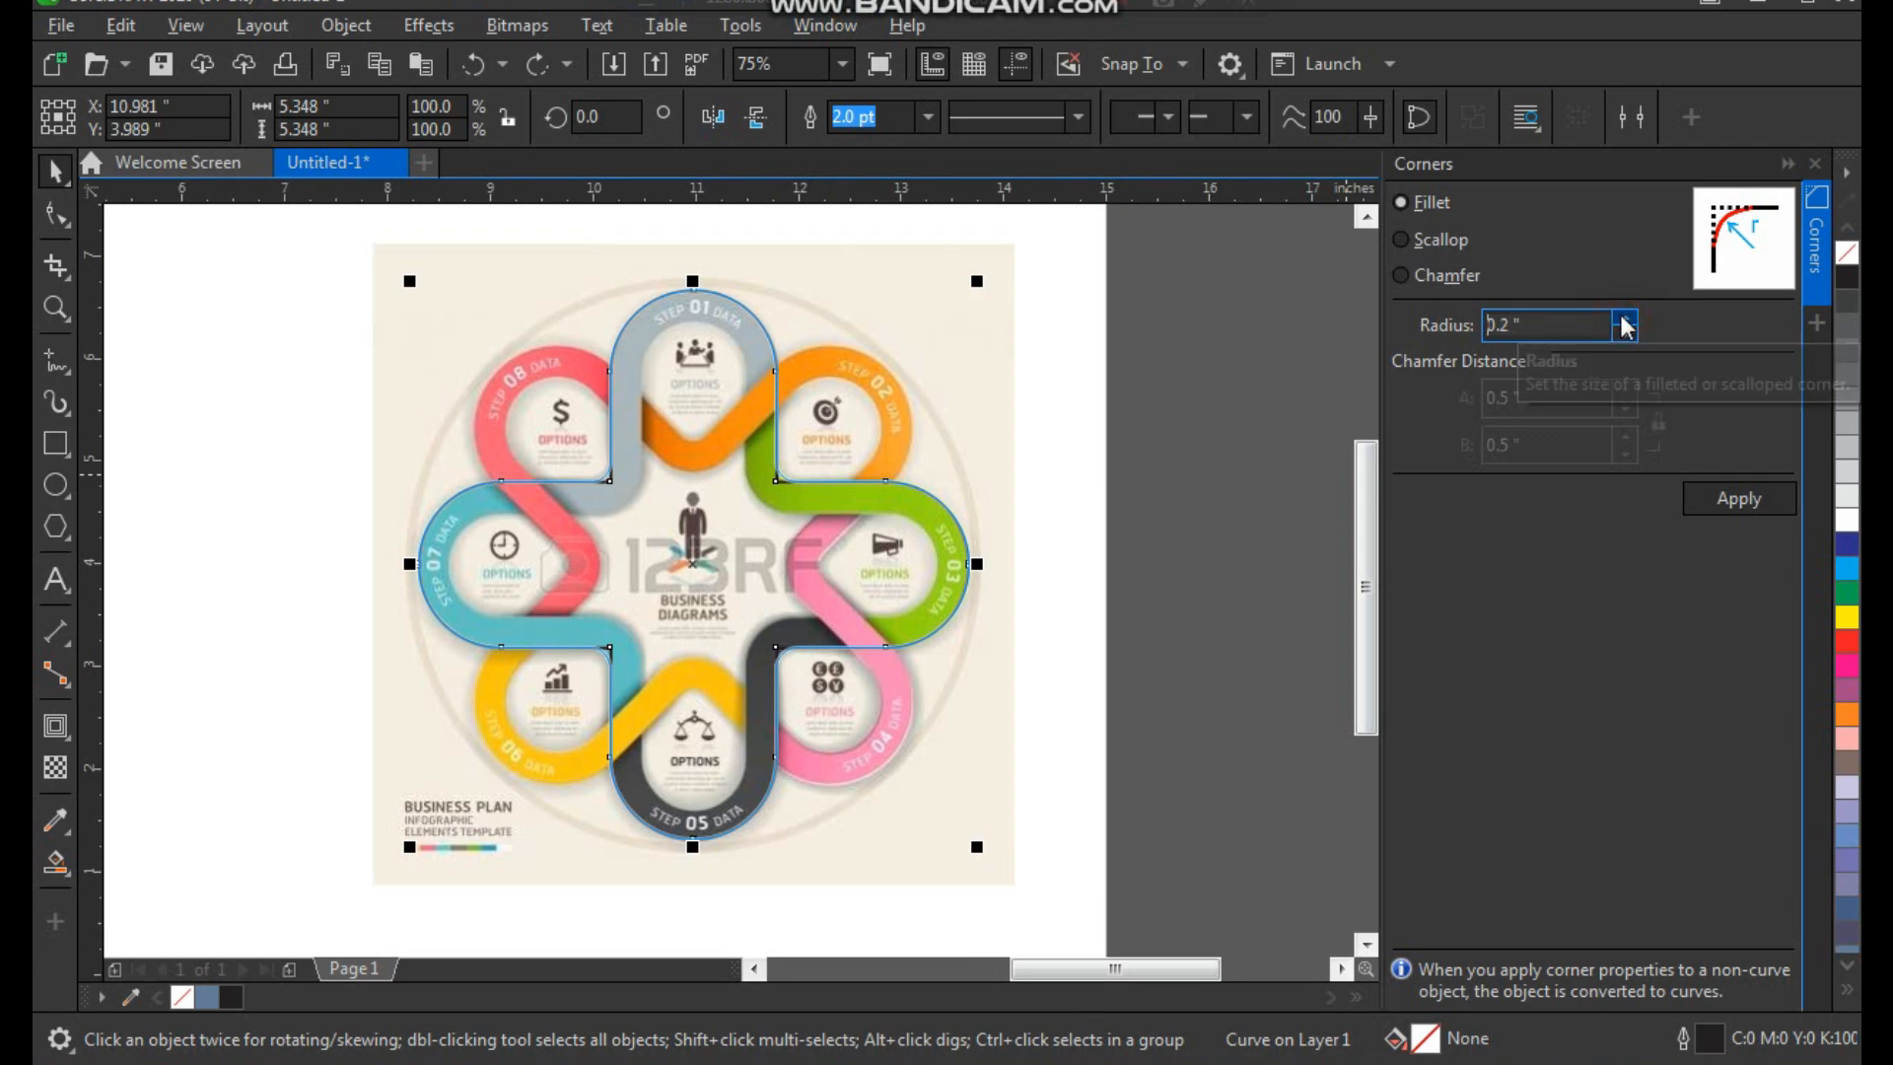
{"action": "left_click", "coordinate": [1739, 498]}
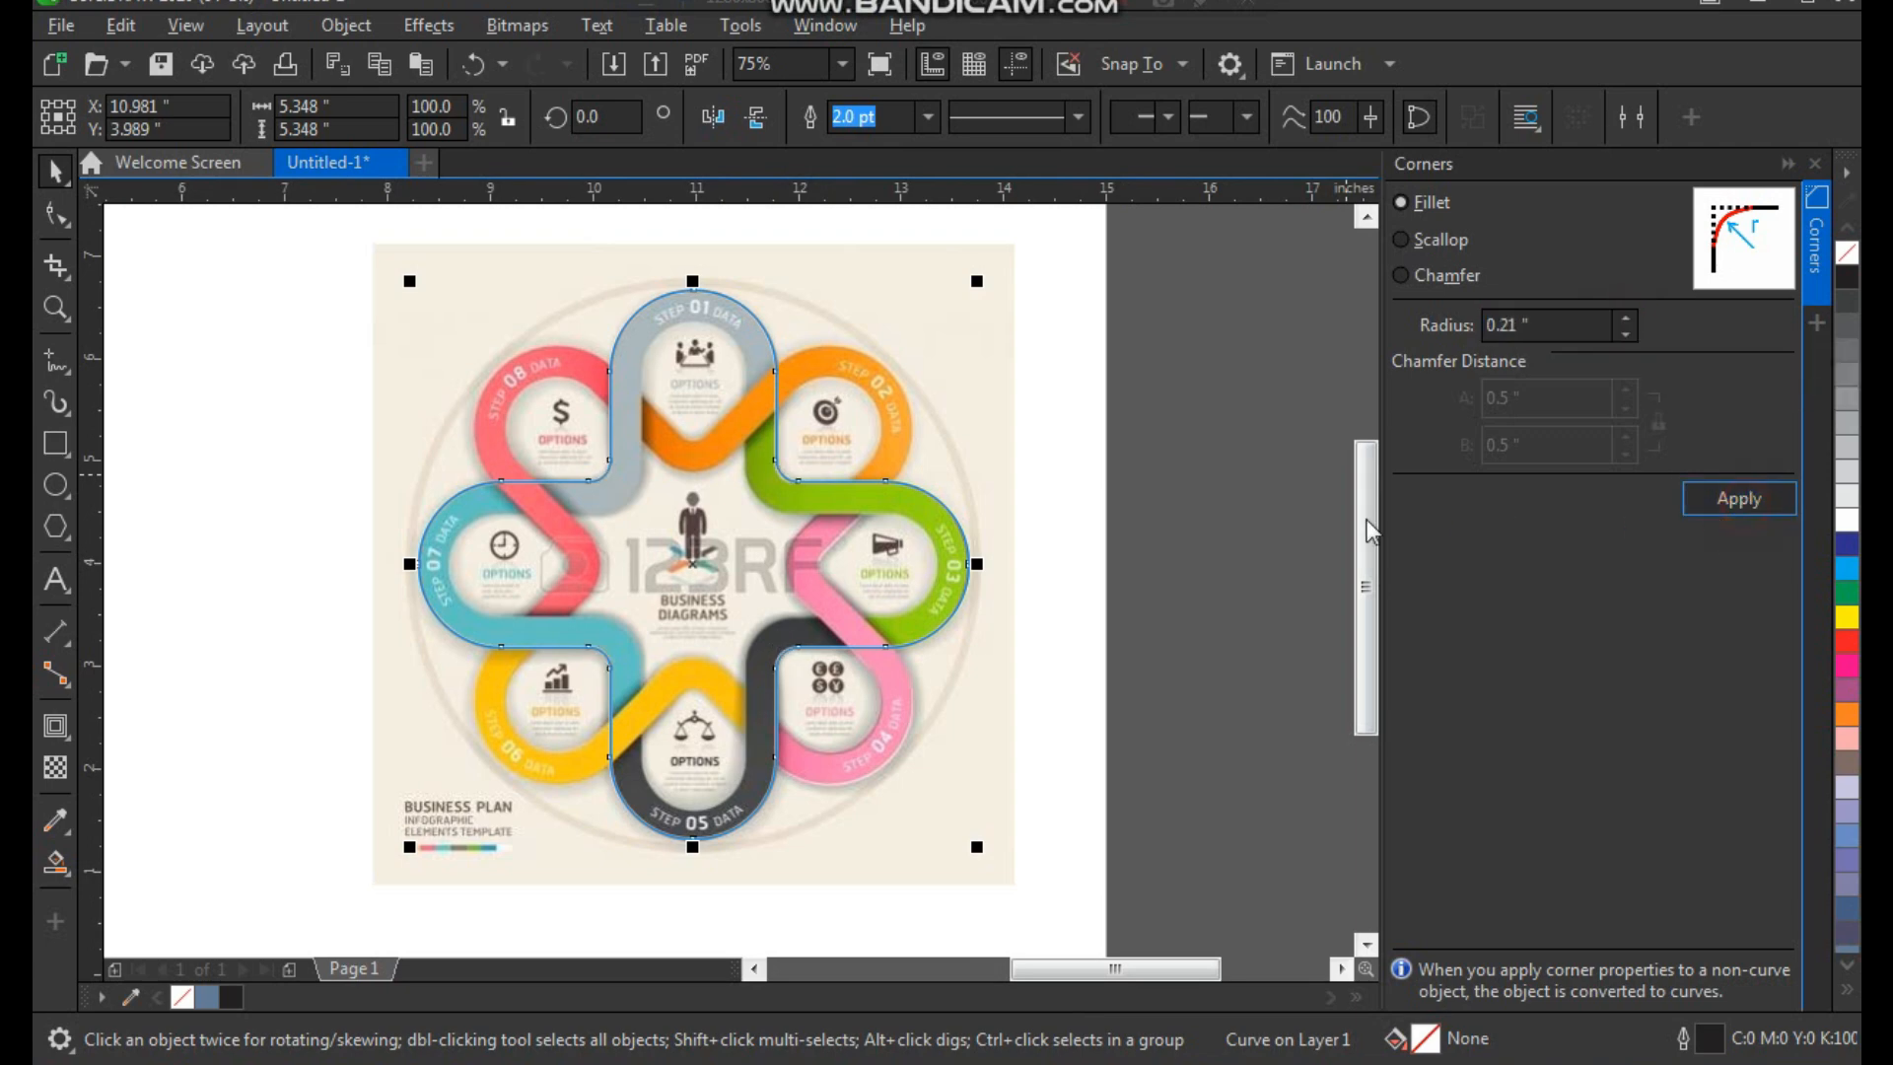
{"action": "left_click", "coordinate": [1136, 464]}
{"action": "left_click", "coordinate": [1815, 165]}
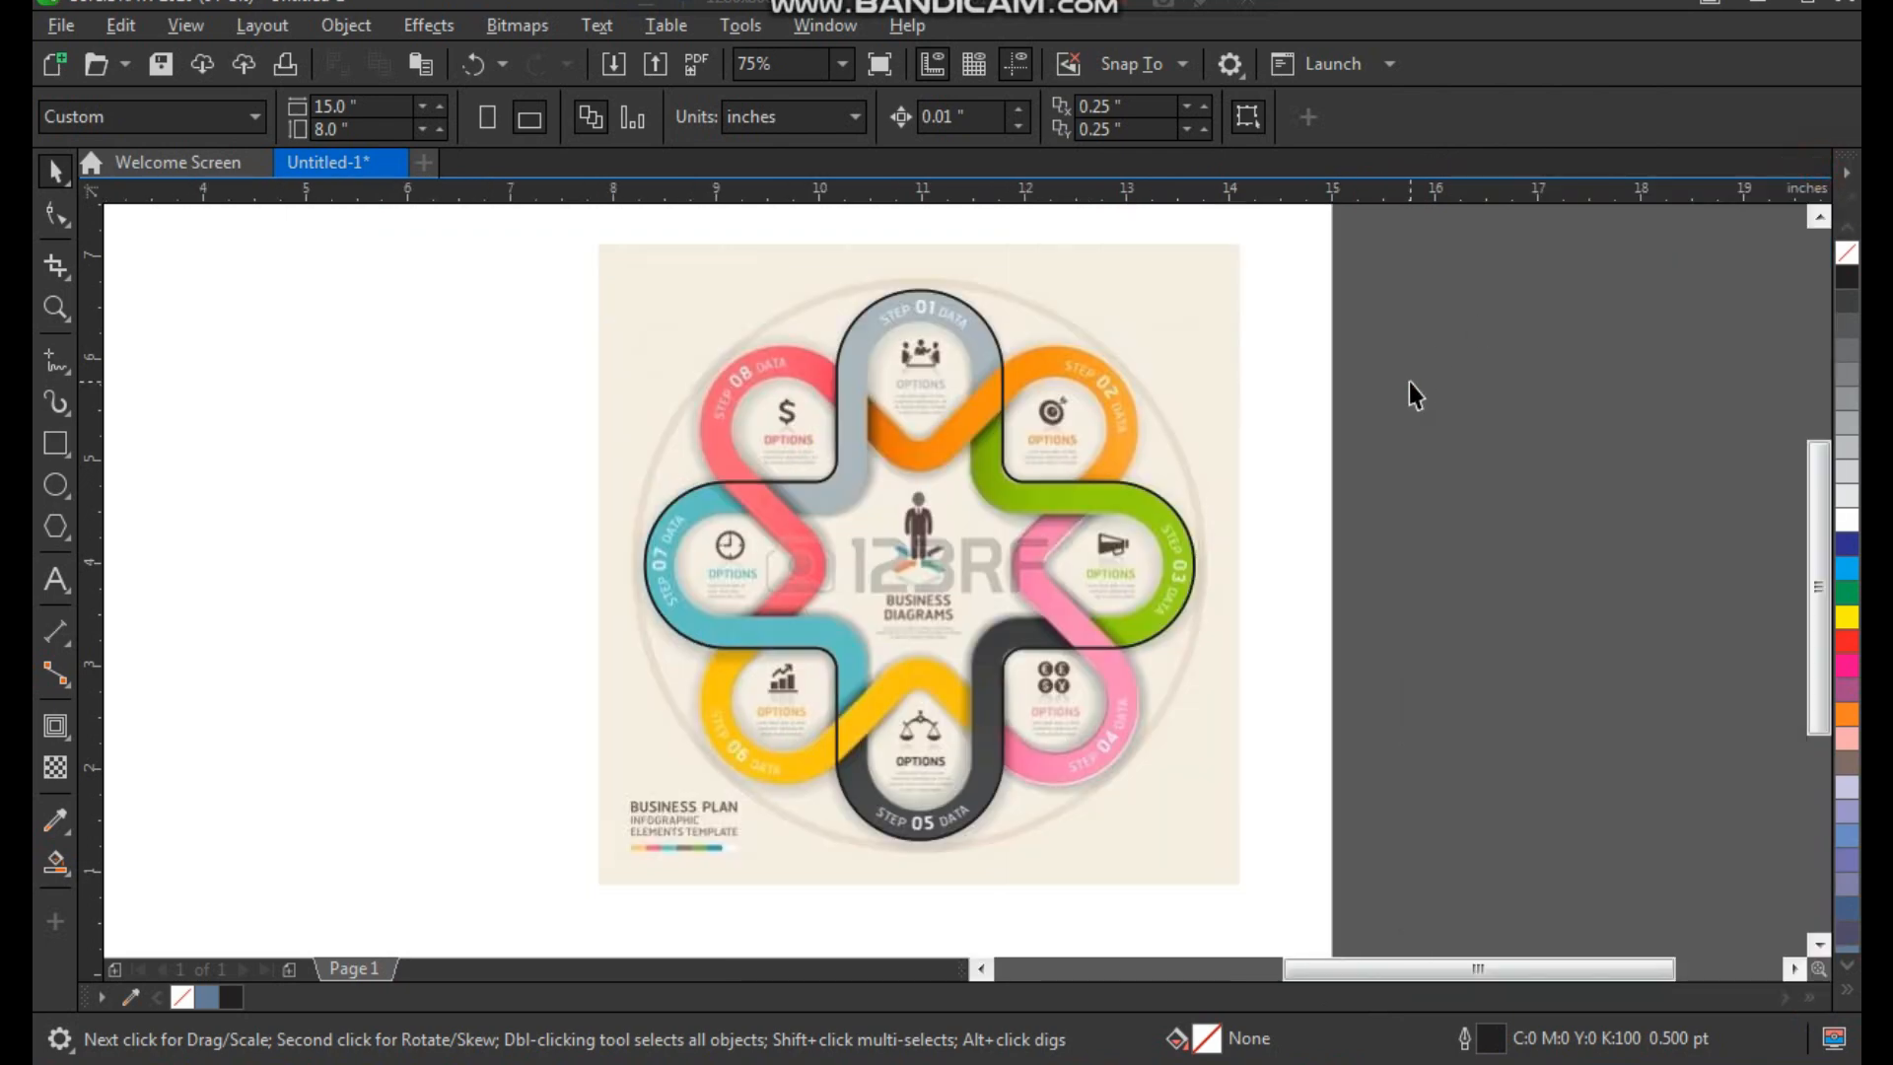
Step: Add a one-step inside contour with a 0.3 in offset to the cross outline
{"action": "key", "text": "F2"}
{"action": "left_click_drag", "start_coordinate": [1182, 397], "coordinate": [887, 580]}
{"action": "key", "text": "F3"}
{"action": "left_click", "coordinate": [957, 596]}
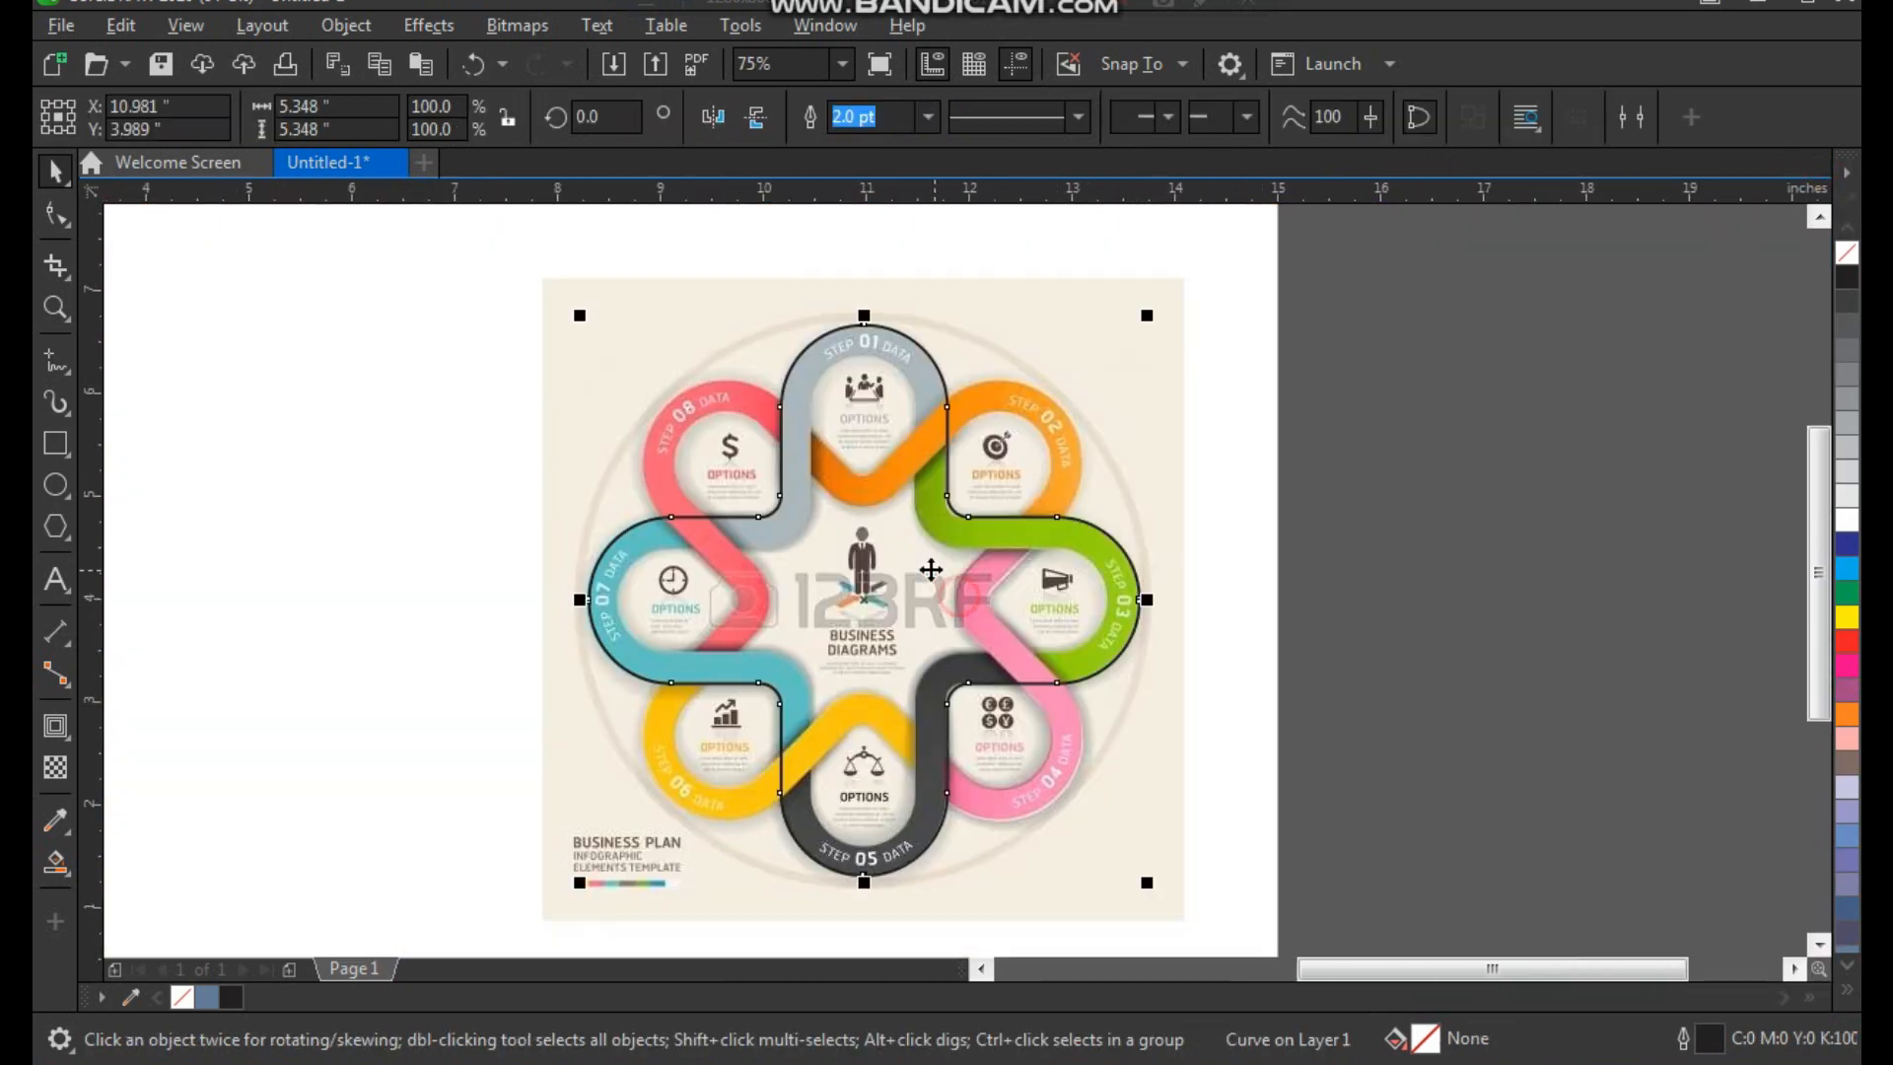
{"action": "key", "text": "shift+F2"}
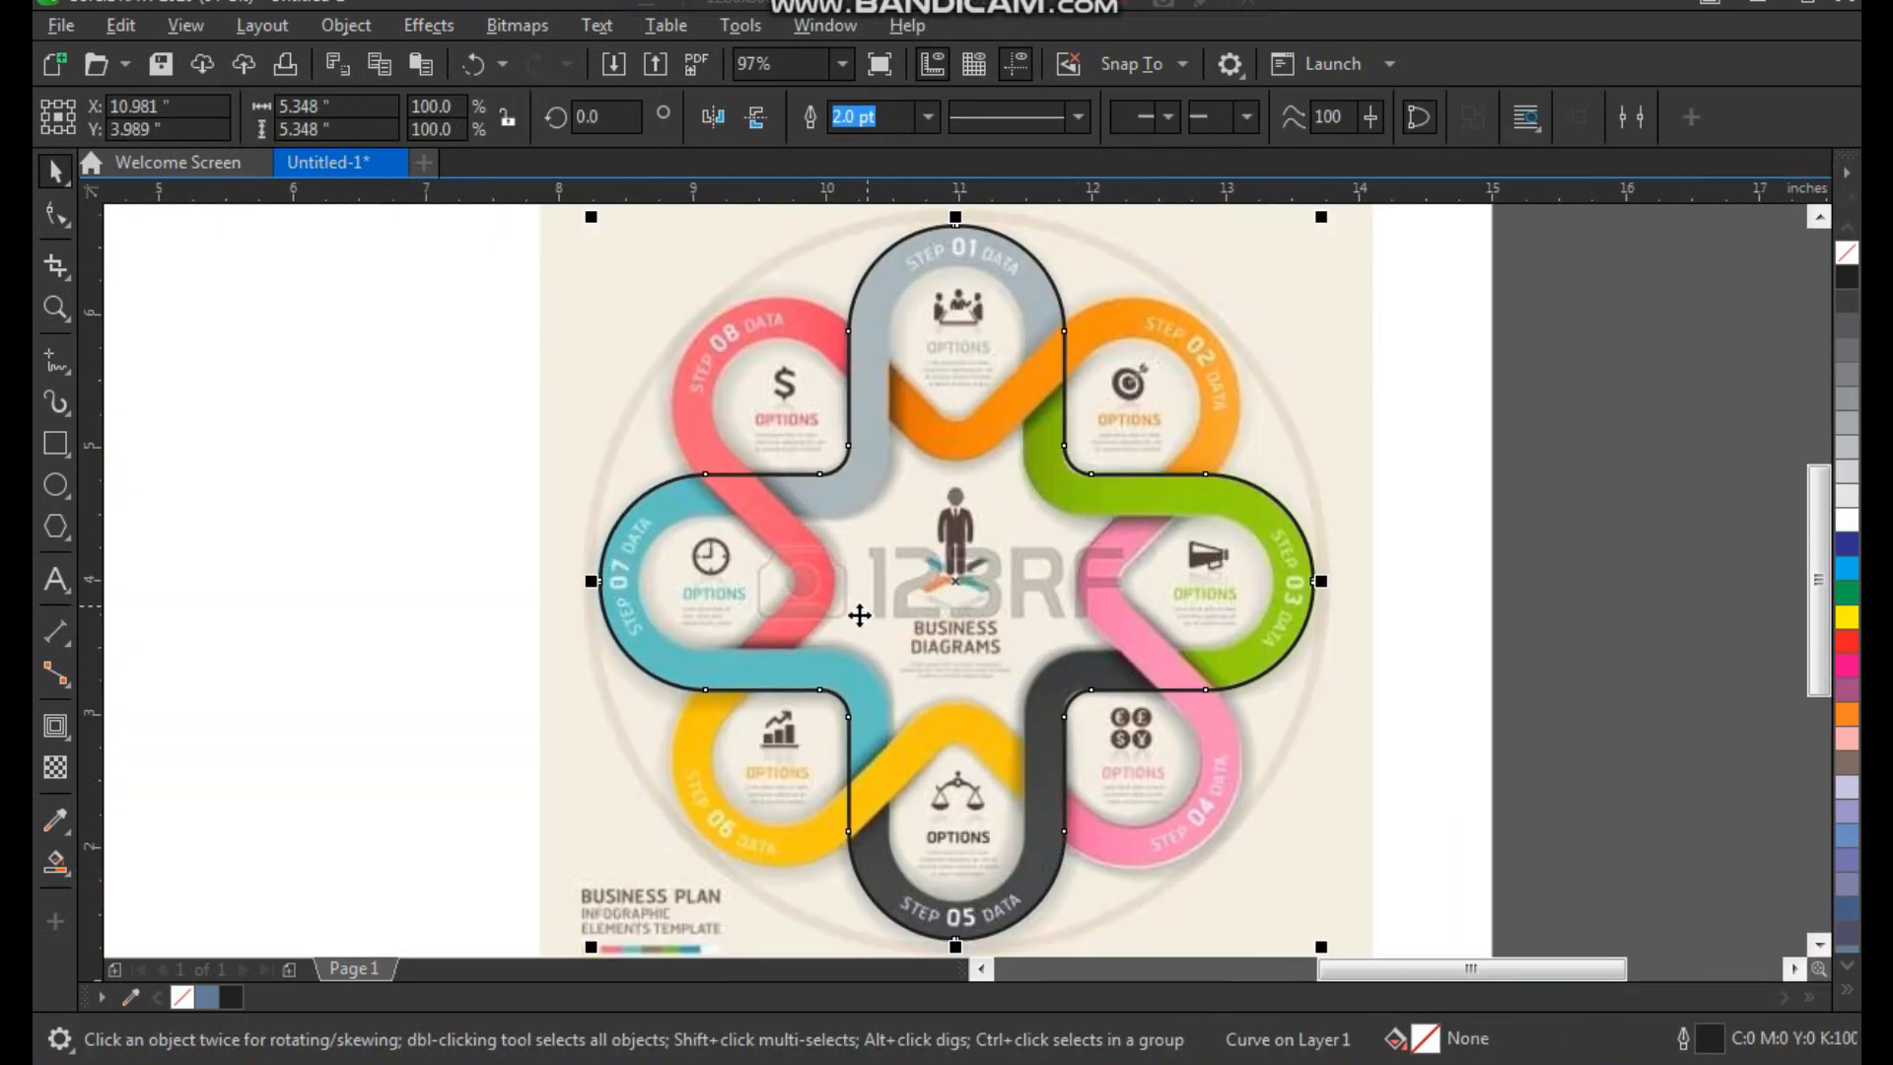
{"action": "left_click", "coordinate": [54, 731]}
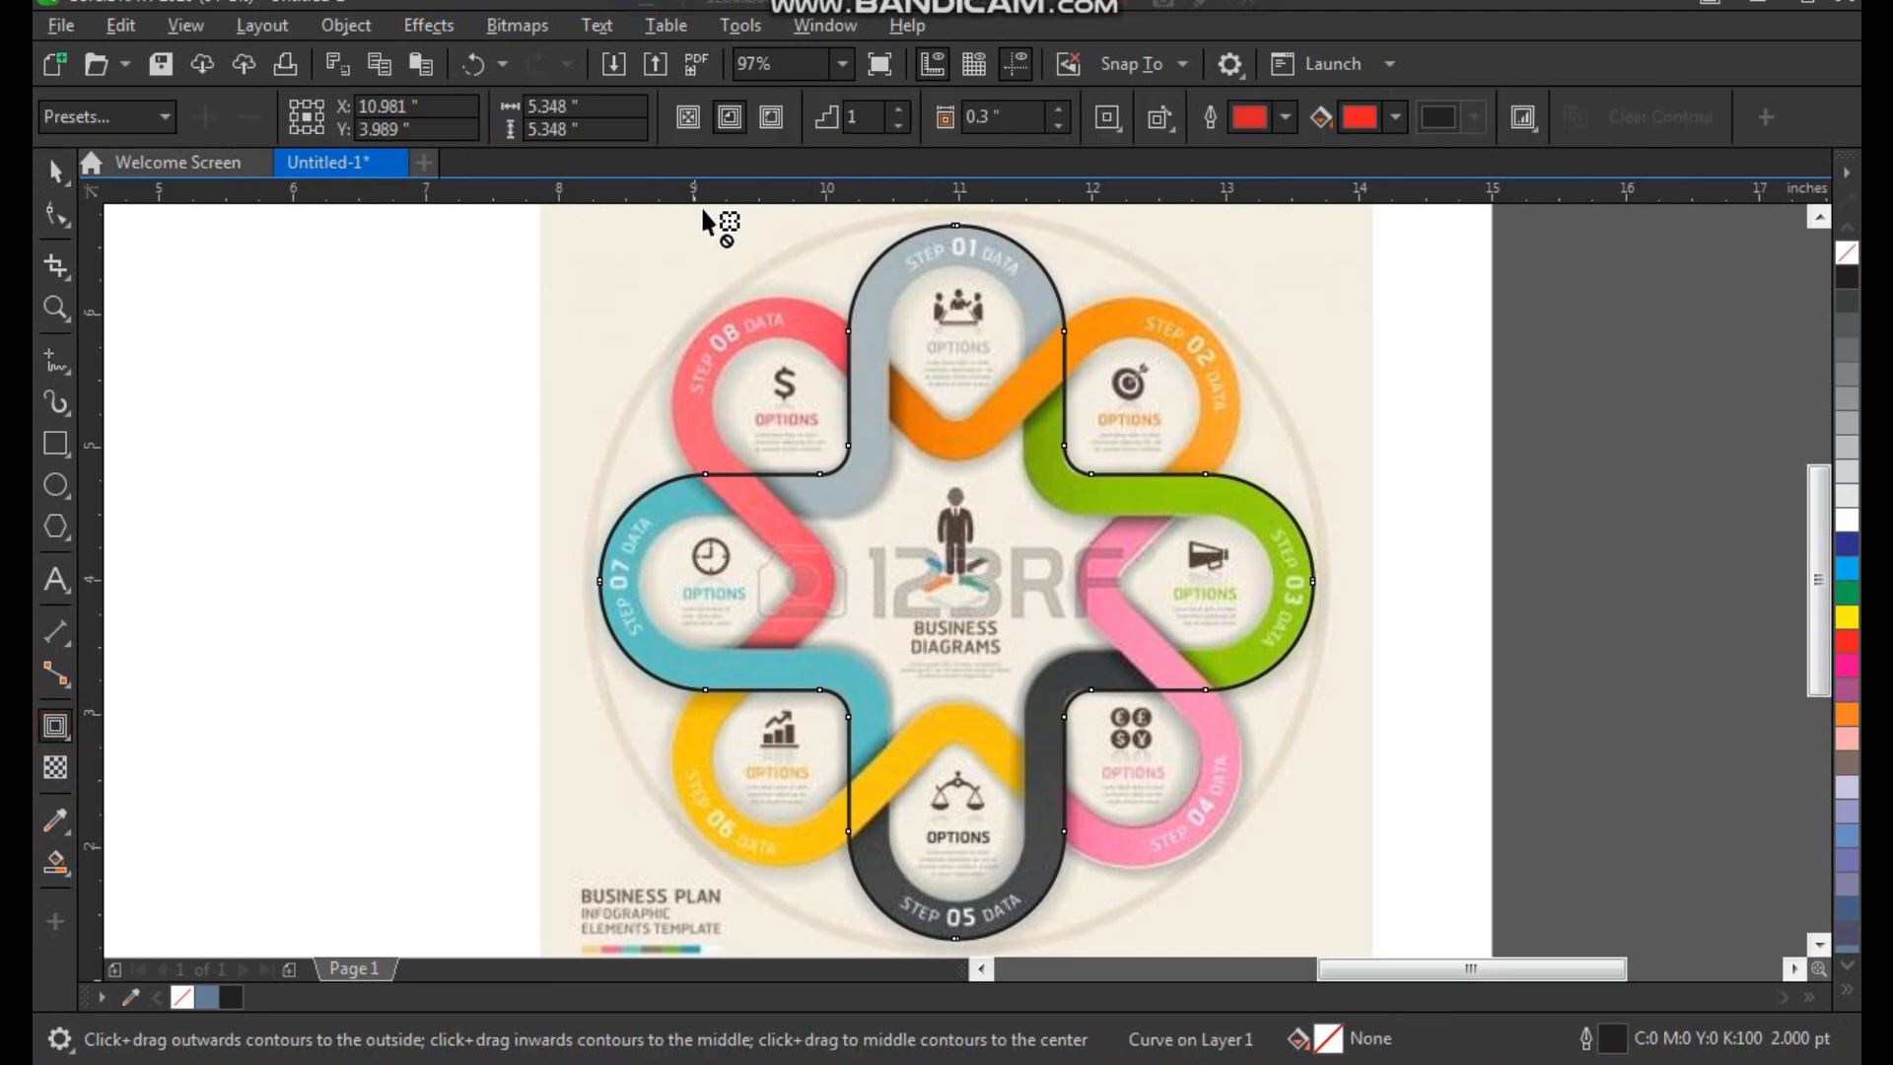
{"action": "left_click", "coordinate": [772, 118]}
{"action": "left_click", "coordinate": [731, 116]}
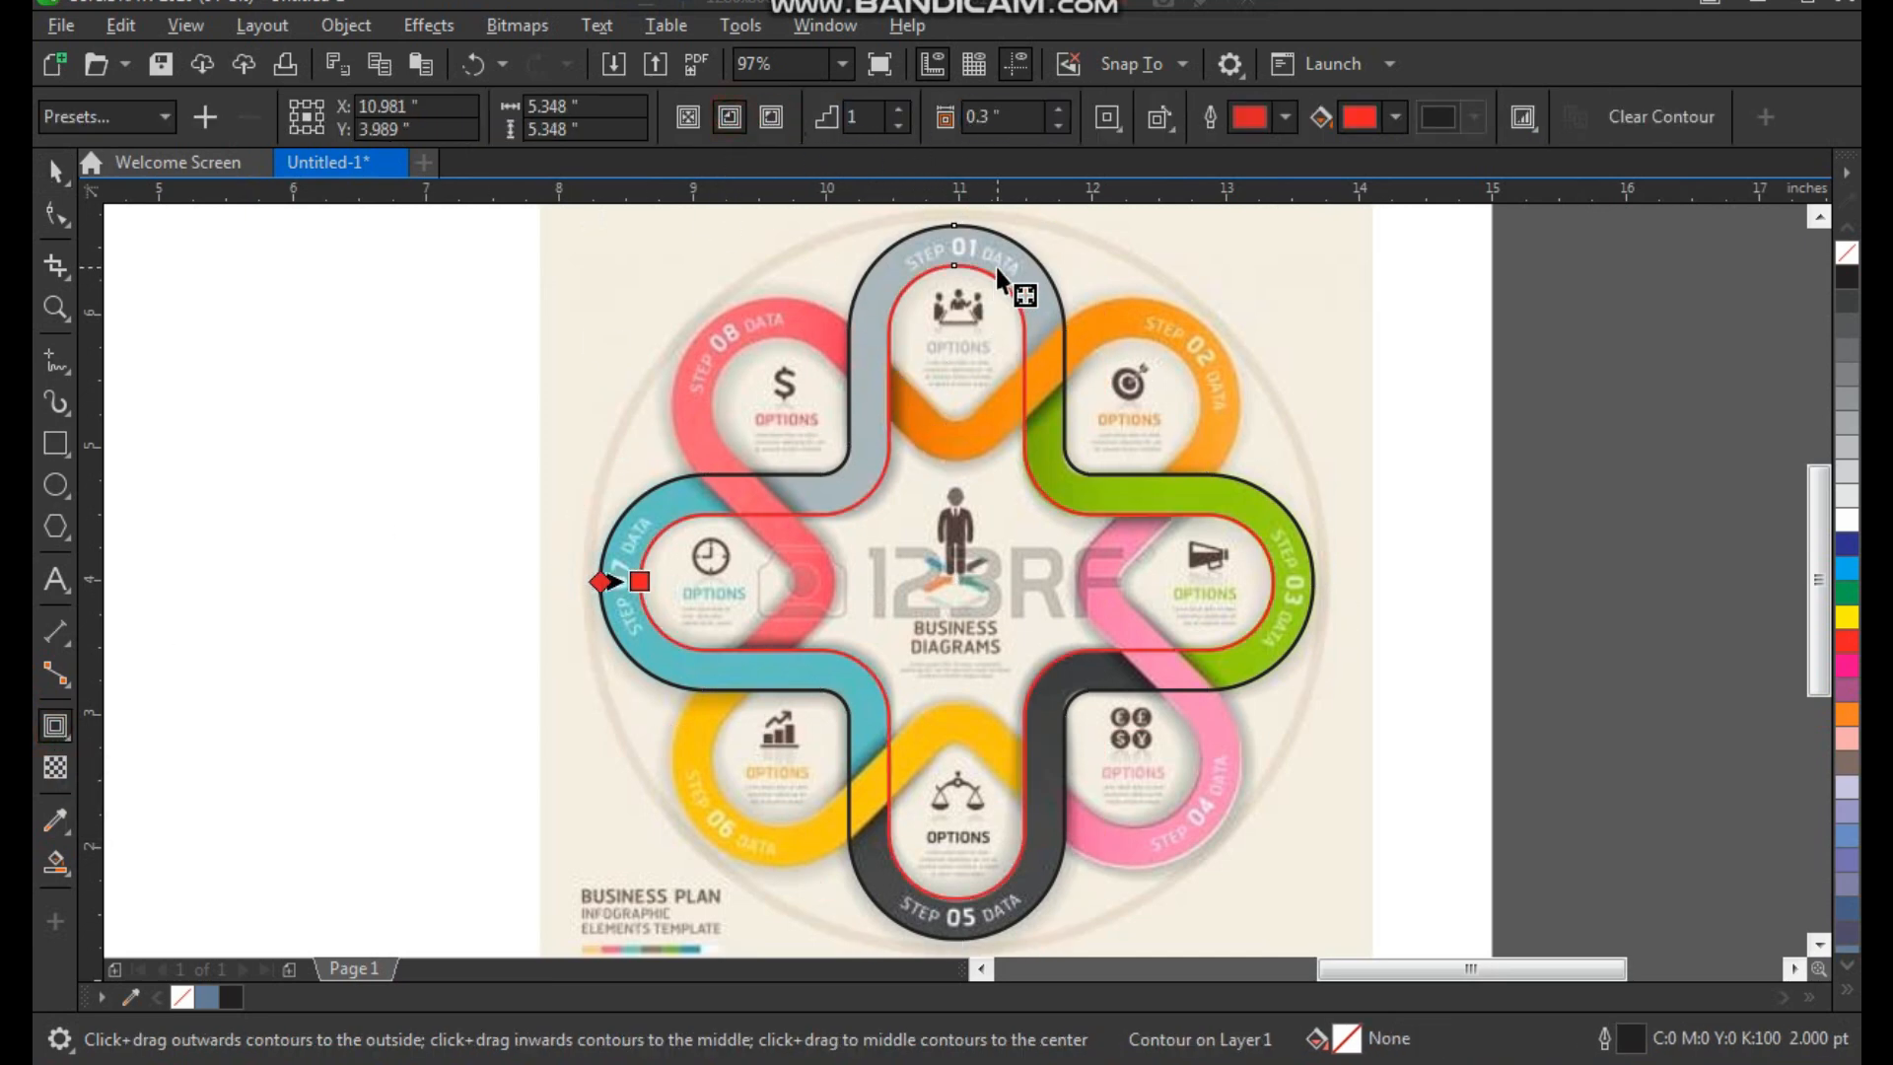
{"action": "key", "text": "space"}
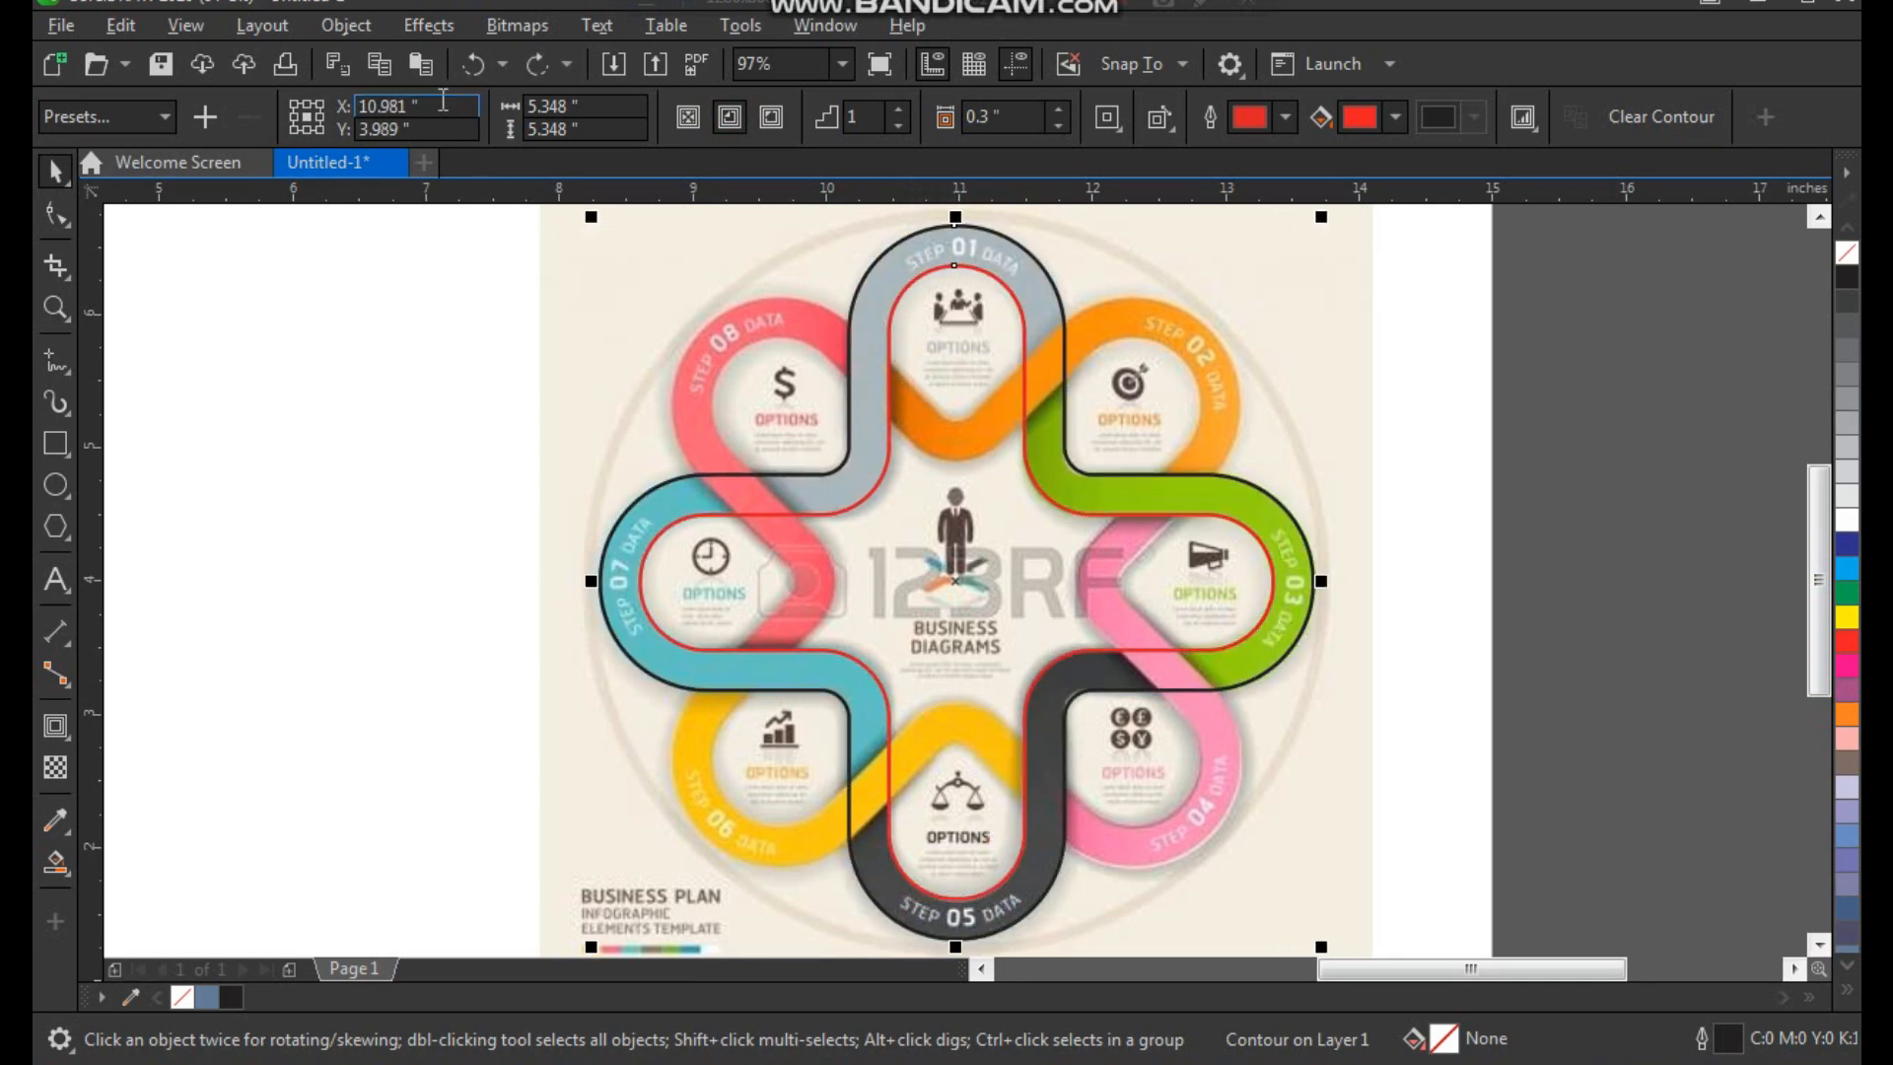
Step: Break the inside contour apart from the cross outline
{"action": "left_click", "coordinate": [349, 30]}
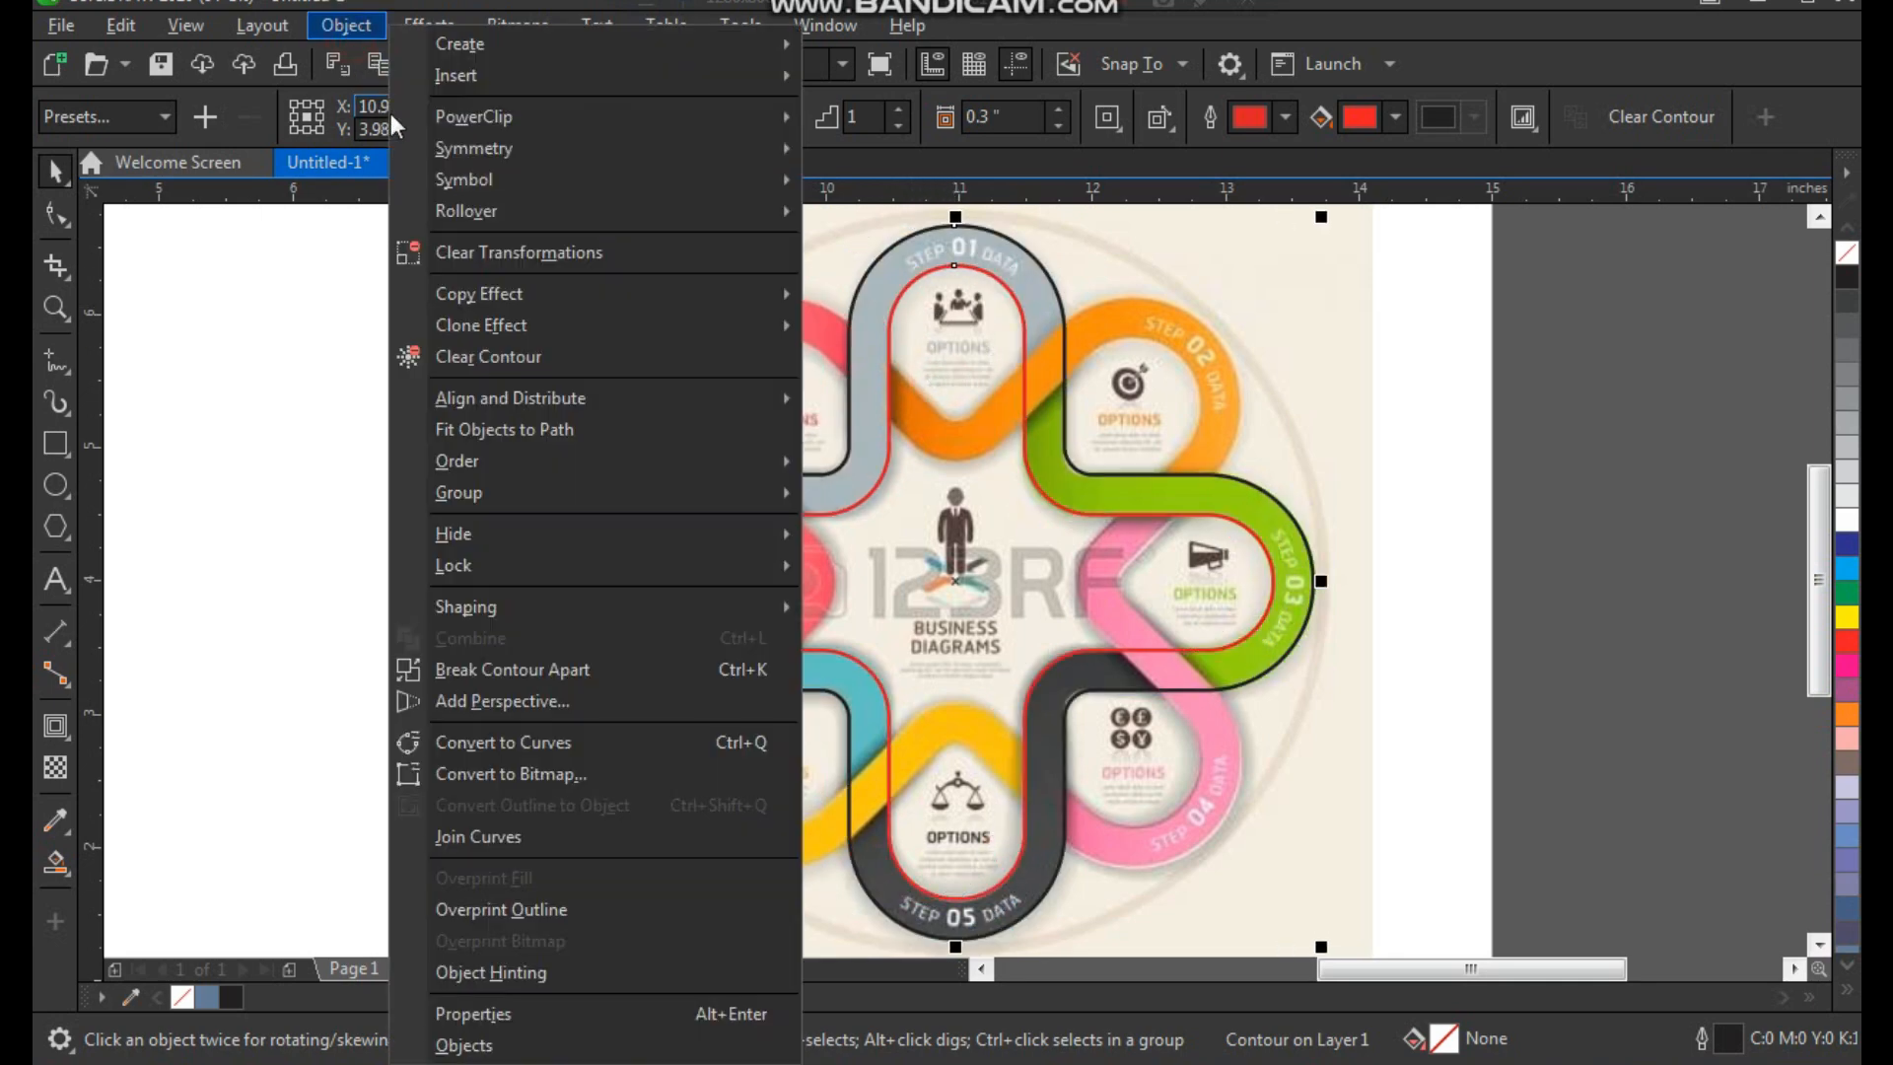
{"action": "left_click", "coordinate": [630, 672]}
{"action": "left_click", "coordinate": [453, 521]}
{"action": "left_click_drag", "start_coordinate": [899, 593], "coordinate": [936, 652]}
{"action": "key", "text": "ctrl+z"}
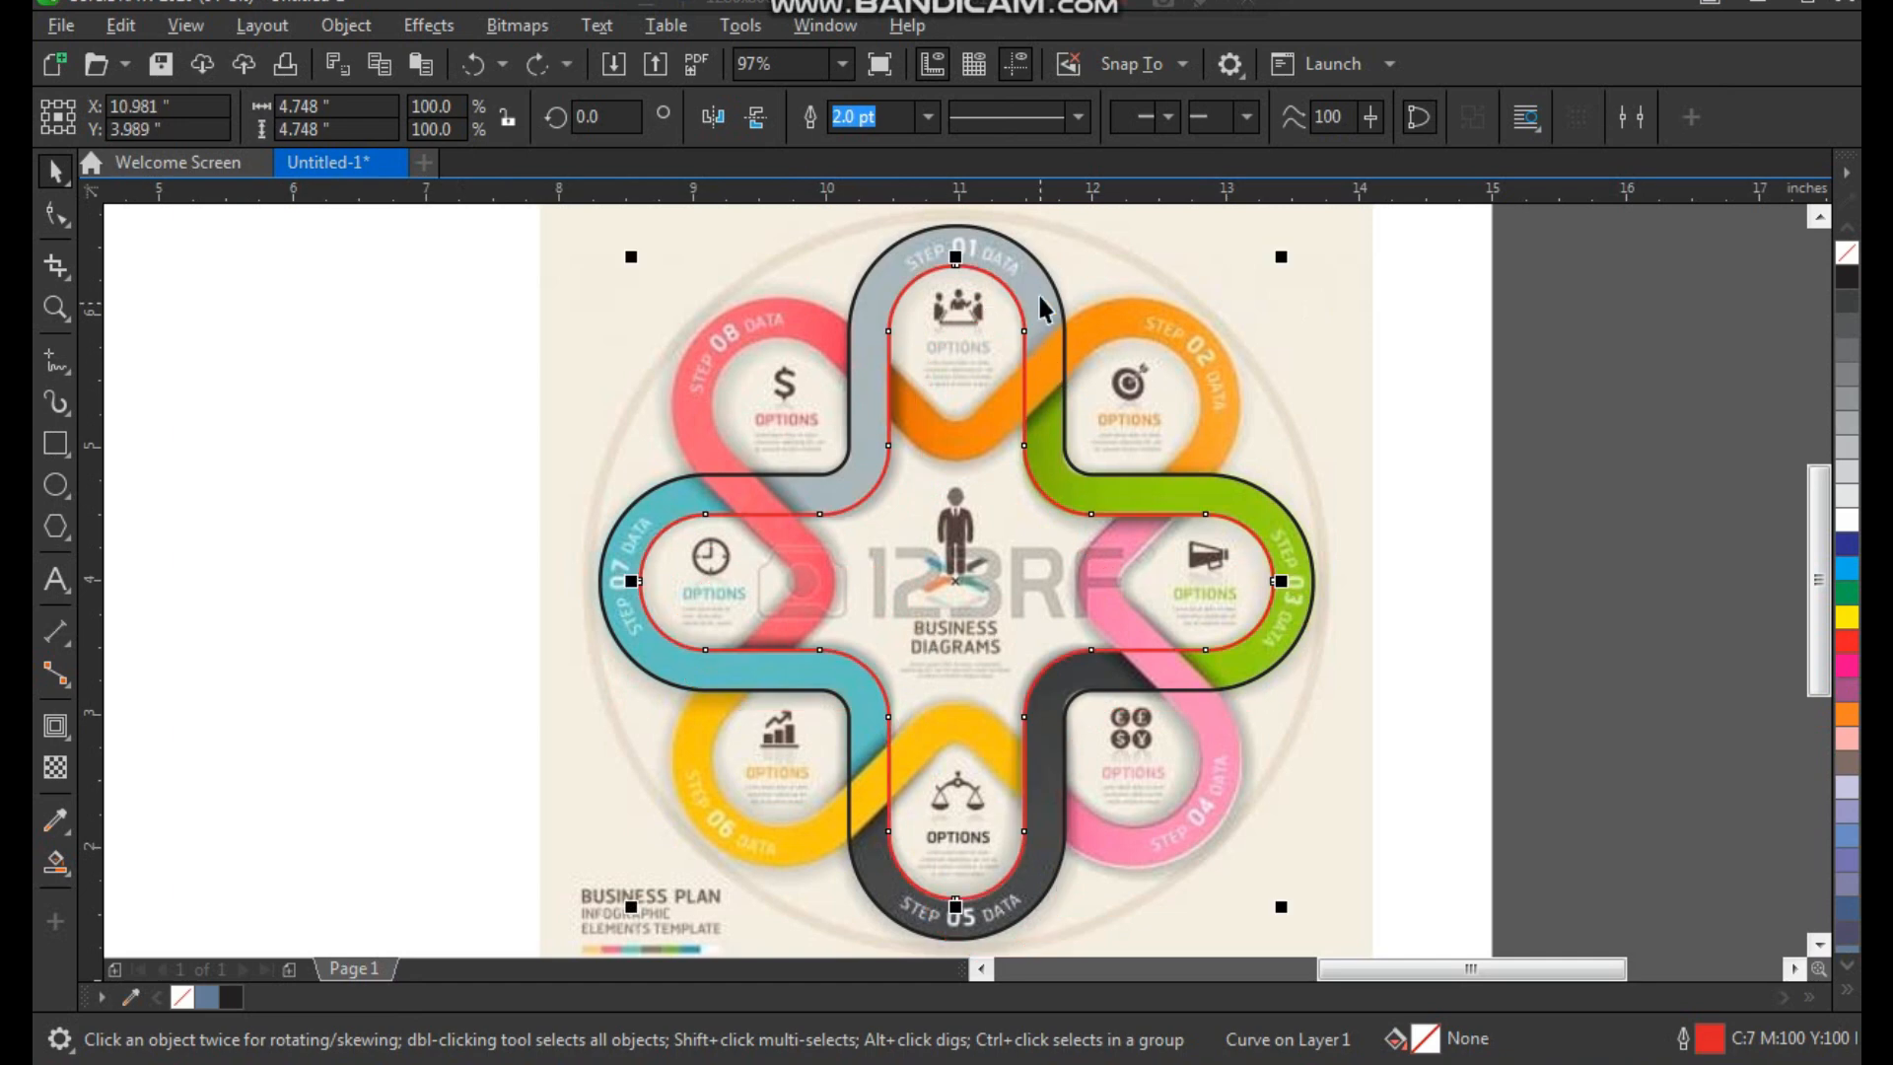
Step: Combine the inner and outer cross outlines into one band-shaped curve
{"action": "left_click", "coordinate": [1022, 262], "text": "shift"}
{"action": "left_click", "coordinate": [915, 119]}
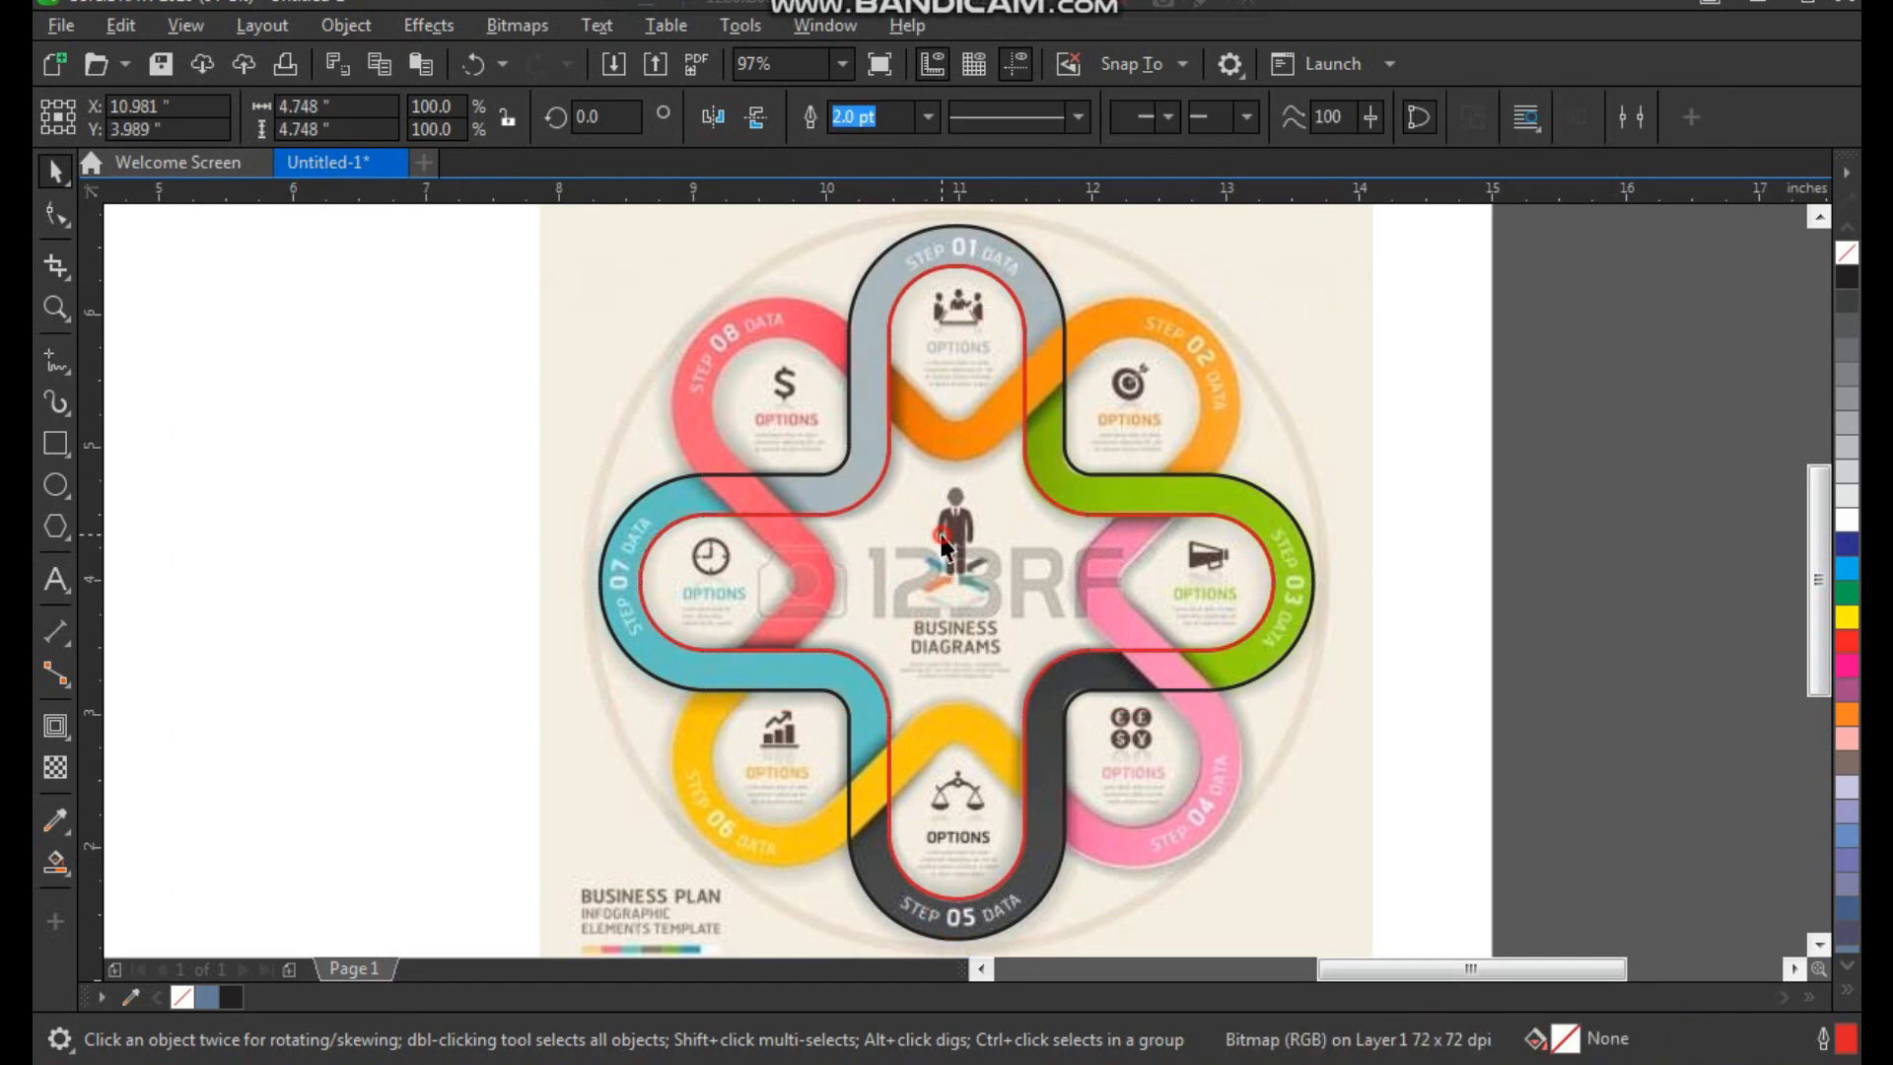
{"action": "left_click_drag", "start_coordinate": [1073, 589], "coordinate": [1014, 589]}
{"action": "key", "text": "ctrl+z"}
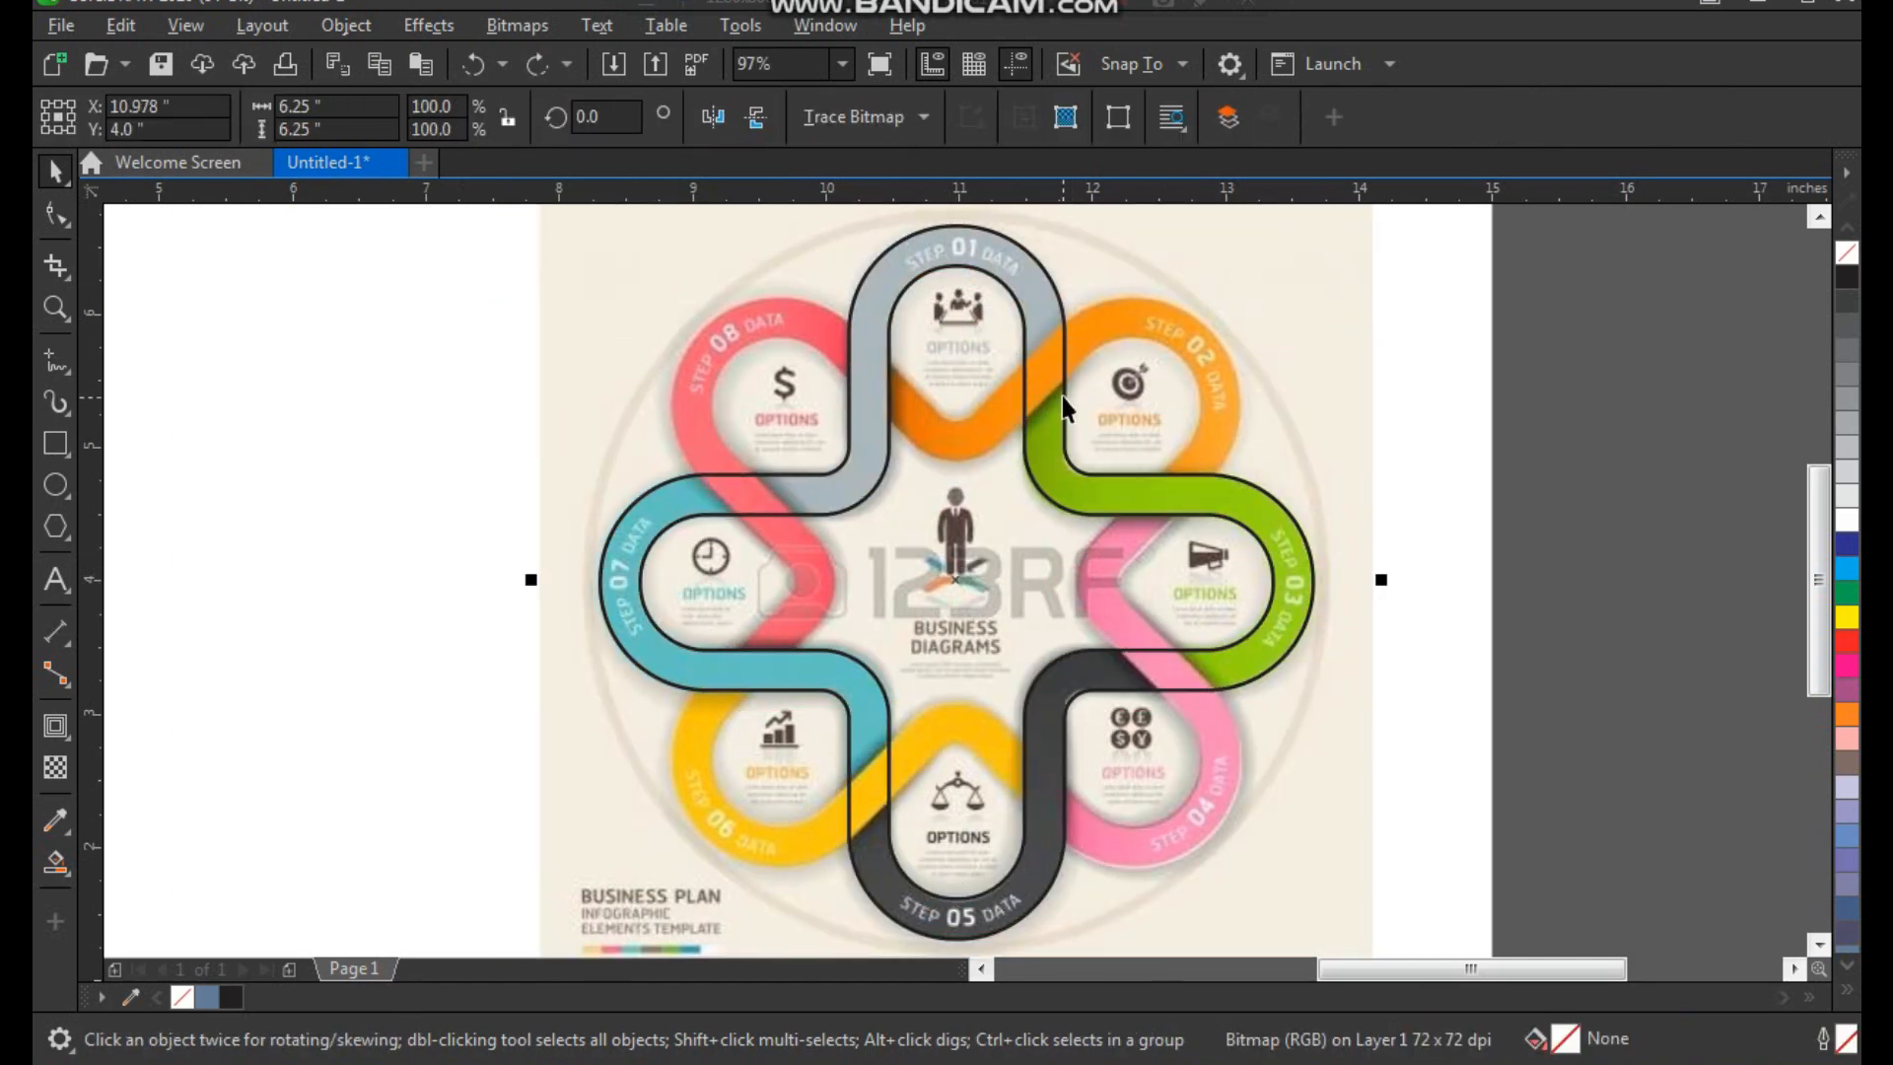
Step: Create a copy of the cross-shaped band rotated to 315° about its centre, covering the four diagonal loops
{"action": "left_click", "coordinate": [1016, 461]}
{"action": "scroll", "coordinate": [1016, 464], "scroll_direction": "down", "scroll_amount": 2}
{"action": "key", "text": "z"}
{"action": "left_click_drag", "start_coordinate": [778, 296], "coordinate": [1226, 740]}
{"action": "key", "text": "space"}
{"action": "left_click", "coordinate": [944, 316]}
{"action": "left_click_drag", "start_coordinate": [1198, 259], "coordinate": [1297, 553]}
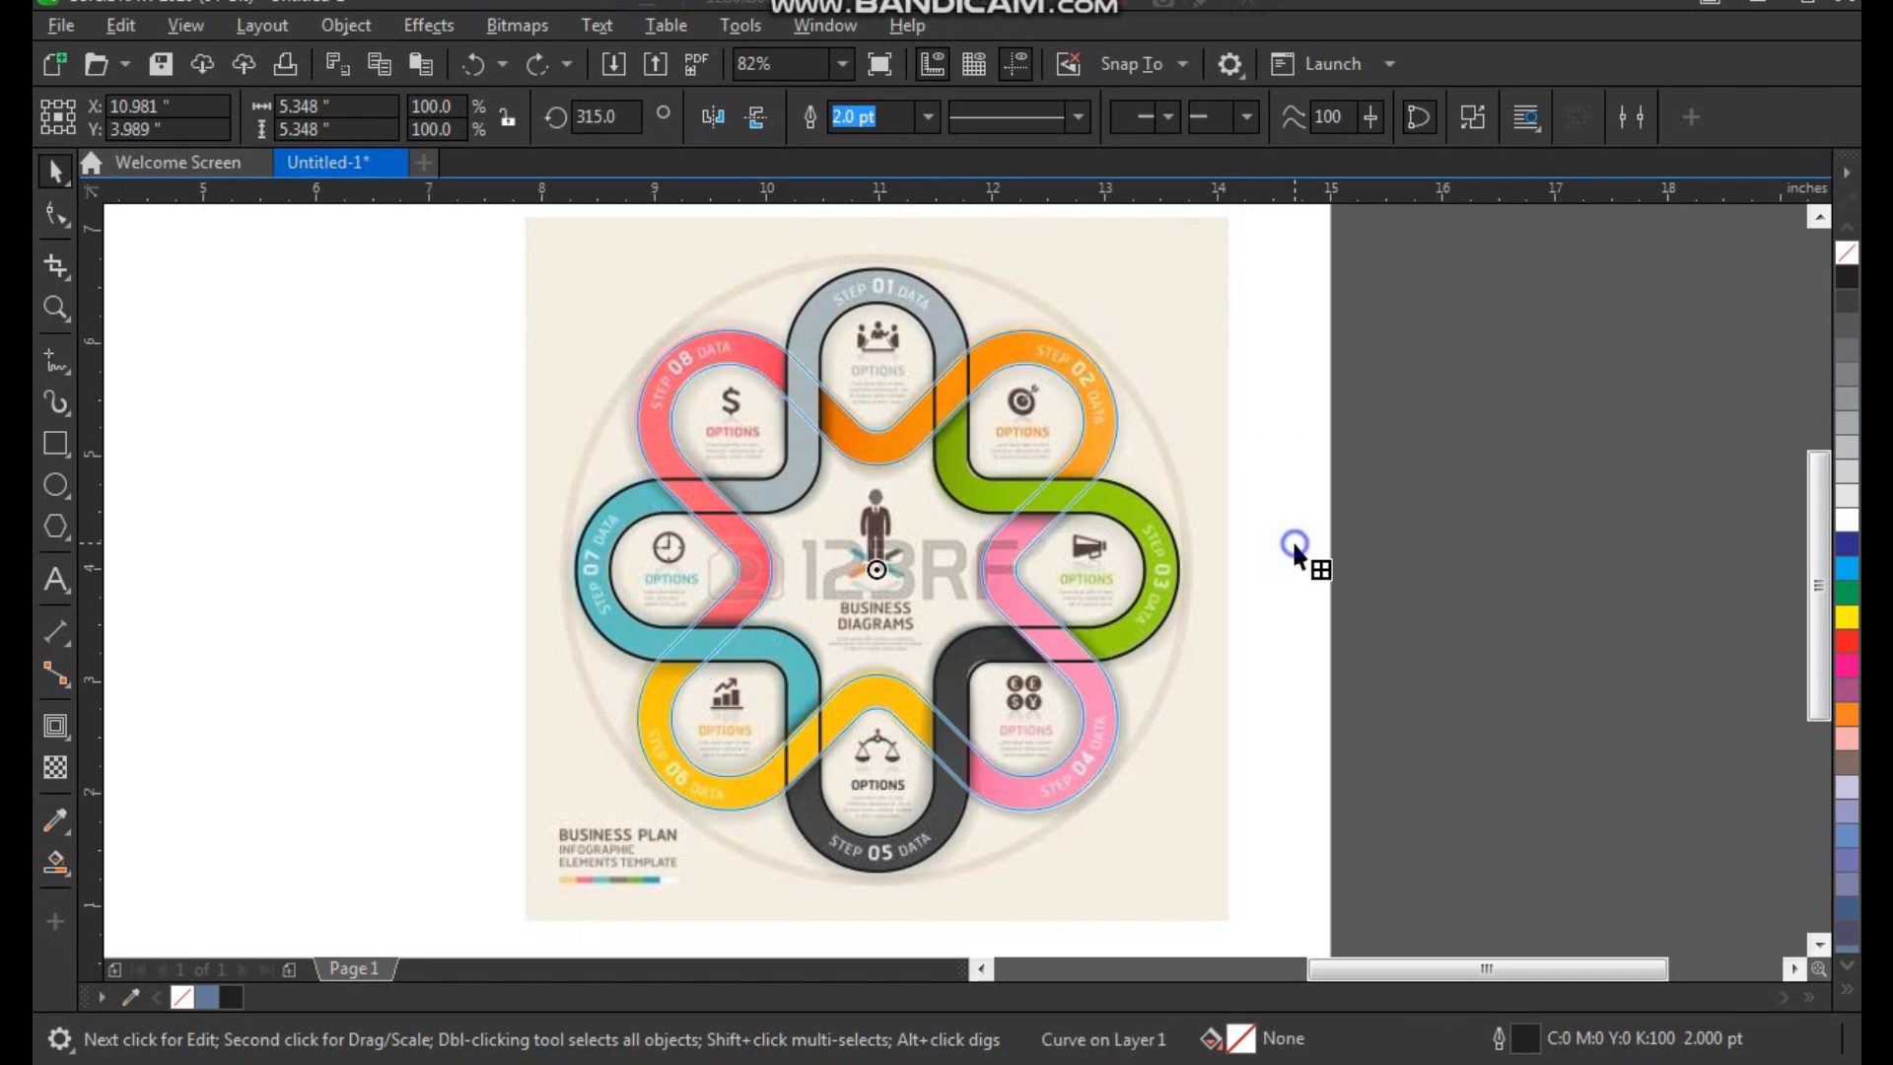
{"action": "left_click", "coordinate": [1416, 430]}
Step: Draw a circle about 0.27 in wide on the blank page beside the reference image and fill it black
{"action": "key", "text": "z"}
{"action": "left_click_drag", "start_coordinate": [1137, 266], "coordinate": [632, 818]}
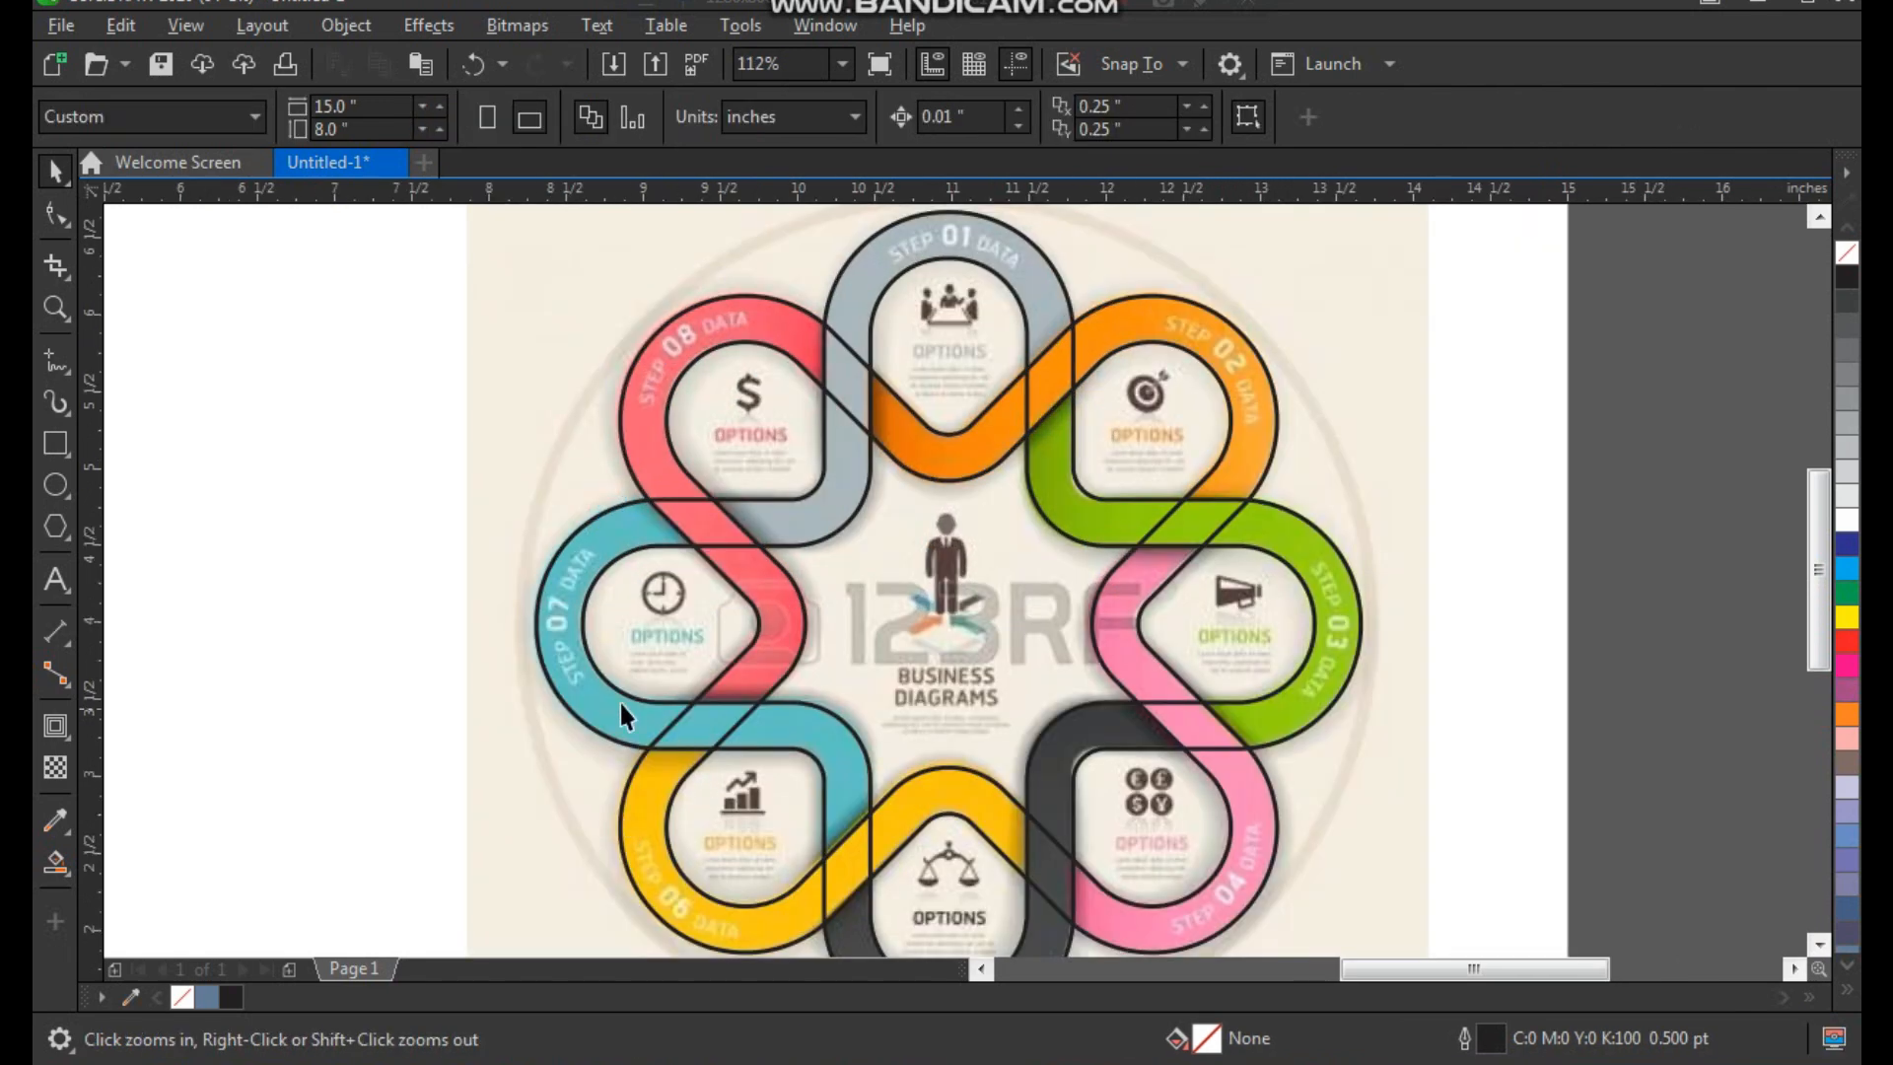
{"action": "left_click", "coordinate": [62, 493]}
{"action": "left_click_drag", "start_coordinate": [246, 447], "coordinate": [288, 490]}
{"action": "key", "text": "space"}
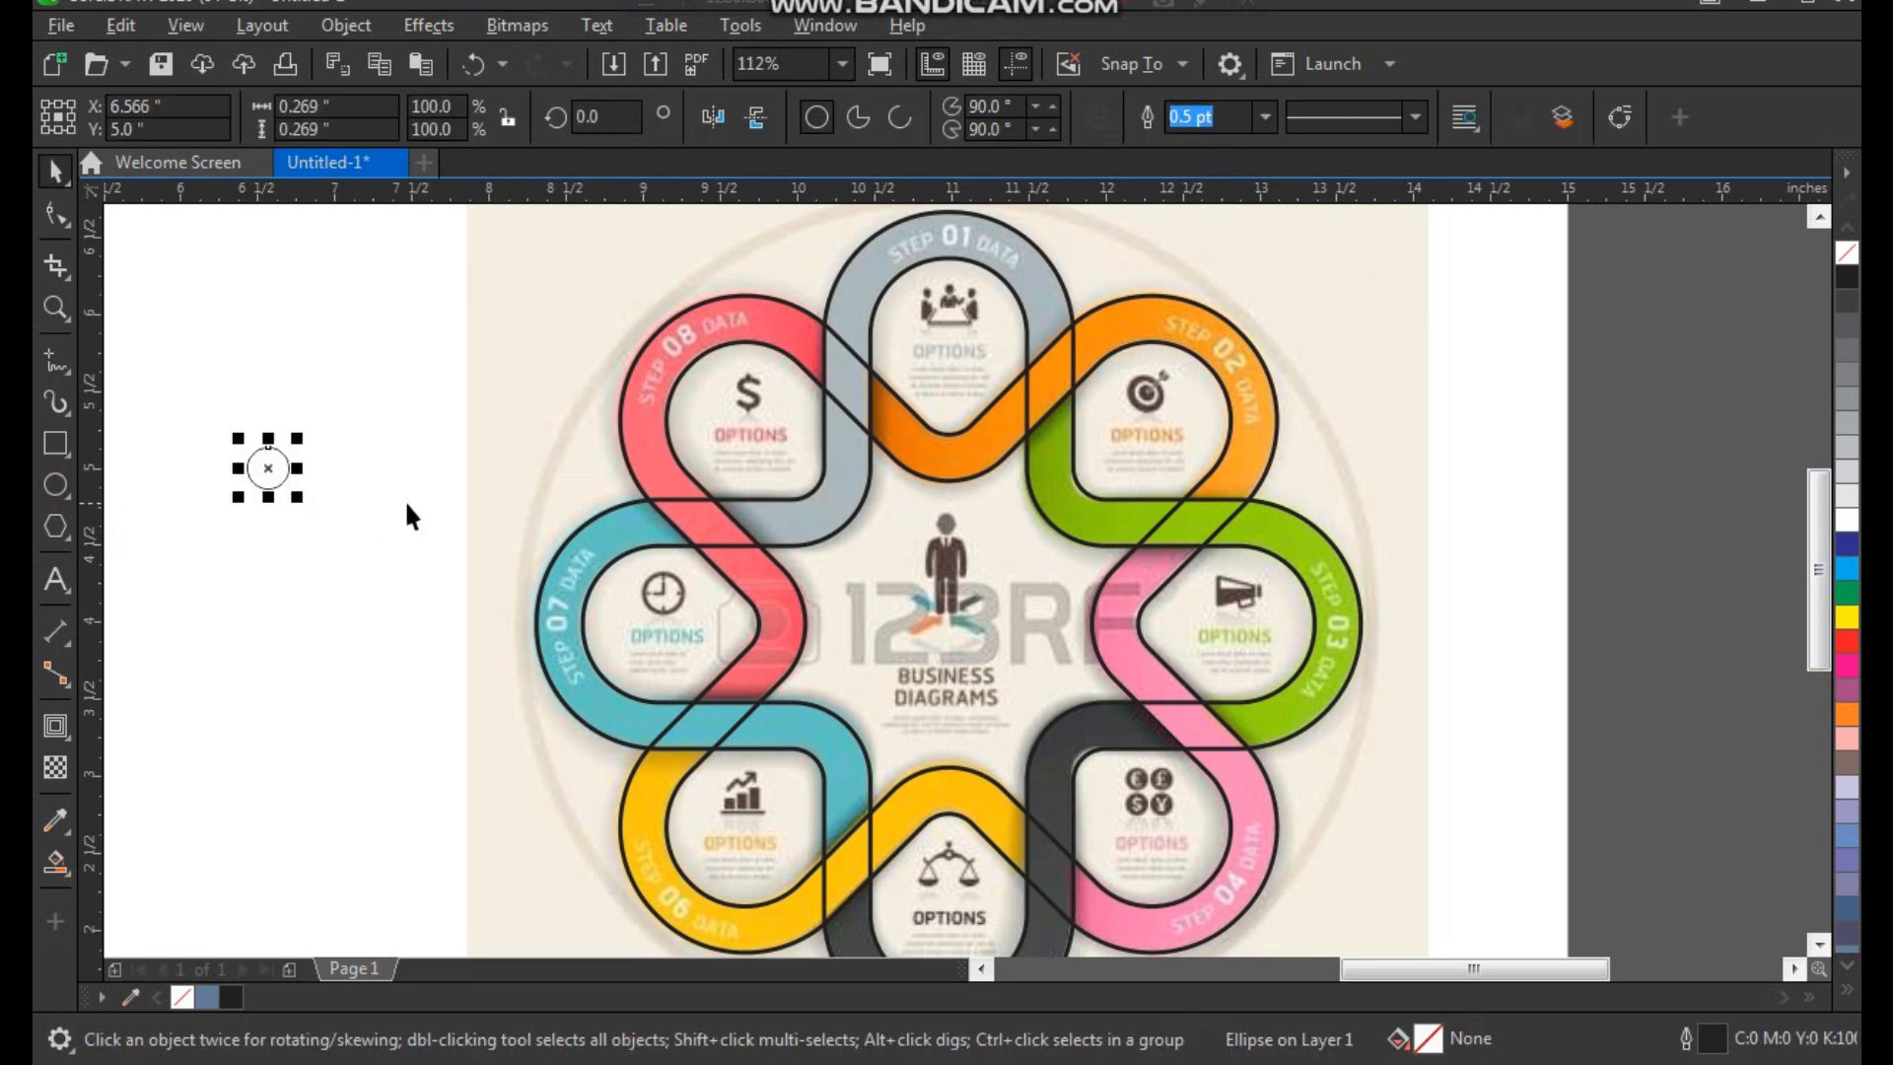
Step: Centre the black circle horizontally and vertically on the reference image
{"action": "left_click", "coordinate": [1040, 564], "text": "shift"}
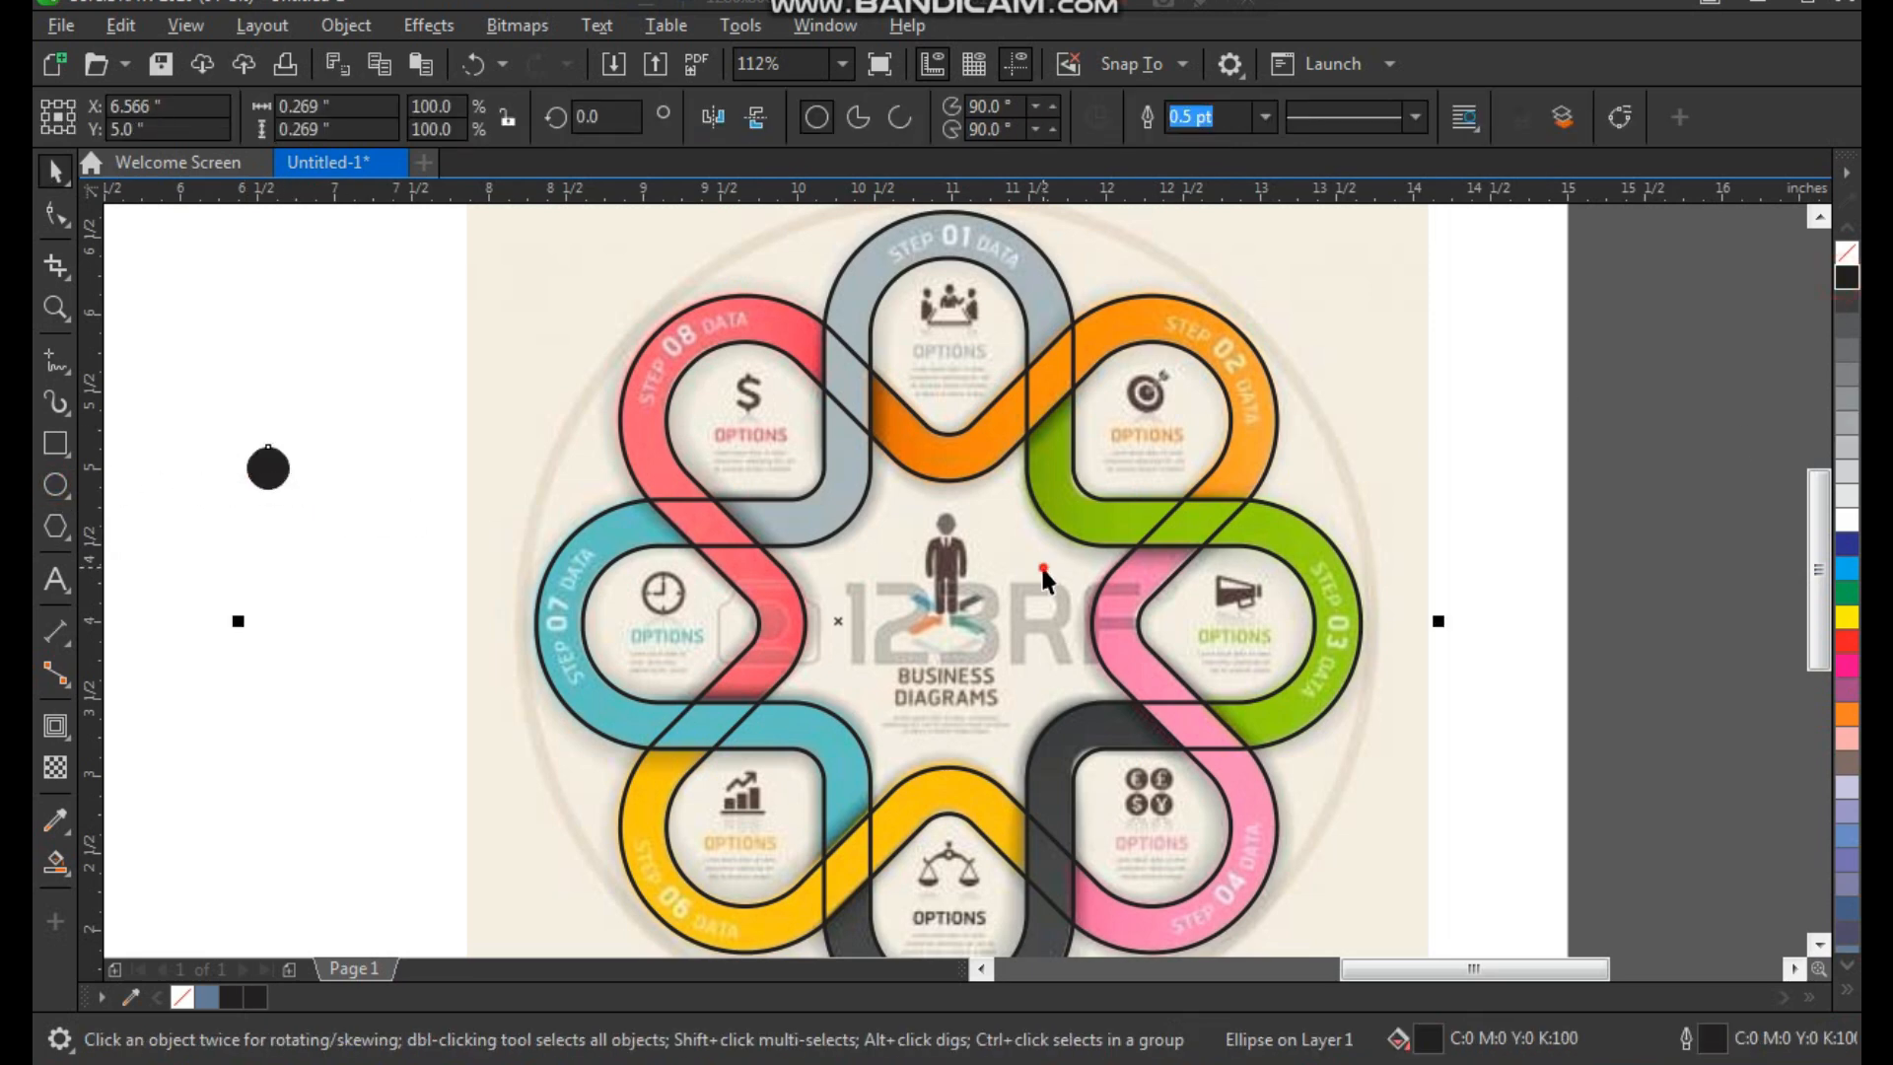
{"action": "key", "text": "c"}
{"action": "key", "text": "e"}
{"action": "key", "text": "Escape"}
Step: Shrink the black circle around its centre to a tiny dot about 0.014 in wide
{"action": "left_click", "coordinate": [938, 629]}
{"action": "key", "text": "z"}
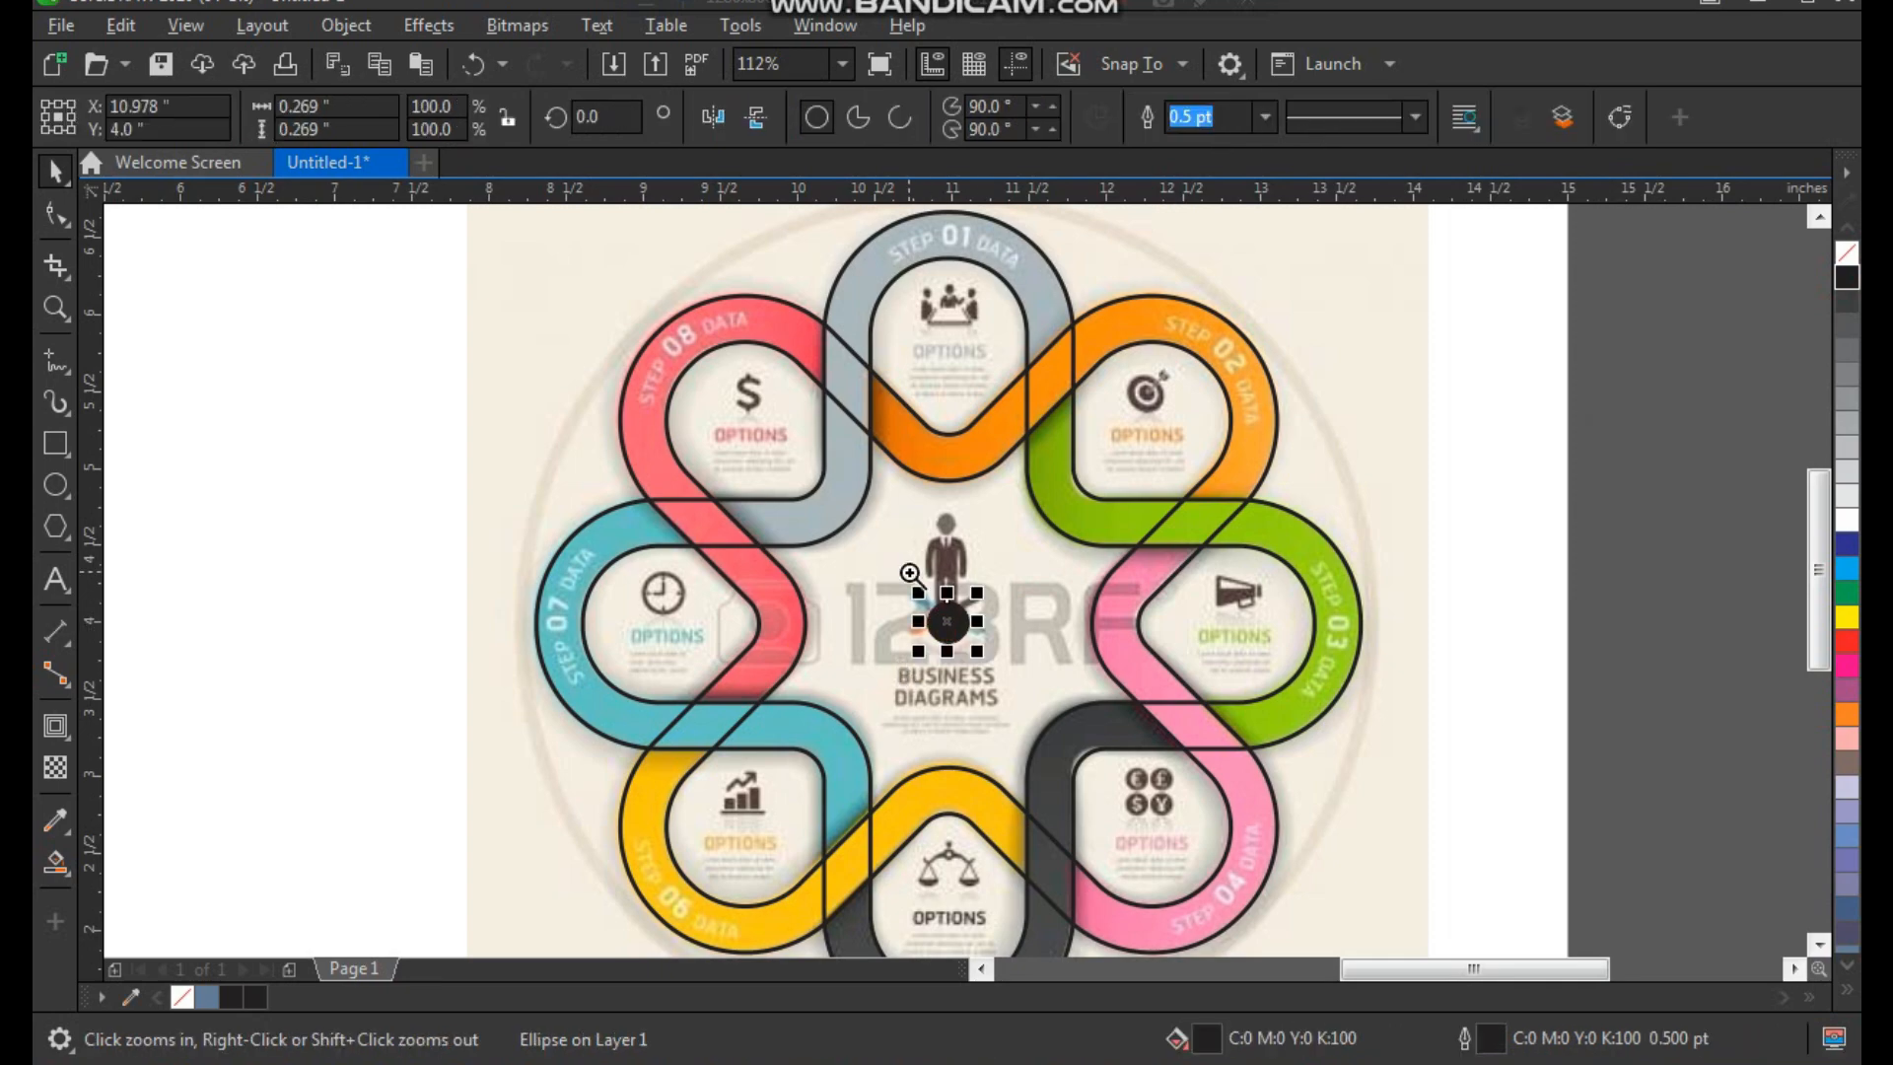
{"action": "scroll", "coordinate": [964, 620], "scroll_direction": "up", "scroll_amount": 5}
{"action": "left_click_drag", "start_coordinate": [1020, 449], "coordinate": [953, 623]}
{"action": "scroll", "coordinate": [1001, 567], "scroll_direction": "down", "scroll_amount": 2}
{"action": "scroll", "coordinate": [1002, 570], "scroll_direction": "down", "scroll_amount": 4}
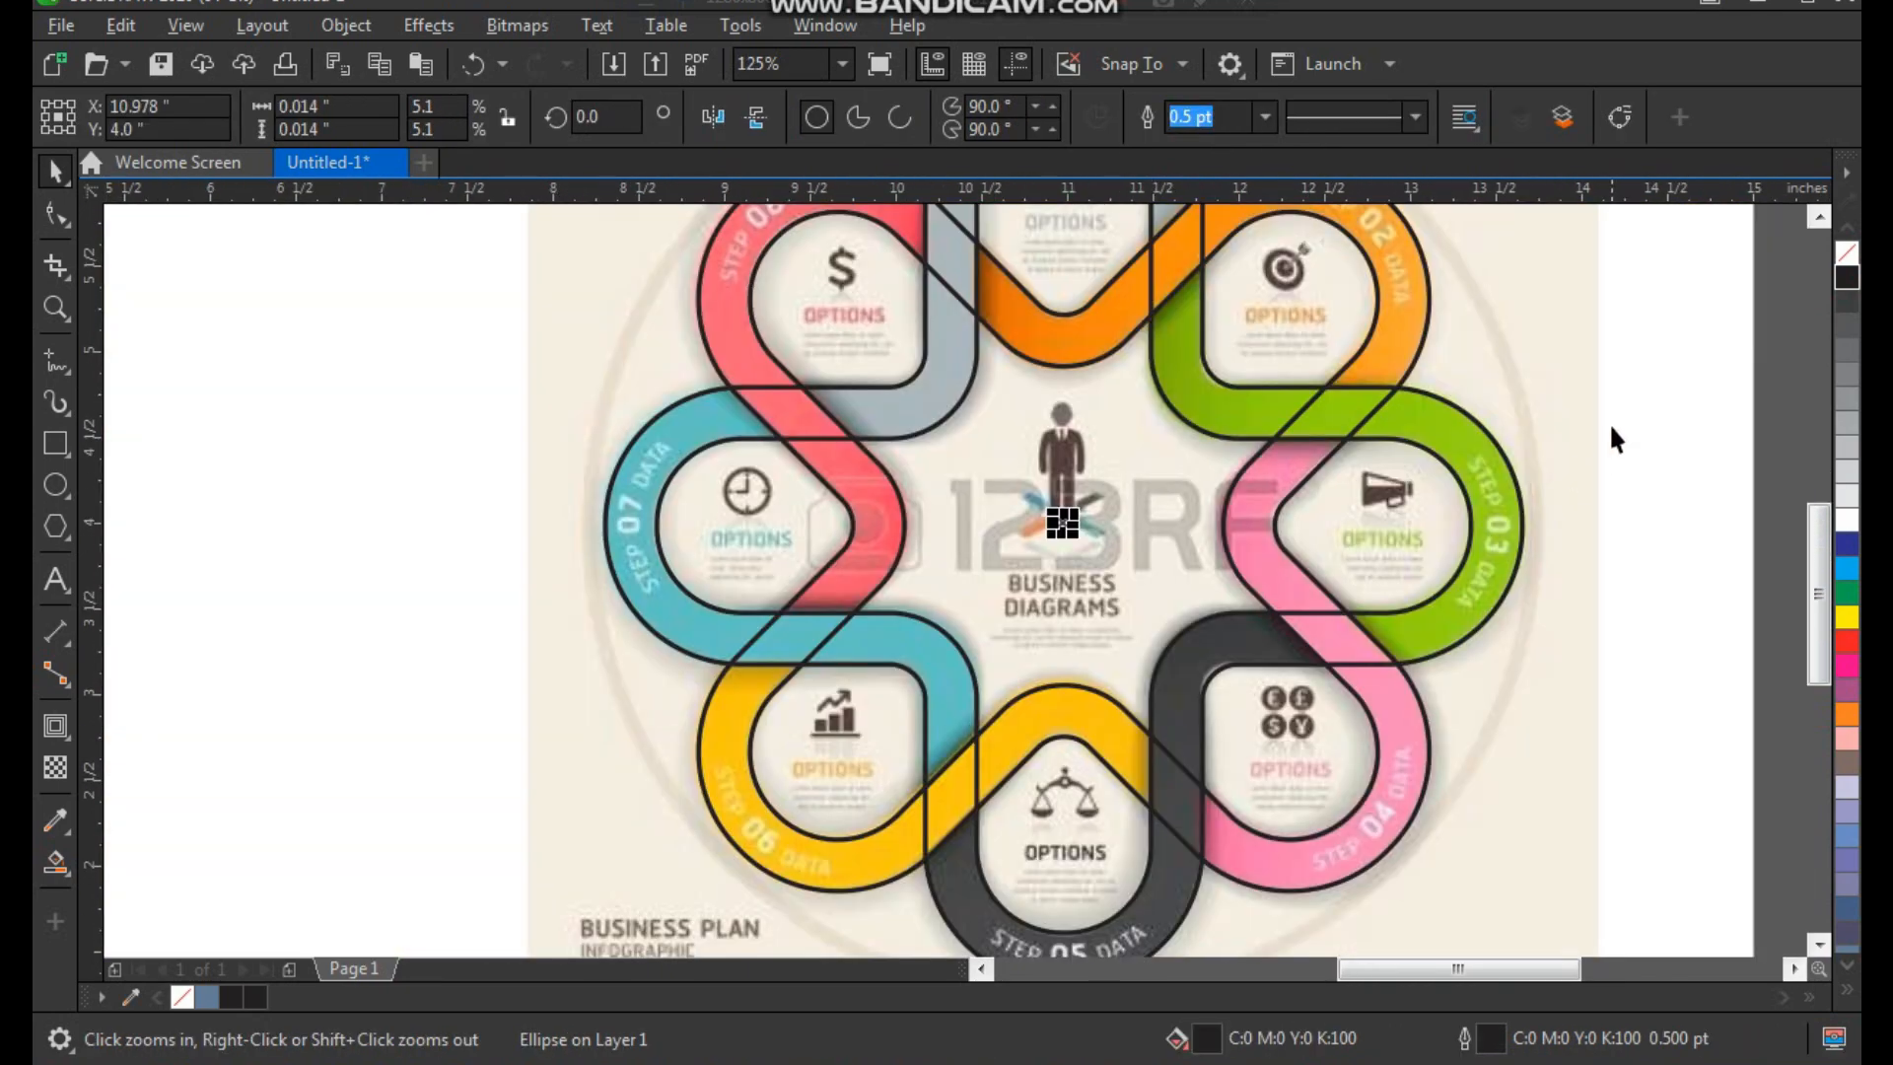
Step: Use Smart Fill to fill the three adjoining segments of the STEP 01 loop band in blue with a 0.5 pt outline
{"action": "key", "text": "Escape"}
{"action": "scroll", "coordinate": [901, 703], "scroll_direction": "up", "scroll_amount": 2}
{"action": "scroll", "coordinate": [901, 702], "scroll_direction": "down", "scroll_amount": 4}
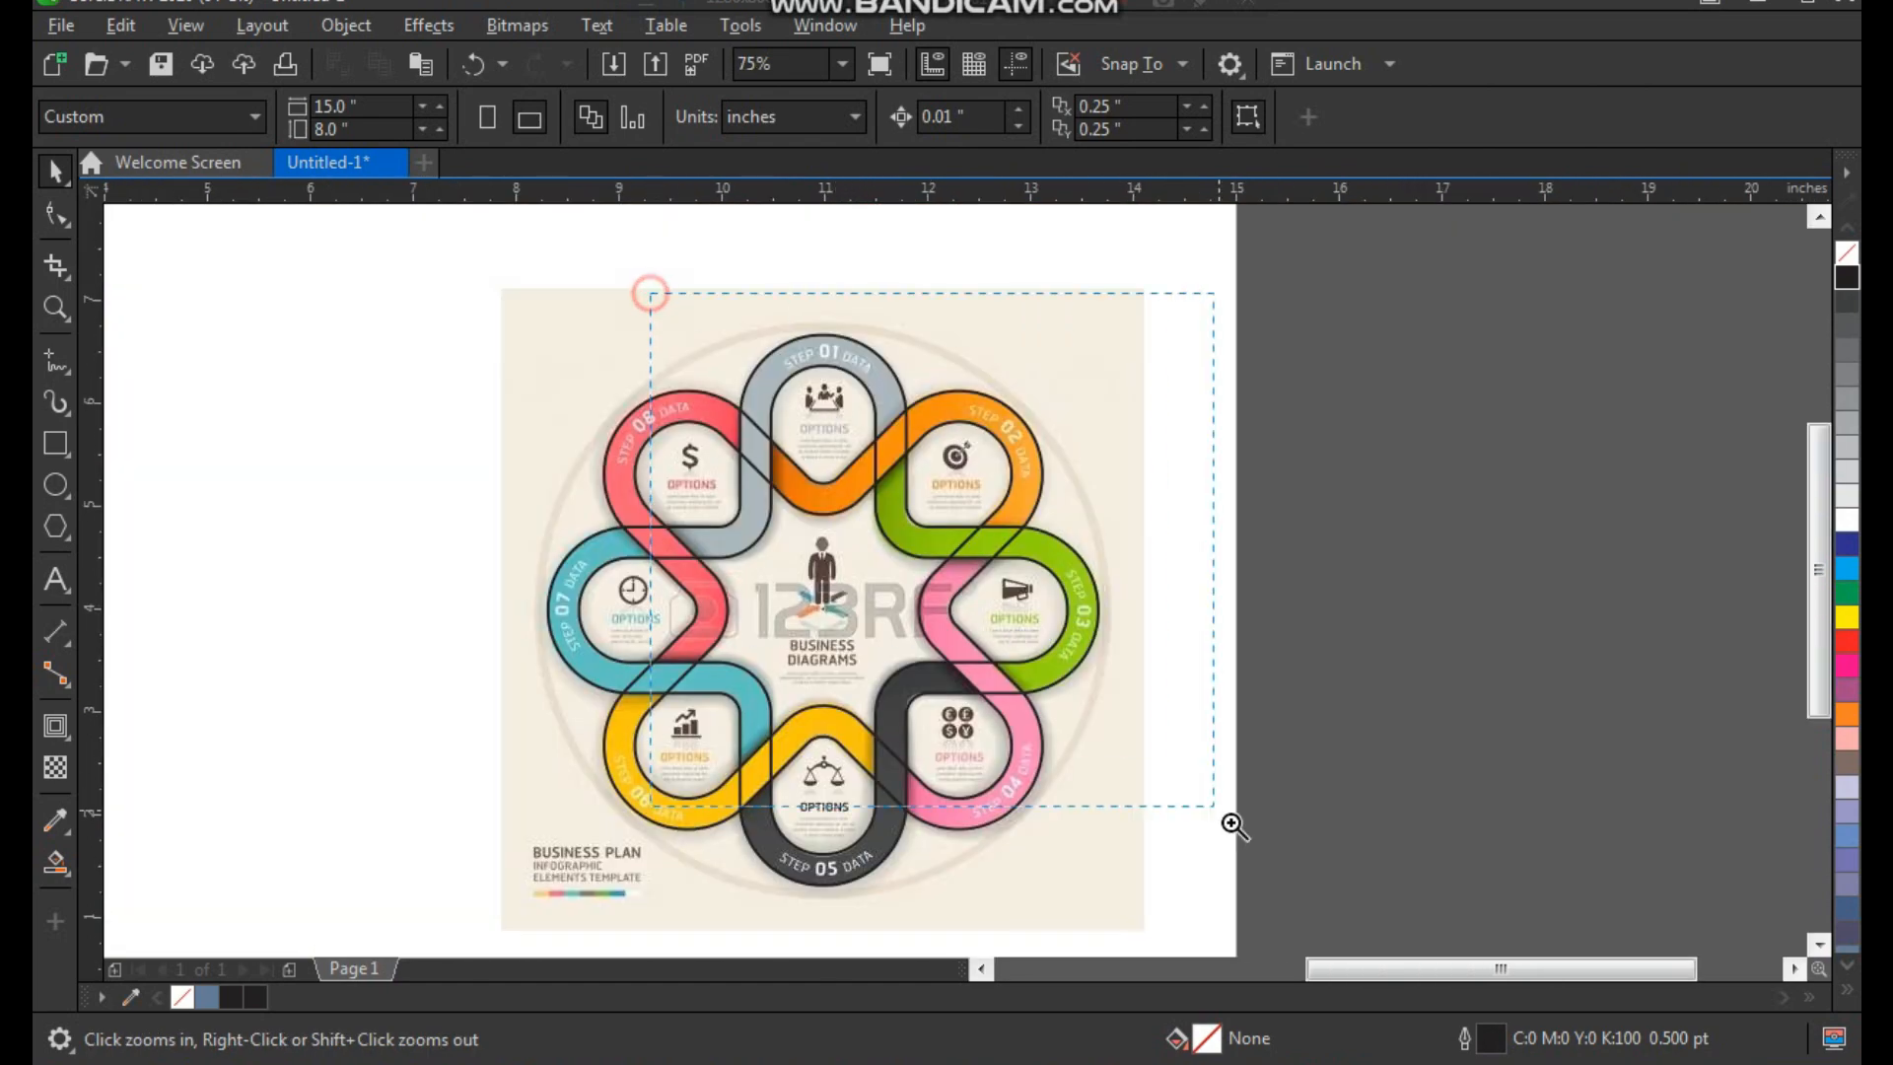
{"action": "scroll", "coordinate": [923, 503], "scroll_direction": "up", "scroll_amount": 1}
{"action": "left_click_drag", "start_coordinate": [477, 248], "coordinate": [986, 675]}
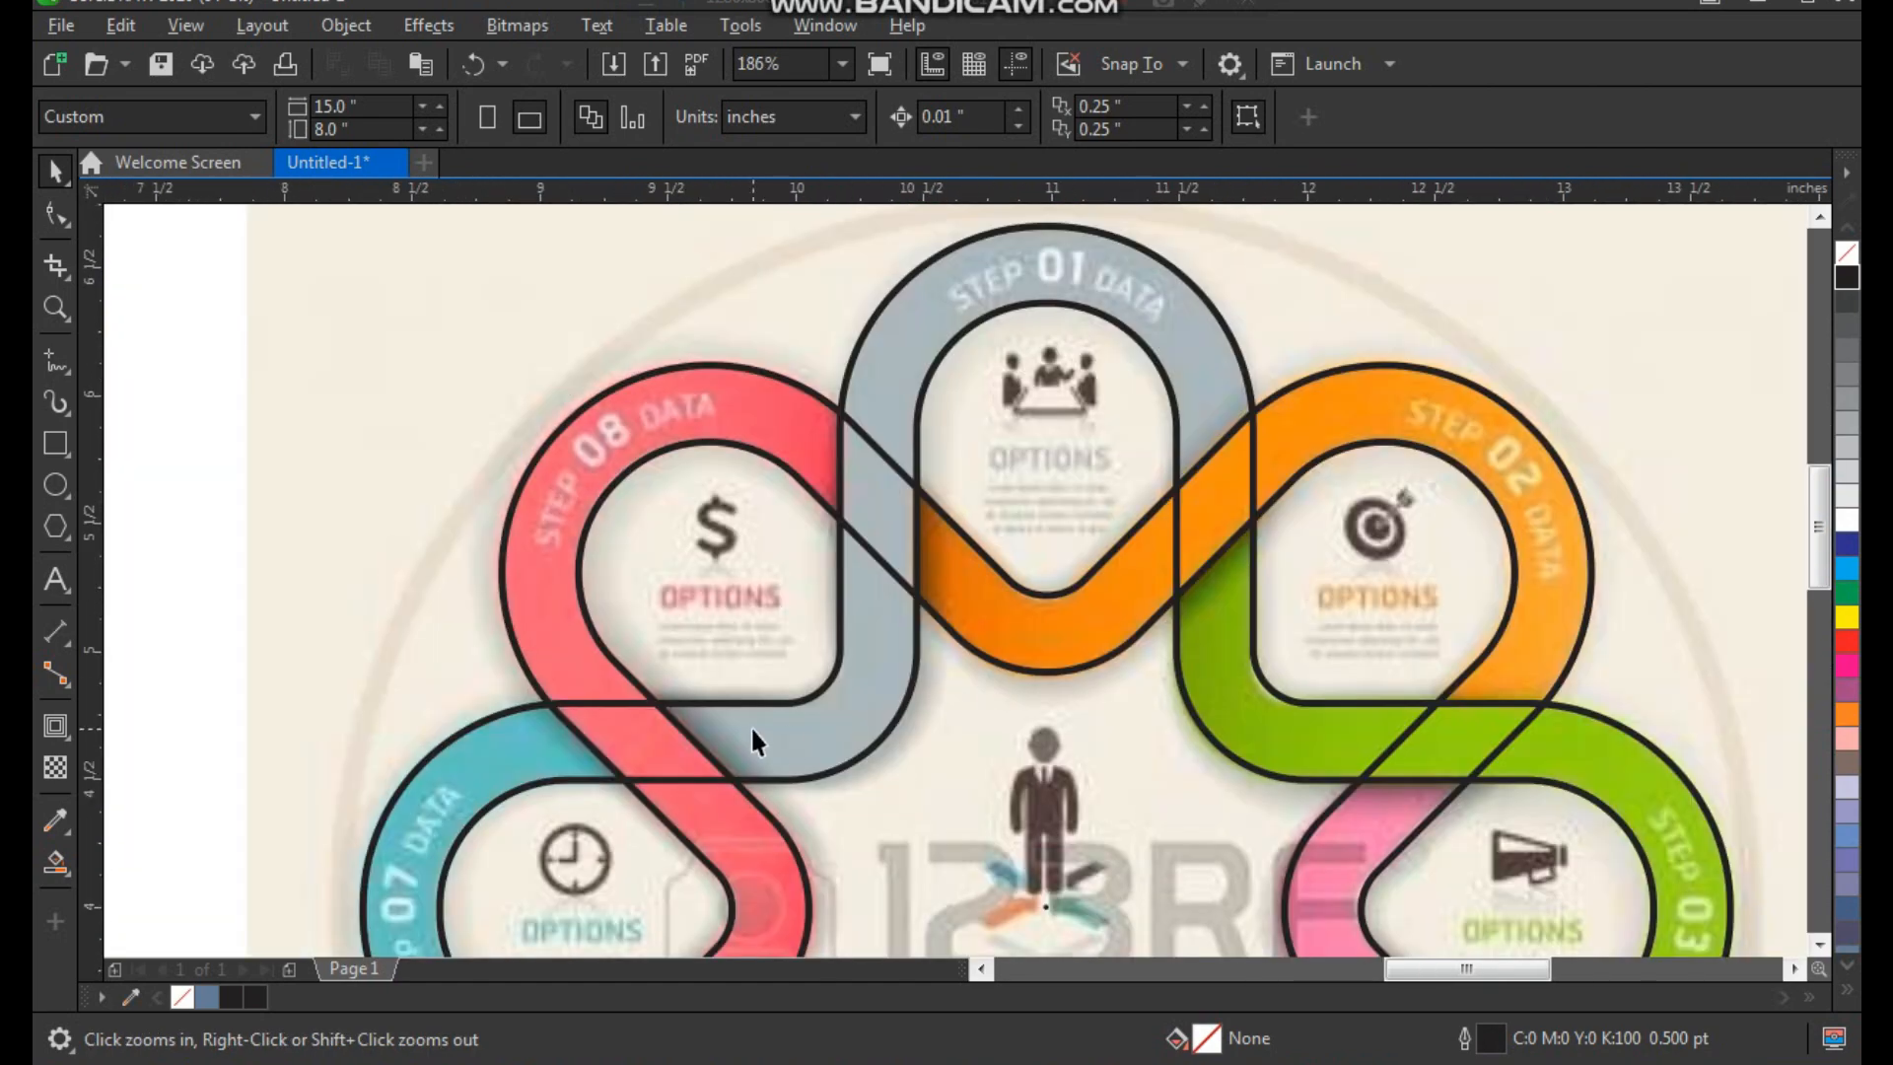
{"action": "left_click", "coordinate": [69, 866]}
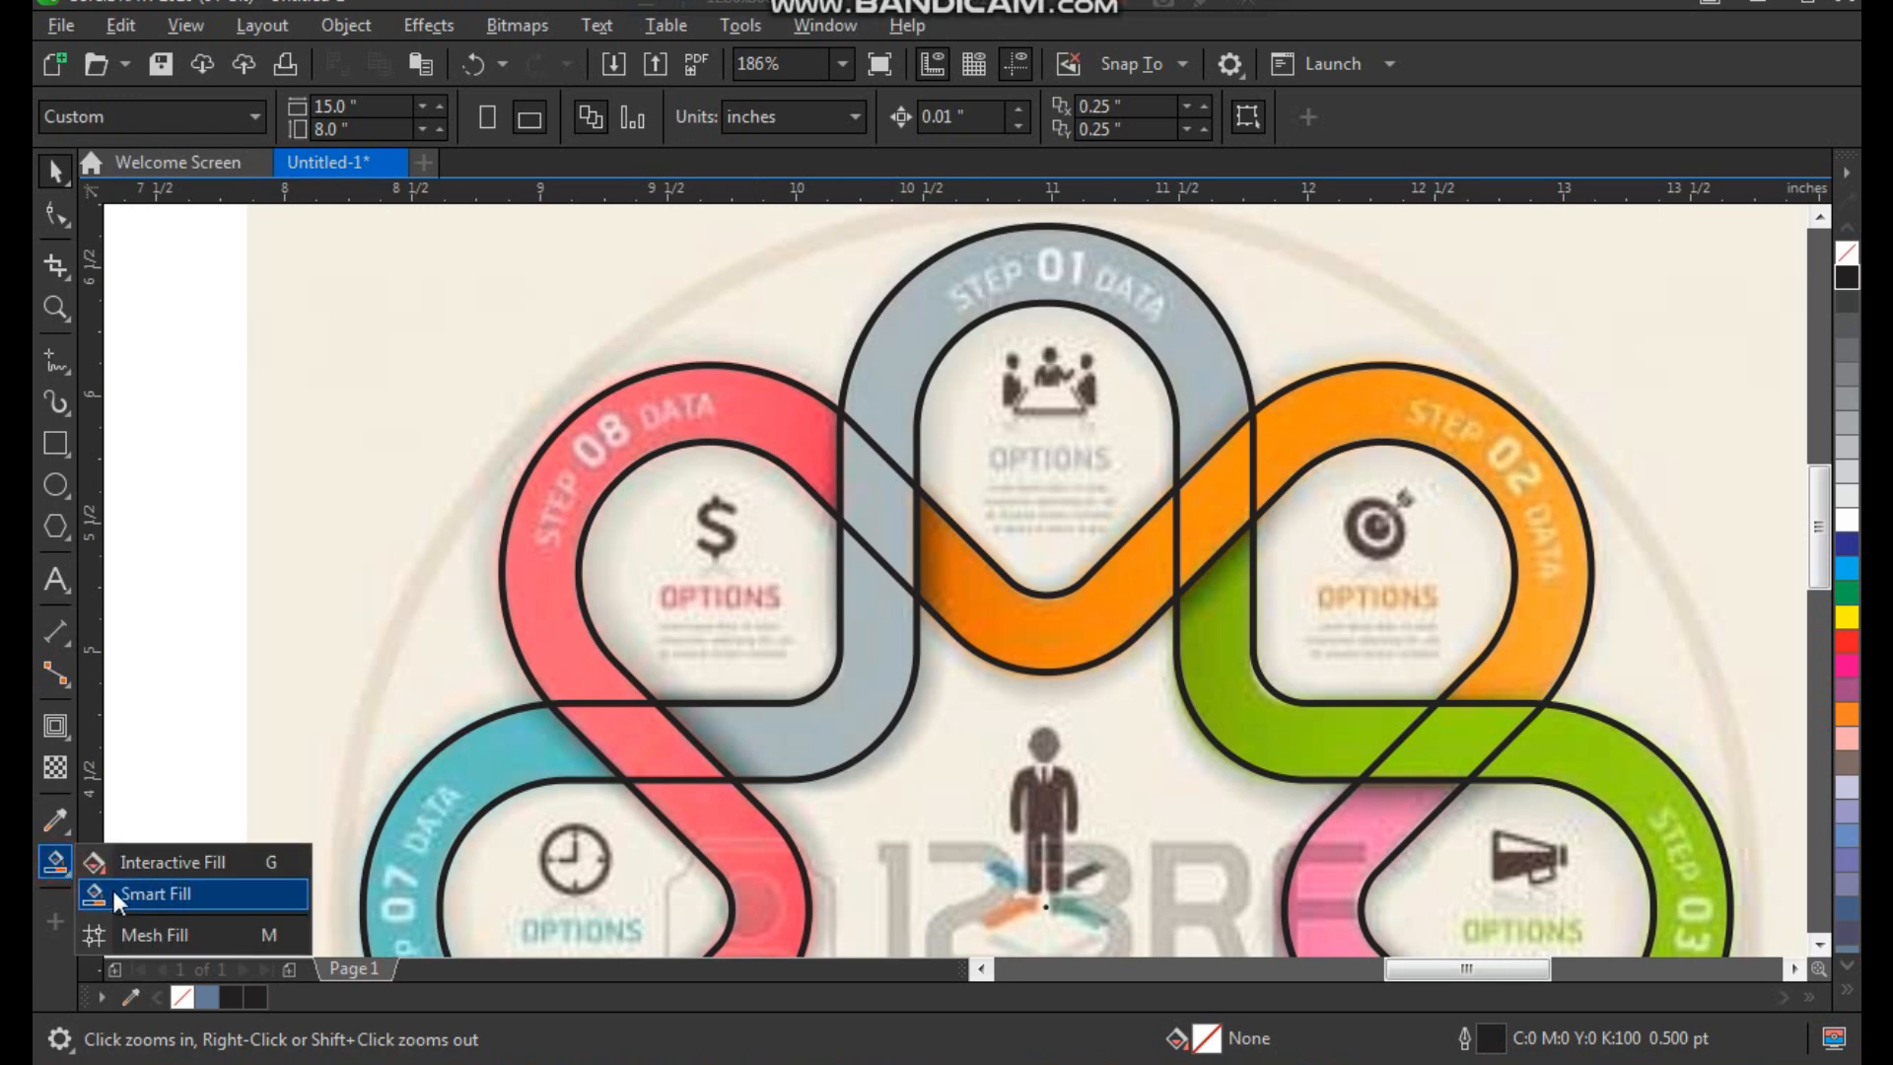
{"action": "left_click", "coordinate": [116, 894]}
{"action": "left_click", "coordinate": [864, 702]}
{"action": "left_click", "coordinate": [887, 518]}
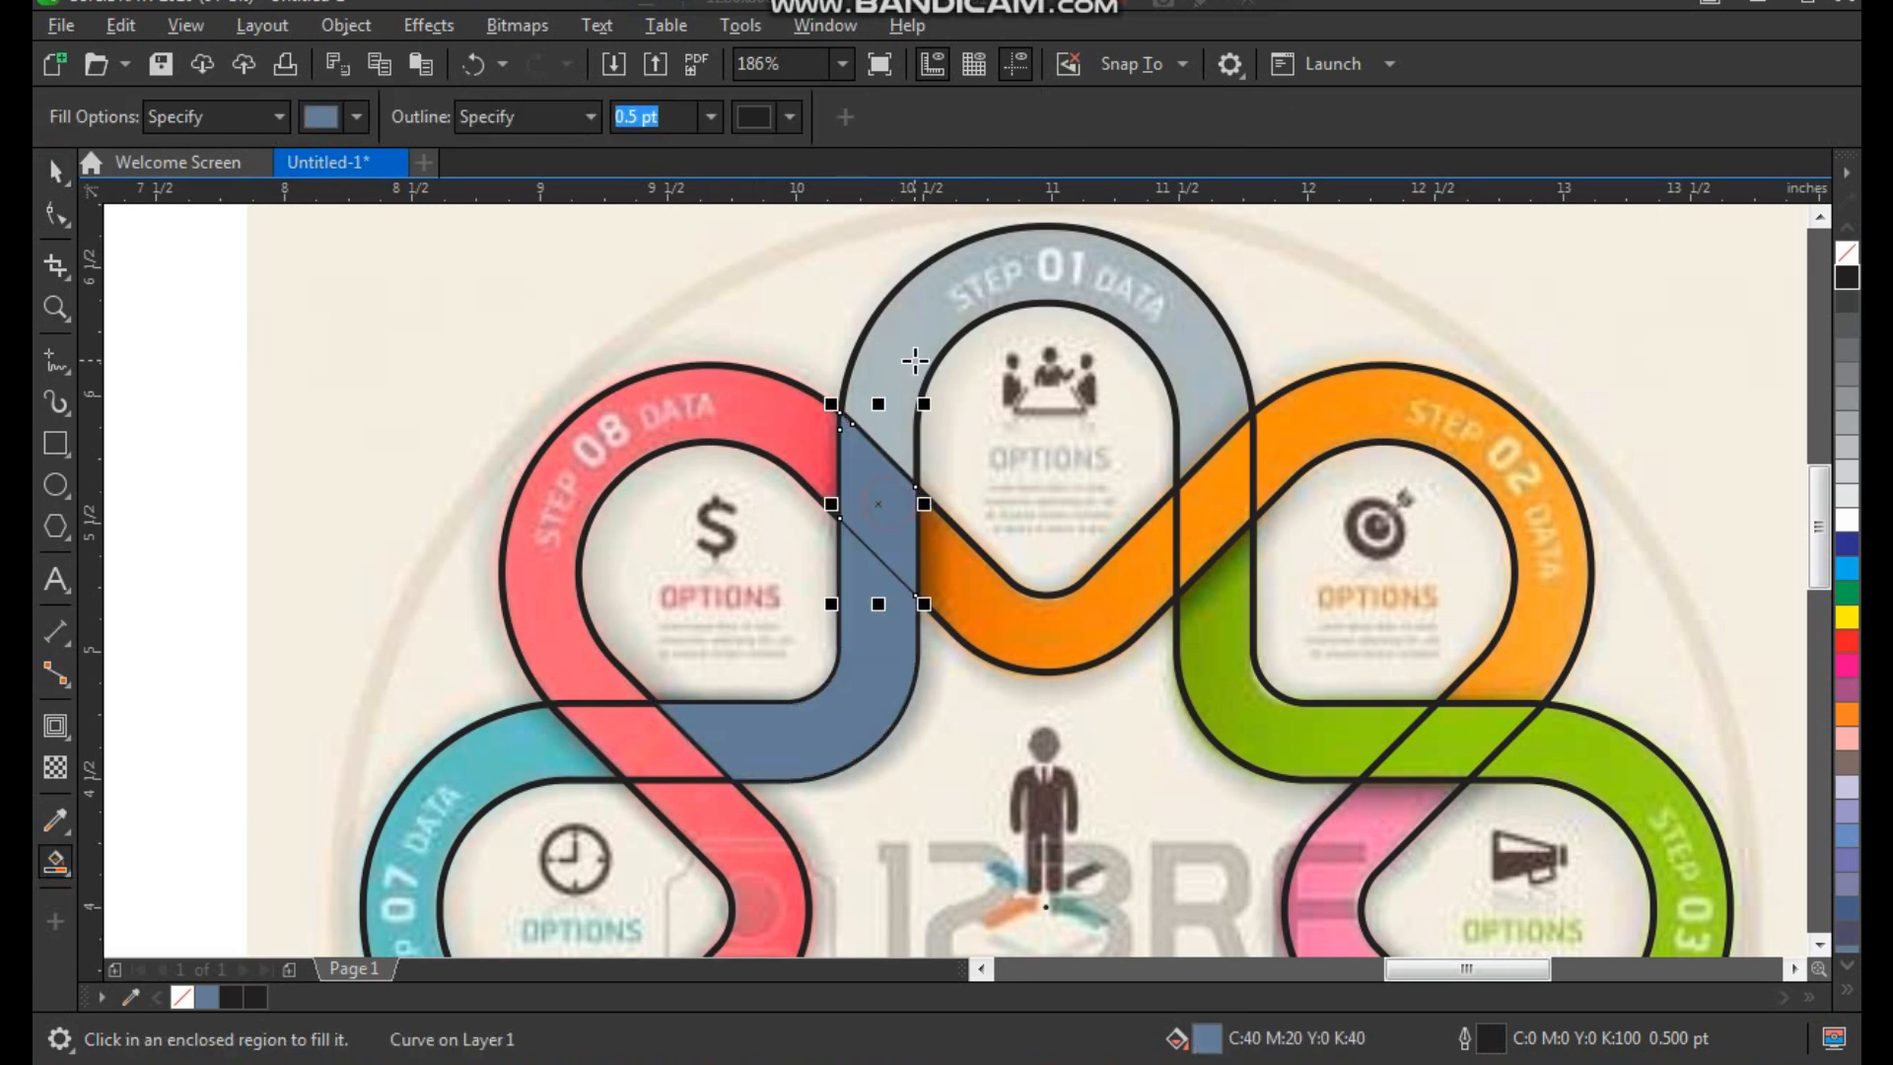
{"action": "left_click", "coordinate": [927, 418]}
Step: Select the three blue filled segments and weld them into a single S-shaped band
{"action": "key", "text": "space"}
{"action": "left_click", "coordinate": [824, 697]}
{"action": "left_click", "coordinate": [867, 512], "text": "shift"}
{"action": "left_click", "coordinate": [888, 401], "text": "shift"}
{"action": "left_click_drag", "start_coordinate": [870, 373], "coordinate": [932, 284]}
{"action": "left_click", "coordinate": [869, 117]}
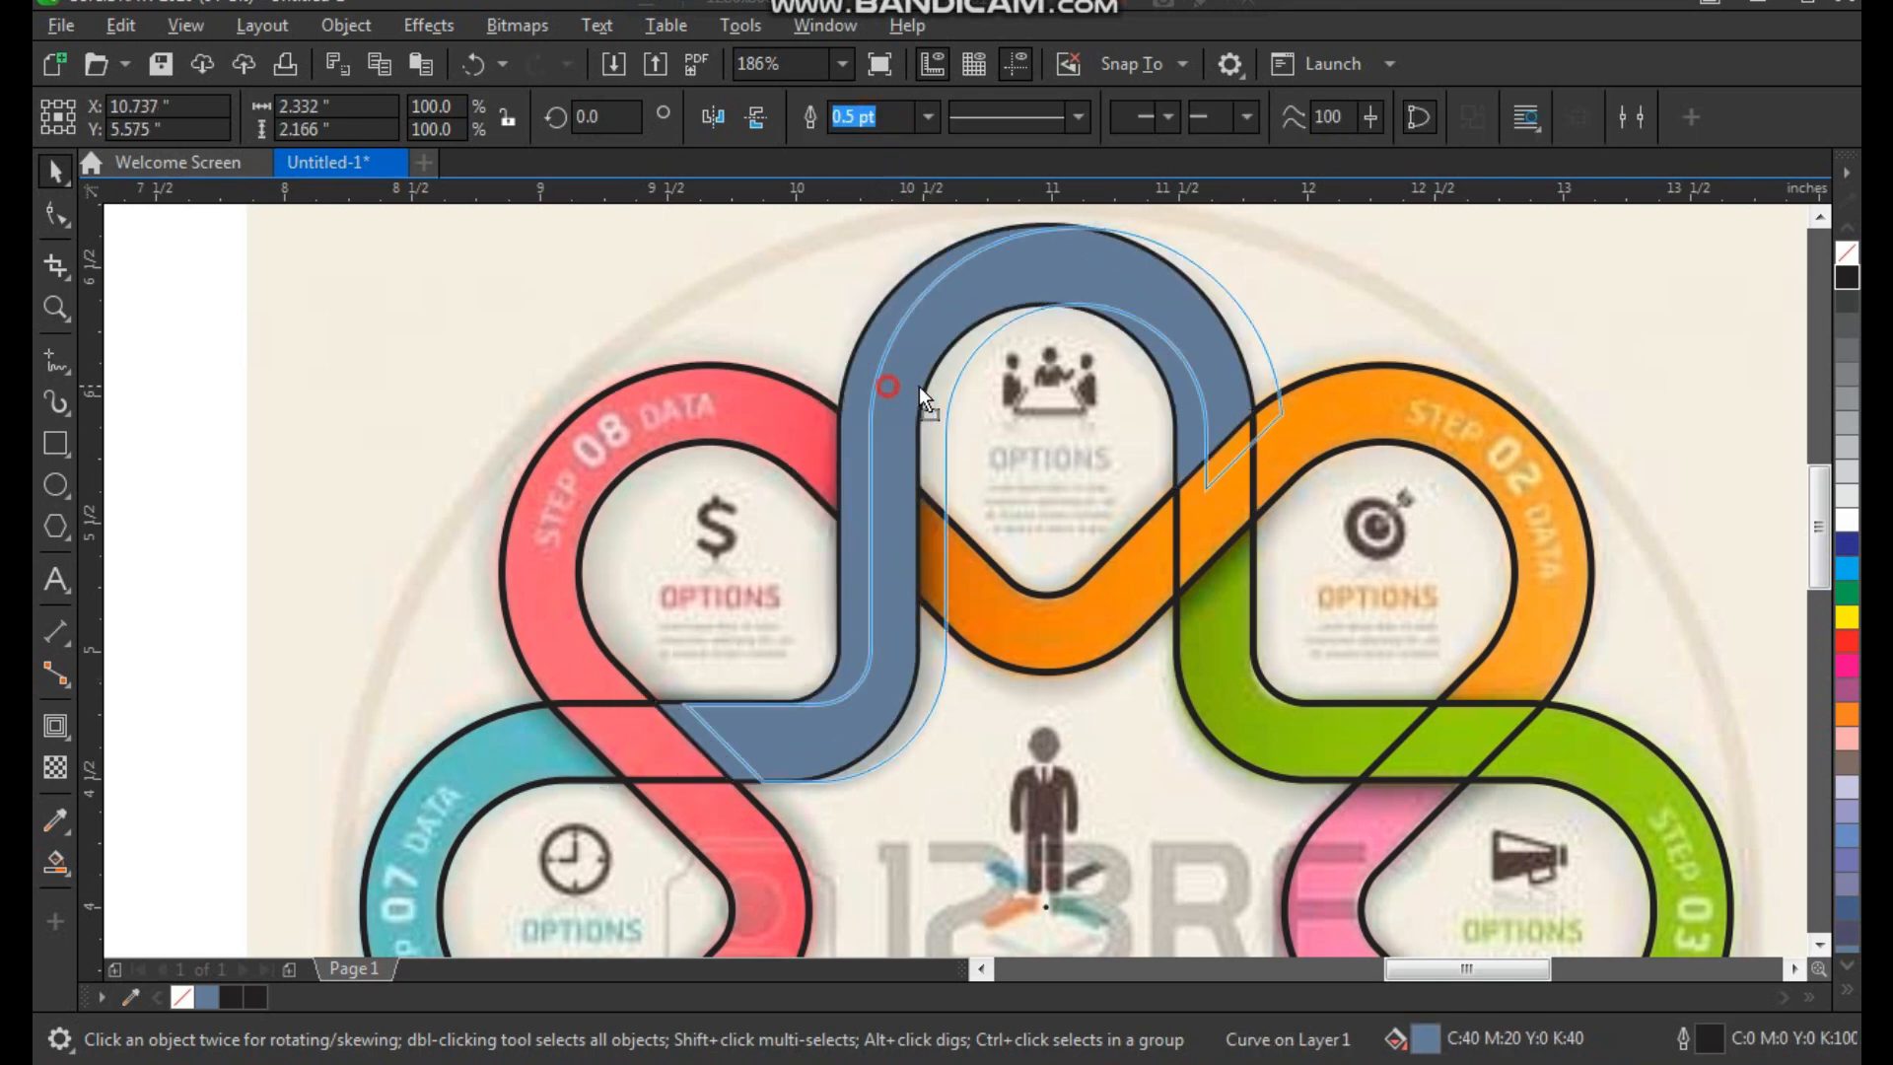
Step: Draw a rectangle about 0.62 by 0.57 in over the blue band's lower end and fill it black with no outline
{"action": "key", "text": "z"}
{"action": "right_click", "coordinate": [917, 602]}
{"action": "left_click_drag", "start_coordinate": [697, 340], "coordinate": [1272, 834]}
{"action": "left_click_drag", "start_coordinate": [644, 520], "coordinate": [986, 838]}
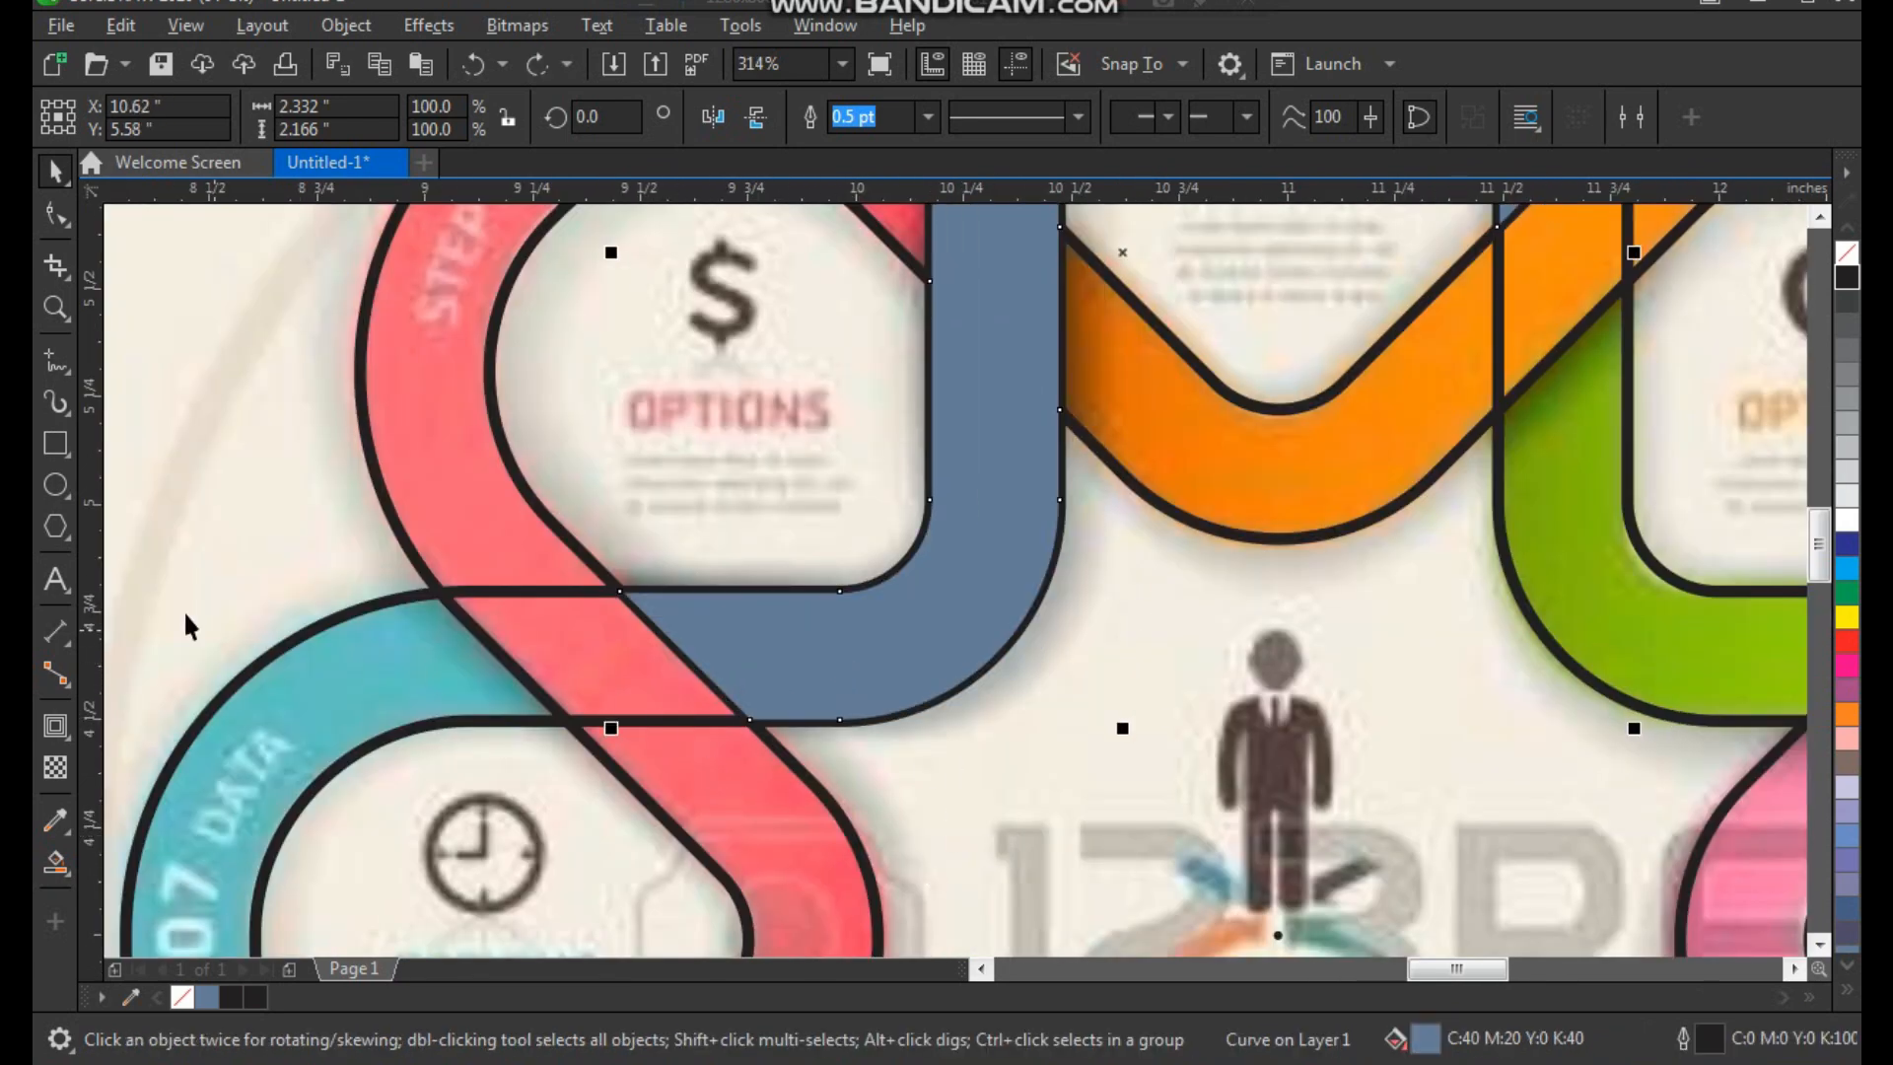
{"action": "left_click", "coordinate": [55, 443]}
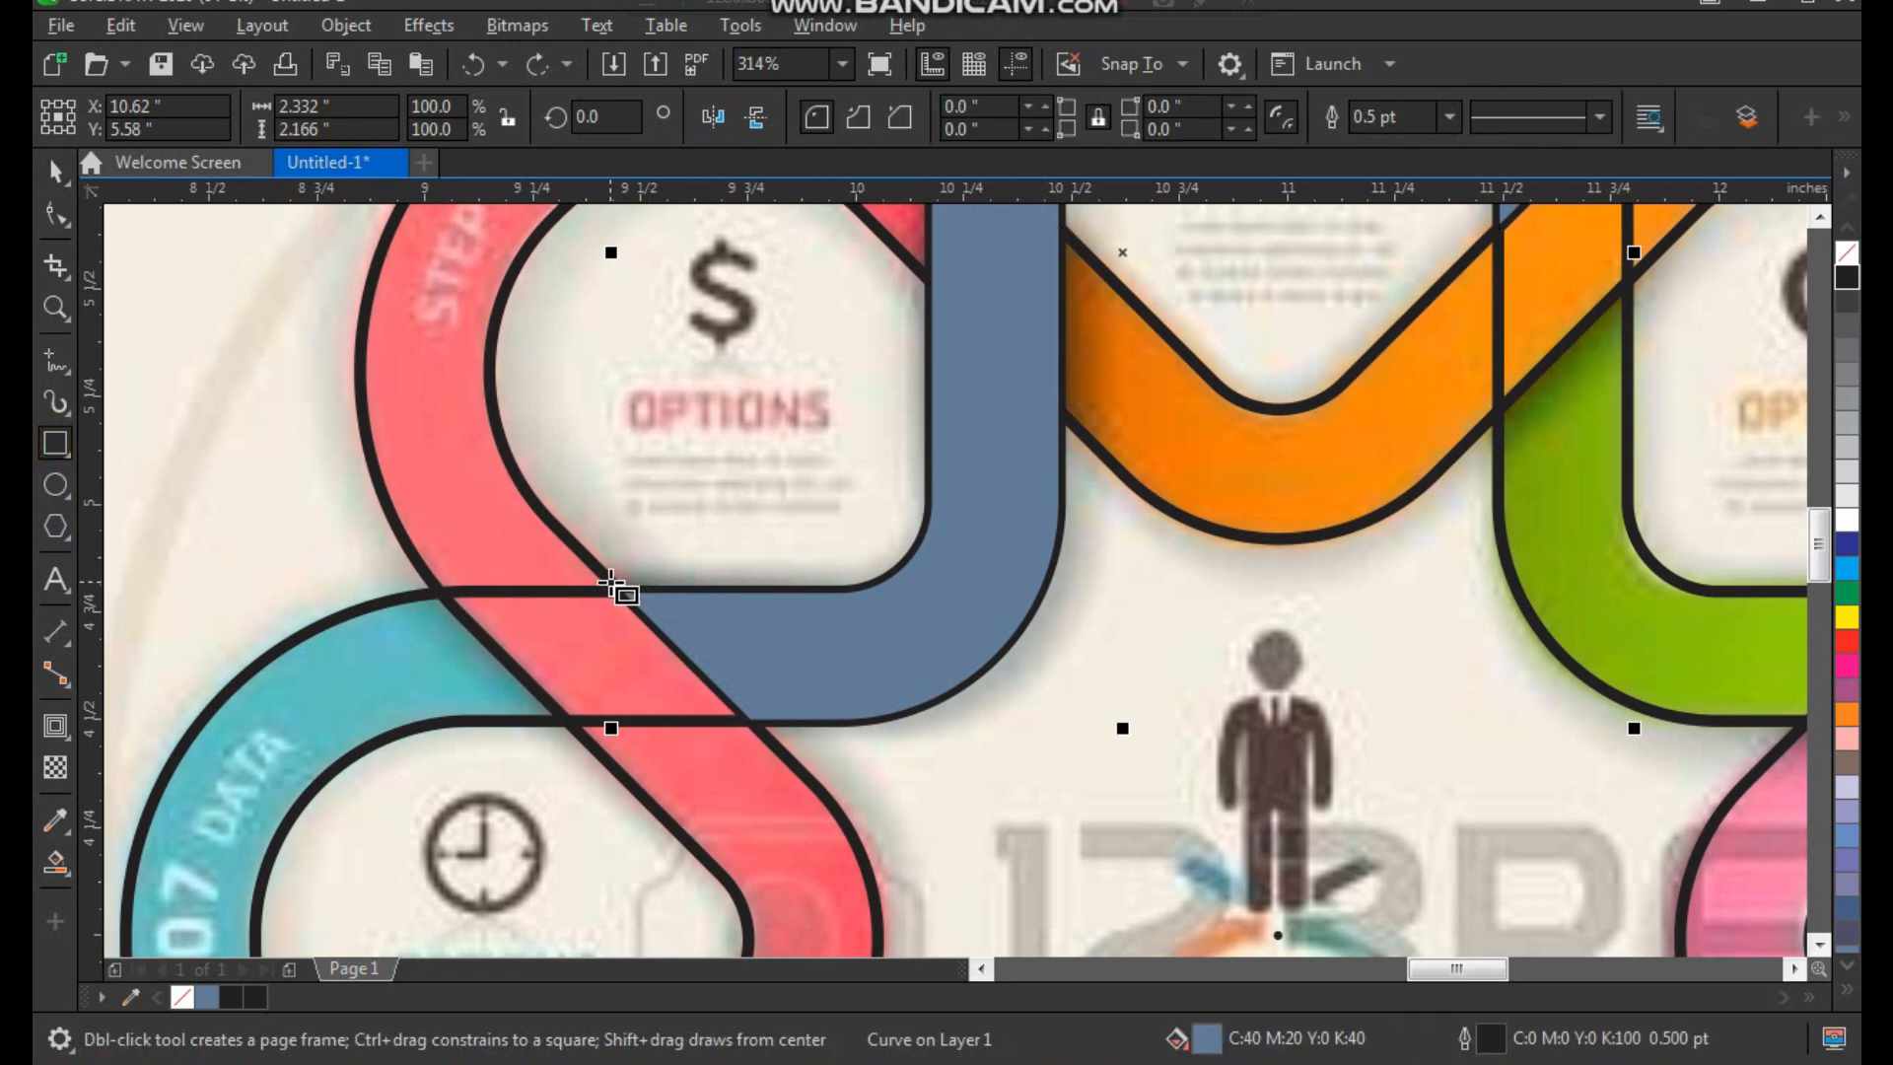
{"action": "left_click_drag", "start_coordinate": [602, 574], "coordinate": [866, 774]}
{"action": "key", "text": "space"}
{"action": "left_click_drag", "start_coordinate": [737, 569], "coordinate": [736, 517]}
{"action": "left_click_drag", "start_coordinate": [756, 654], "coordinate": [735, 649]}
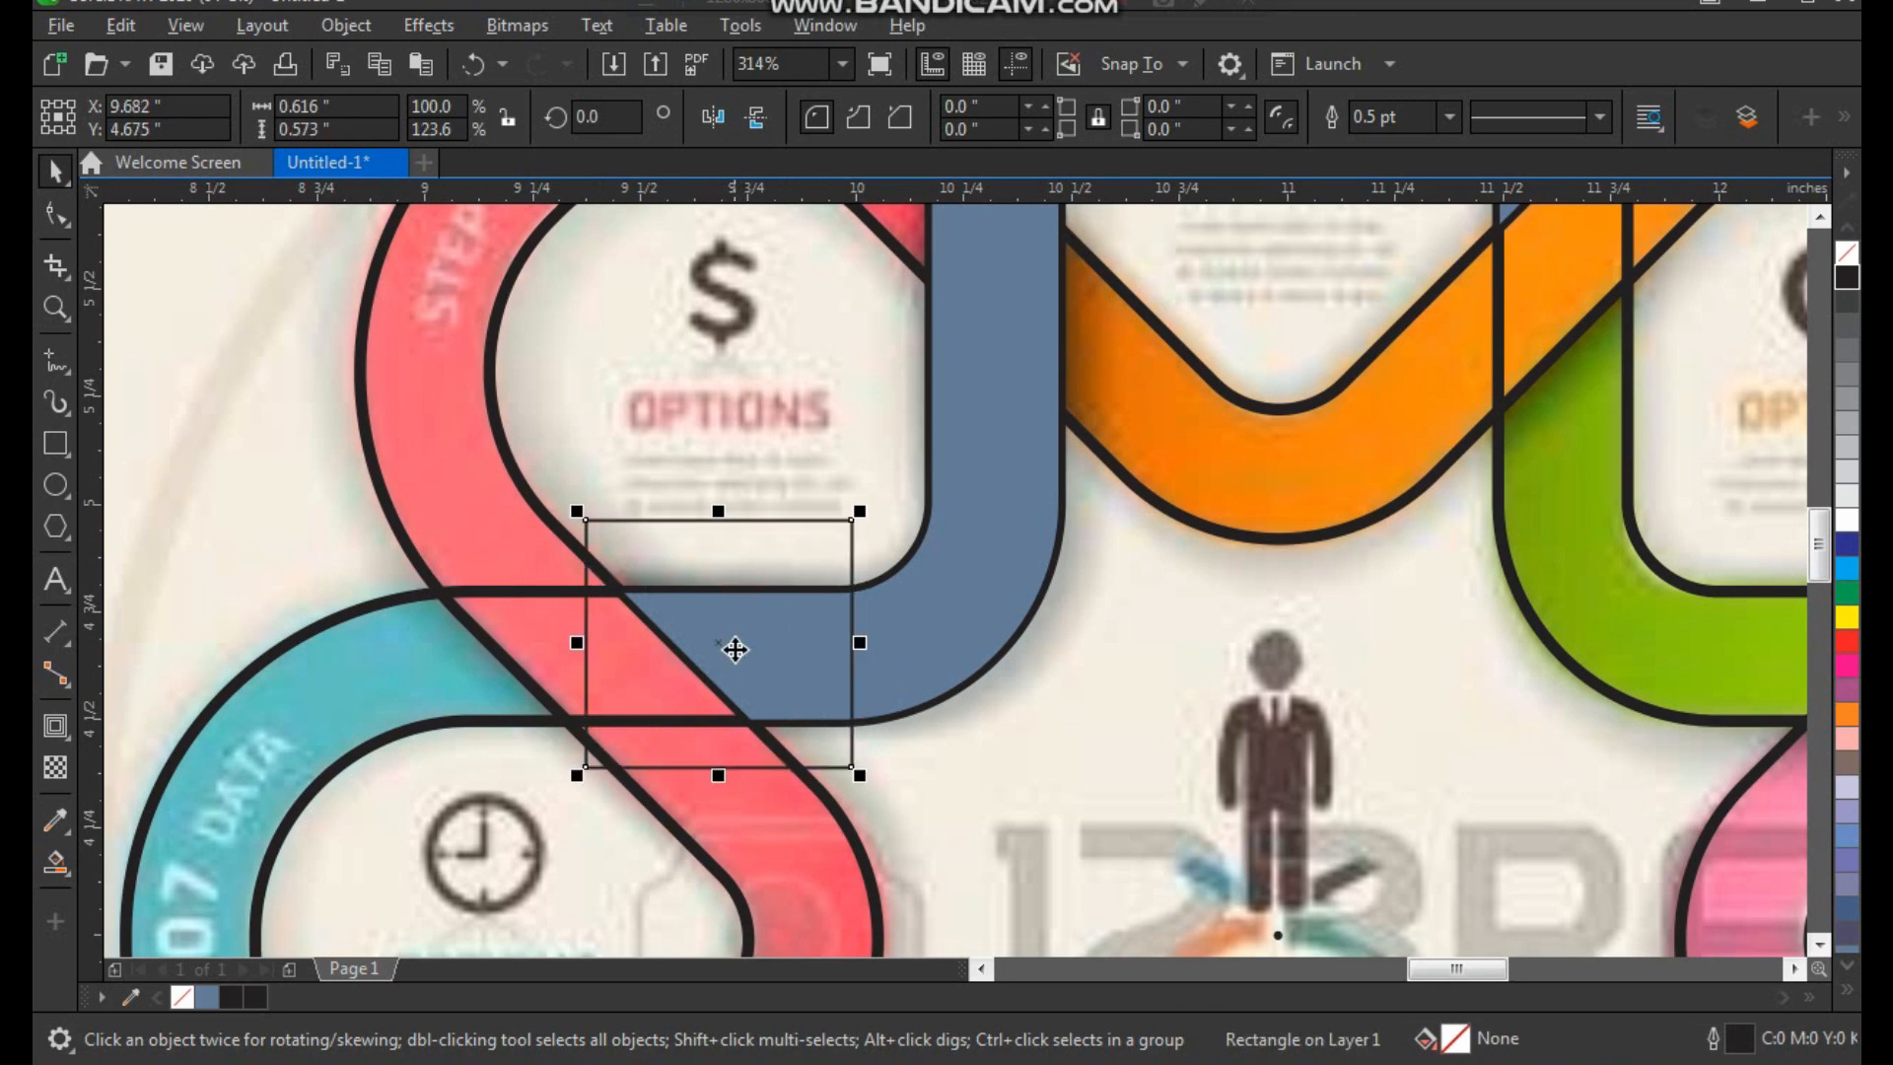
{"action": "left_click", "coordinate": [1847, 278]}
{"action": "right_click", "coordinate": [1847, 254]}
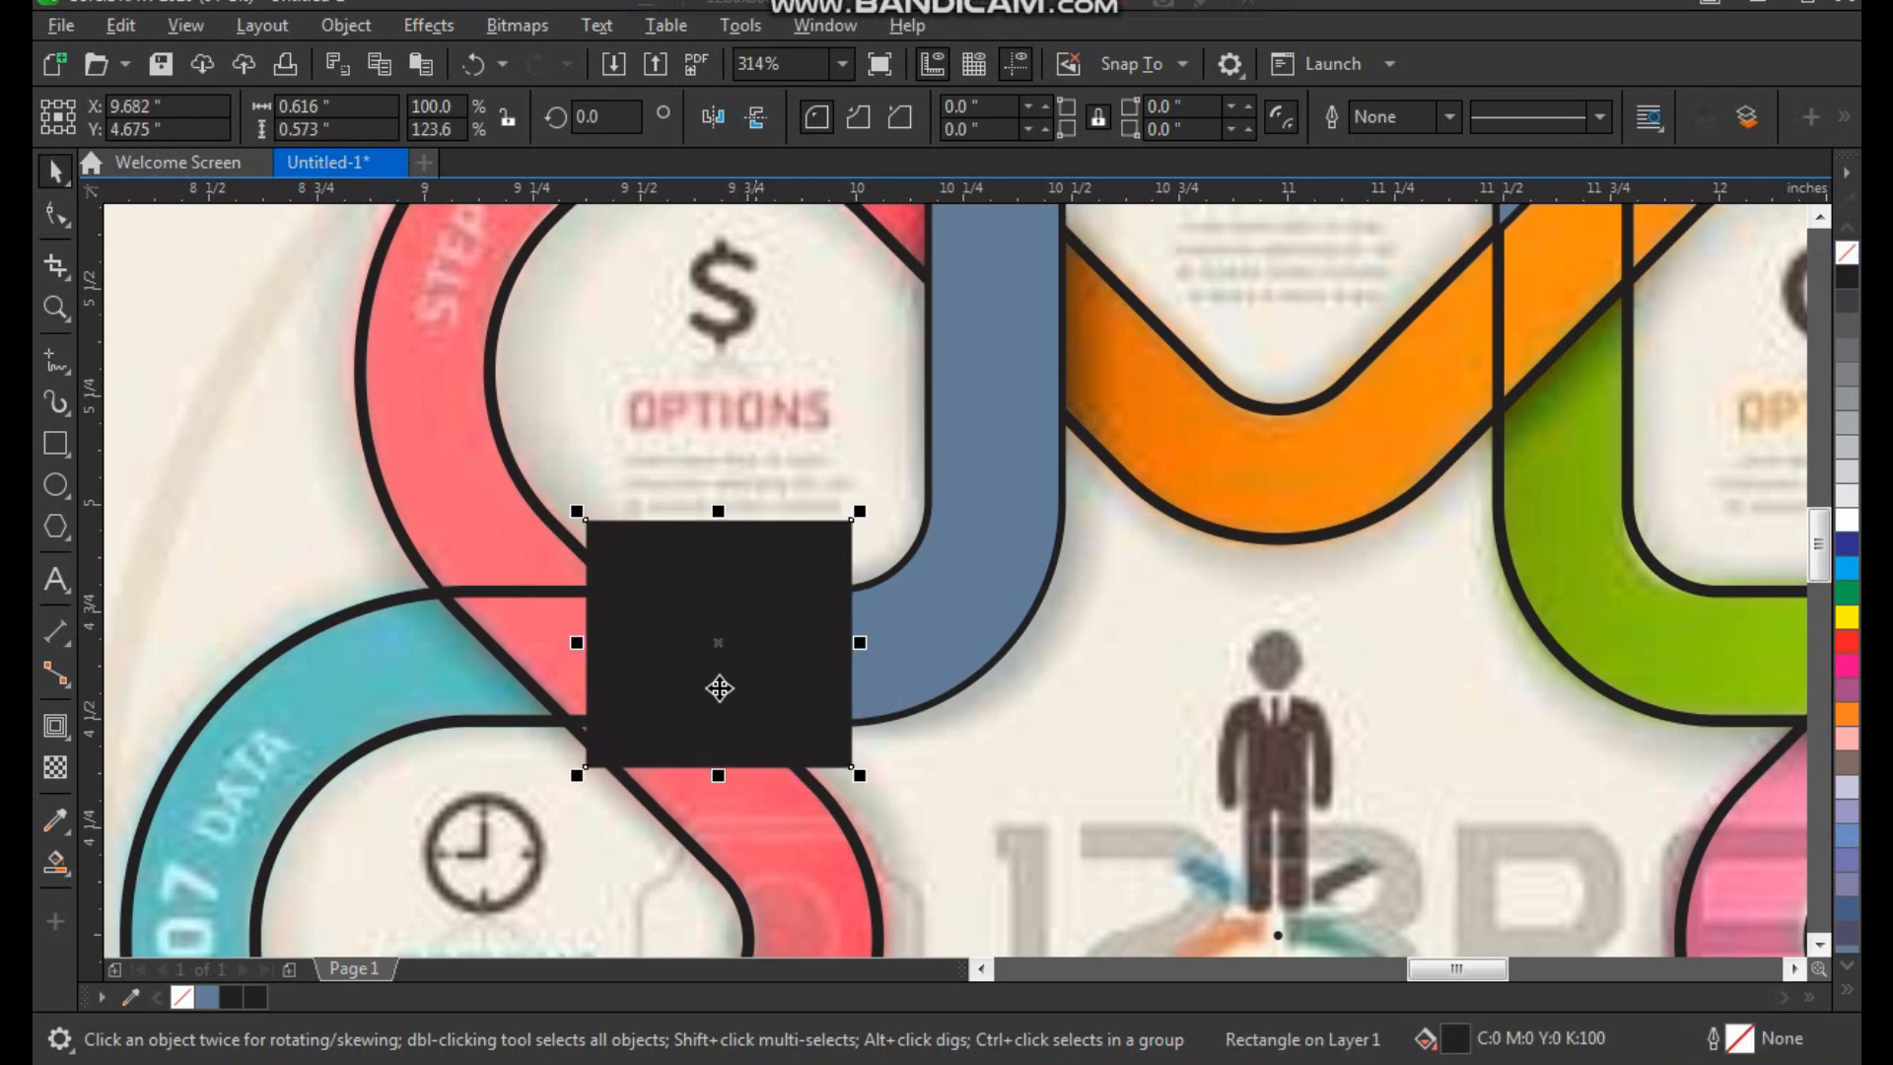
Step: Widen the black rectangle to about 0.83 in and give it a slanted fountain transparency fading towards the band's bend
{"action": "left_click", "coordinate": [56, 774]}
{"action": "left_click_drag", "start_coordinate": [685, 650], "coordinate": [815, 639]}
{"action": "left_click_drag", "start_coordinate": [685, 650], "coordinate": [705, 683]}
{"action": "left_click_drag", "start_coordinate": [814, 639], "coordinate": [951, 643]}
{"action": "key", "text": "space"}
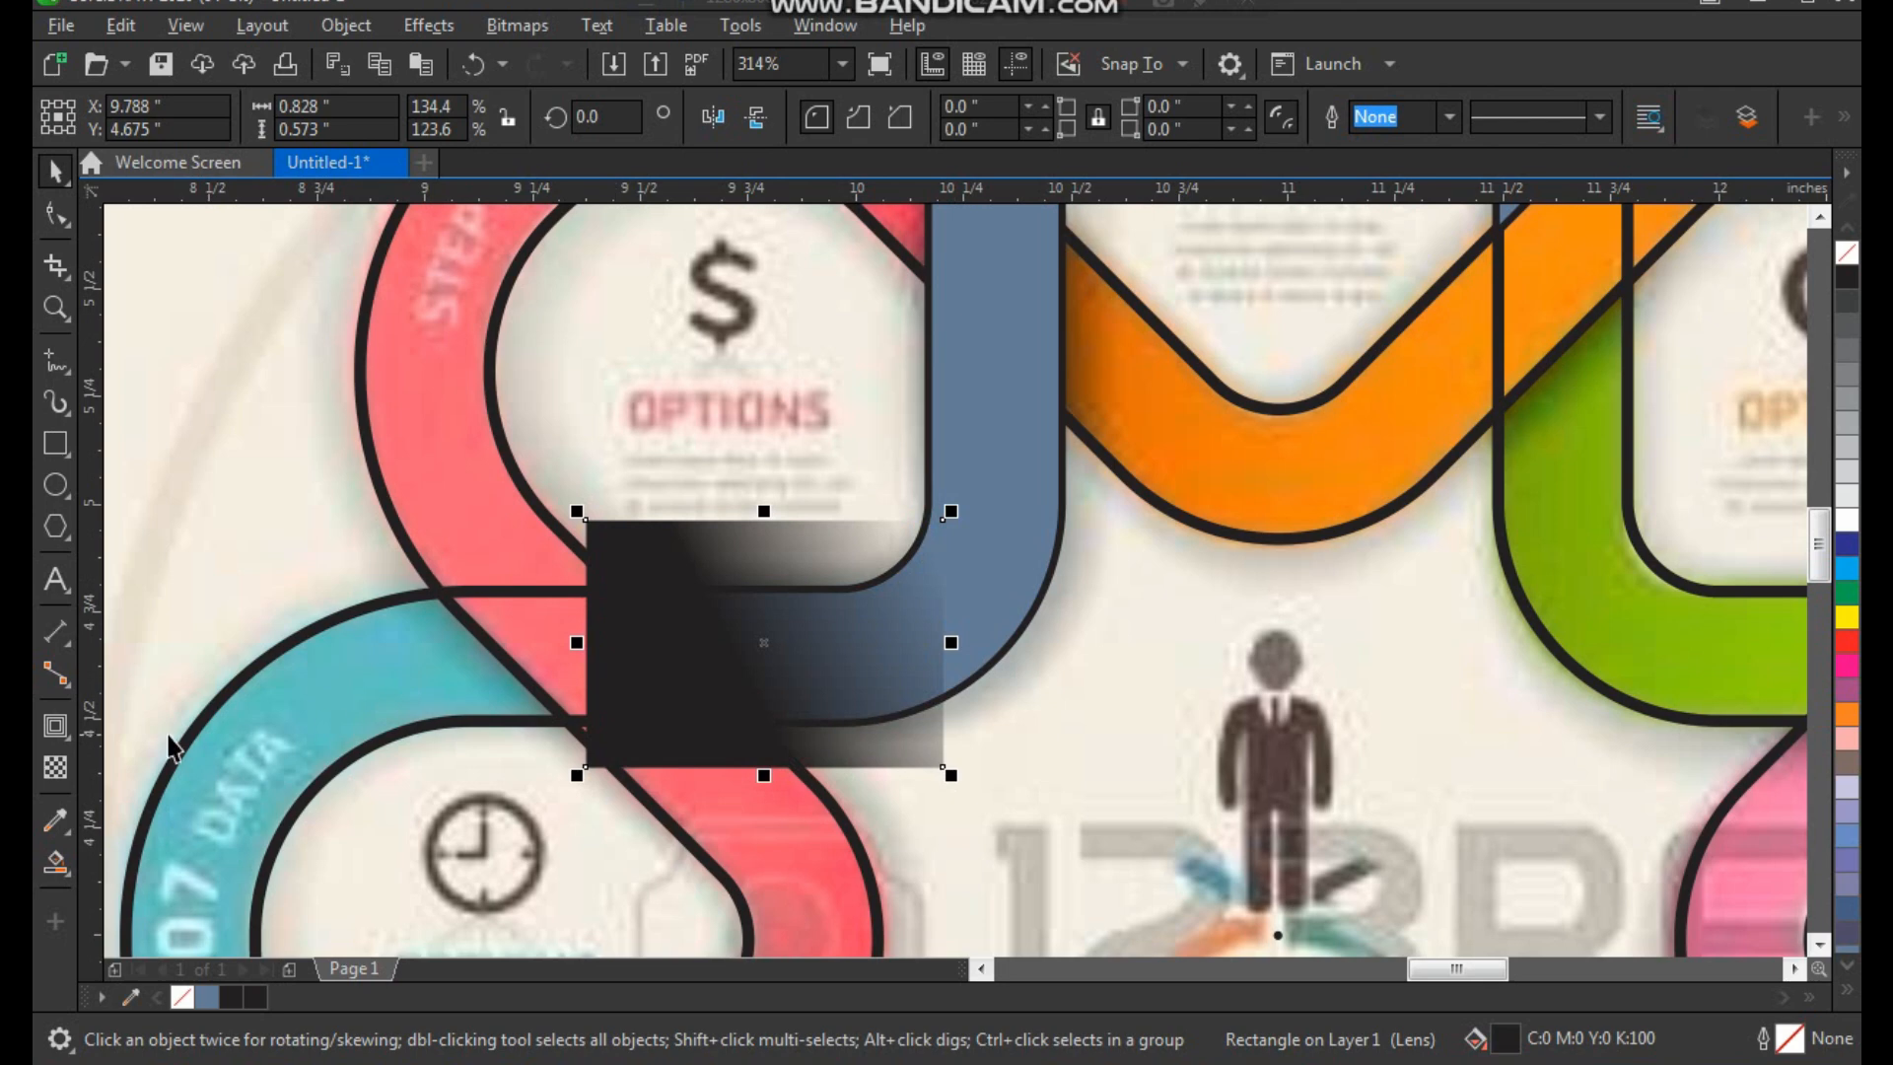
{"action": "left_click", "coordinate": [55, 767]}
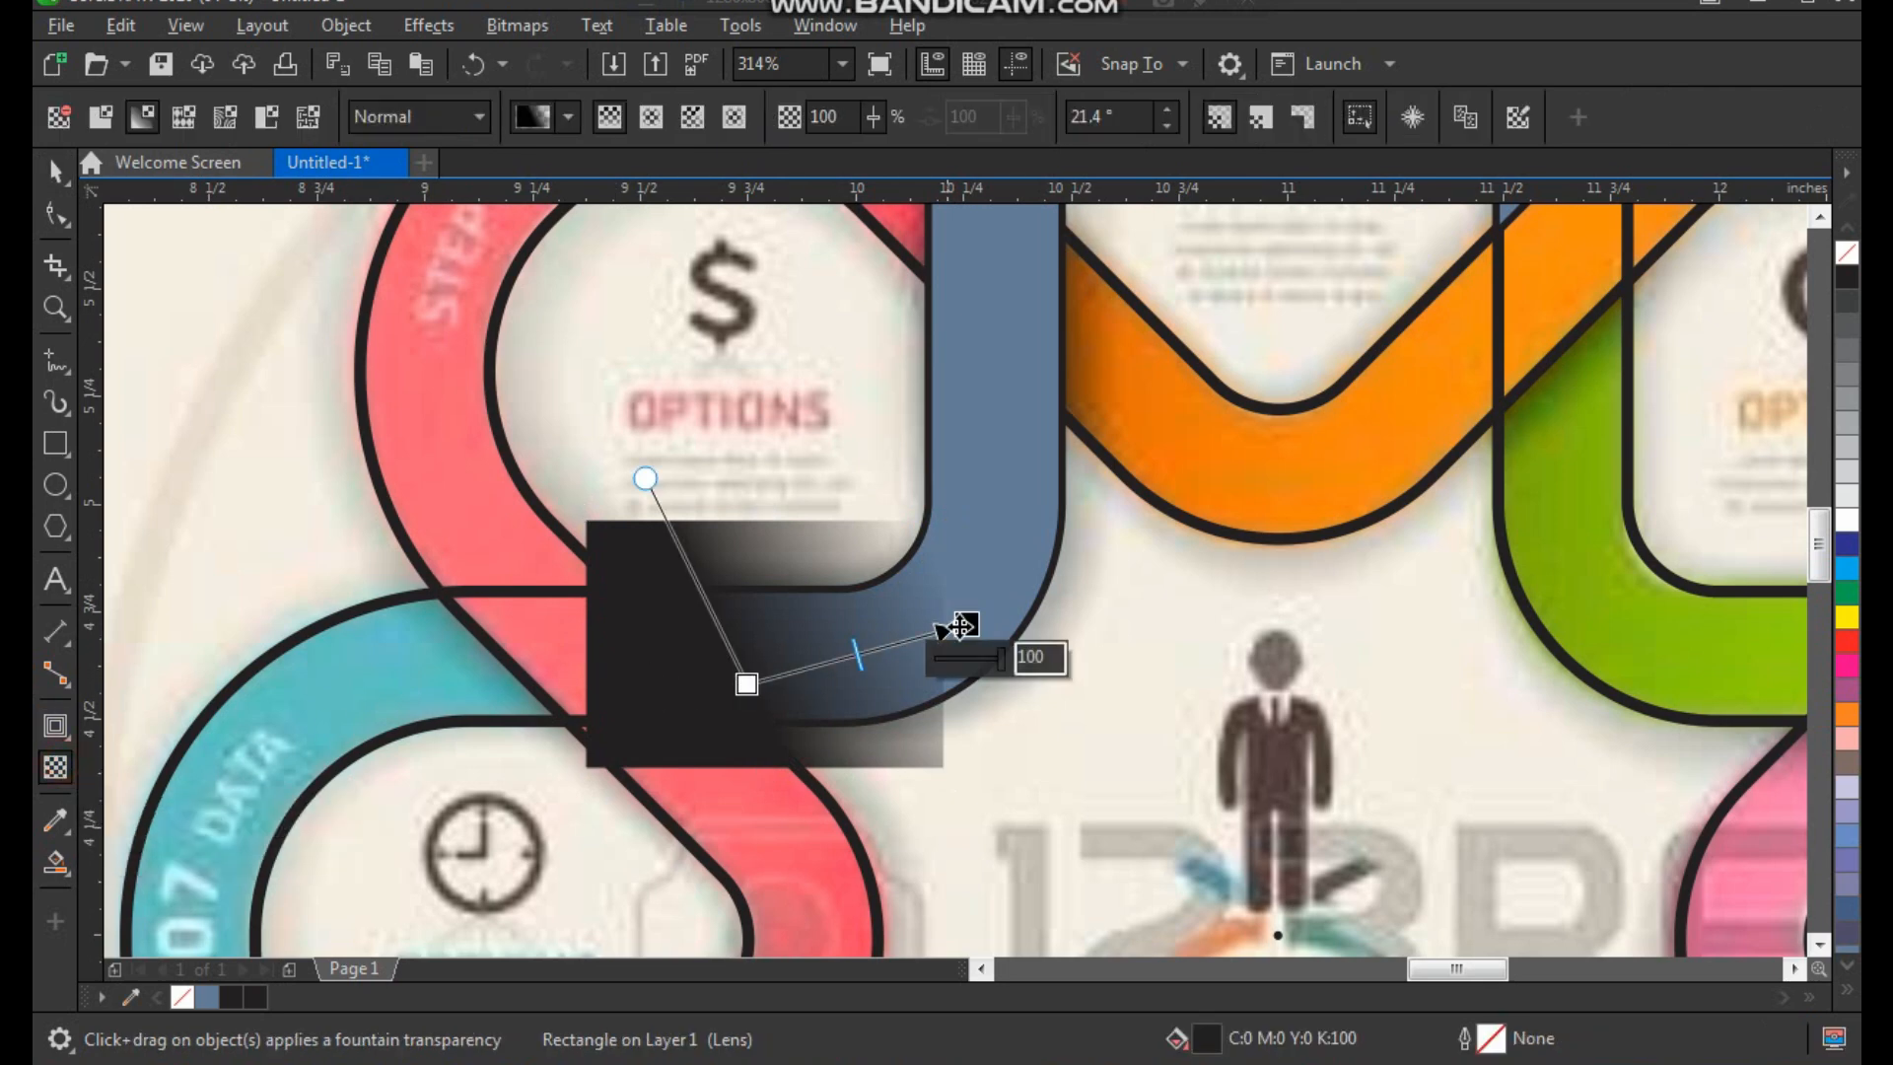
{"action": "left_click_drag", "start_coordinate": [970, 624], "coordinate": [909, 648]}
{"action": "key", "text": "space"}
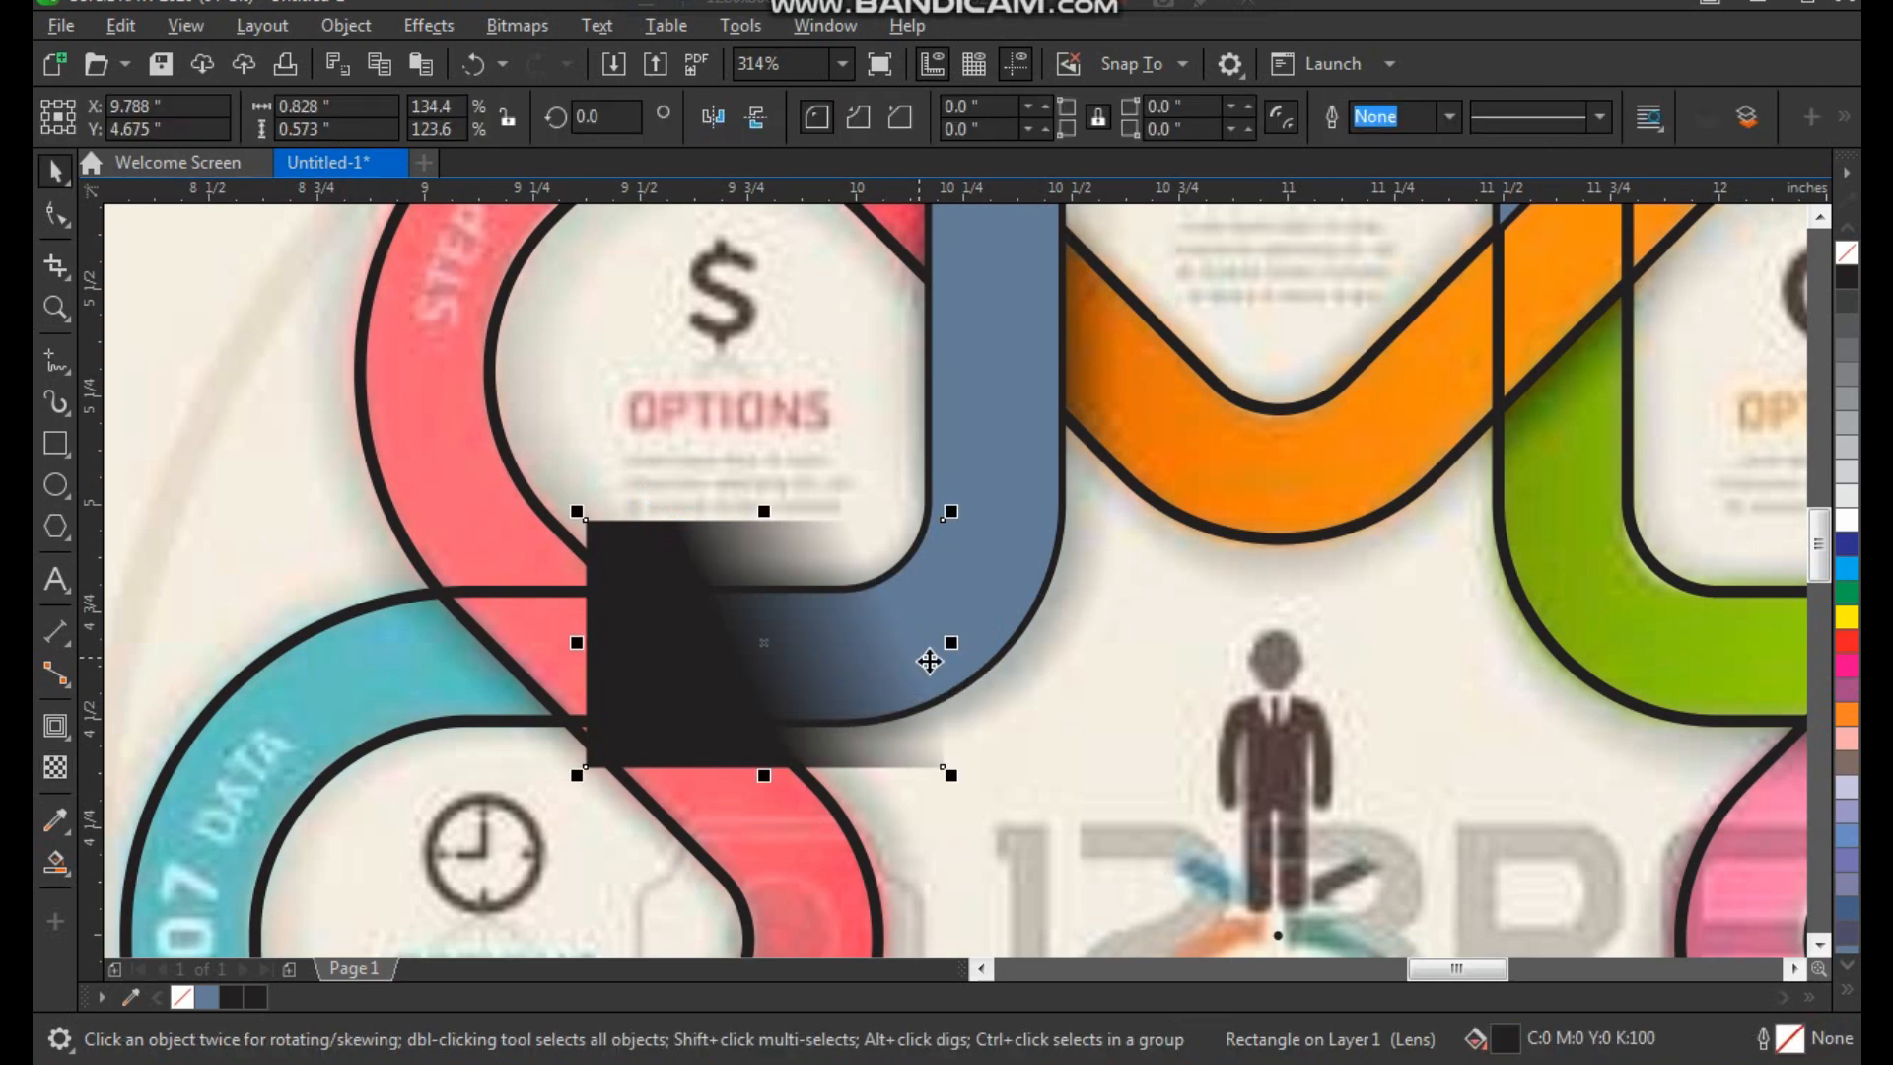
{"action": "key", "text": "ctrl+z"}
Step: PowerClip the faded black rectangle inside the blue band as a shadow at its lower end
{"action": "right_click", "coordinate": [745, 572]}
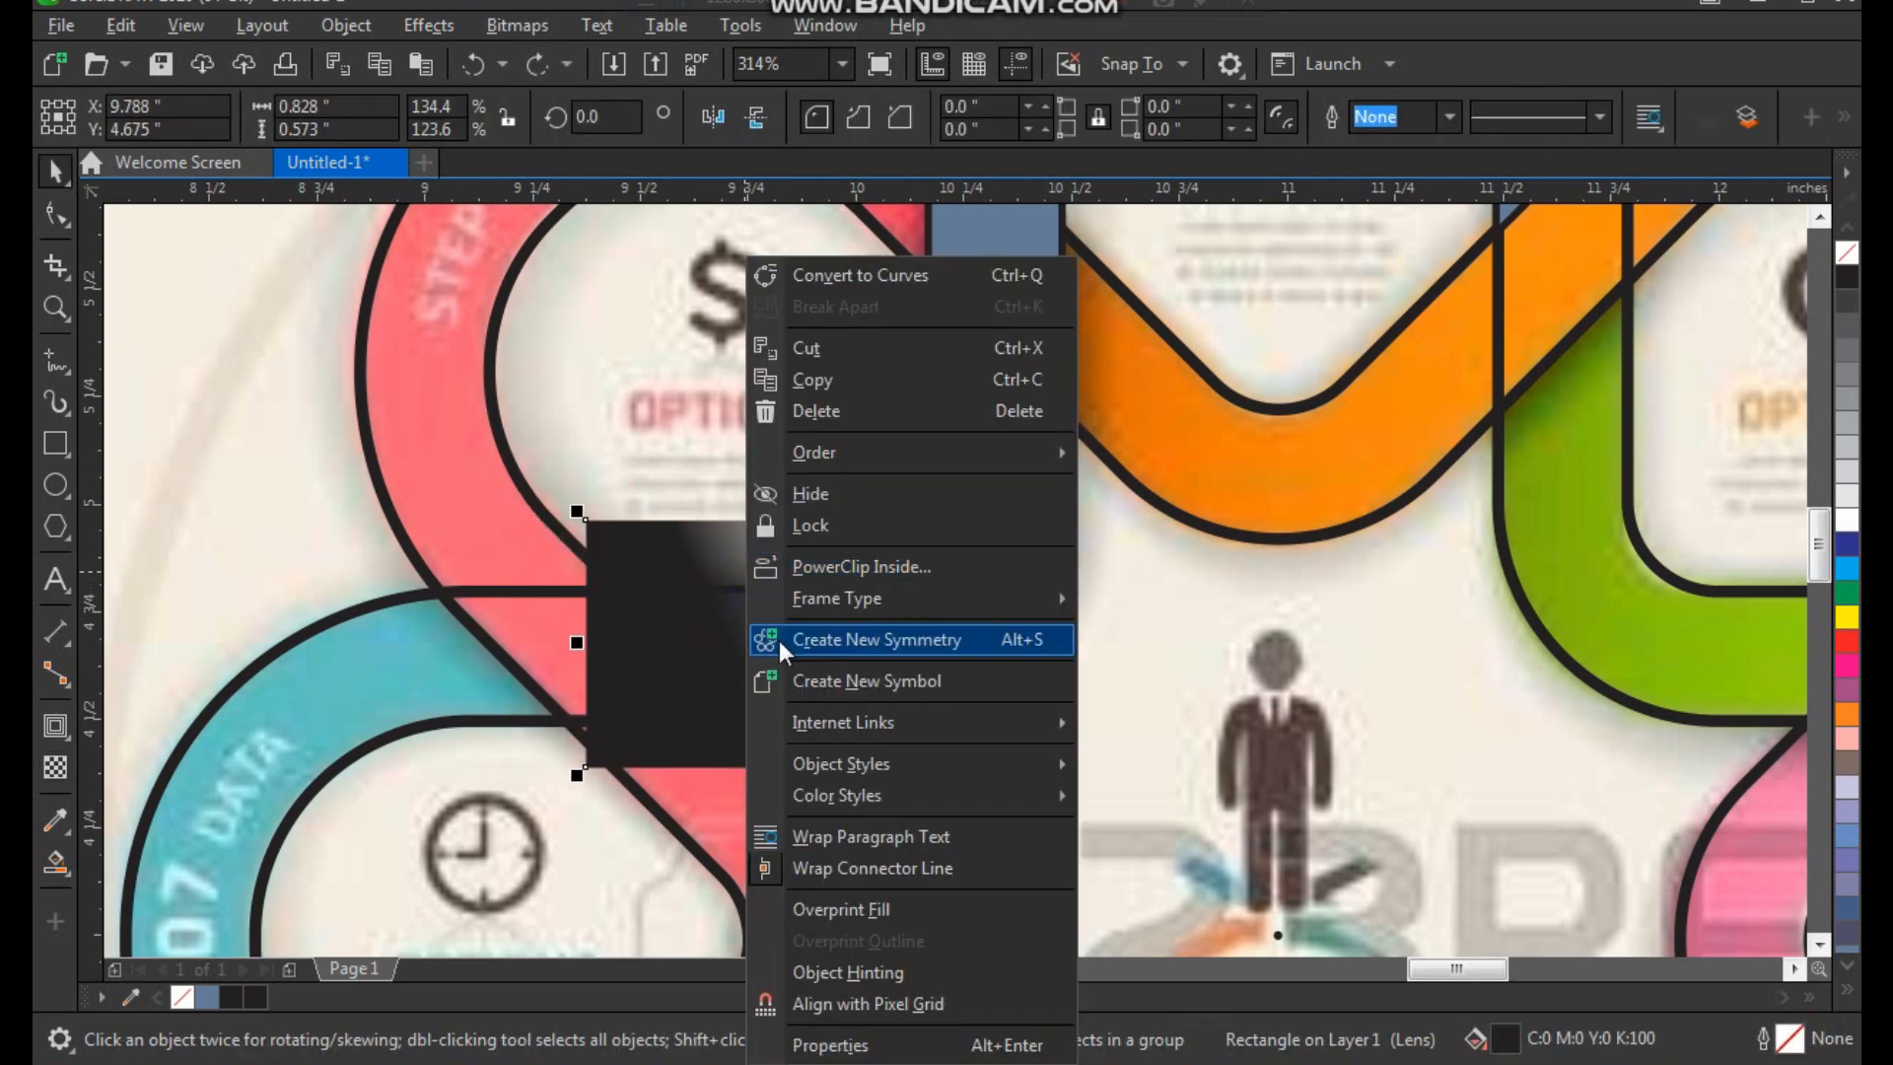
{"action": "left_click", "coordinate": [923, 564]}
{"action": "left_click", "coordinate": [1005, 434]}
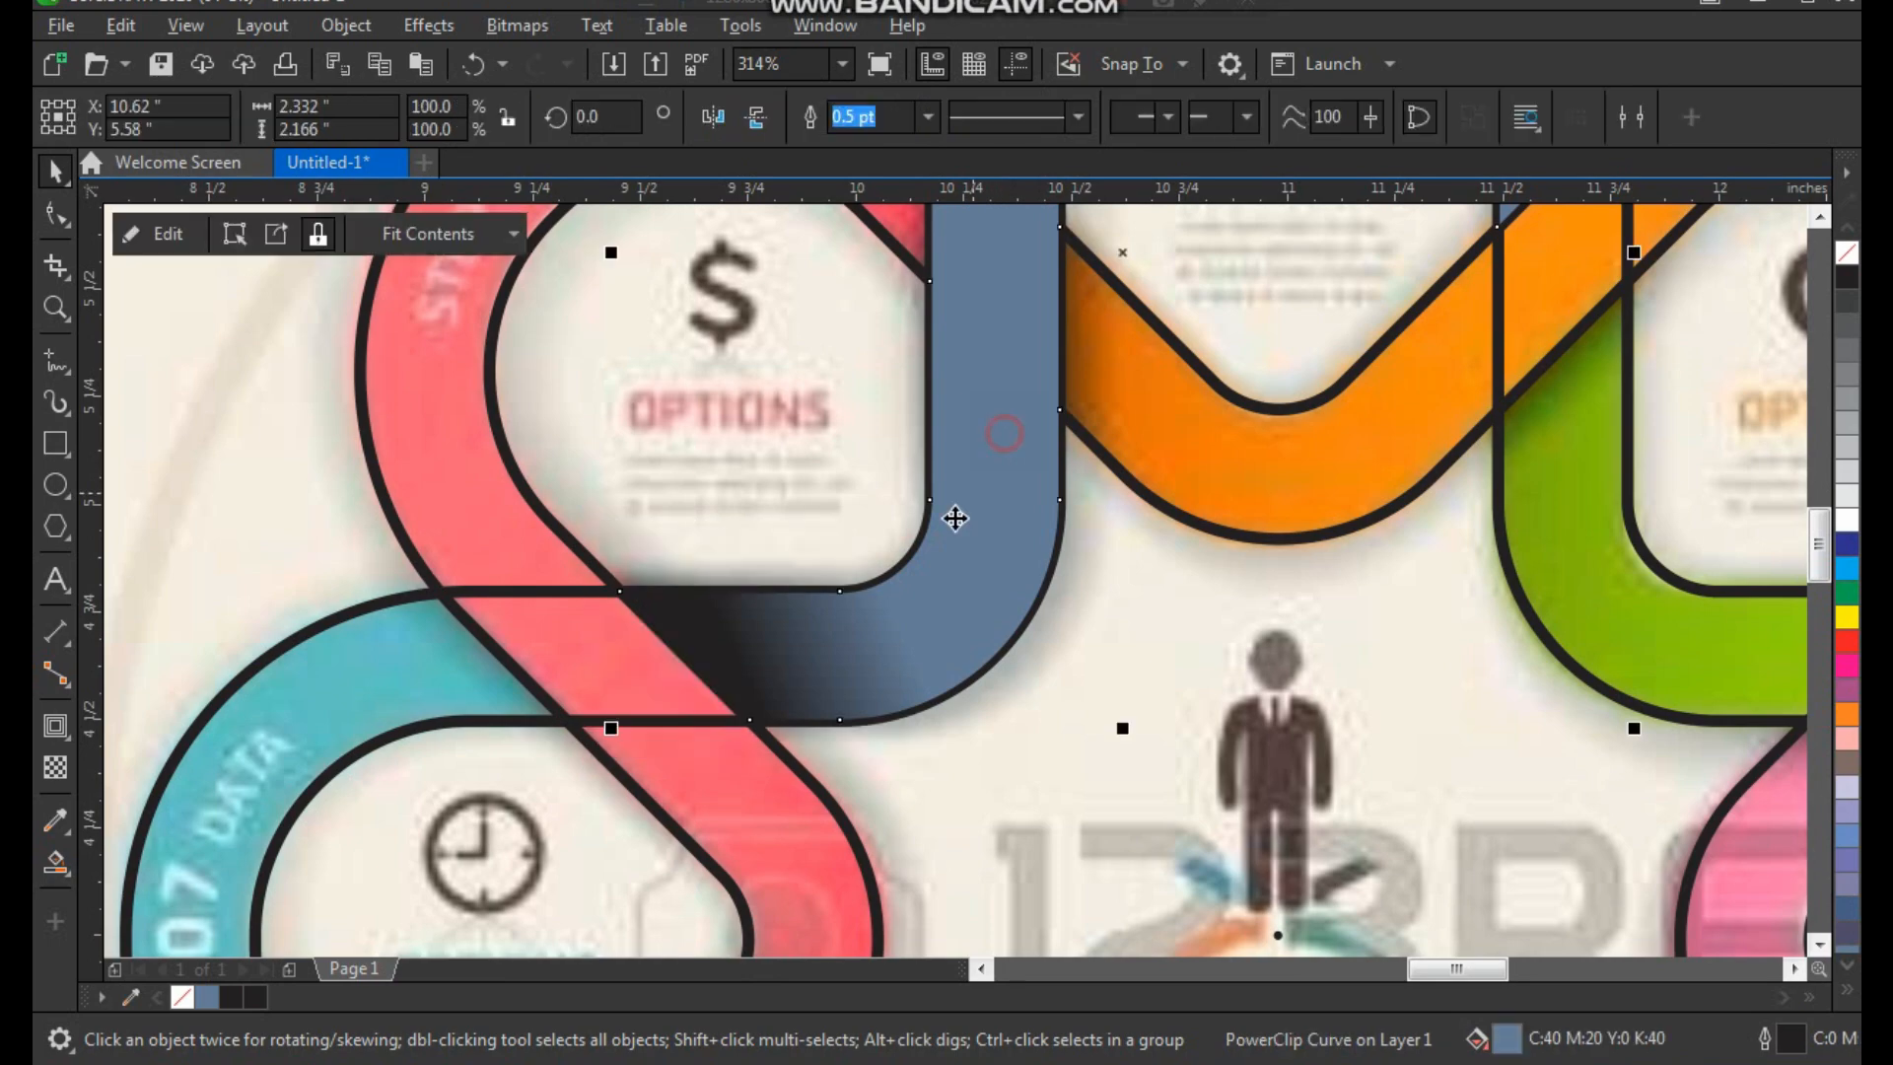
Step: Select the blue band together with the tiny centre dot and move both onto the blank page beside the reference image
{"action": "scroll", "coordinate": [668, 591], "scroll_direction": "down", "scroll_amount": 4}
{"action": "key", "text": "z"}
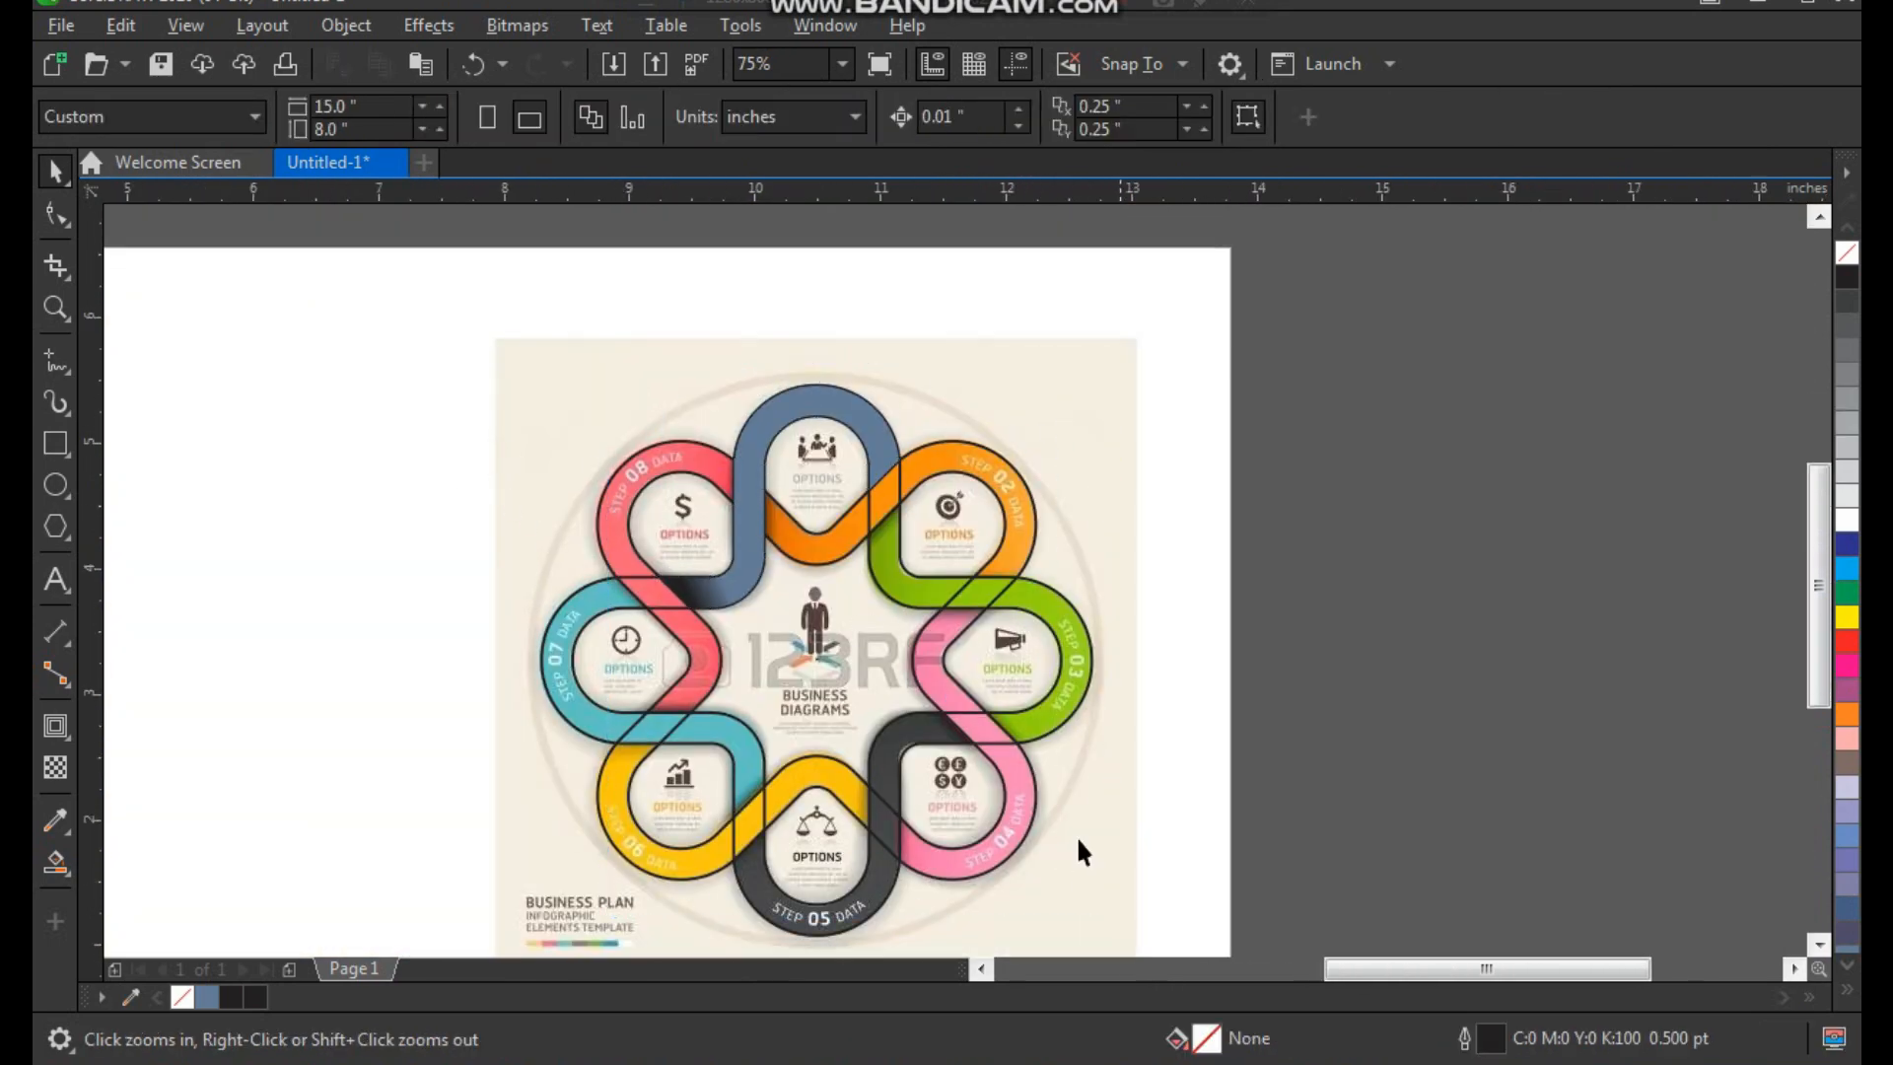
{"action": "scroll", "coordinate": [1082, 845], "scroll_direction": "up", "scroll_amount": 1}
{"action": "key", "text": "space"}
{"action": "left_click", "coordinate": [866, 268]}
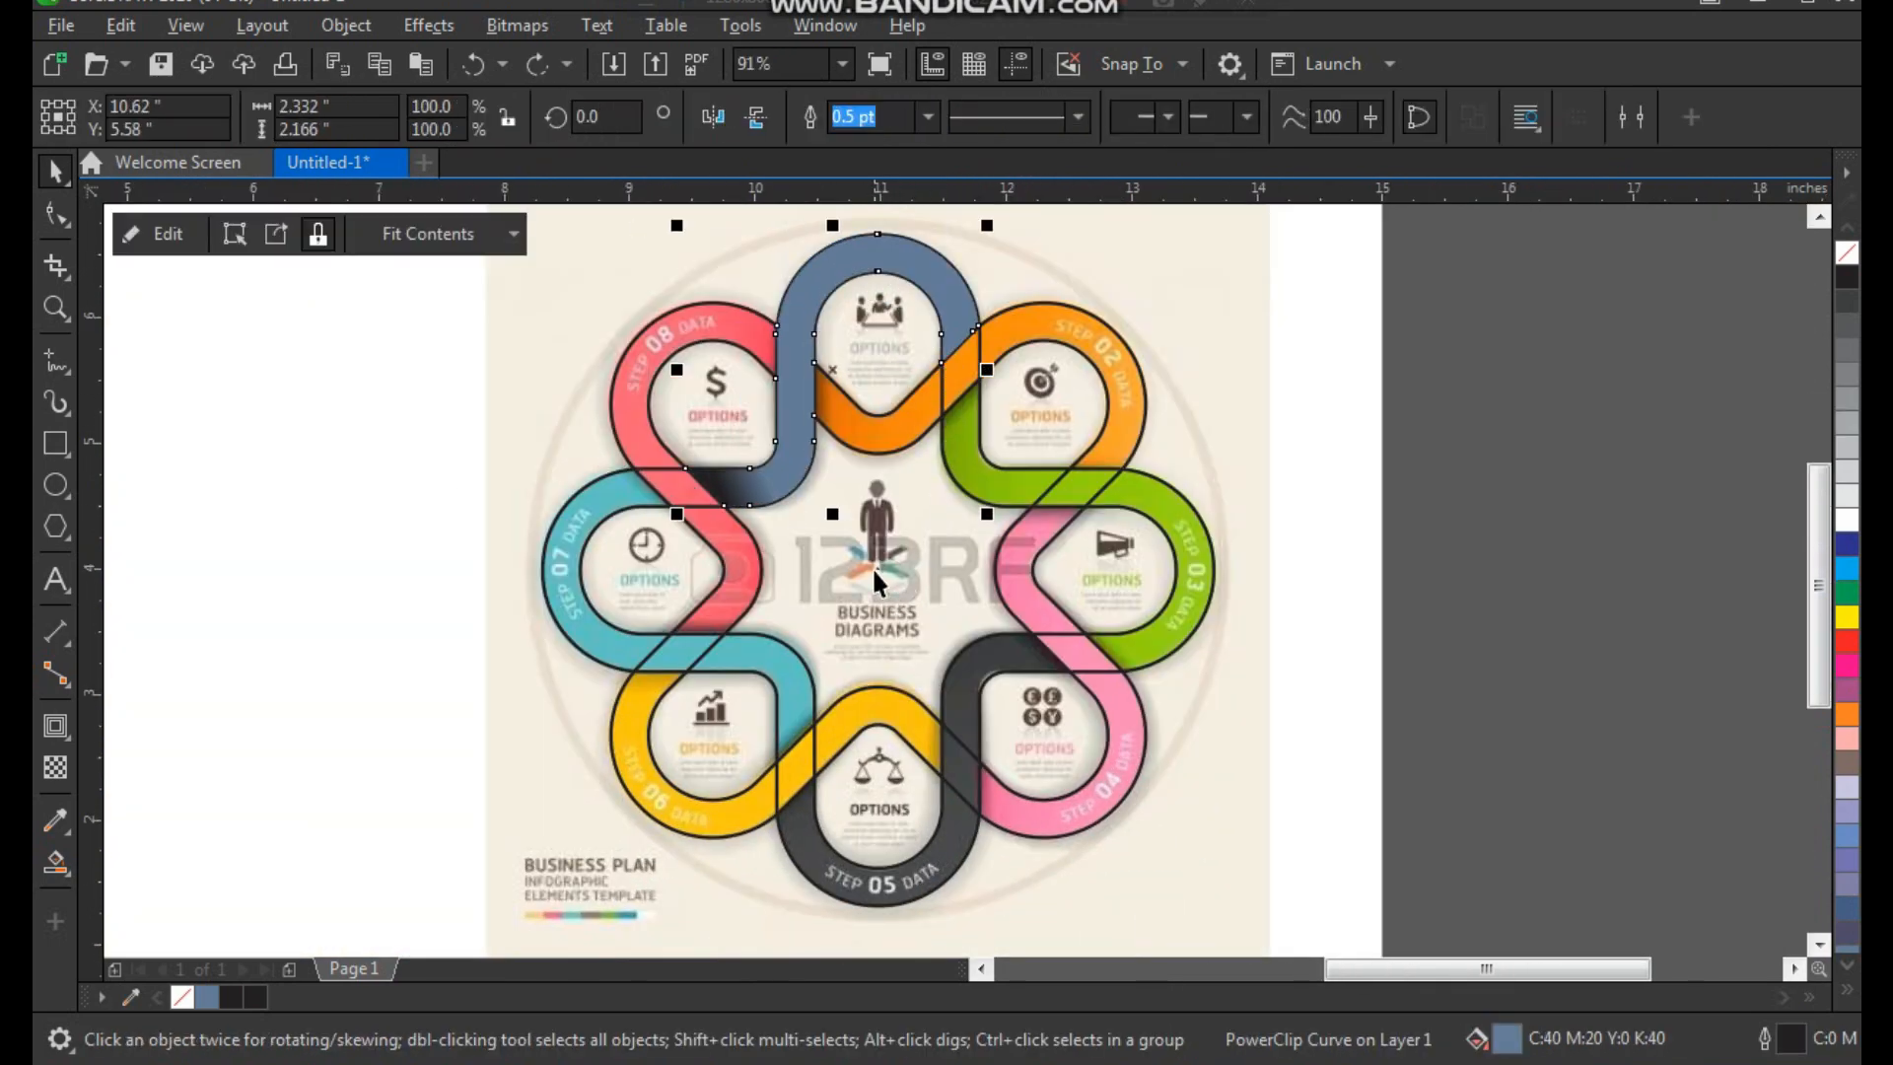
{"action": "left_click", "coordinate": [874, 564], "text": "shift"}
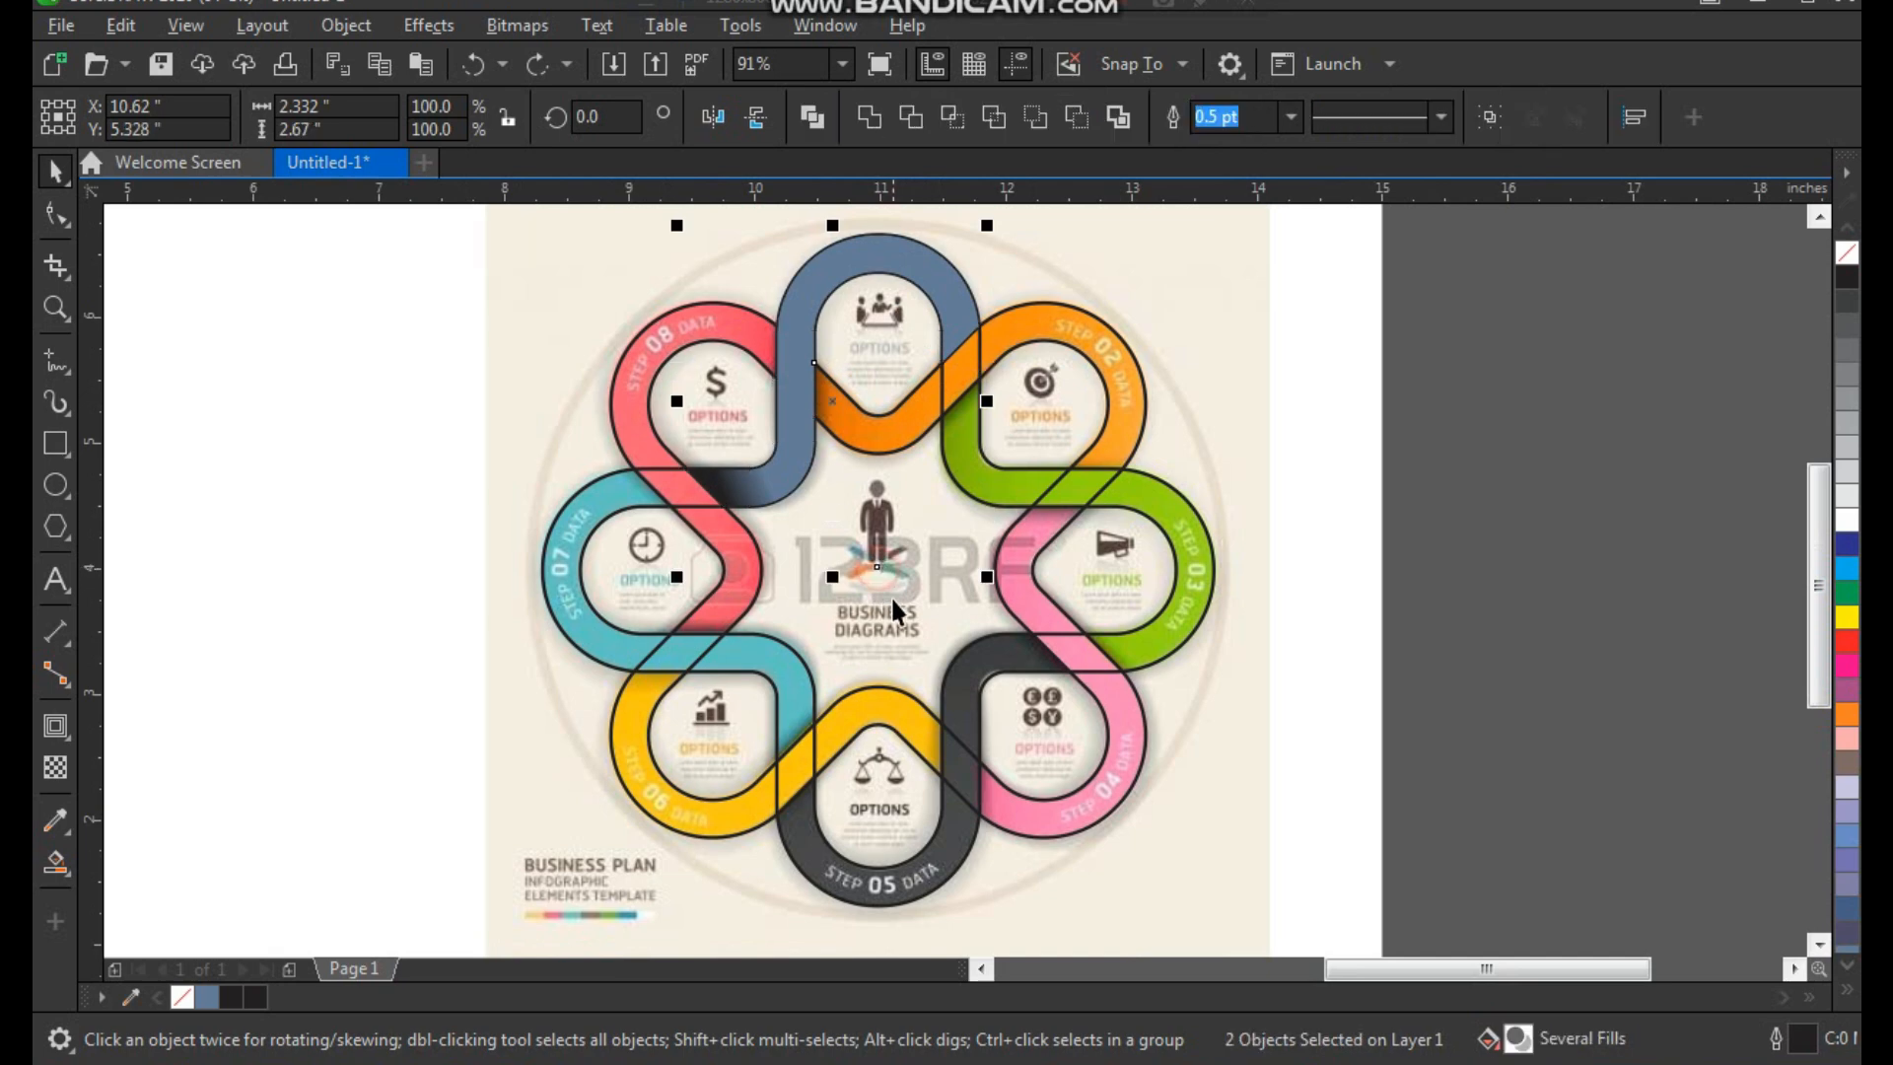
{"action": "scroll", "coordinate": [901, 440], "scroll_direction": "down", "scroll_amount": 2}
{"action": "key", "text": "z"}
{"action": "scroll", "coordinate": [1230, 431], "scroll_direction": "up", "scroll_amount": 1}
{"action": "left_click_drag", "start_coordinate": [1242, 336], "coordinate": [553, 341]}
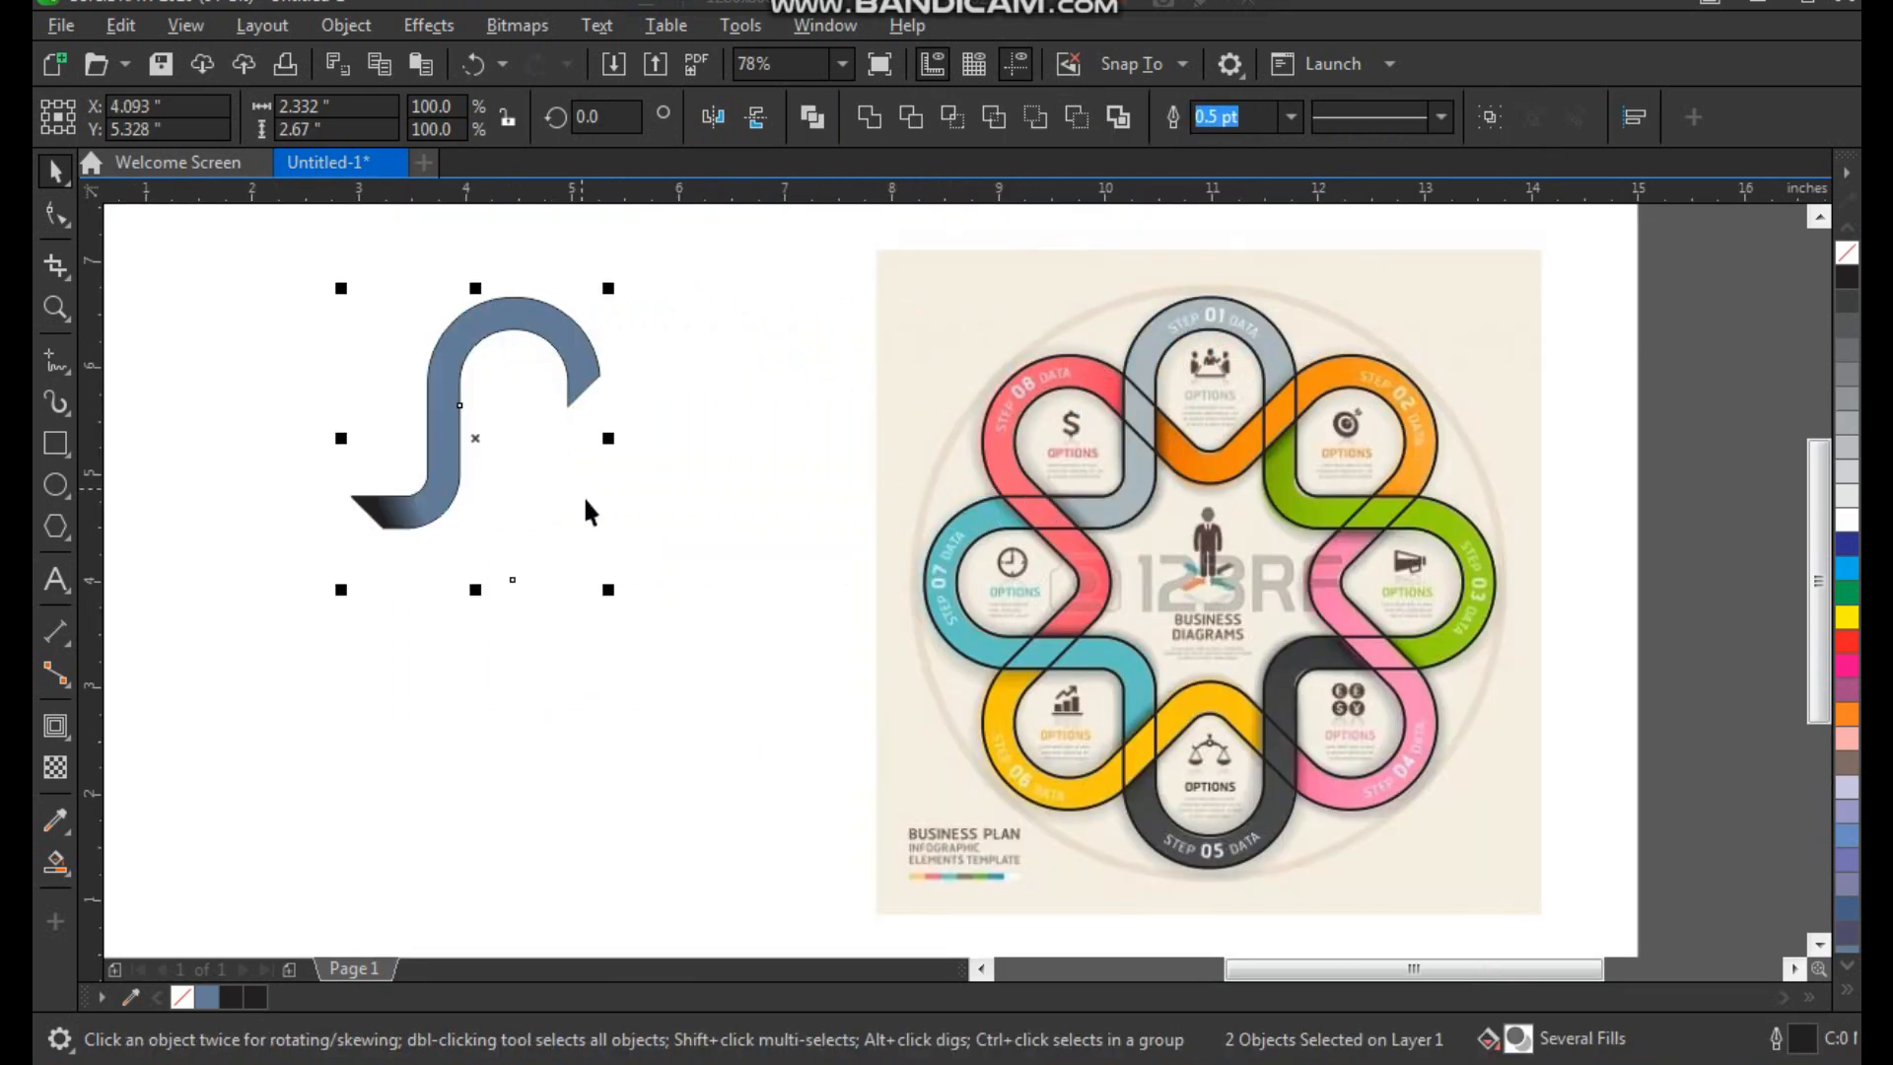
{"action": "left_click", "coordinate": [671, 483]}
Step: Select only the blue band, show its rotation handles and move its rotation centre close to the black dot
{"action": "key", "text": "z"}
{"action": "left_click", "coordinate": [477, 537]}
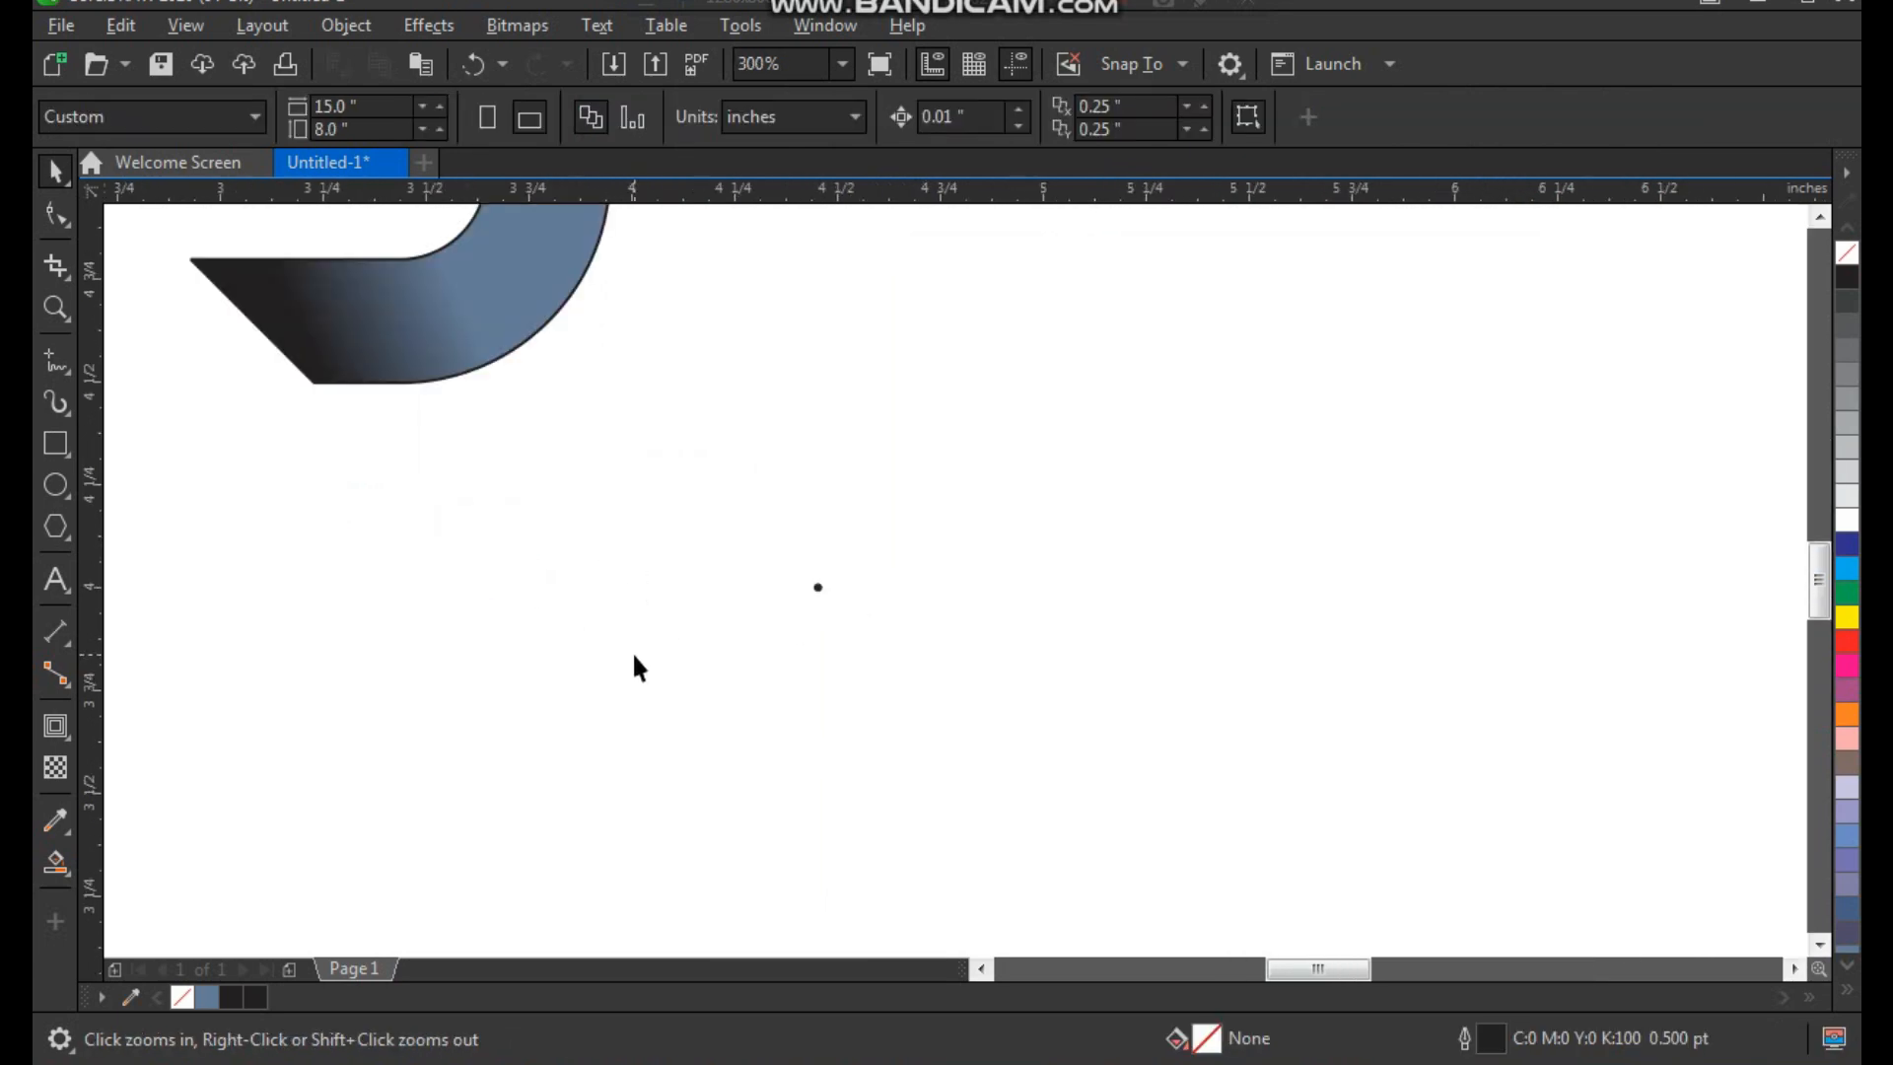
{"action": "scroll", "coordinate": [601, 351], "scroll_direction": "down", "scroll_amount": 2}
{"action": "scroll", "coordinate": [833, 427], "scroll_direction": "up", "scroll_amount": 1}
{"action": "key", "text": "space"}
{"action": "left_click", "coordinate": [856, 373]}
{"action": "left_click", "coordinate": [858, 338]}
{"action": "key", "text": "z"}
{"action": "left_click", "coordinate": [617, 321]}
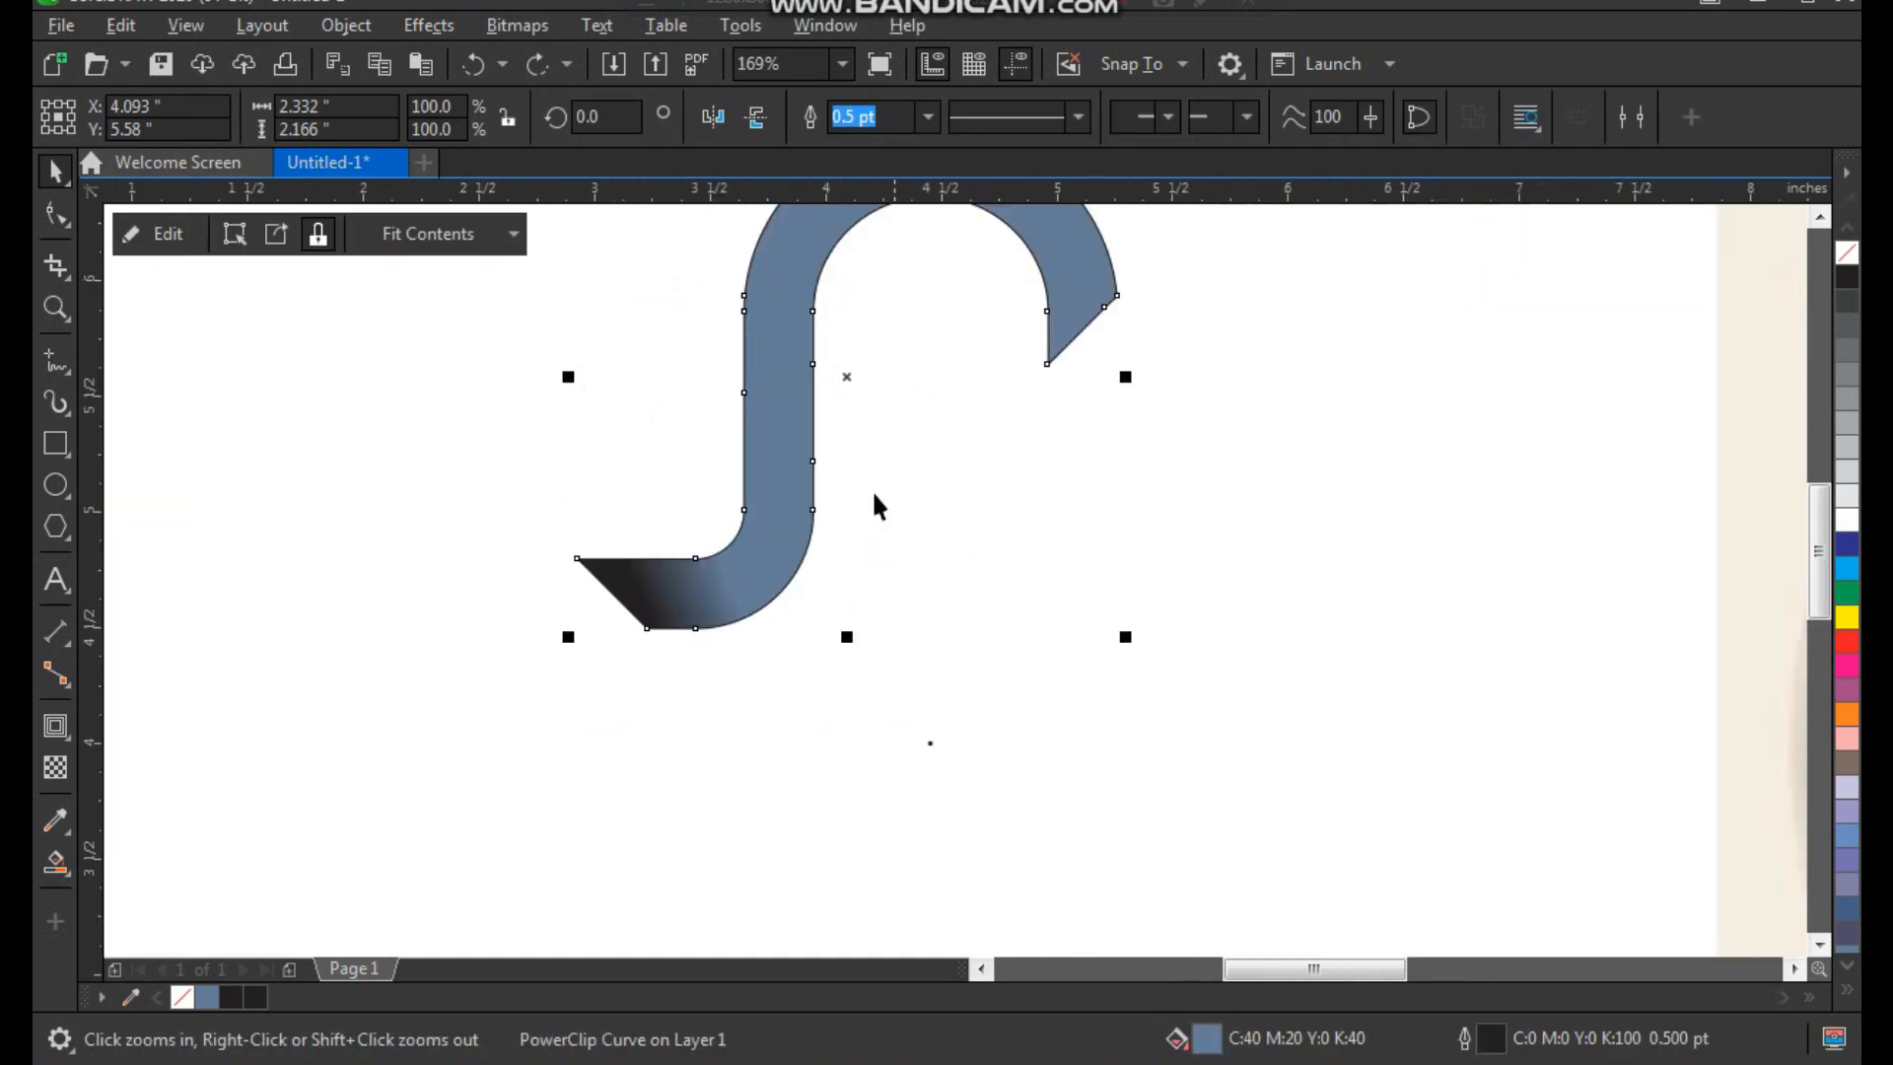
{"action": "scroll", "coordinate": [876, 505], "scroll_direction": "down", "scroll_amount": 2}
{"action": "scroll", "coordinate": [888, 410], "scroll_direction": "up", "scroll_amount": 1}
{"action": "key", "text": "space"}
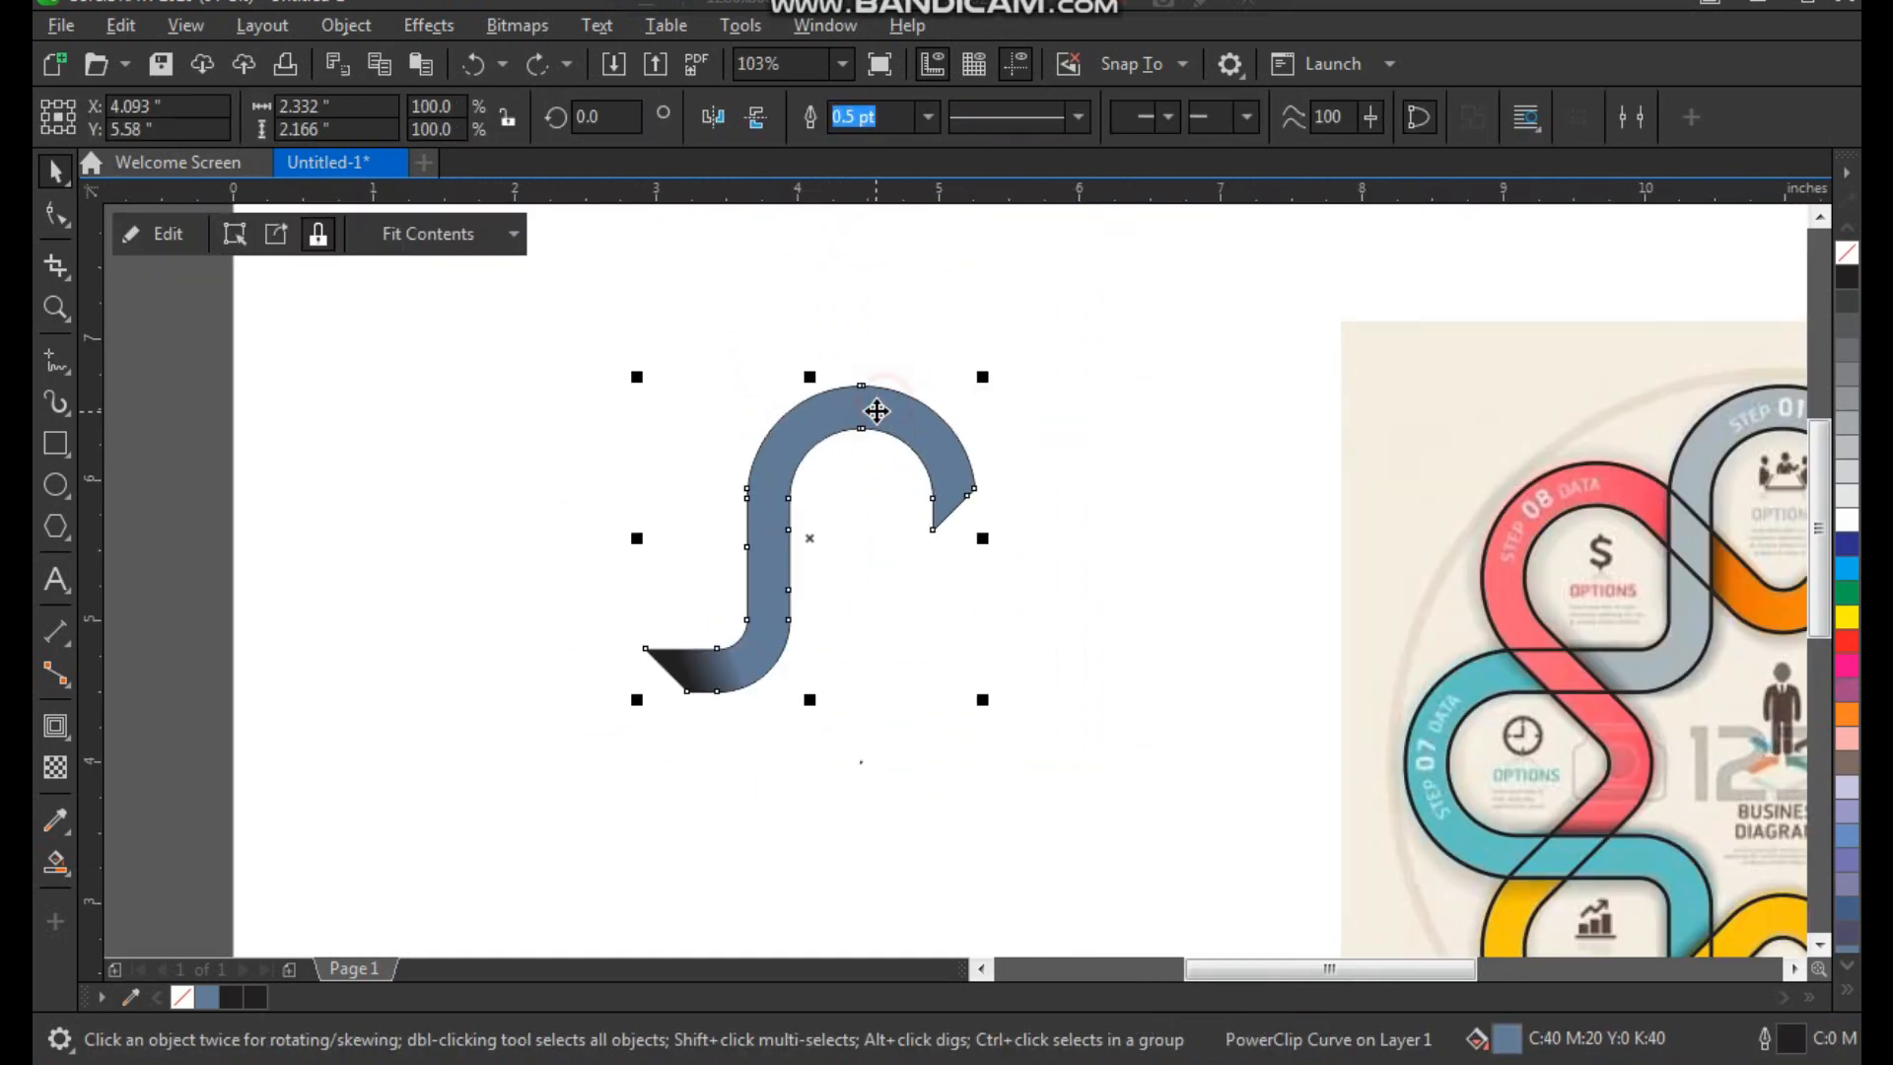
{"action": "left_click", "coordinate": [807, 535]}
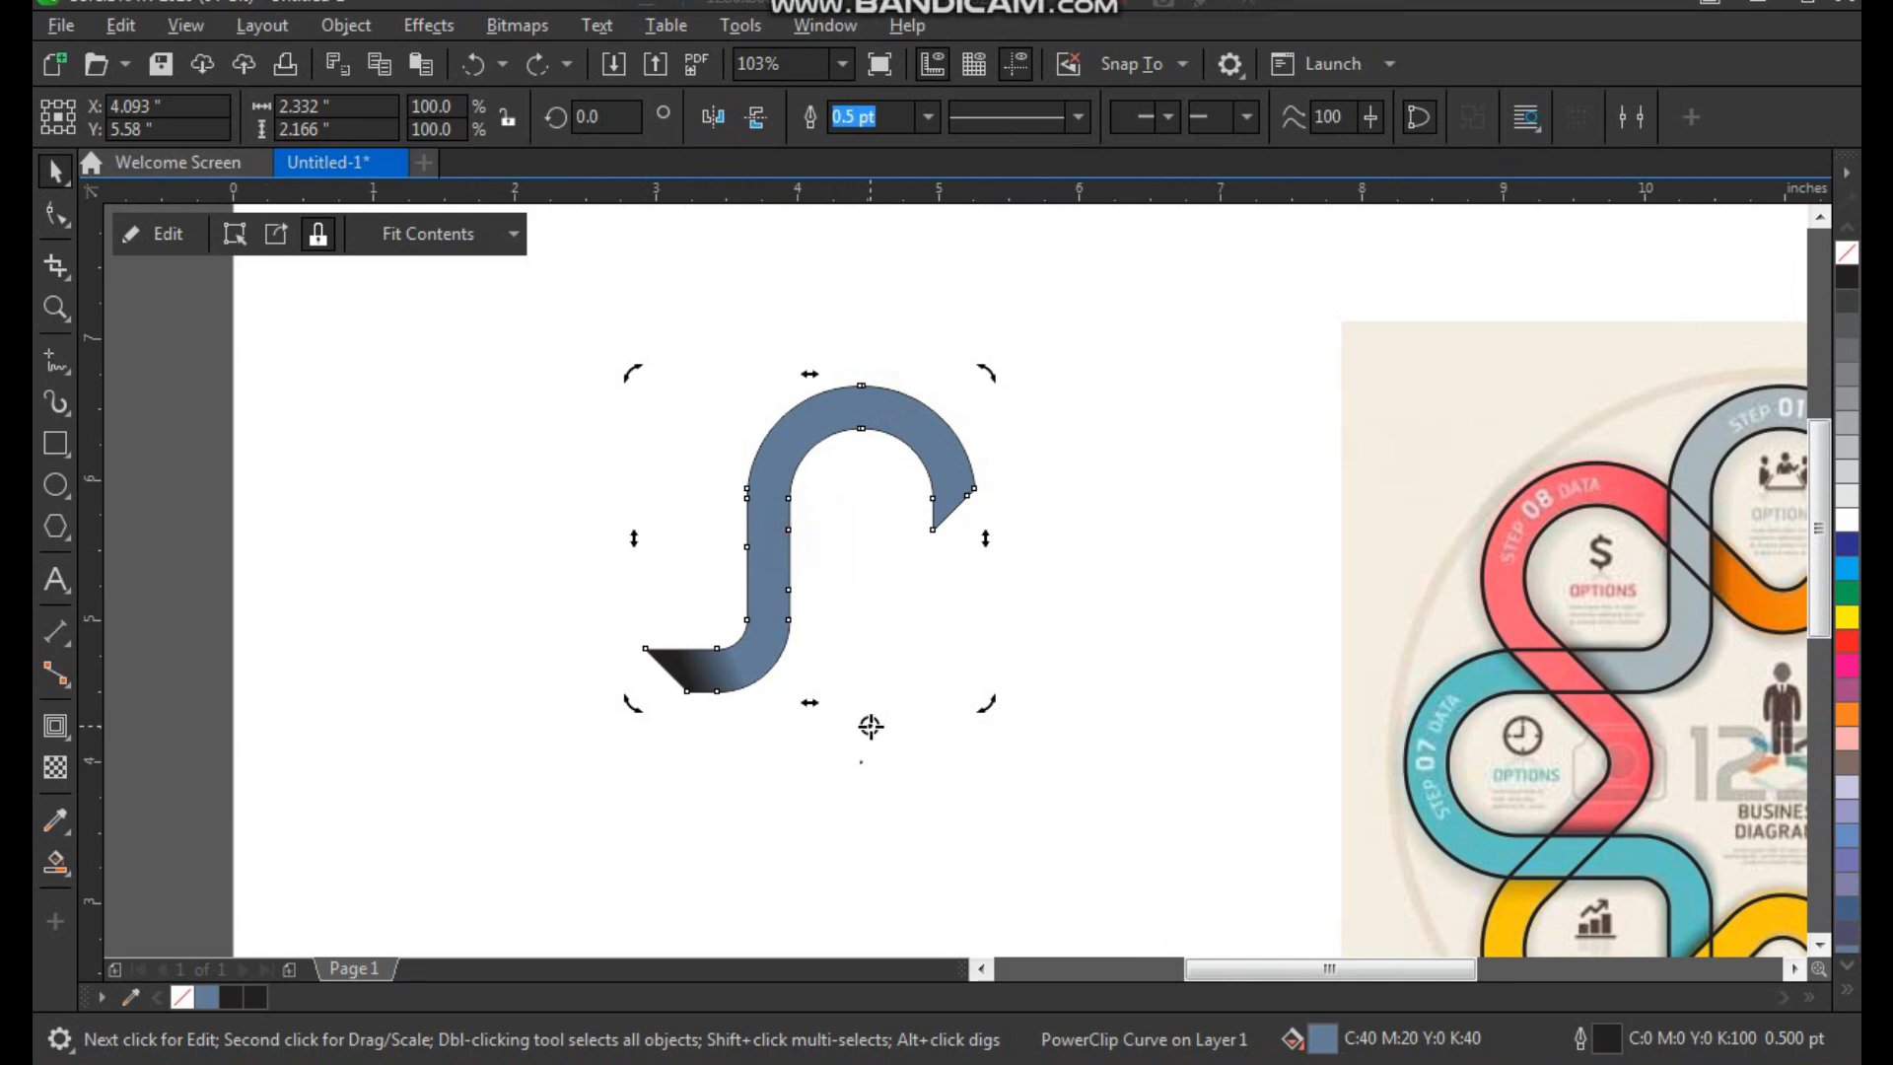
Step: Place the blue band's rotation centre exactly on the middle of the black dot
{"action": "key", "text": "z"}
{"action": "scroll", "coordinate": [851, 798], "scroll_direction": "up", "scroll_amount": 4}
{"action": "left_click_drag", "start_coordinate": [874, 592], "coordinate": [966, 712]}
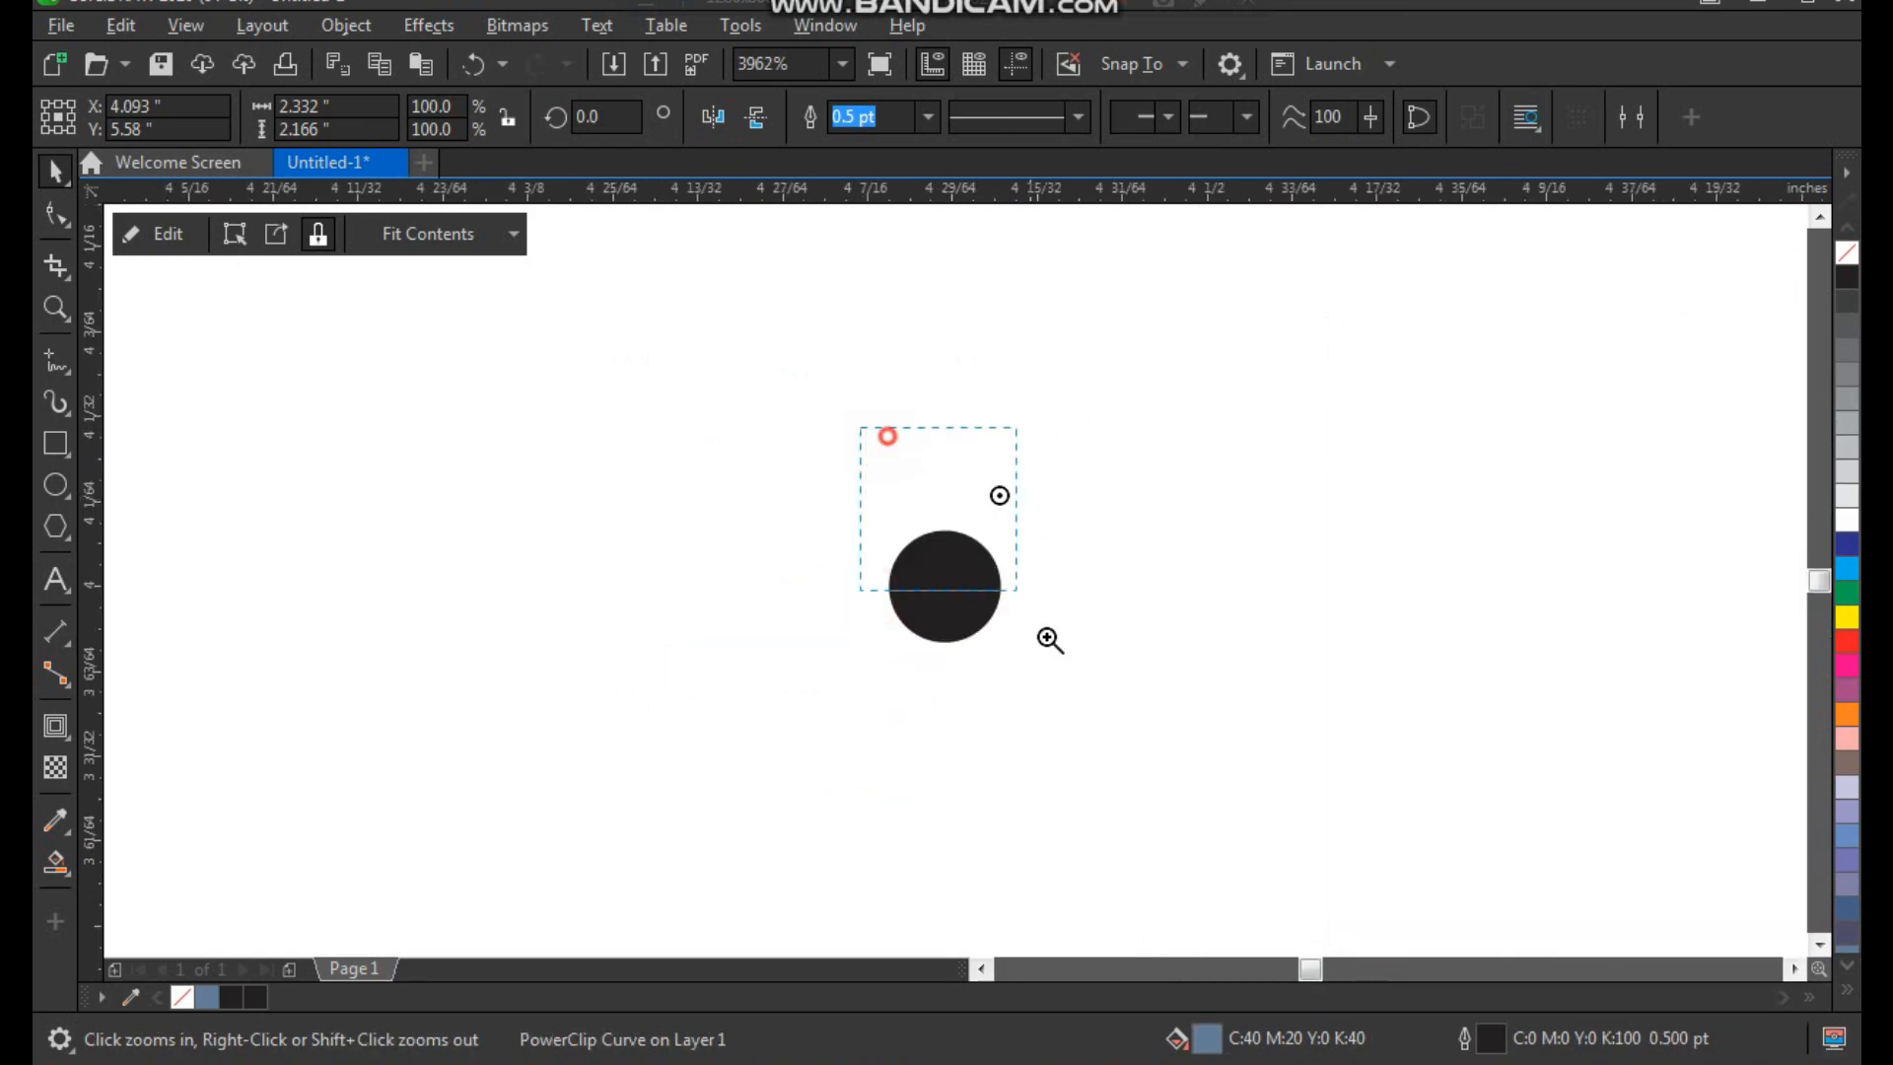
{"action": "scroll", "coordinate": [976, 541], "scroll_direction": "up", "scroll_amount": 2}
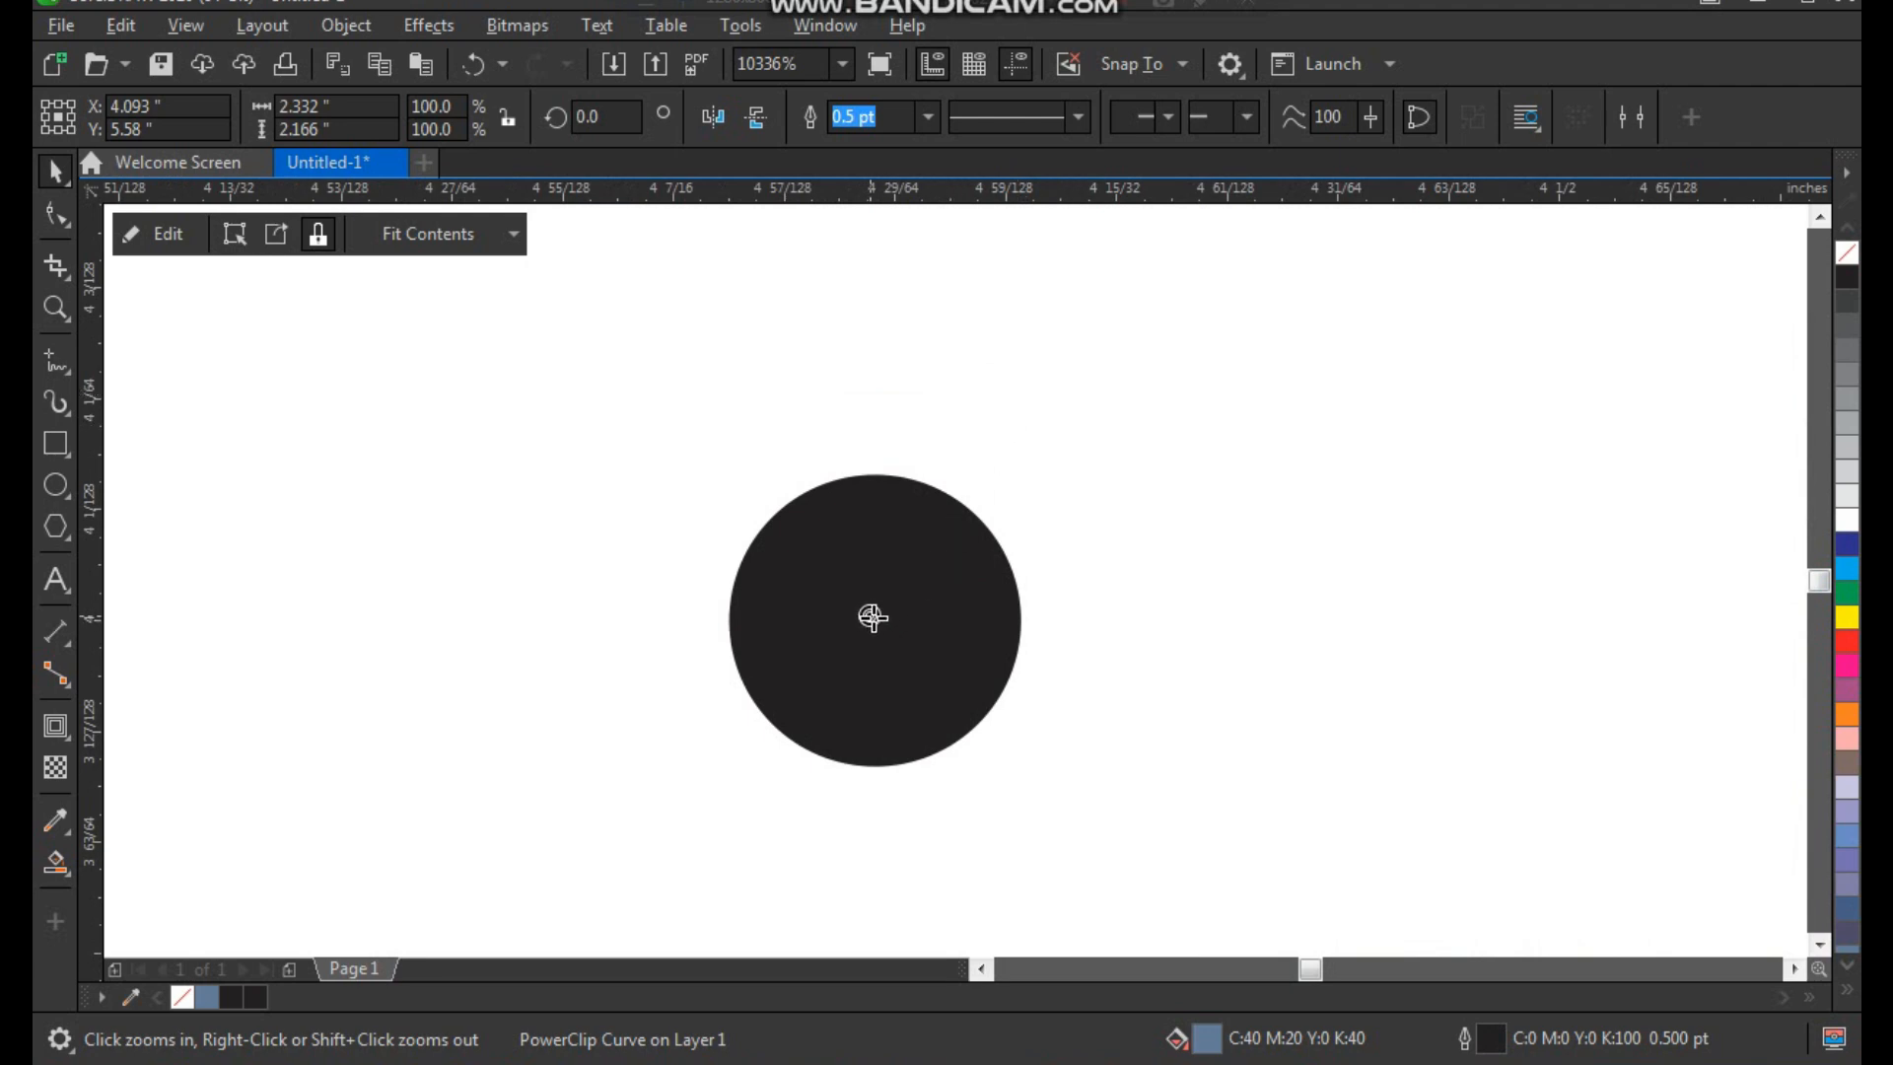
{"action": "scroll", "coordinate": [875, 622], "scroll_direction": "down", "scroll_amount": 12}
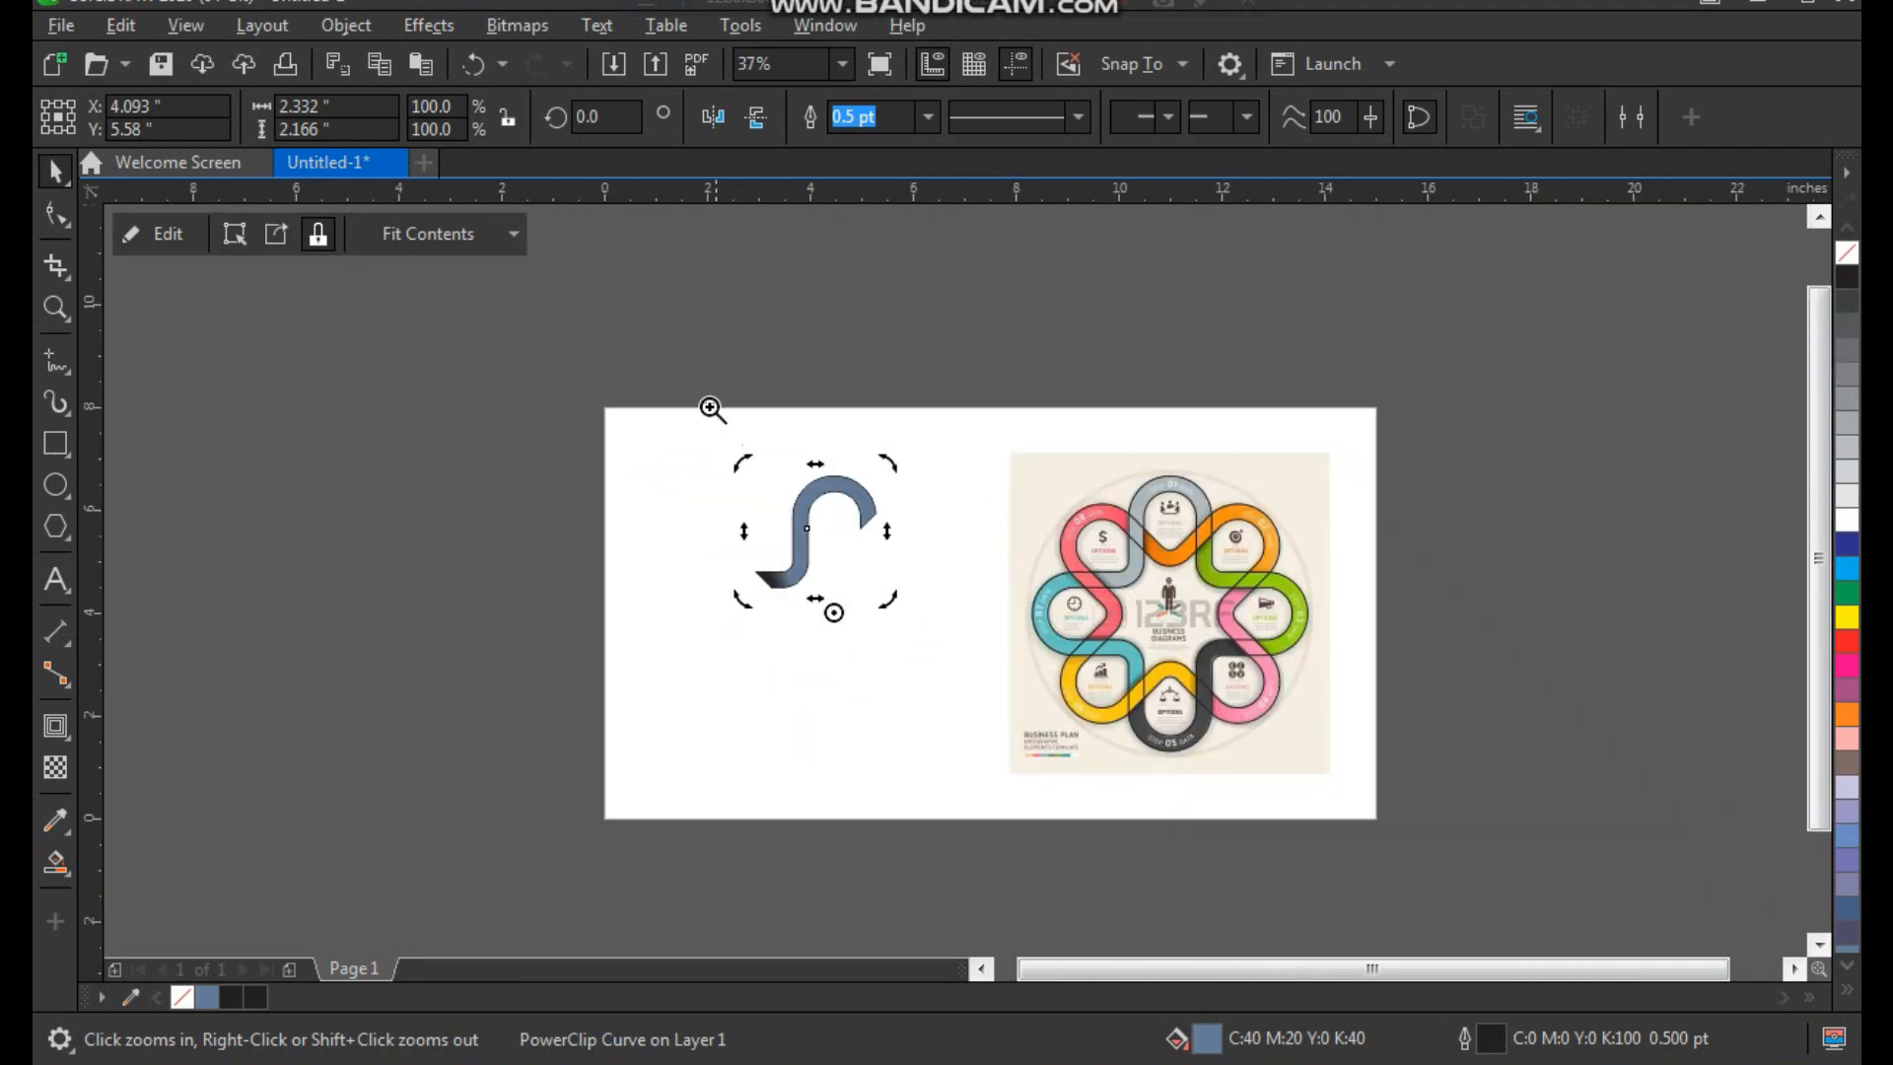
{"action": "left_click_drag", "start_coordinate": [712, 409], "coordinate": [1278, 778]}
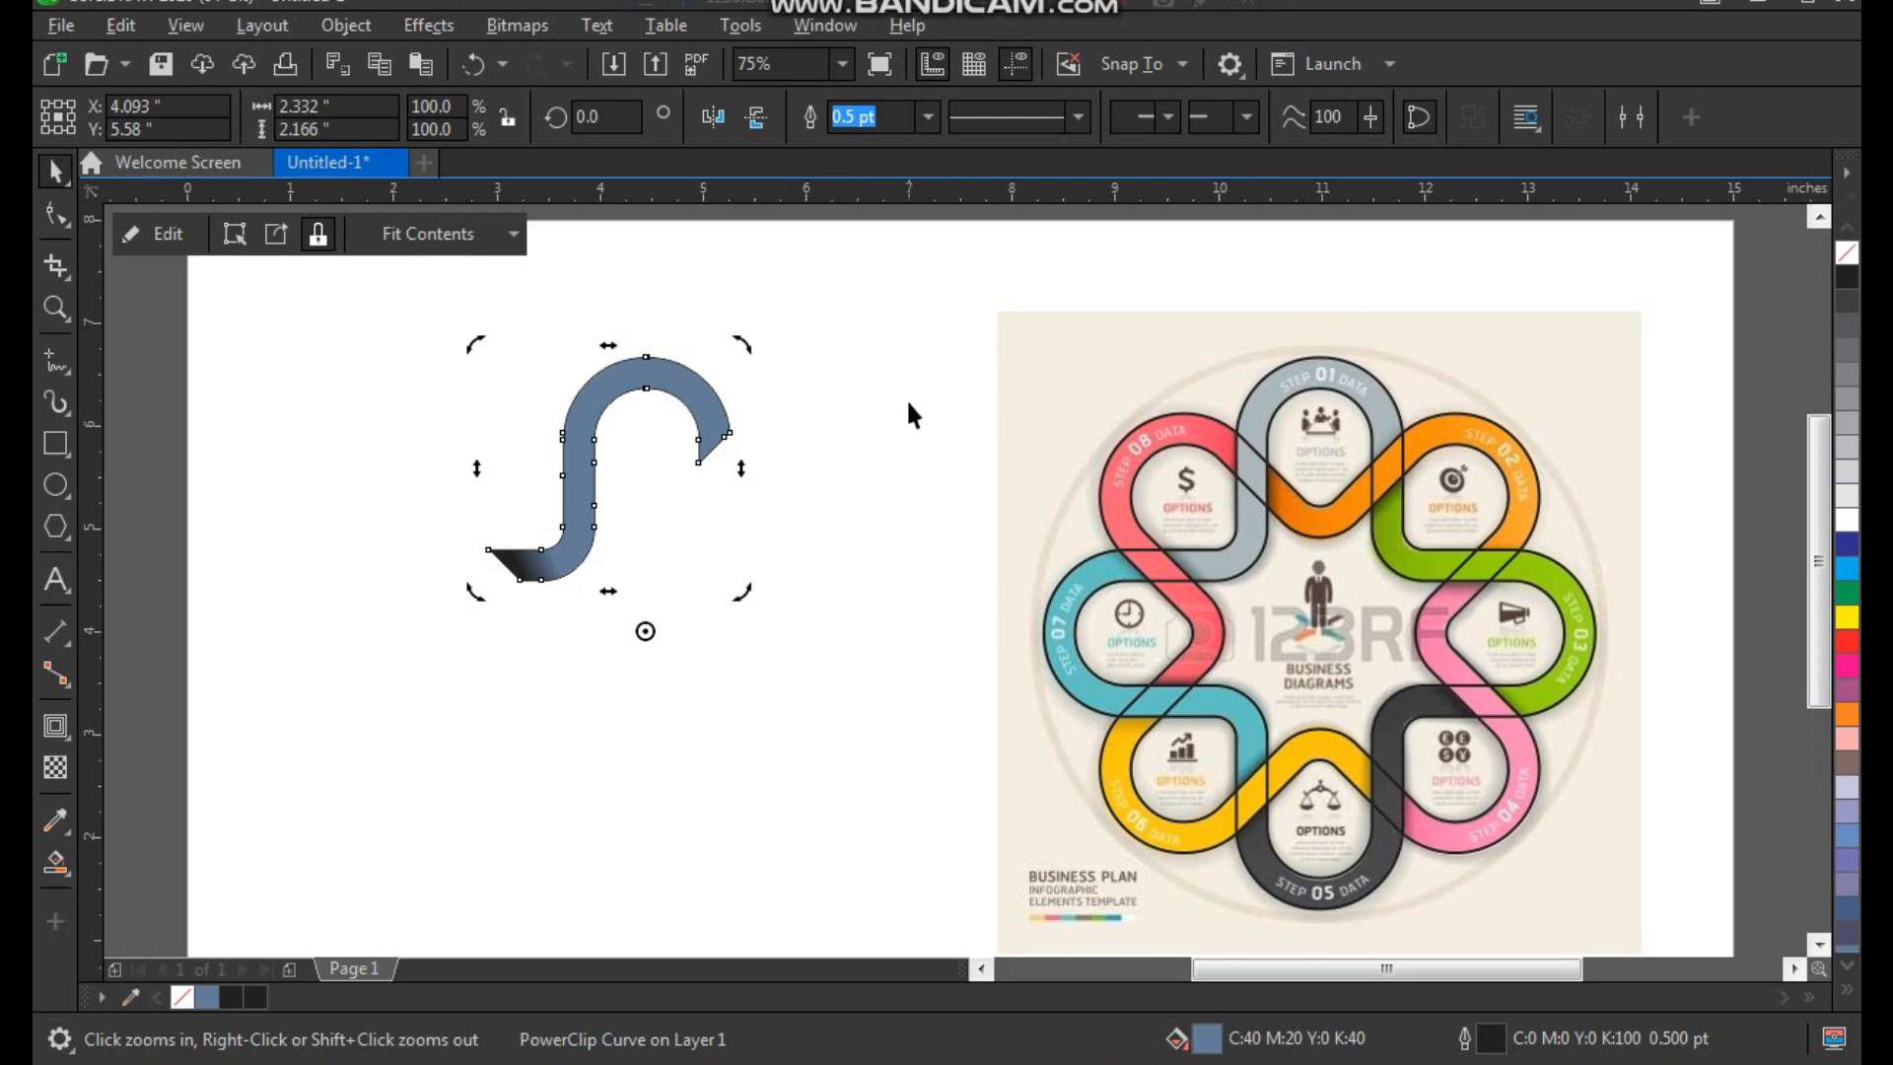
Step: Create three copies of the blue band around the dot with the Rotate transform, at a 90° angle and 1 copy per application
{"action": "left_click", "coordinate": [807, 22]}
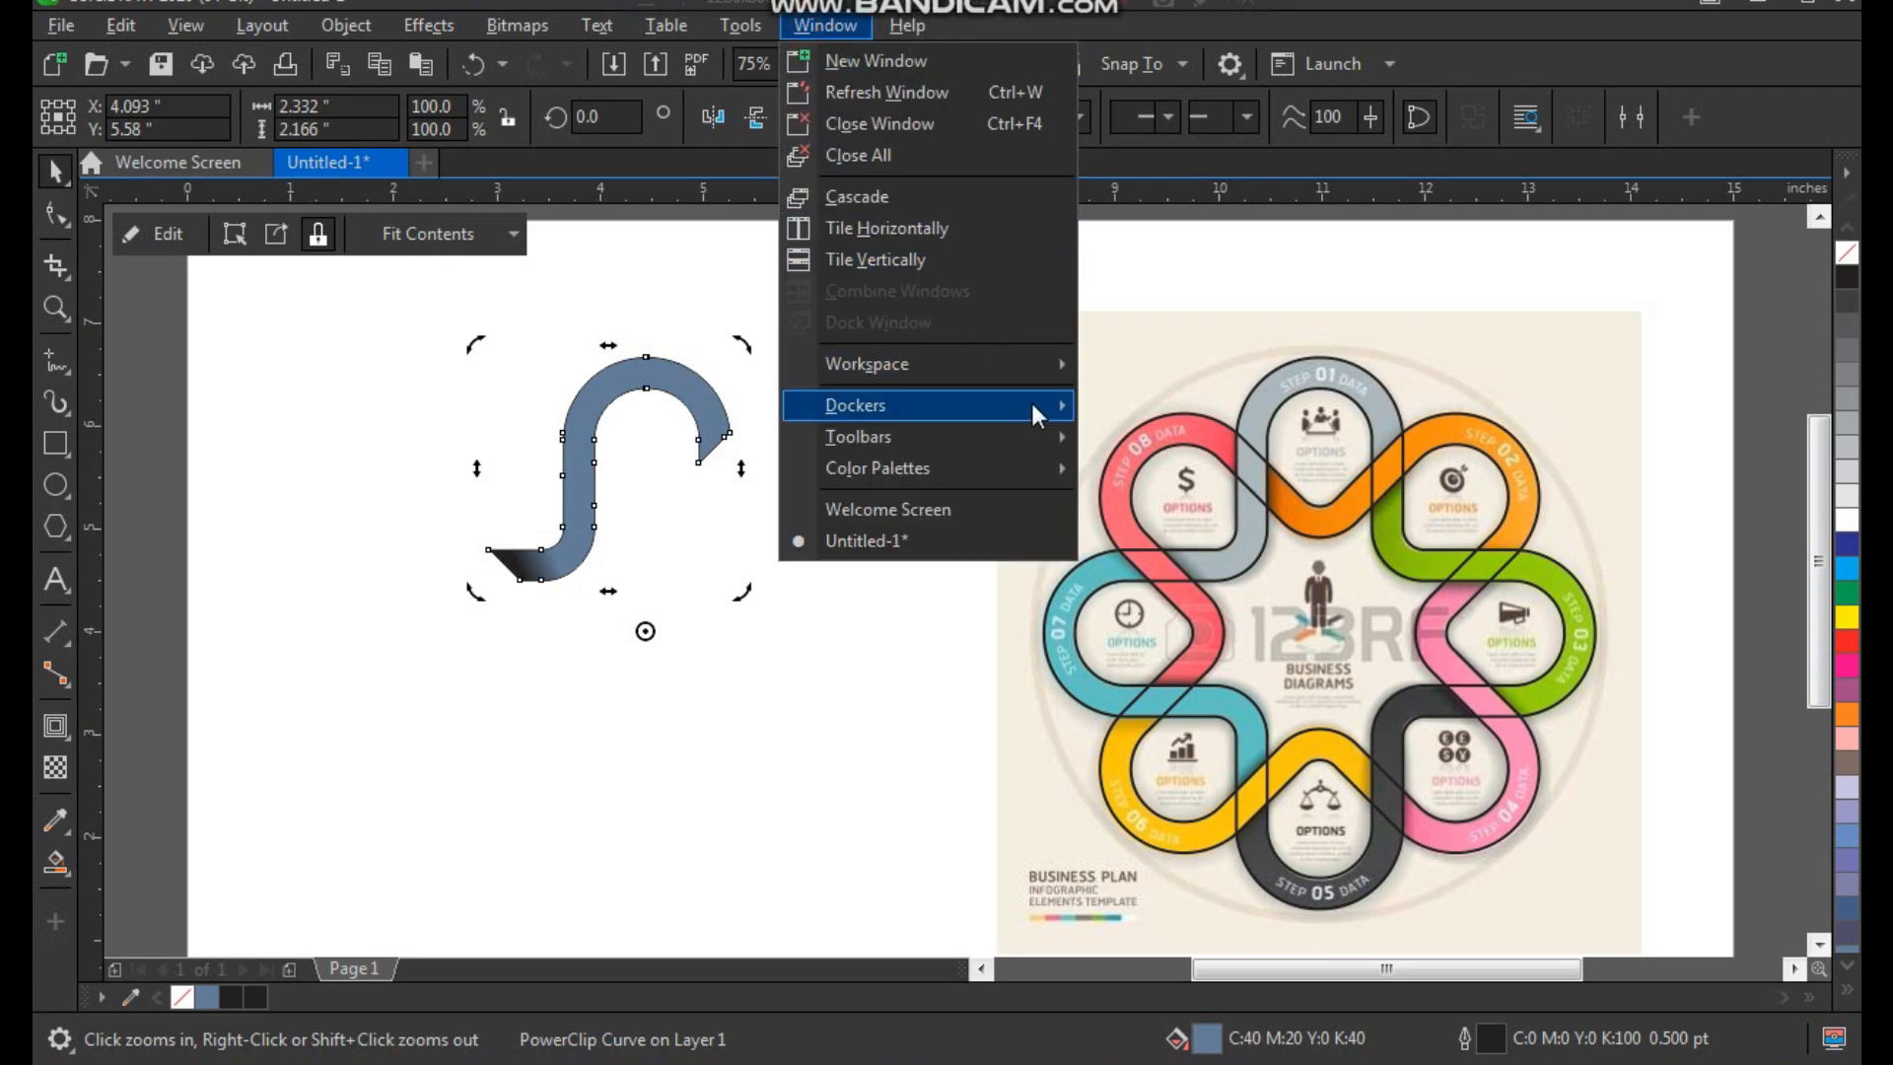
{"action": "mouse_move", "coordinate": [1037, 406]}
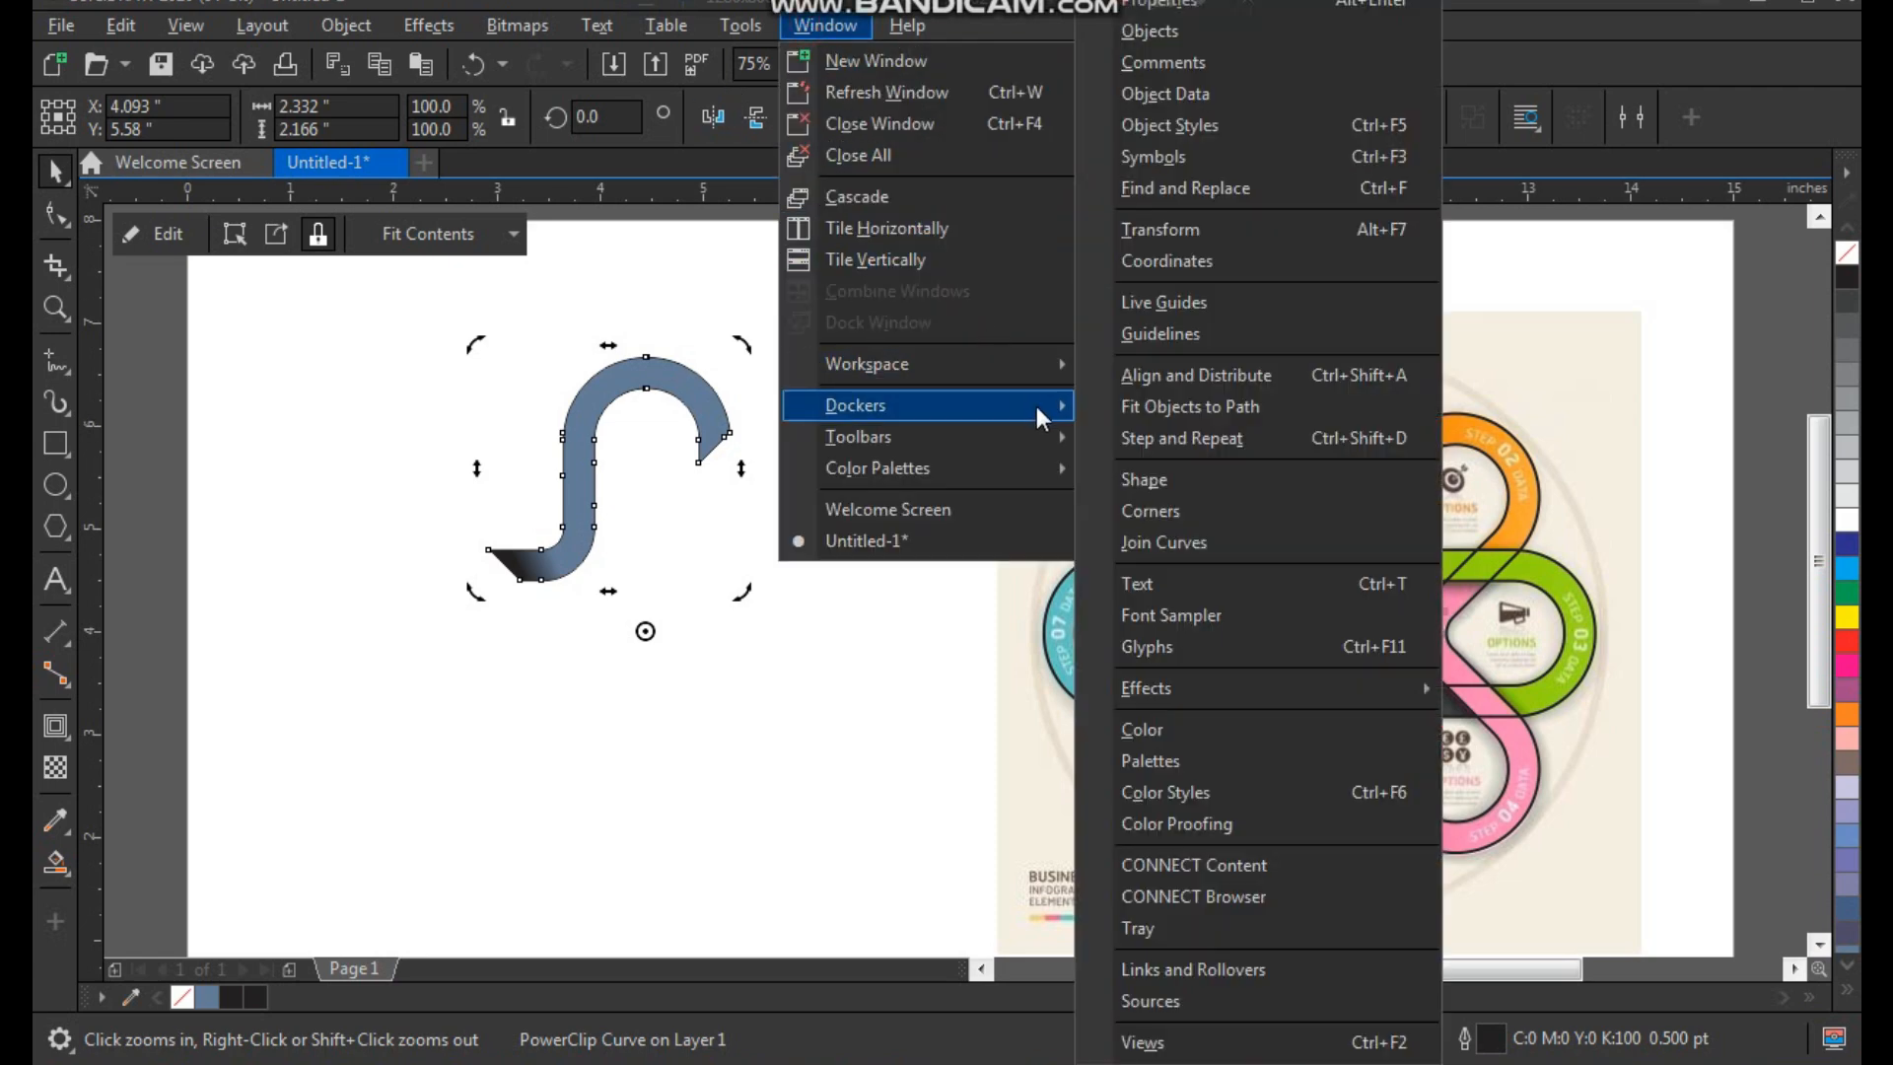
{"action": "left_click", "coordinate": [1240, 230]}
{"action": "left_click", "coordinate": [1411, 205]}
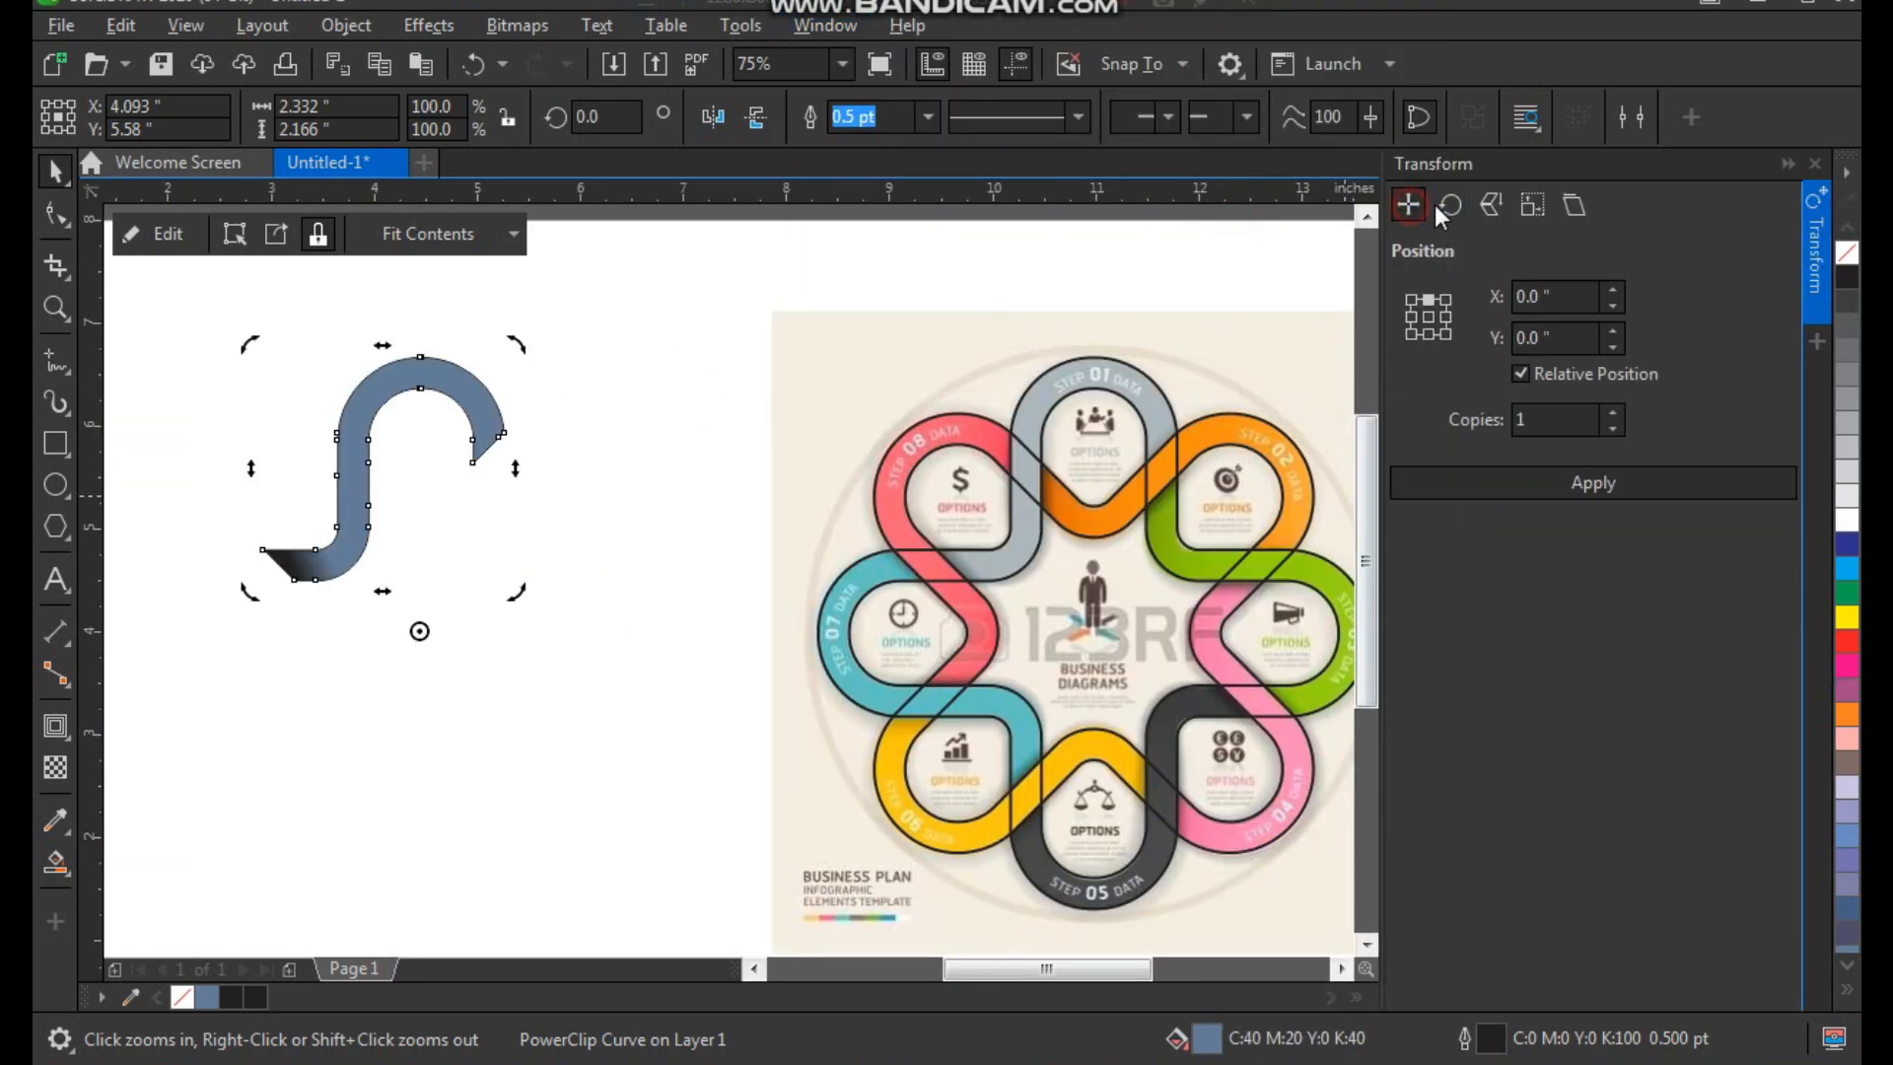
{"action": "left_click", "coordinate": [1456, 201]}
{"action": "double_click", "coordinate": [1562, 301]}
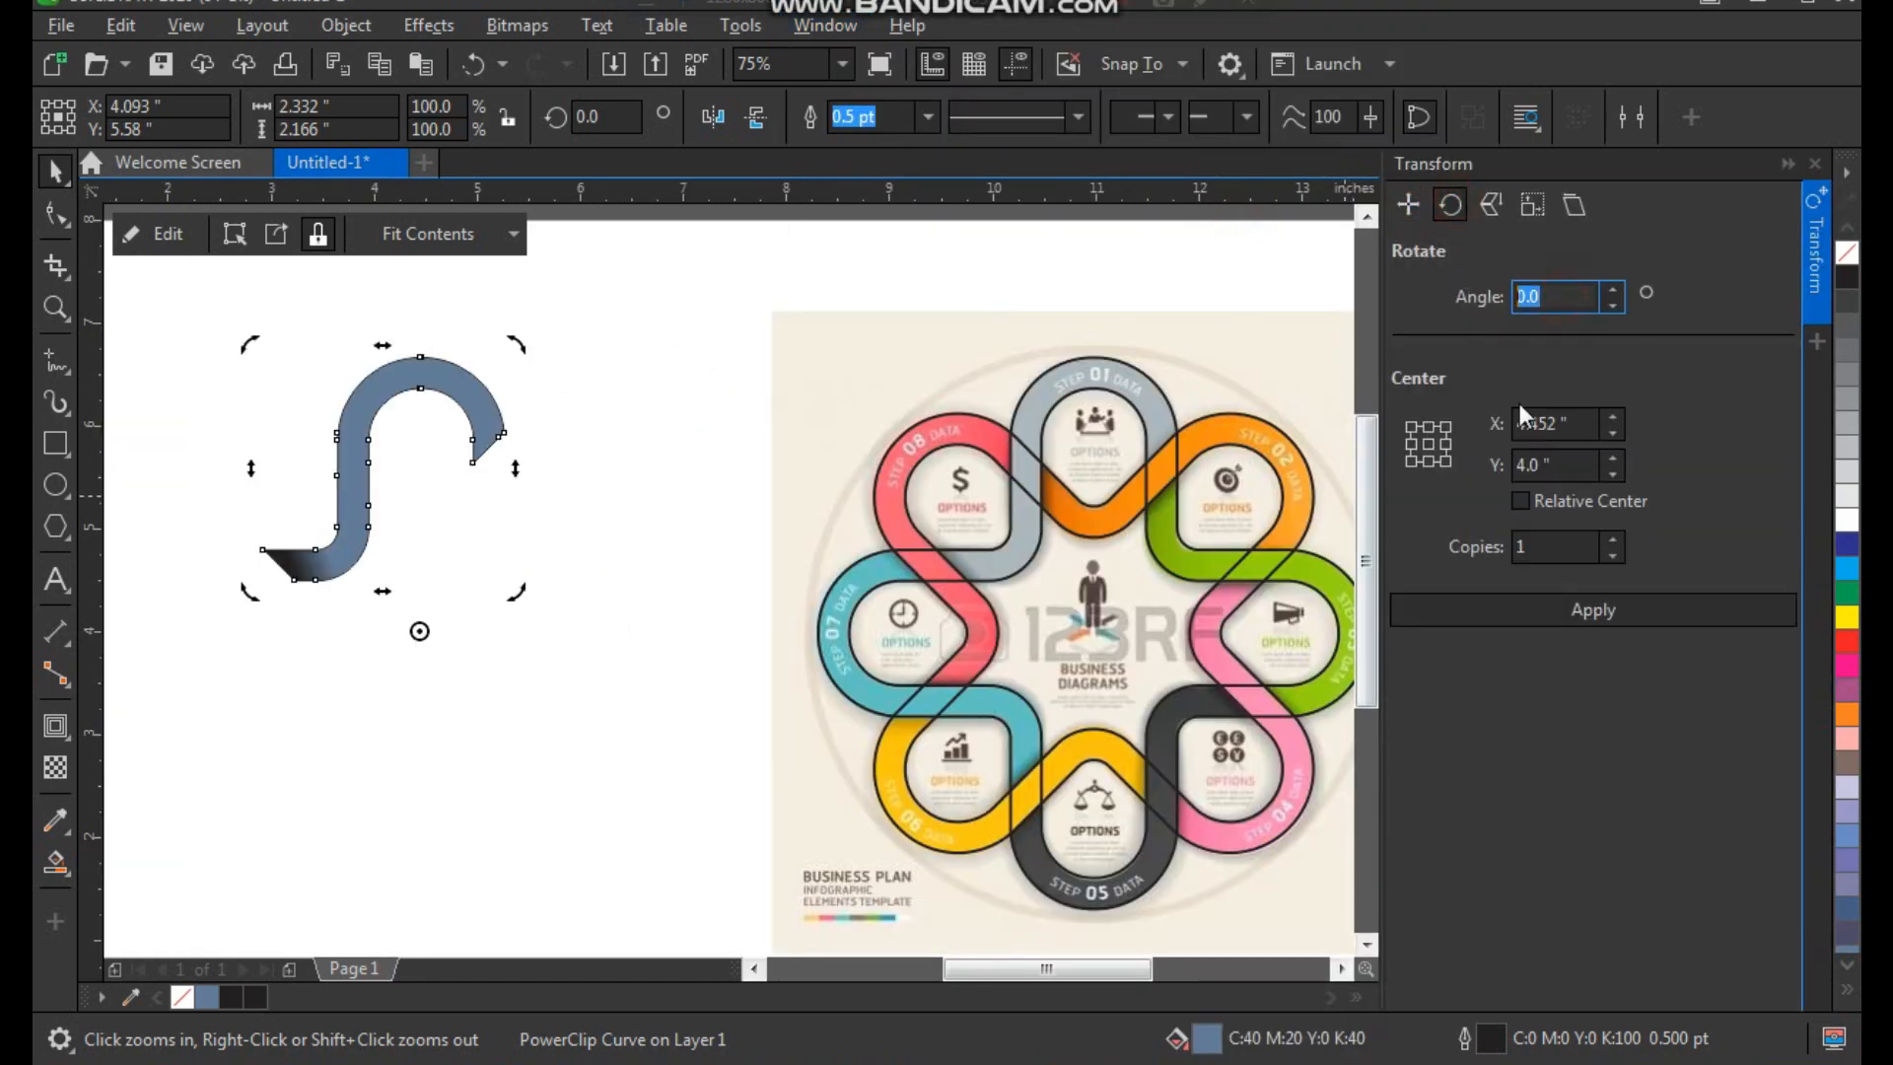
{"action": "type", "text": "90"}
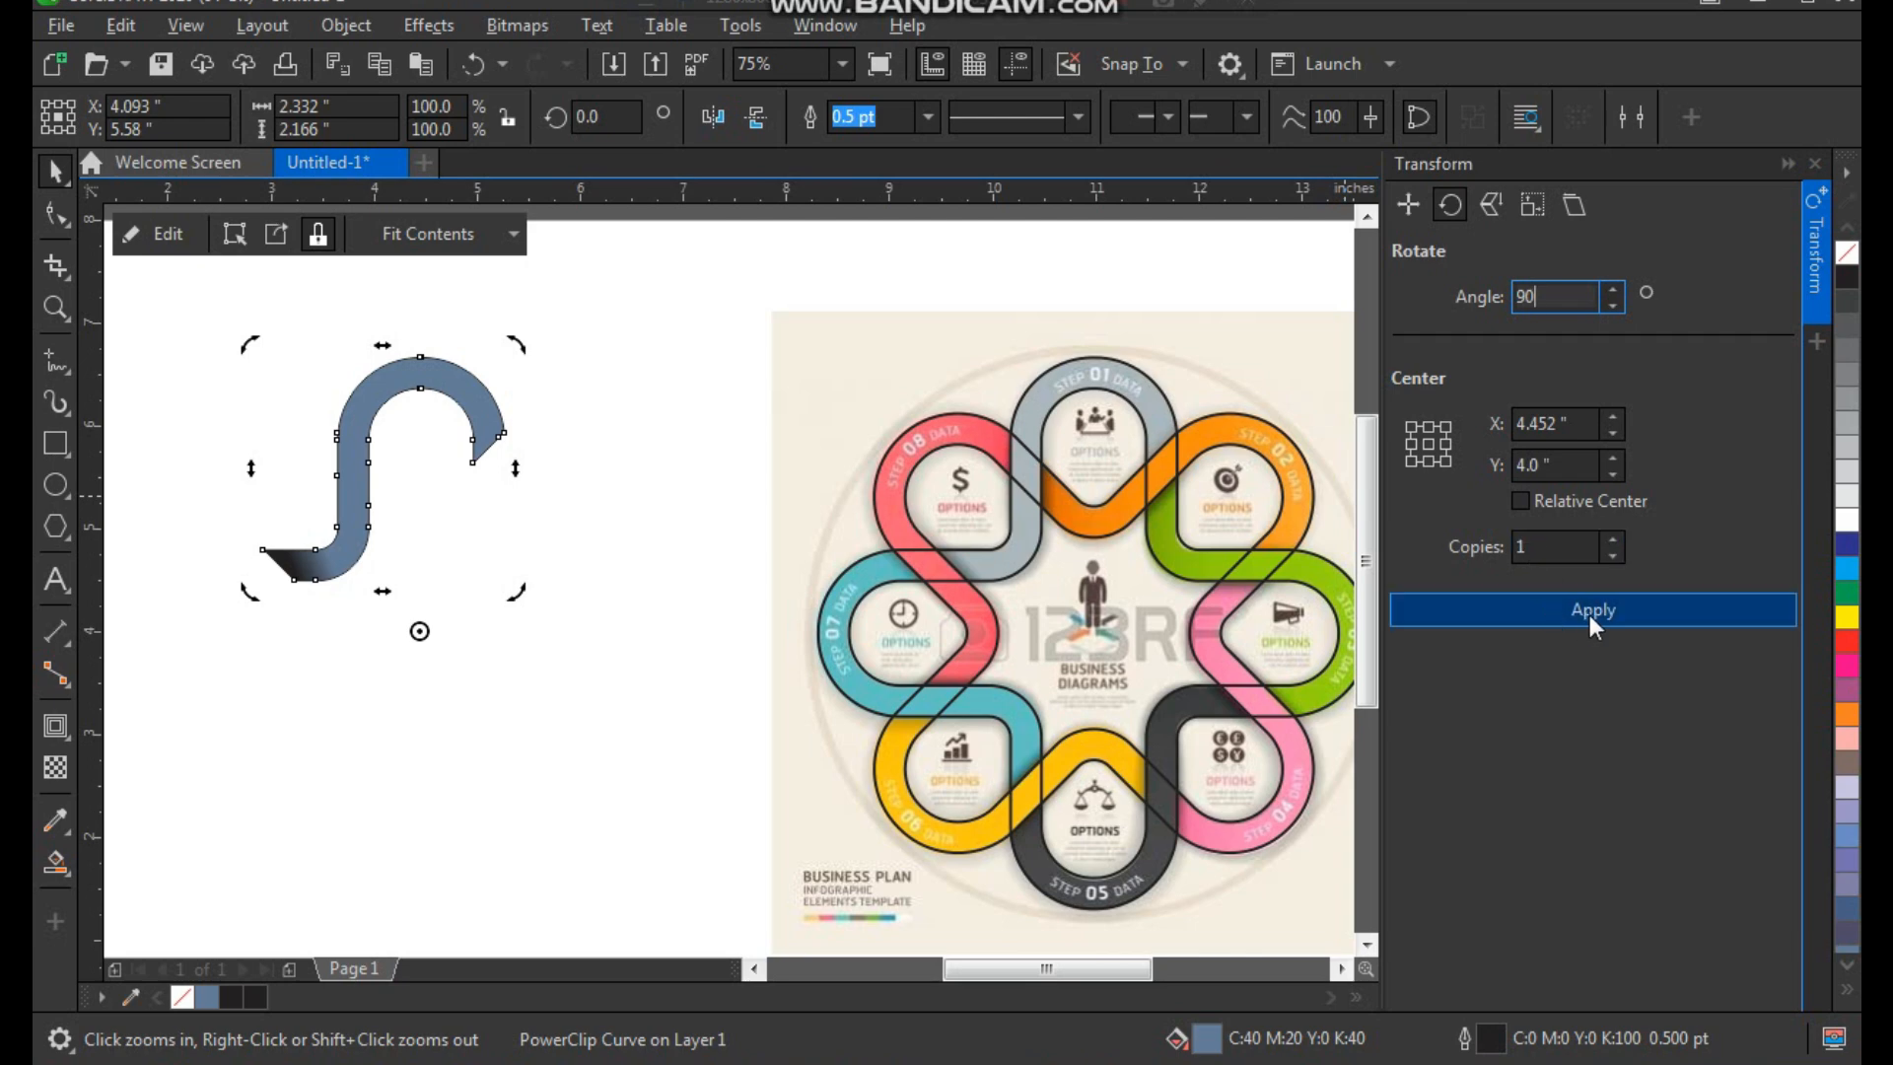
{"action": "left_click", "coordinate": [1589, 613]}
{"action": "left_click", "coordinate": [1590, 613]}
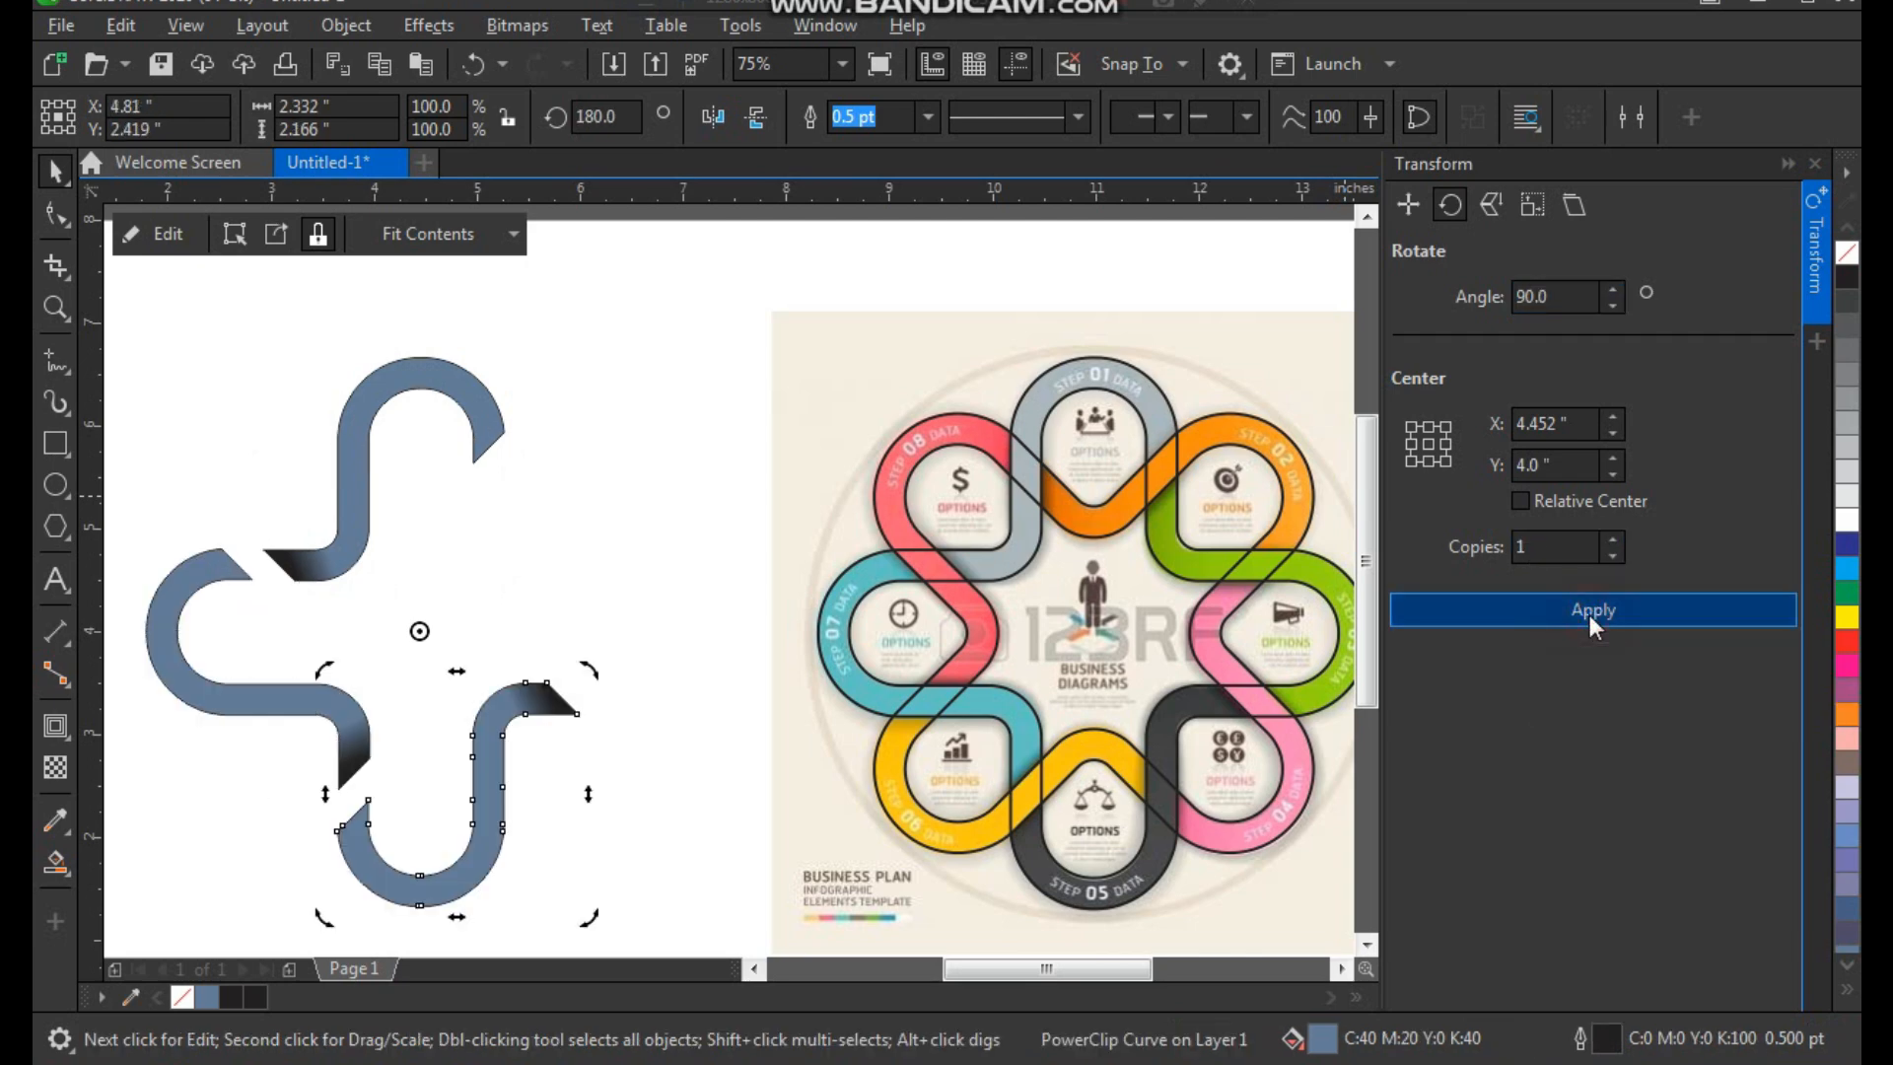
{"action": "left_click", "coordinate": [1577, 612]}
{"action": "left_click", "coordinate": [693, 404]}
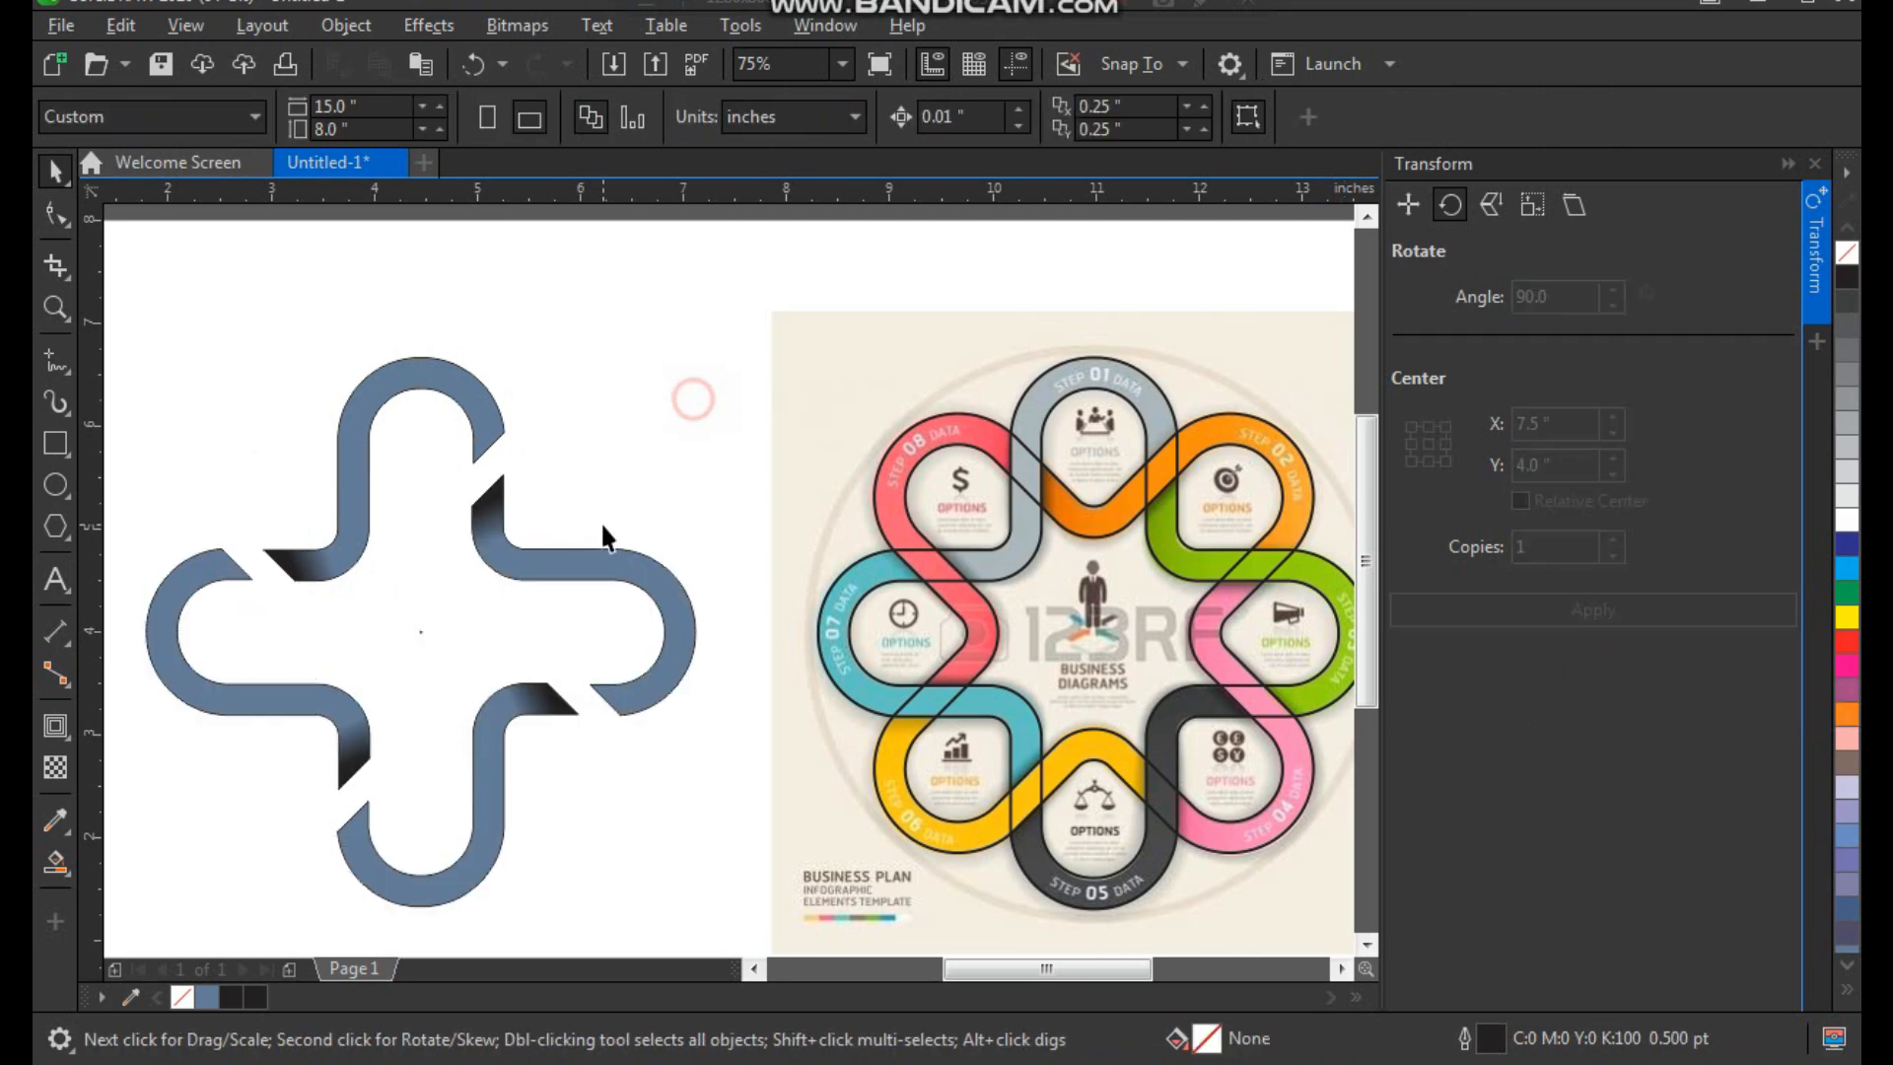
Step: Select all four blue bands and create a copy rotated an eighth of a turn clockwise about the dot, filling the diagonal loops
{"action": "left_click", "coordinate": [481, 426]}
{"action": "left_click", "coordinate": [569, 584], "text": "shift"}
{"action": "left_click", "coordinate": [547, 702], "text": "shift"}
{"action": "left_click", "coordinate": [342, 710], "text": "shift"}
{"action": "left_click", "coordinate": [483, 412]}
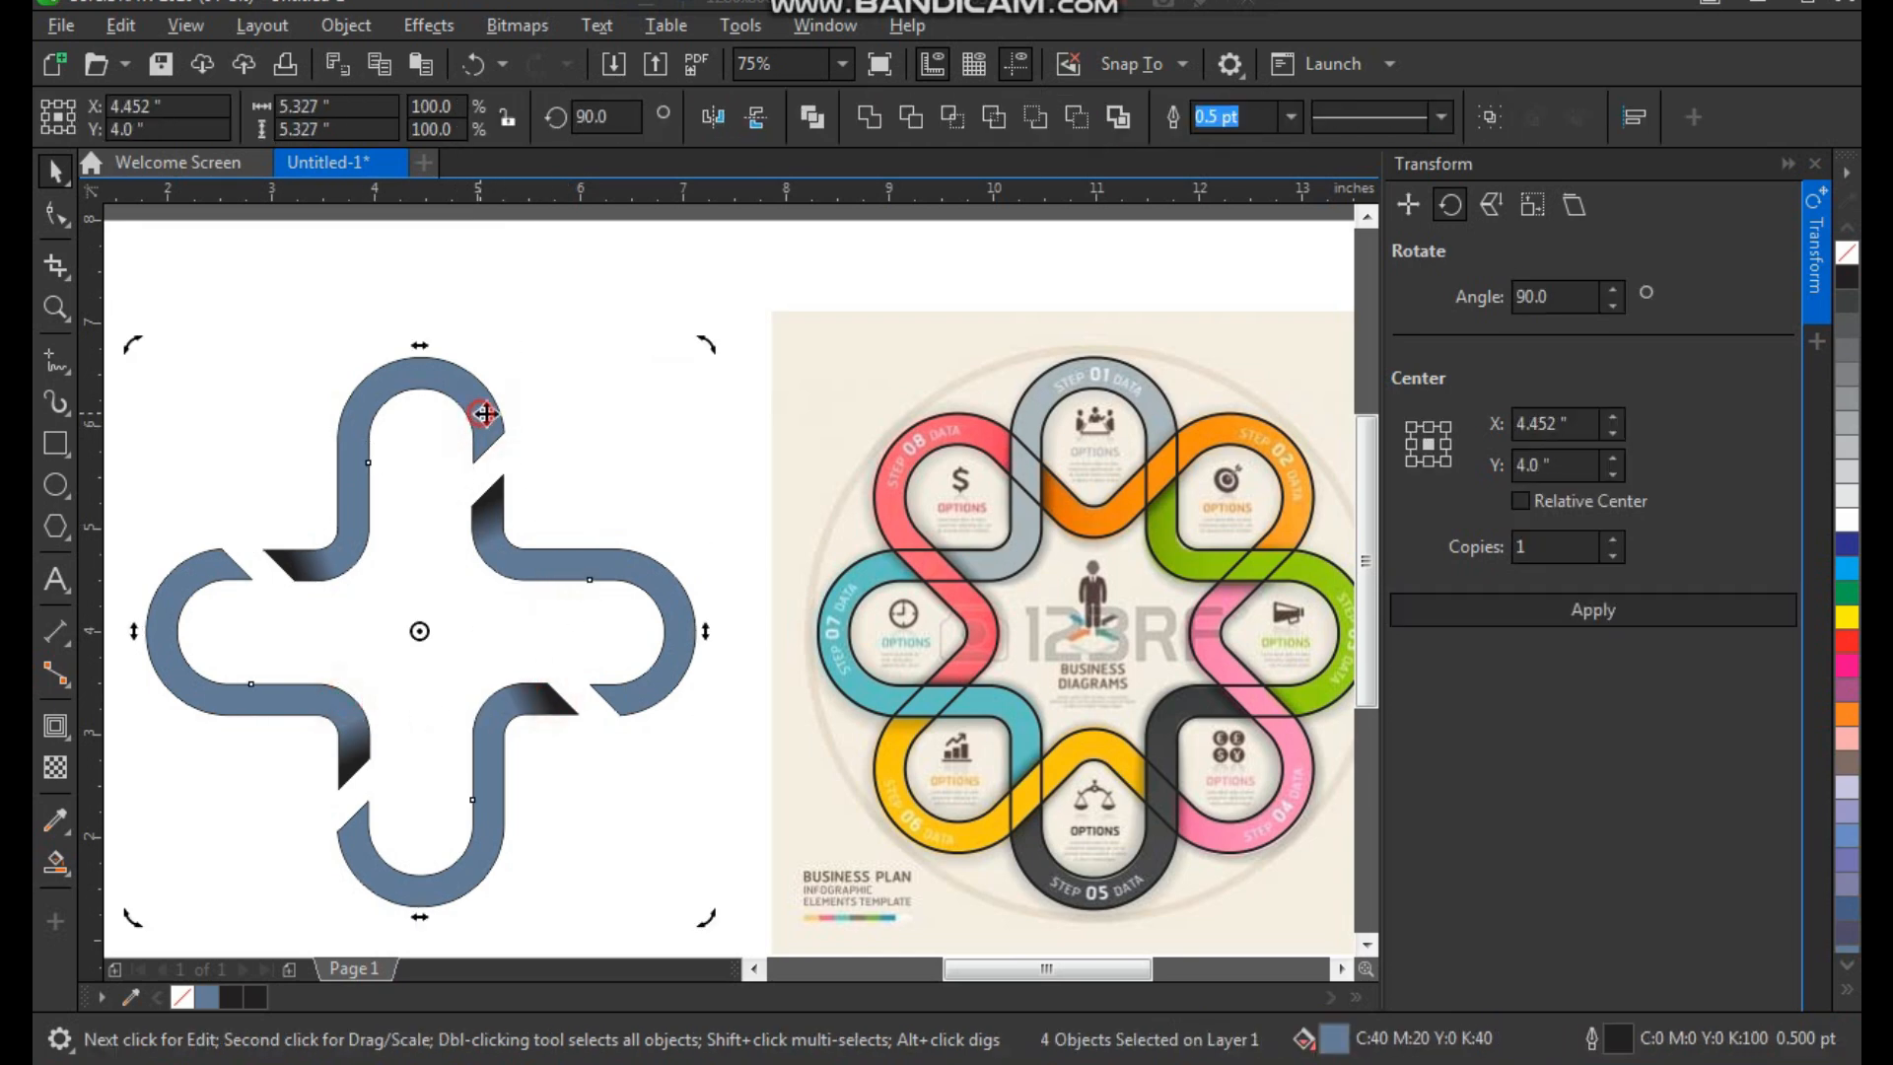
{"action": "left_click_drag", "start_coordinate": [701, 347], "coordinate": [794, 631]}
{"action": "left_click", "coordinate": [694, 387]}
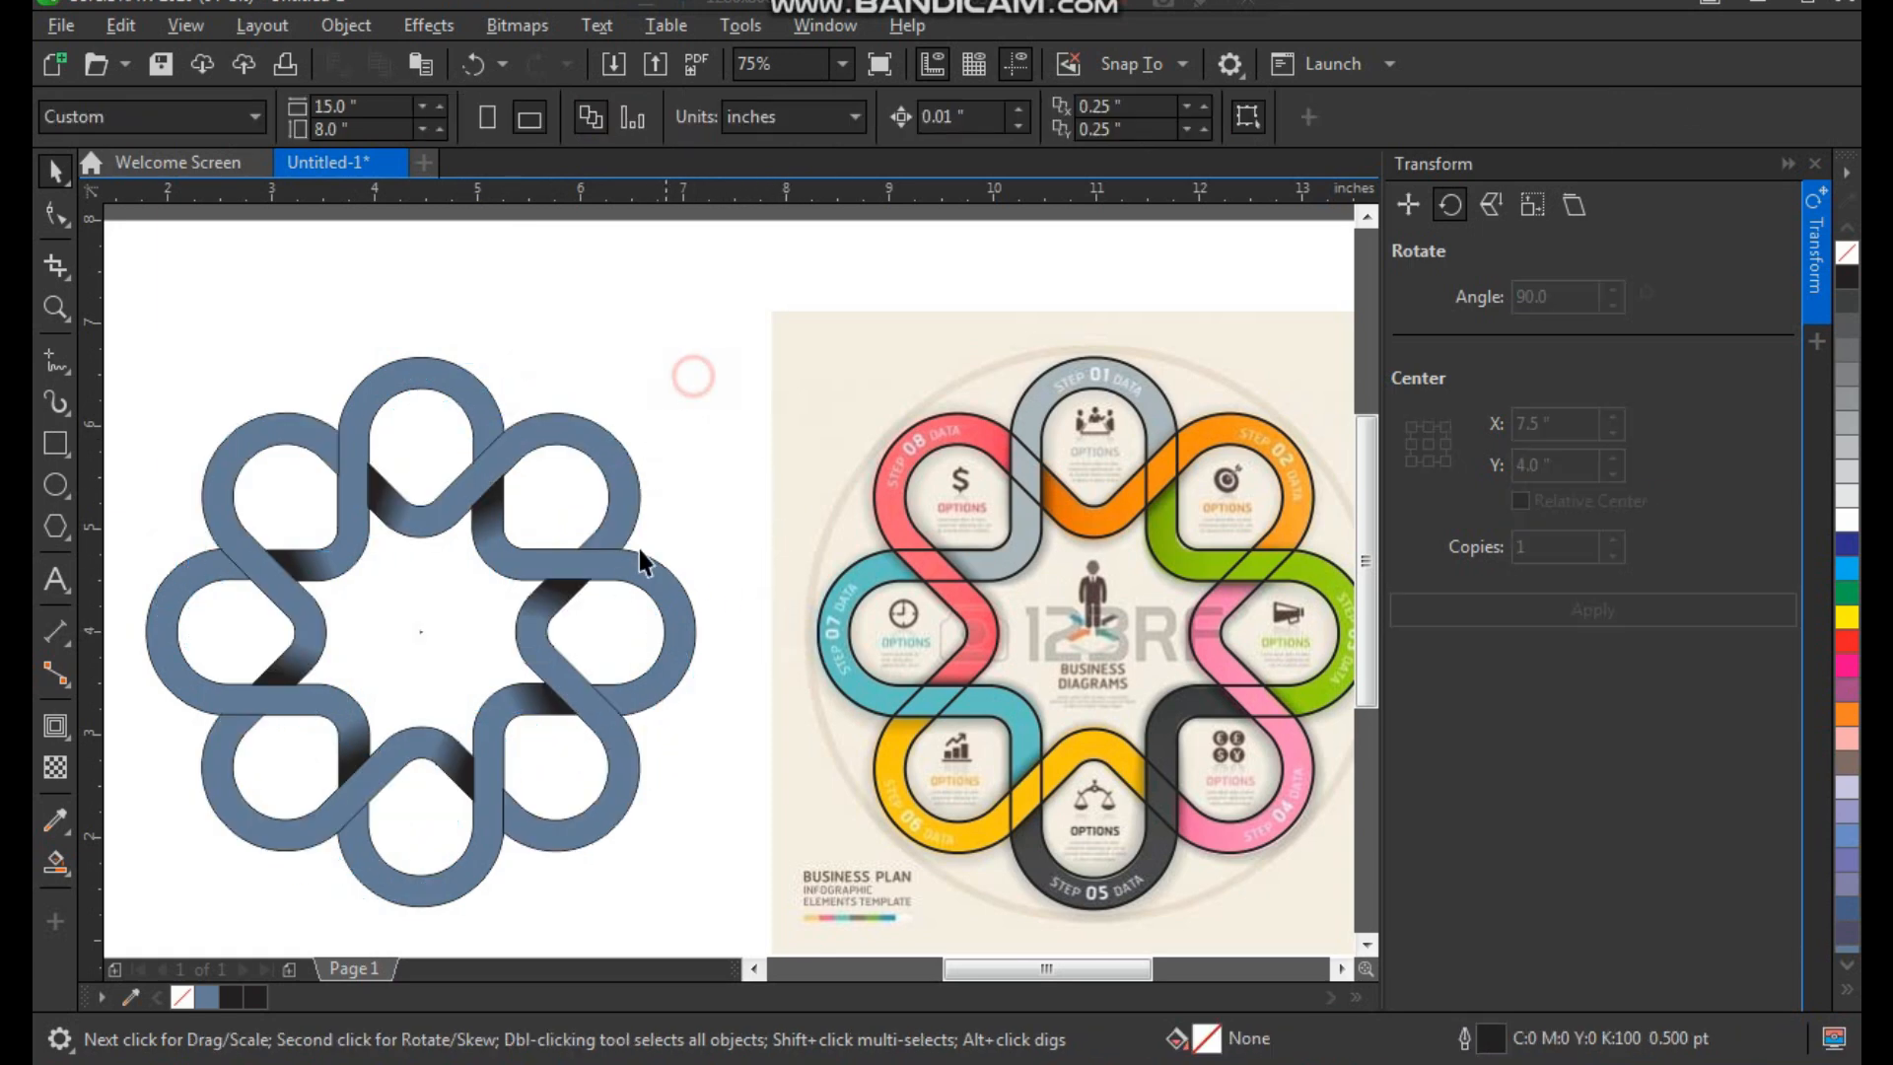
Step: Delete the black construction outlines lying over the reference infographic
{"action": "scroll", "coordinate": [532, 563], "scroll_direction": "down", "scroll_amount": 2}
{"action": "key", "text": "z"}
{"action": "left_click_drag", "start_coordinate": [659, 627], "coordinate": [1037, 775]}
{"action": "left_click_drag", "start_coordinate": [966, 702], "coordinate": [670, 854]}
{"action": "key", "text": "Delete"}
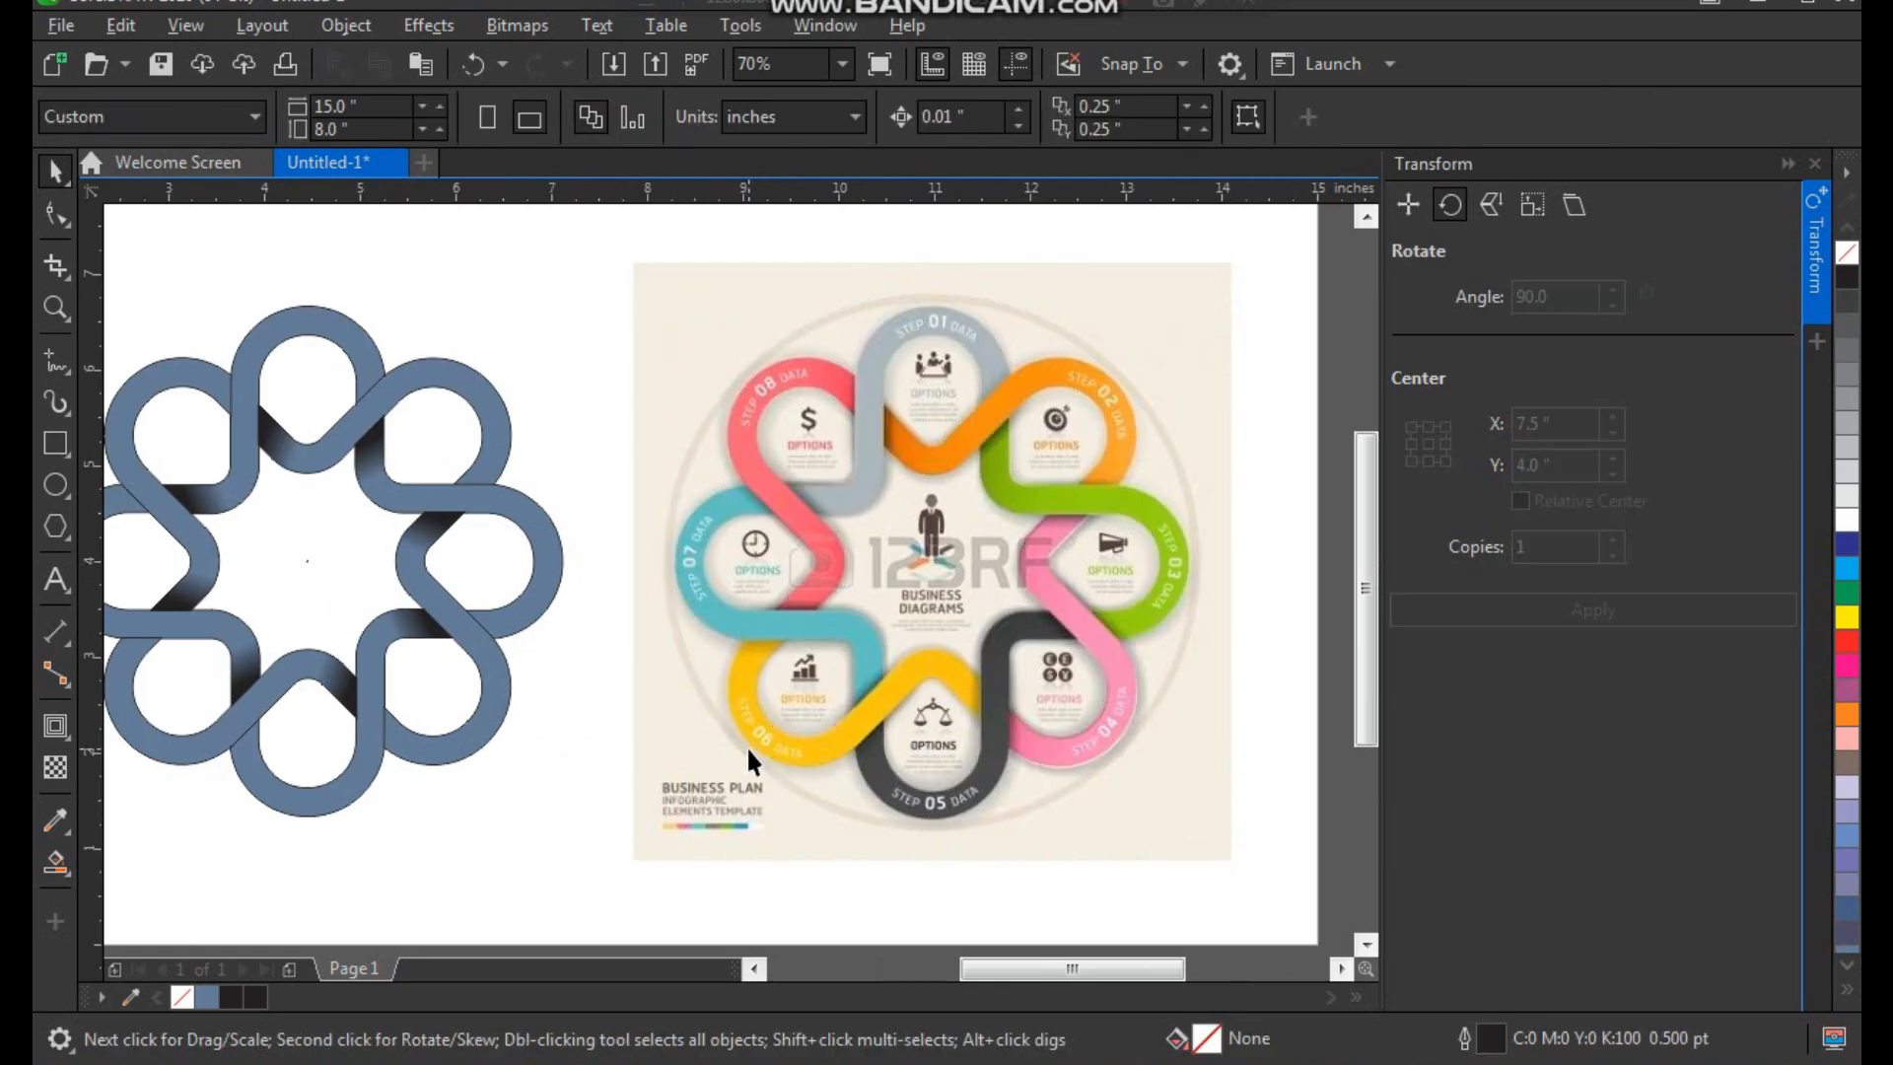
Step: Colour the top band grey and the upper-right band orange, sampling both colours from the matching loops of the reference
{"action": "left_click", "coordinate": [51, 826]}
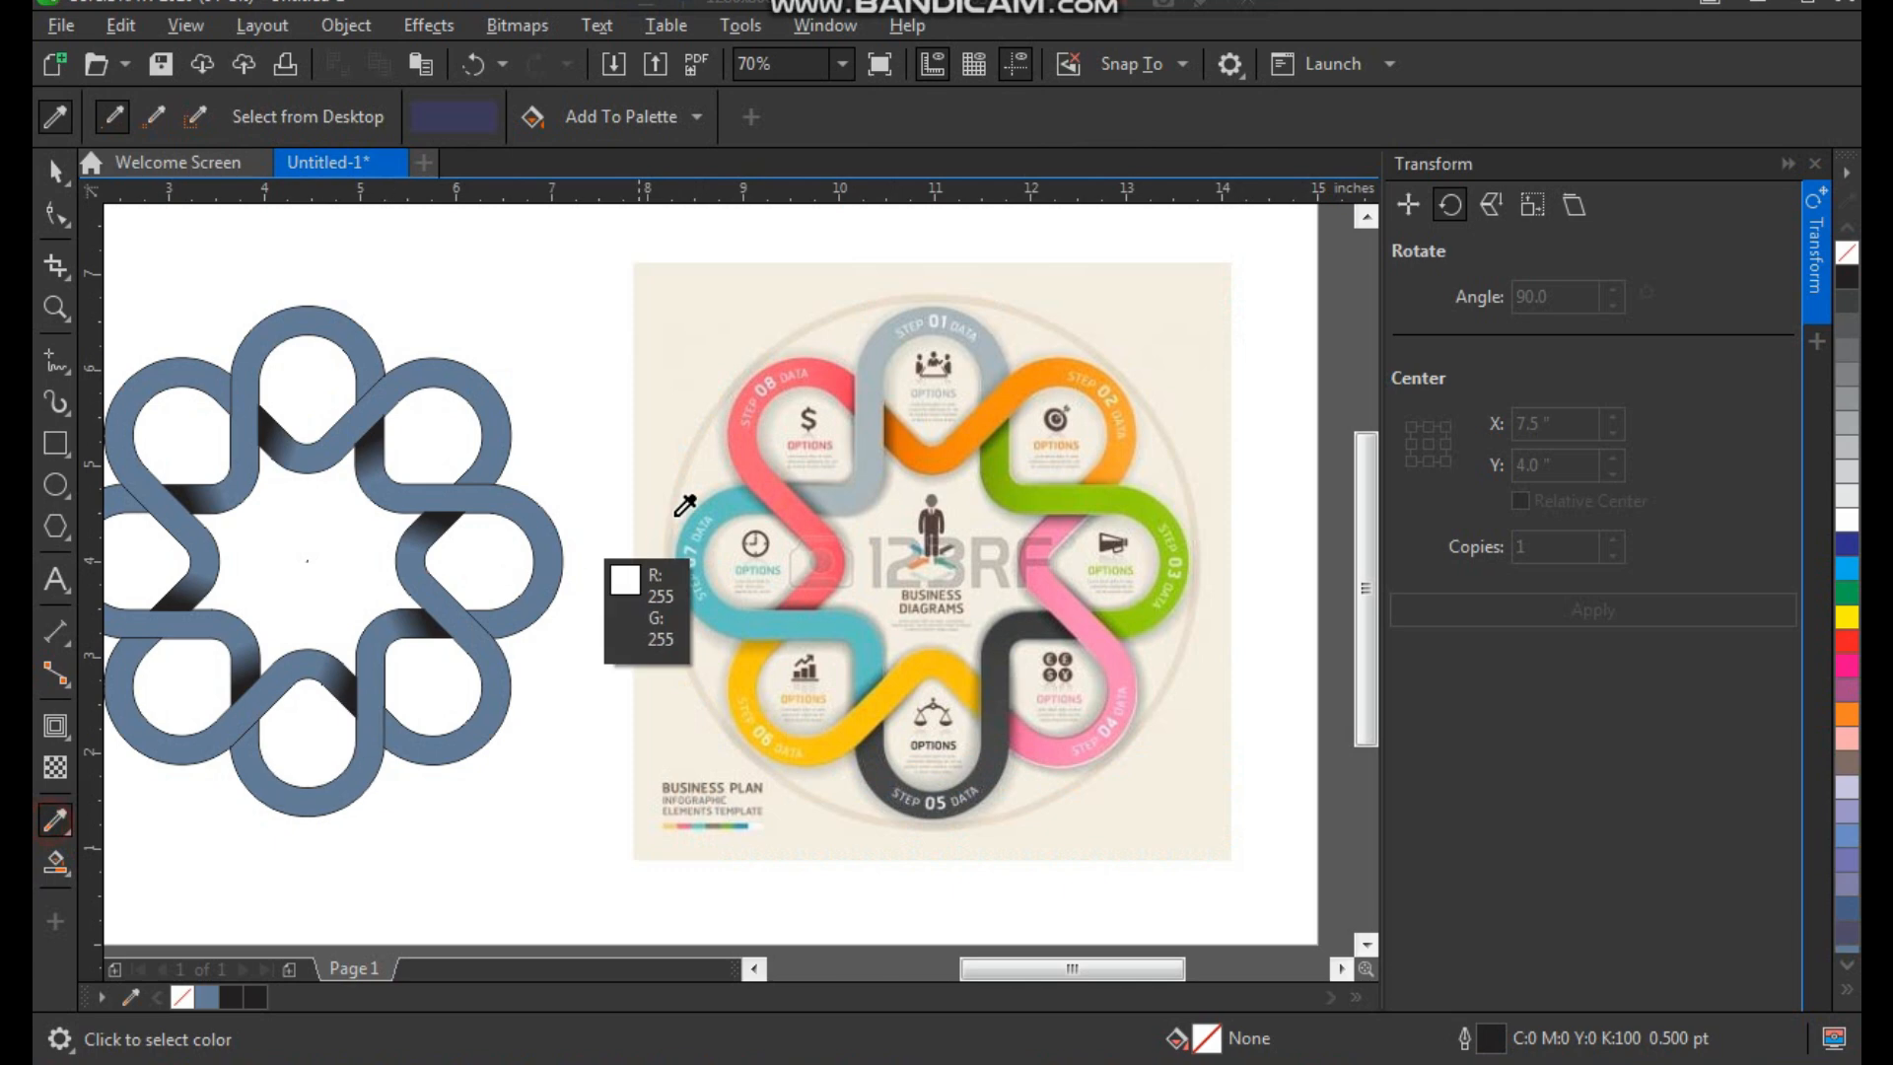
{"action": "left_click", "coordinate": [891, 333]}
{"action": "left_click", "coordinate": [349, 341]}
{"action": "key", "text": "space"}
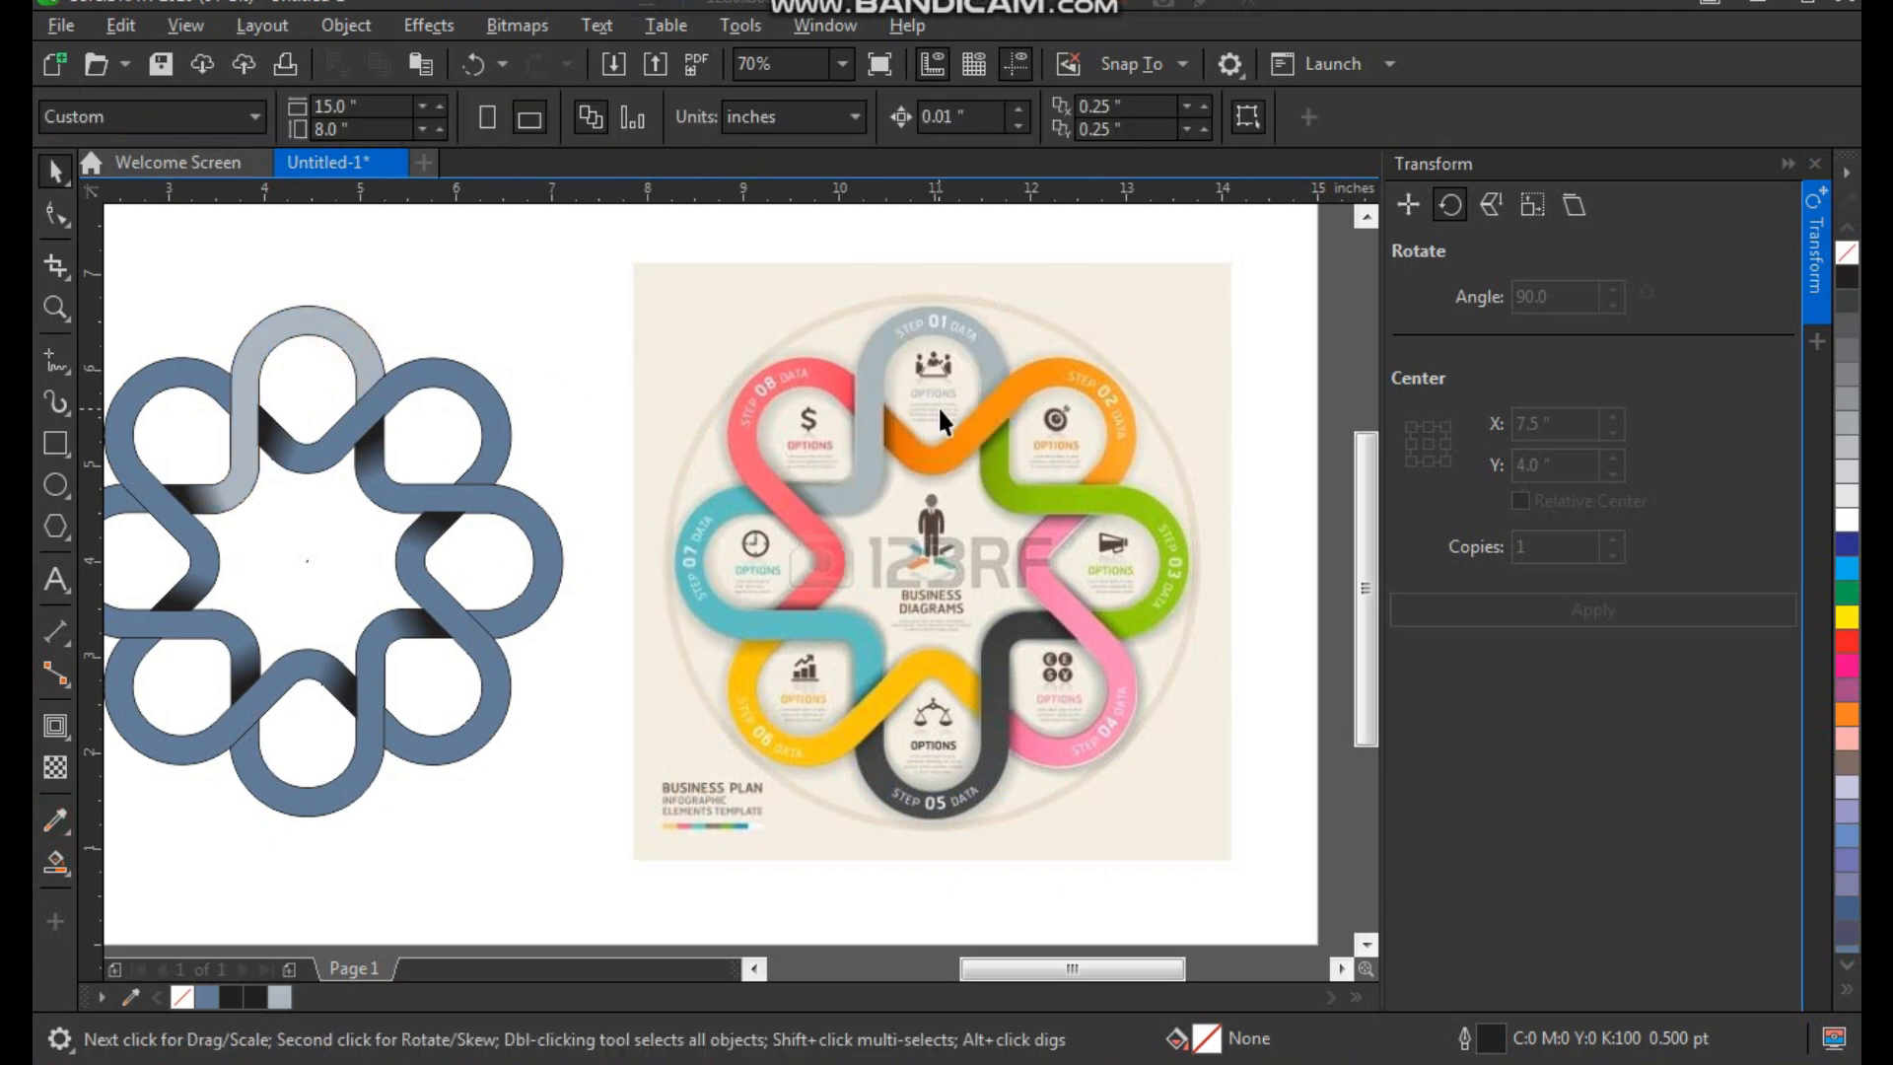
{"action": "key", "text": "space"}
{"action": "left_click", "coordinate": [1031, 372]}
{"action": "left_click", "coordinate": [451, 384]}
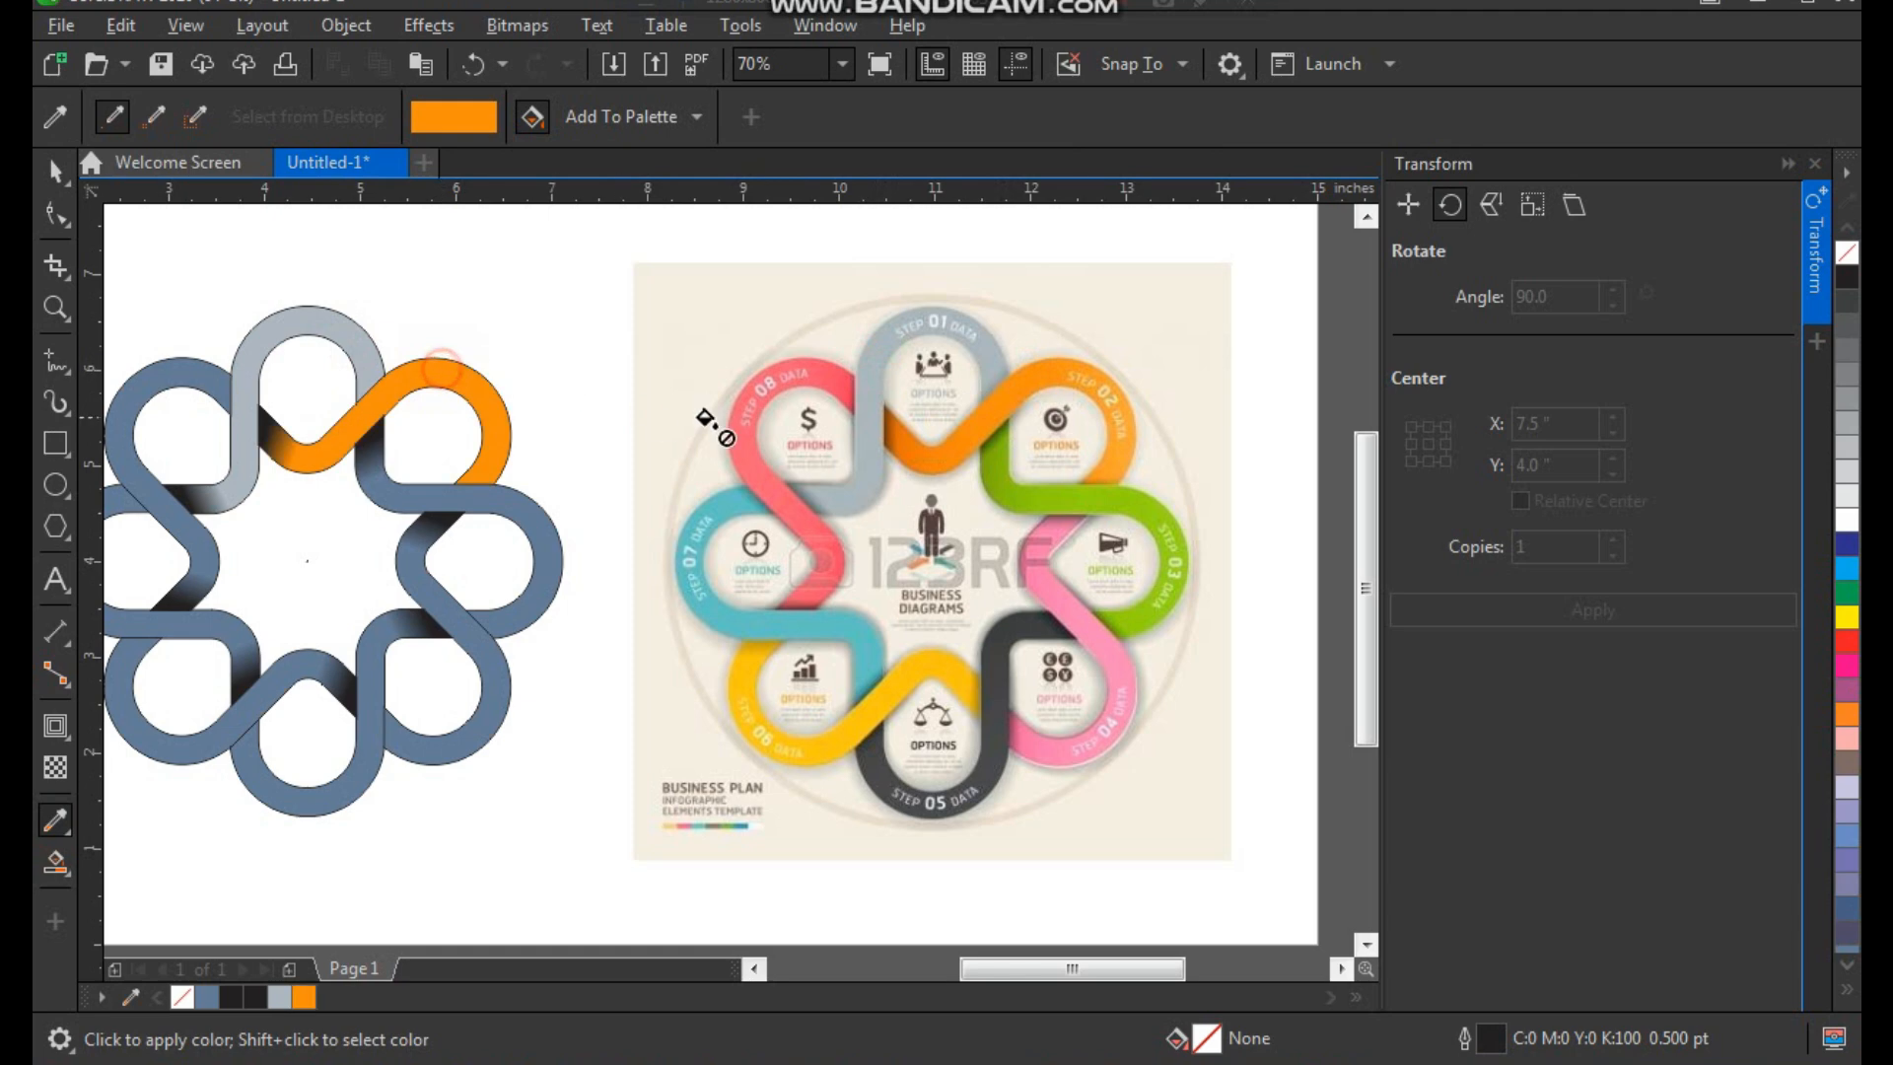
Step: Colour the right-hand band green and the lower-right band pink with colours sampled from reference loops 03 and 04
{"action": "key", "text": "space"}
{"action": "key", "text": "space"}
{"action": "left_click", "coordinate": [1080, 499]}
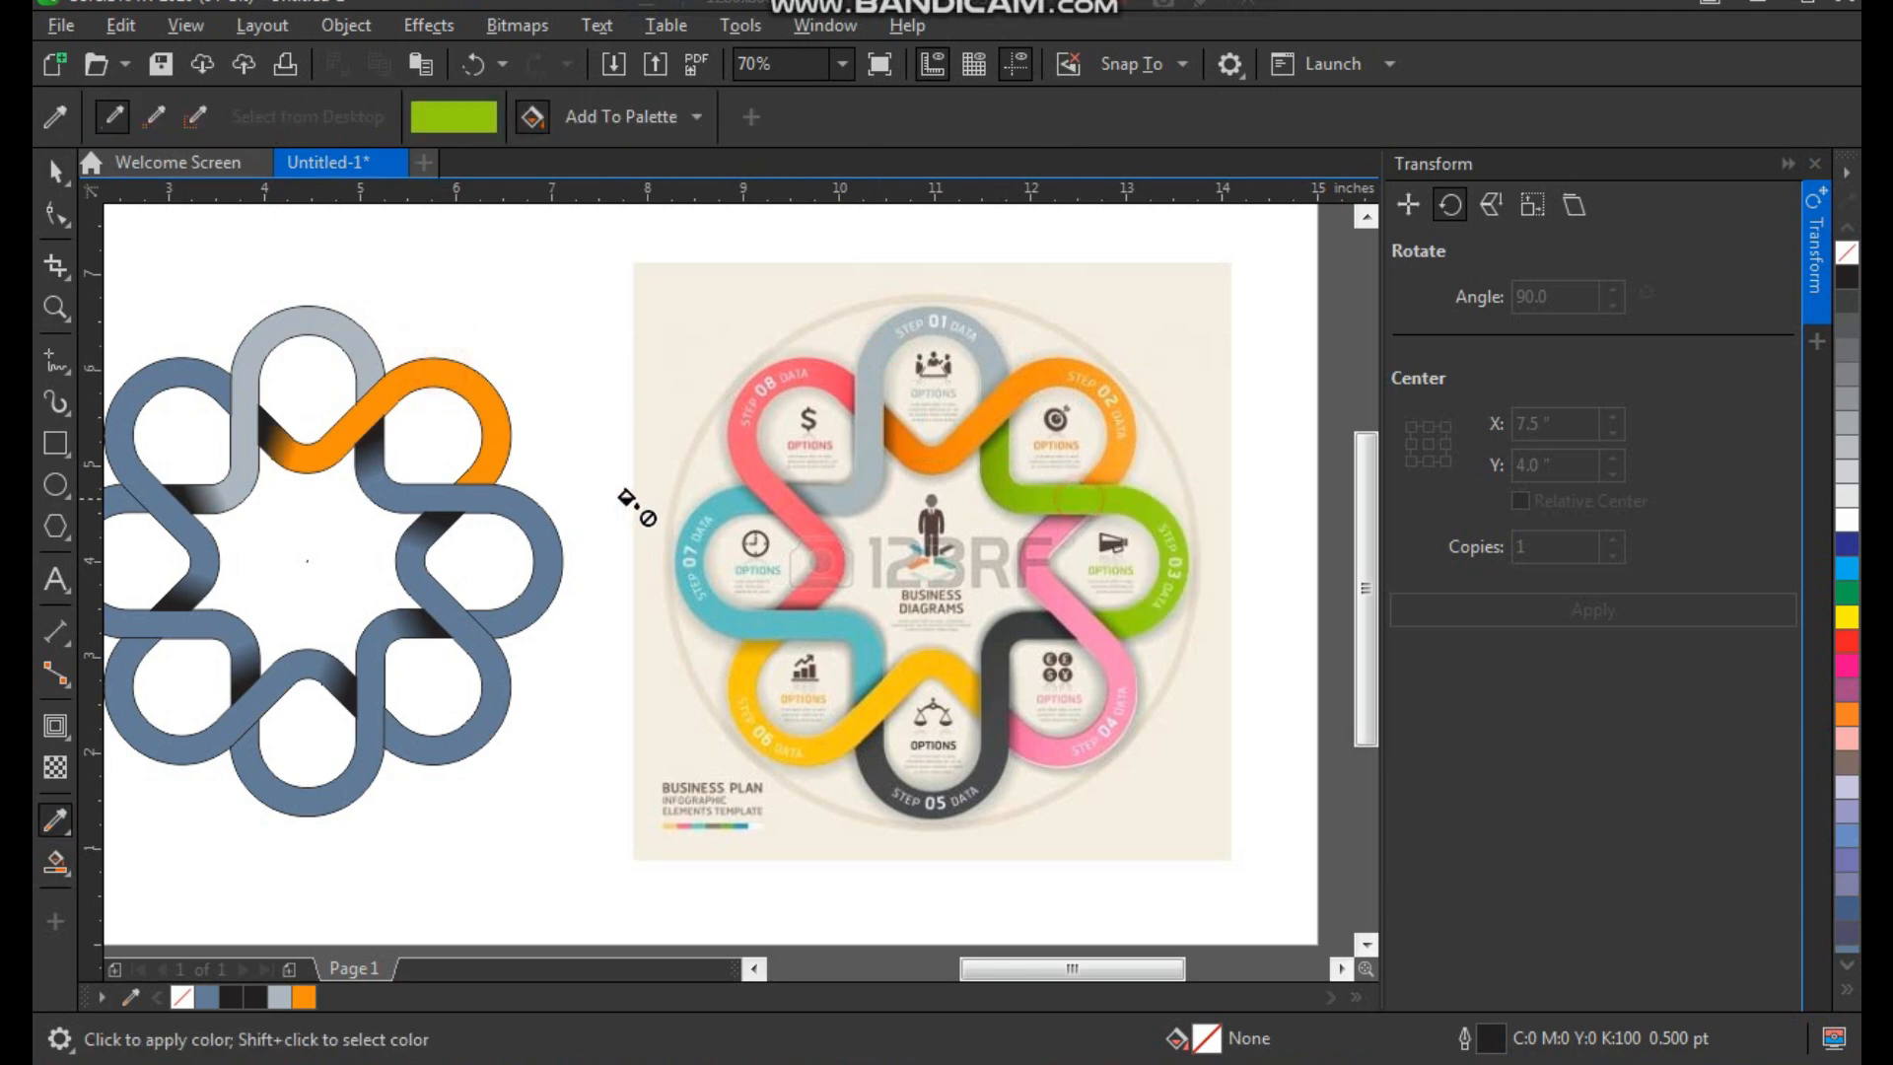
{"action": "left_click", "coordinate": [517, 495]}
{"action": "key", "text": "space"}
{"action": "key", "text": "space"}
{"action": "left_click", "coordinate": [1053, 592]}
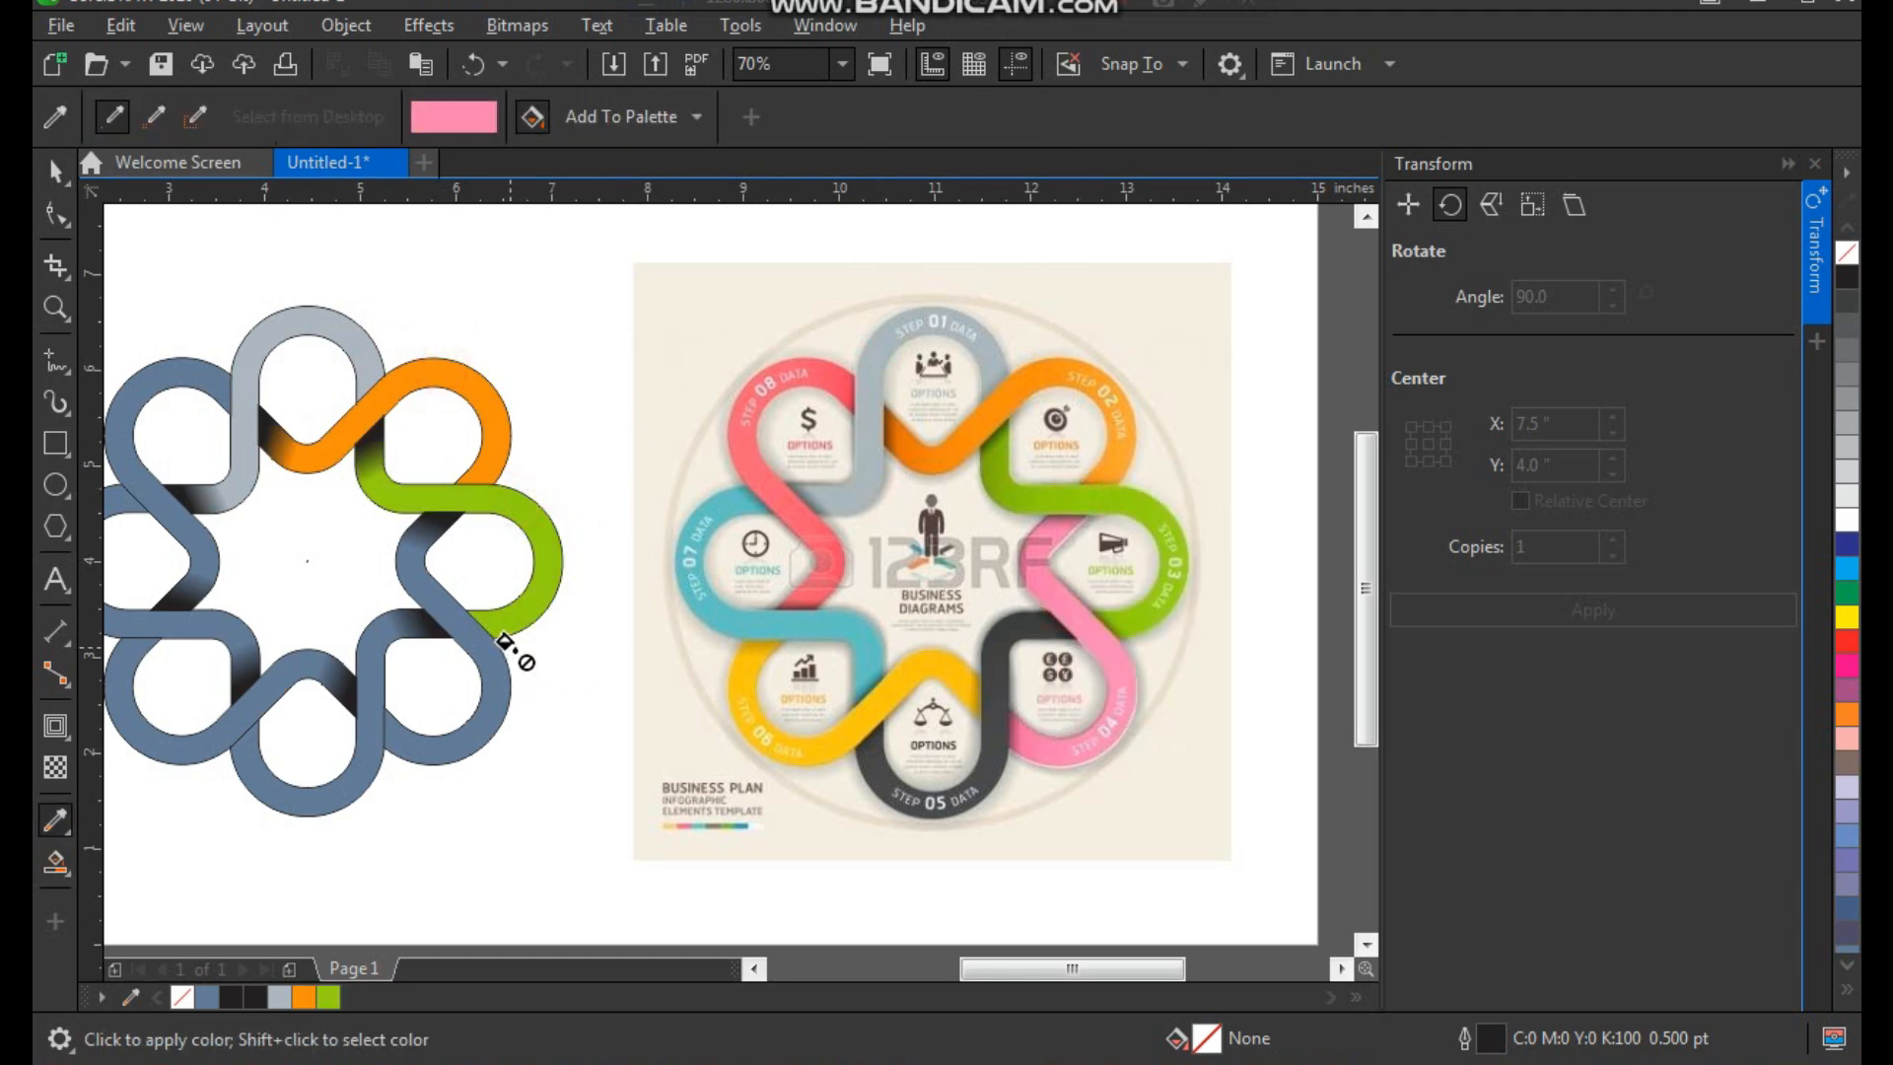
{"action": "left_click", "coordinate": [481, 641]}
Step: Colour the bottom band dark grey and the lower-left band yellow with colours sampled from reference loops 05 and 06
{"action": "key", "text": "space"}
{"action": "key", "text": "space"}
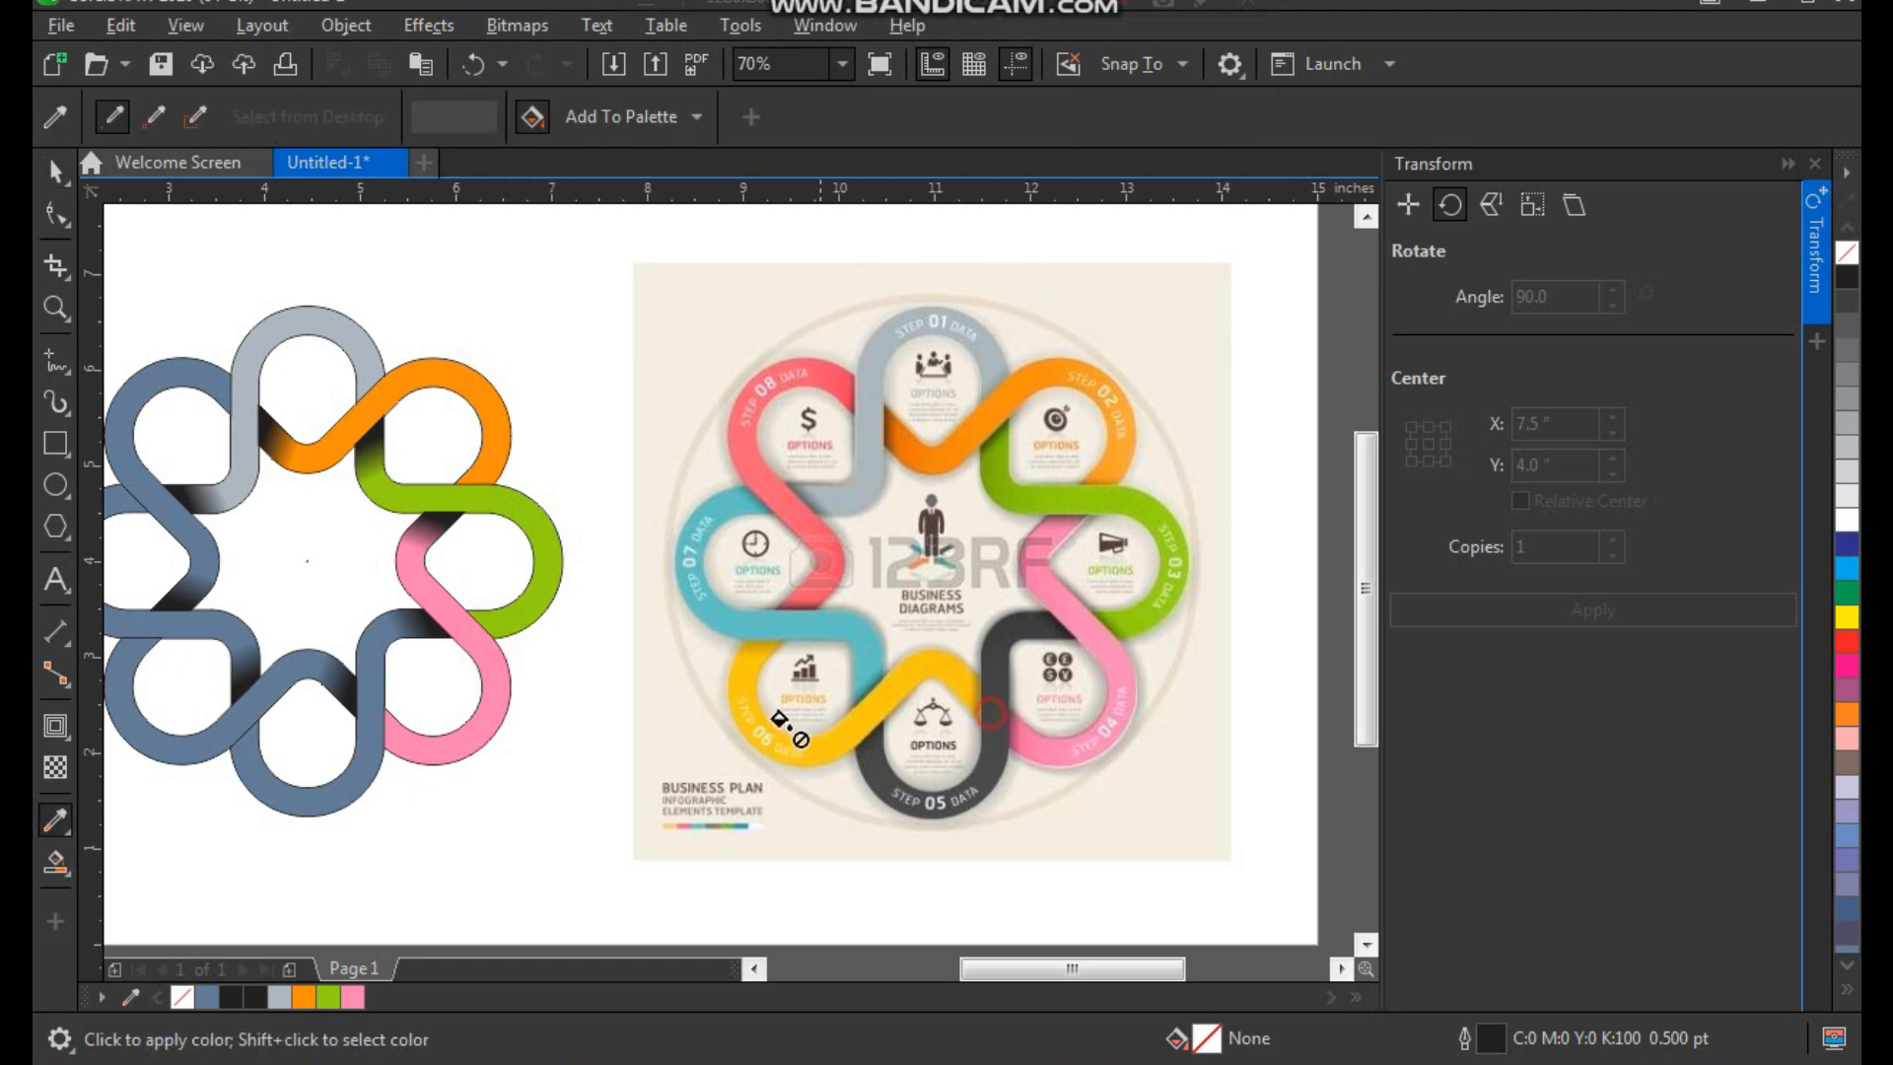
{"action": "left_click", "coordinate": [361, 781]}
{"action": "key", "text": "space"}
{"action": "key", "text": "space"}
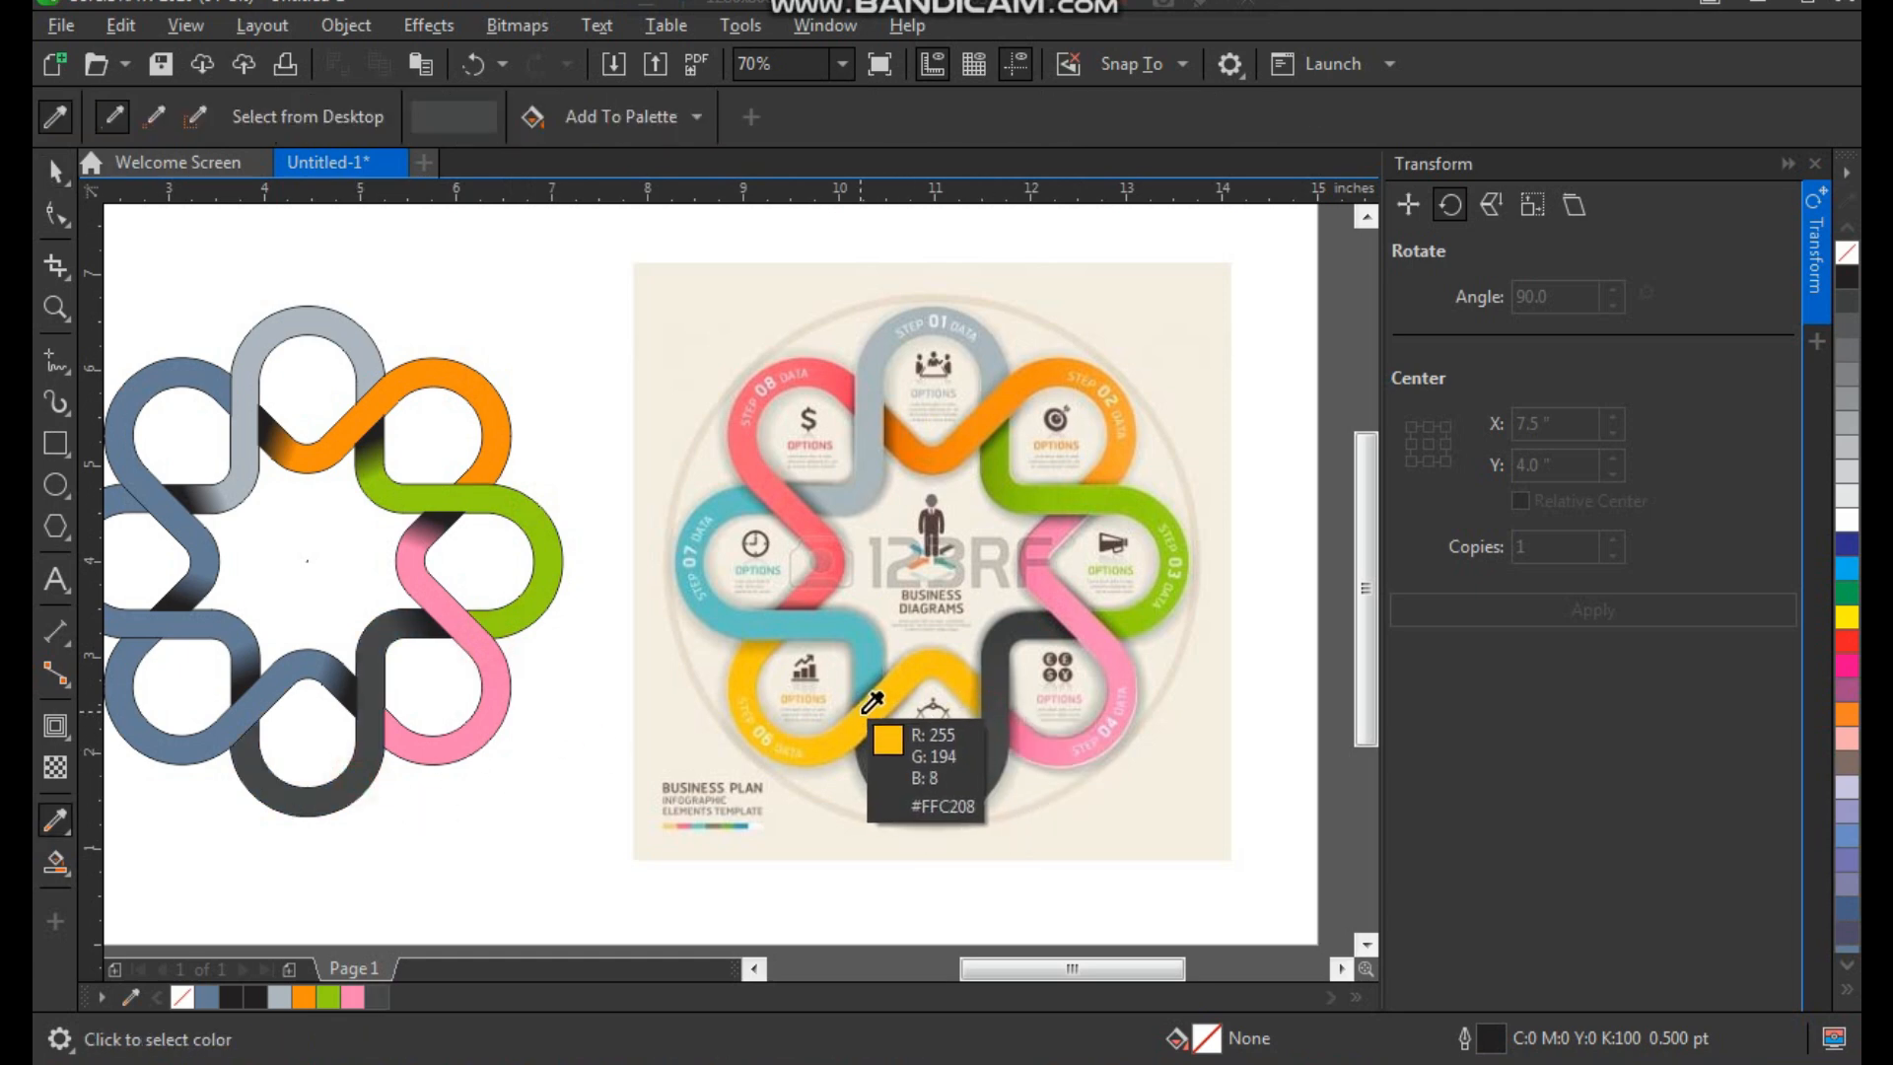
{"action": "left_click", "coordinate": [868, 702]}
{"action": "left_click", "coordinate": [225, 727]}
Step: Colour the left-hand band teal and the upper-left band coral red with colours sampled from reference loops 07 and 08
{"action": "key", "text": "space"}
{"action": "key", "text": "space"}
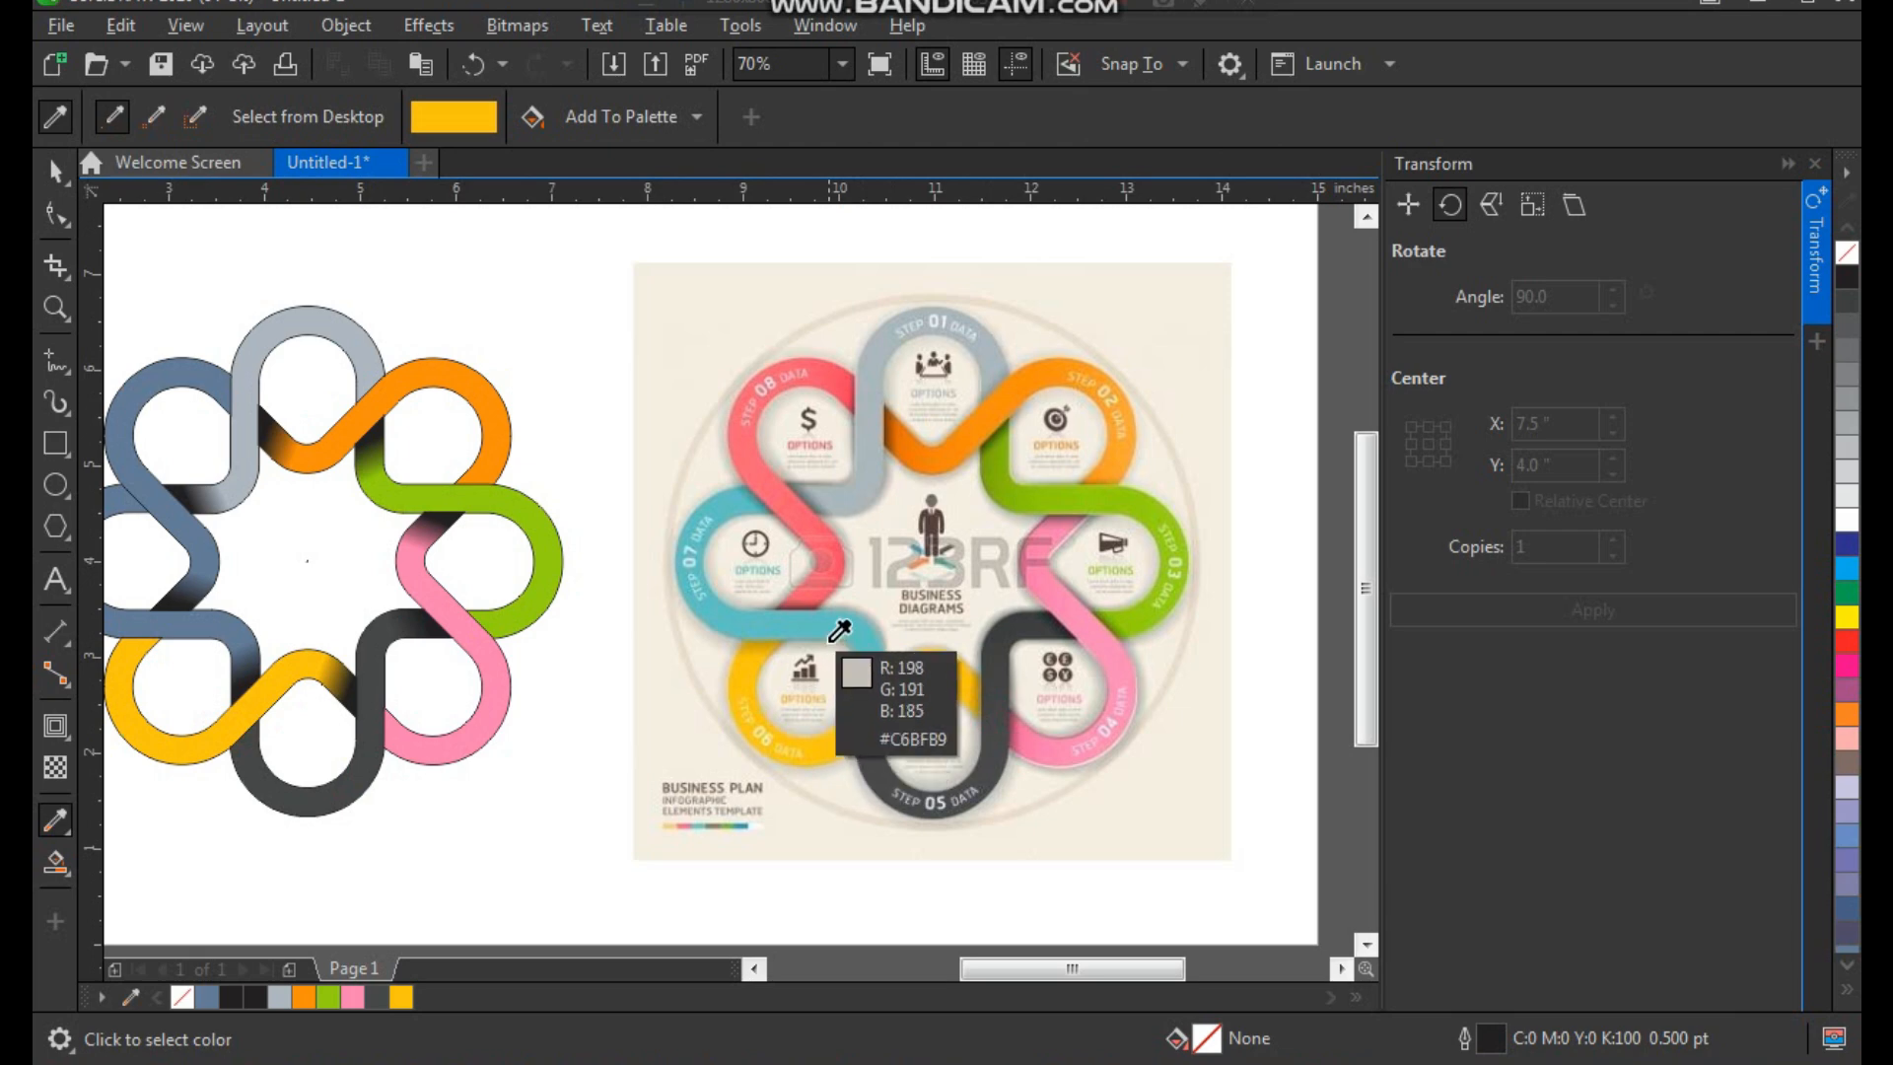
{"action": "left_click", "coordinate": [803, 627]}
{"action": "left_click", "coordinate": [176, 627]}
{"action": "key", "text": "space"}
{"action": "key", "text": "space"}
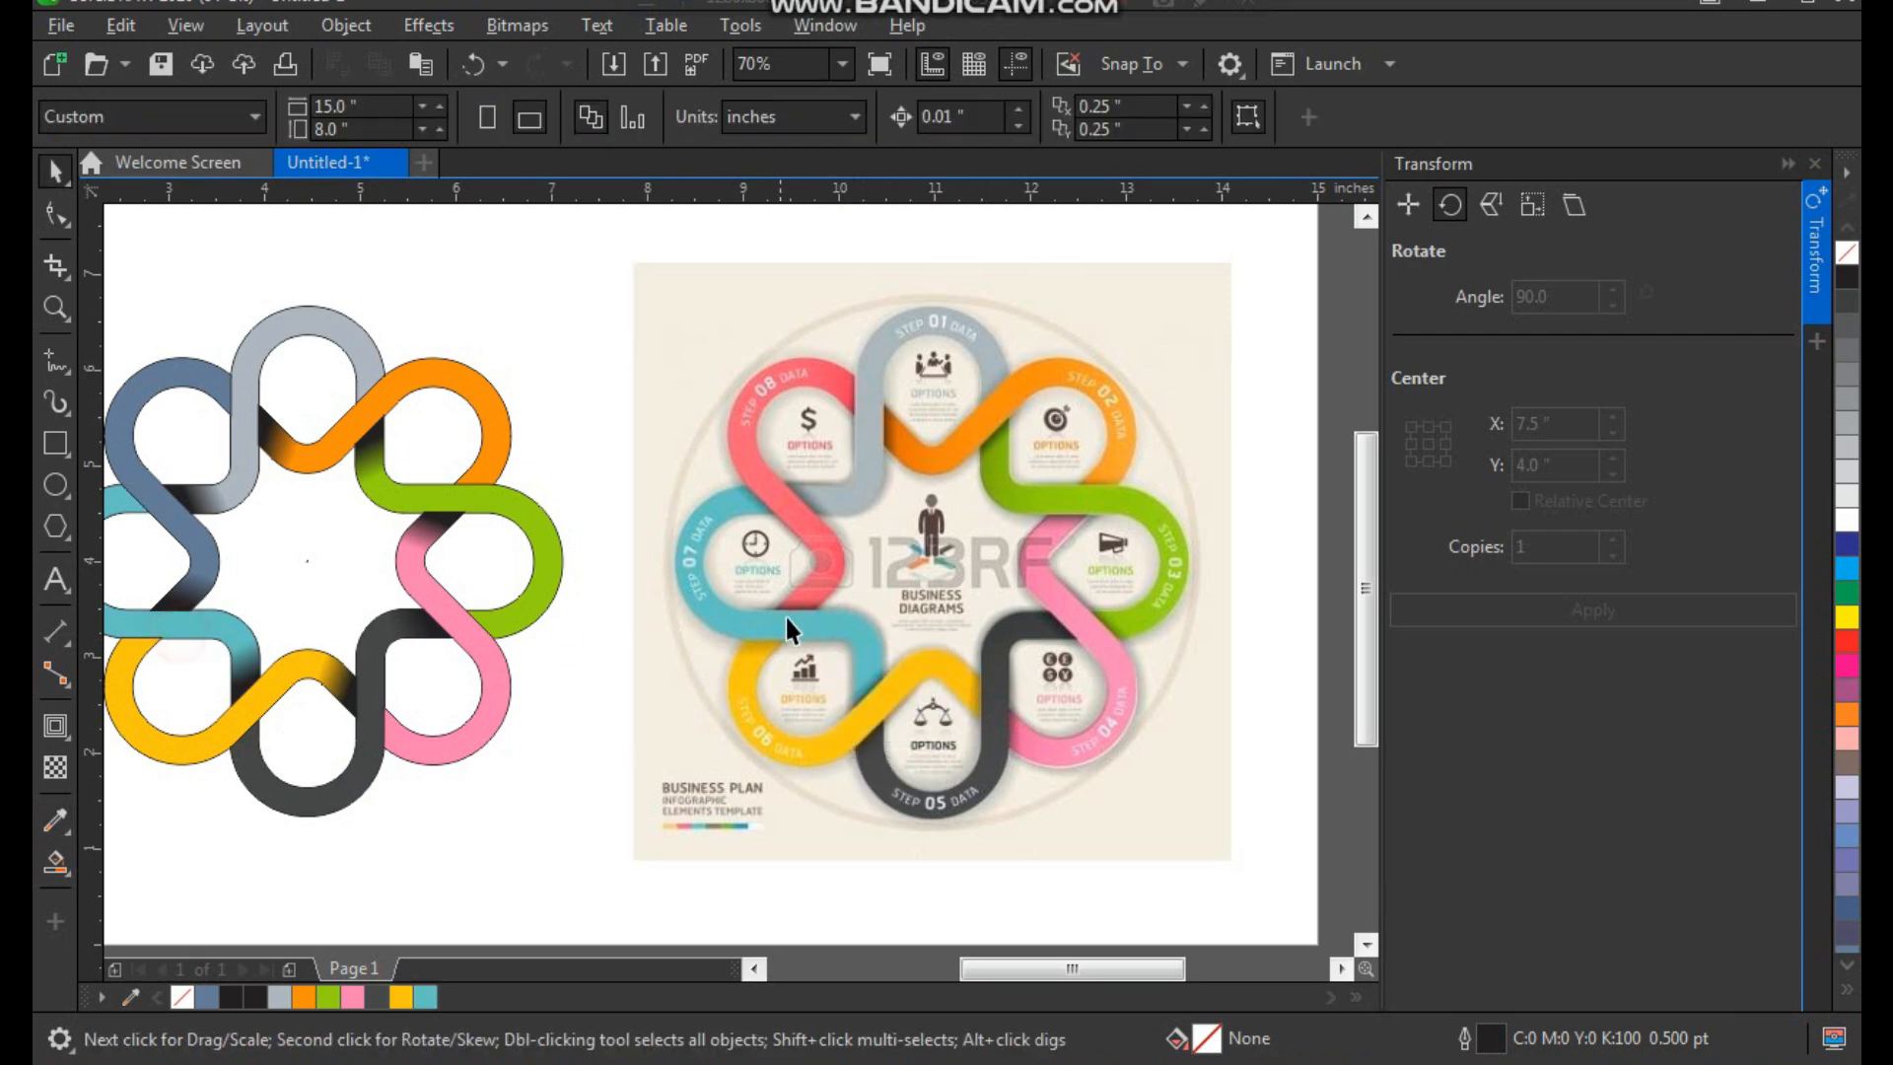
{"action": "left_click", "coordinate": [784, 498]}
{"action": "left_click", "coordinate": [170, 507]}
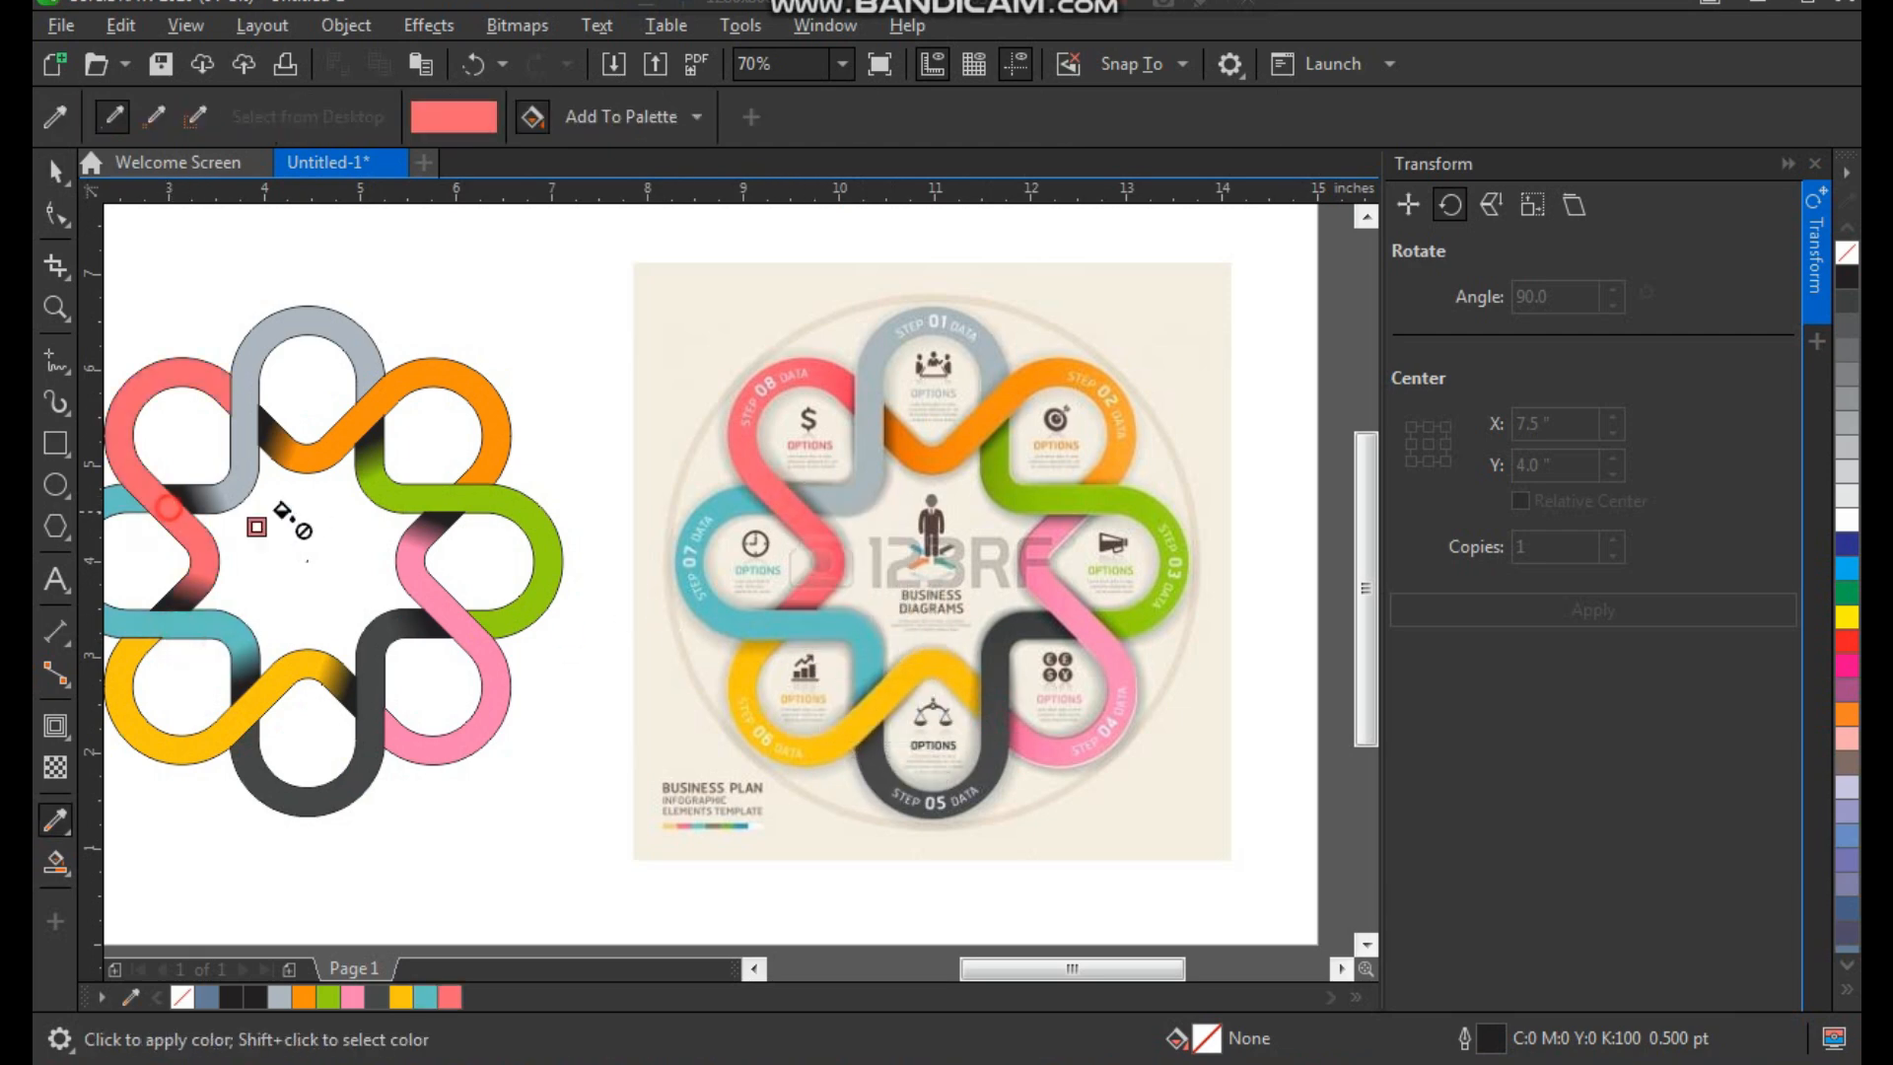
{"action": "key", "text": "space"}
{"action": "key", "text": "space"}
Step: Group all eight coloured bands with the centre dot and shift the group slightly left on the page
{"action": "scroll", "coordinate": [548, 526], "scroll_direction": "down", "scroll_amount": 2}
{"action": "key", "text": "z"}
{"action": "scroll", "coordinate": [392, 574], "scroll_direction": "up", "scroll_amount": 2}
{"action": "left_click_drag", "start_coordinate": [763, 289], "coordinate": [222, 875]}
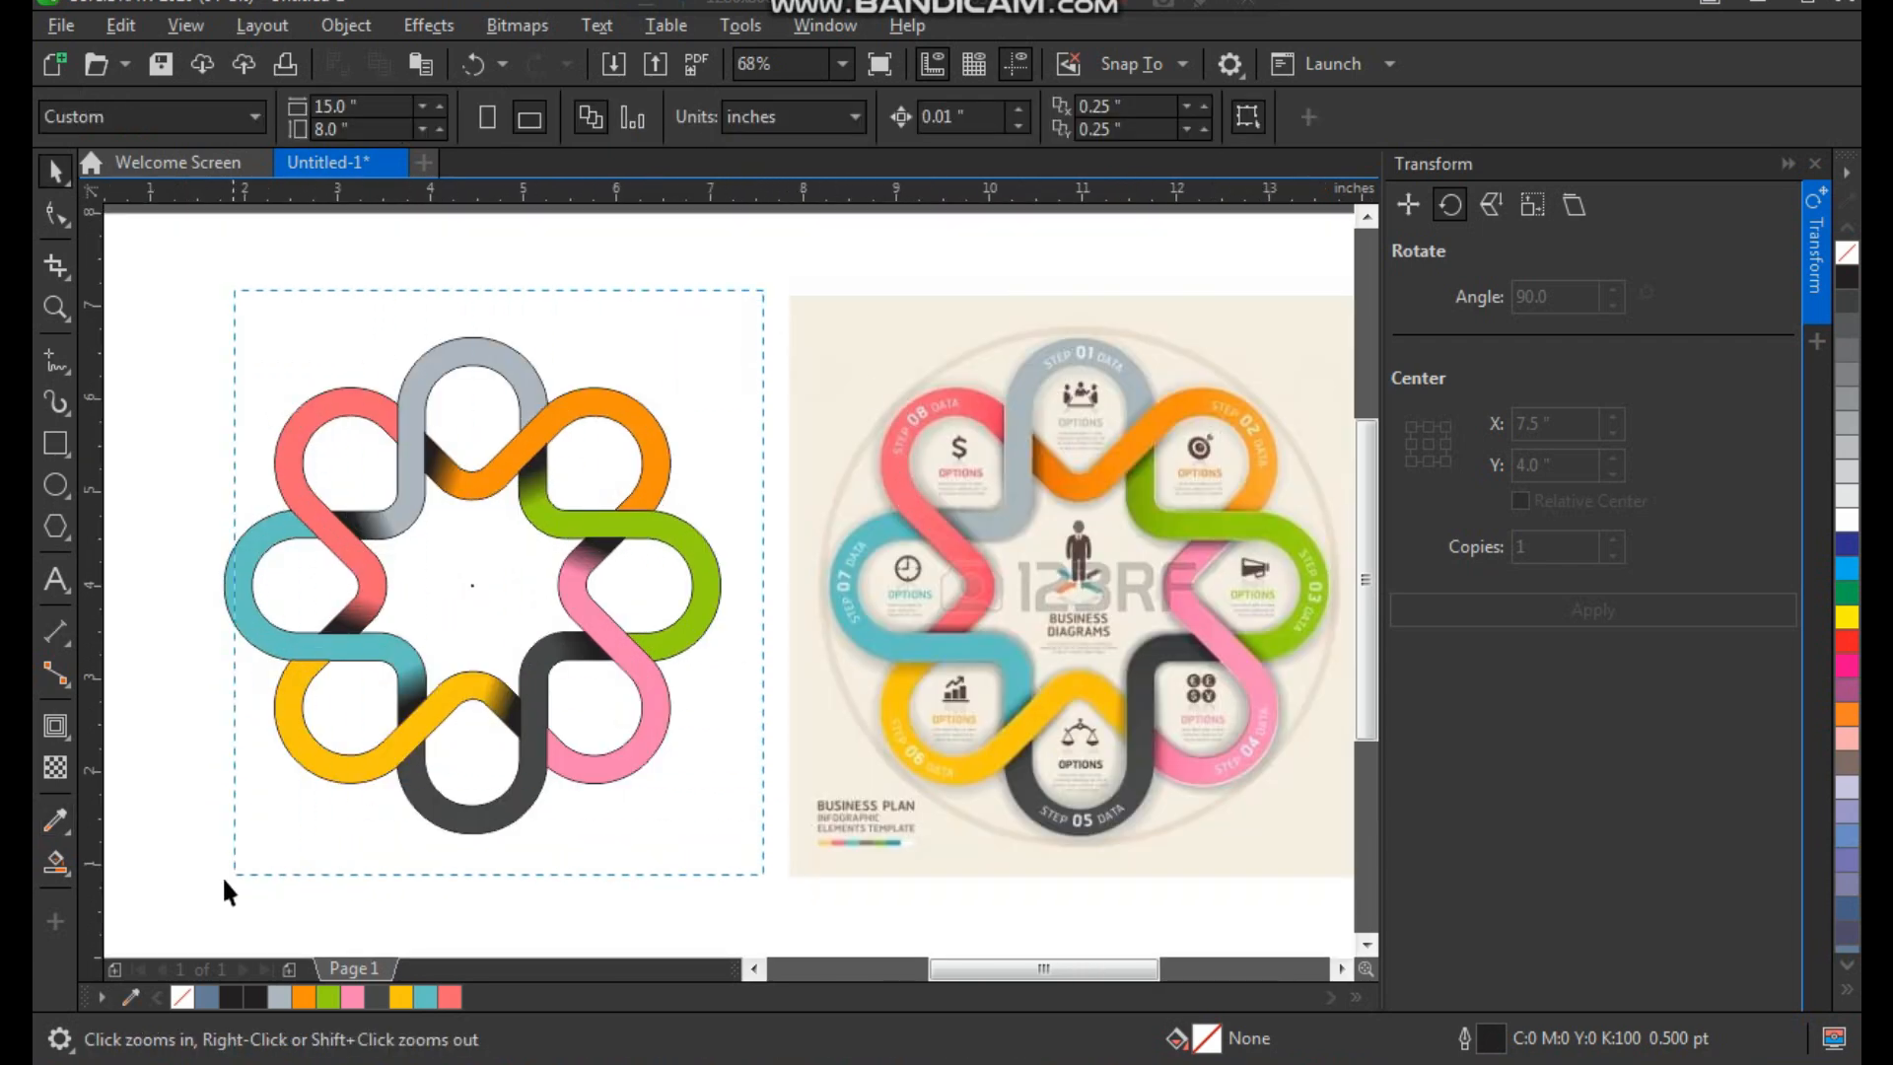
{"action": "key", "text": "ctrl+g"}
{"action": "scroll", "coordinate": [659, 663], "scroll_direction": "down", "scroll_amount": 2}
{"action": "scroll", "coordinate": [715, 653], "scroll_direction": "up", "scroll_amount": 2}
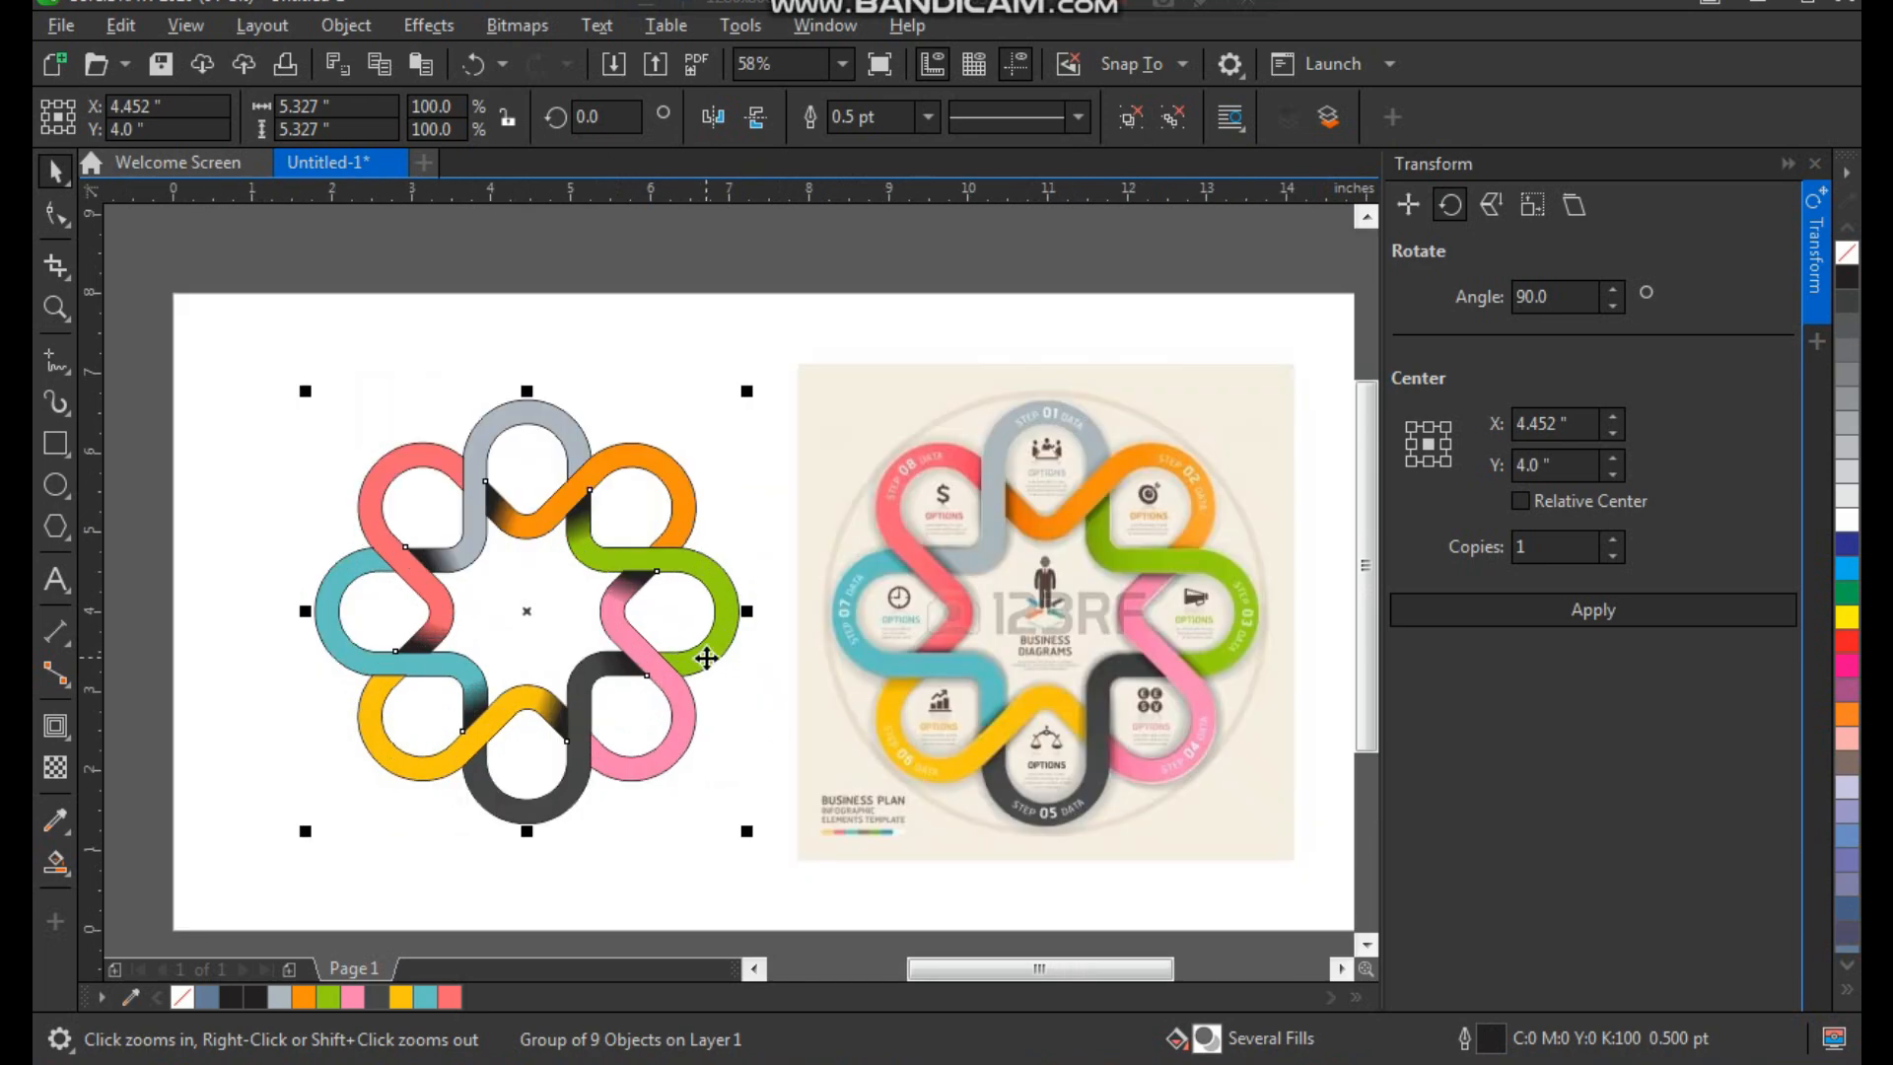
{"action": "key", "text": "space"}
{"action": "left_click", "coordinate": [340, 412]}
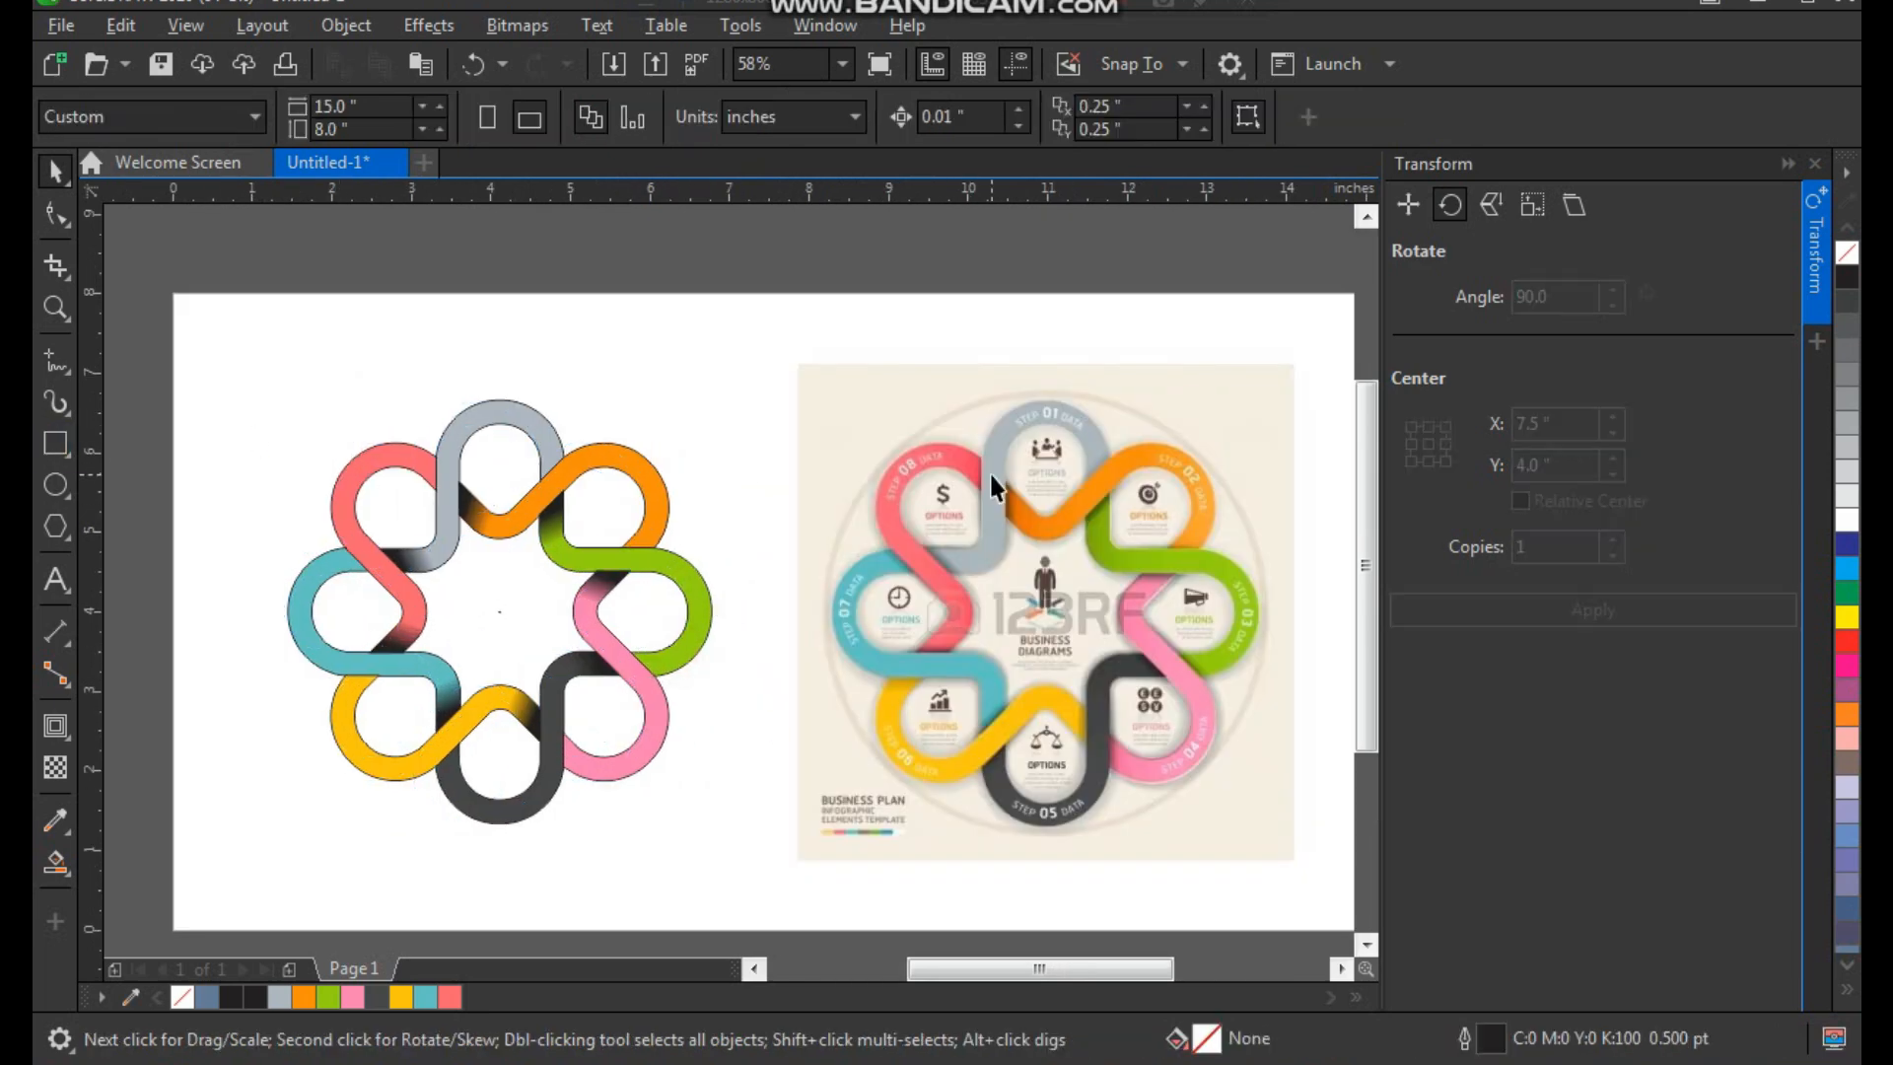
Step: Draw a 6.25 in square matching the reference image's background and place it centred around the band group
{"action": "left_click", "coordinate": [992, 483]}
{"action": "left_click", "coordinate": [56, 445]}
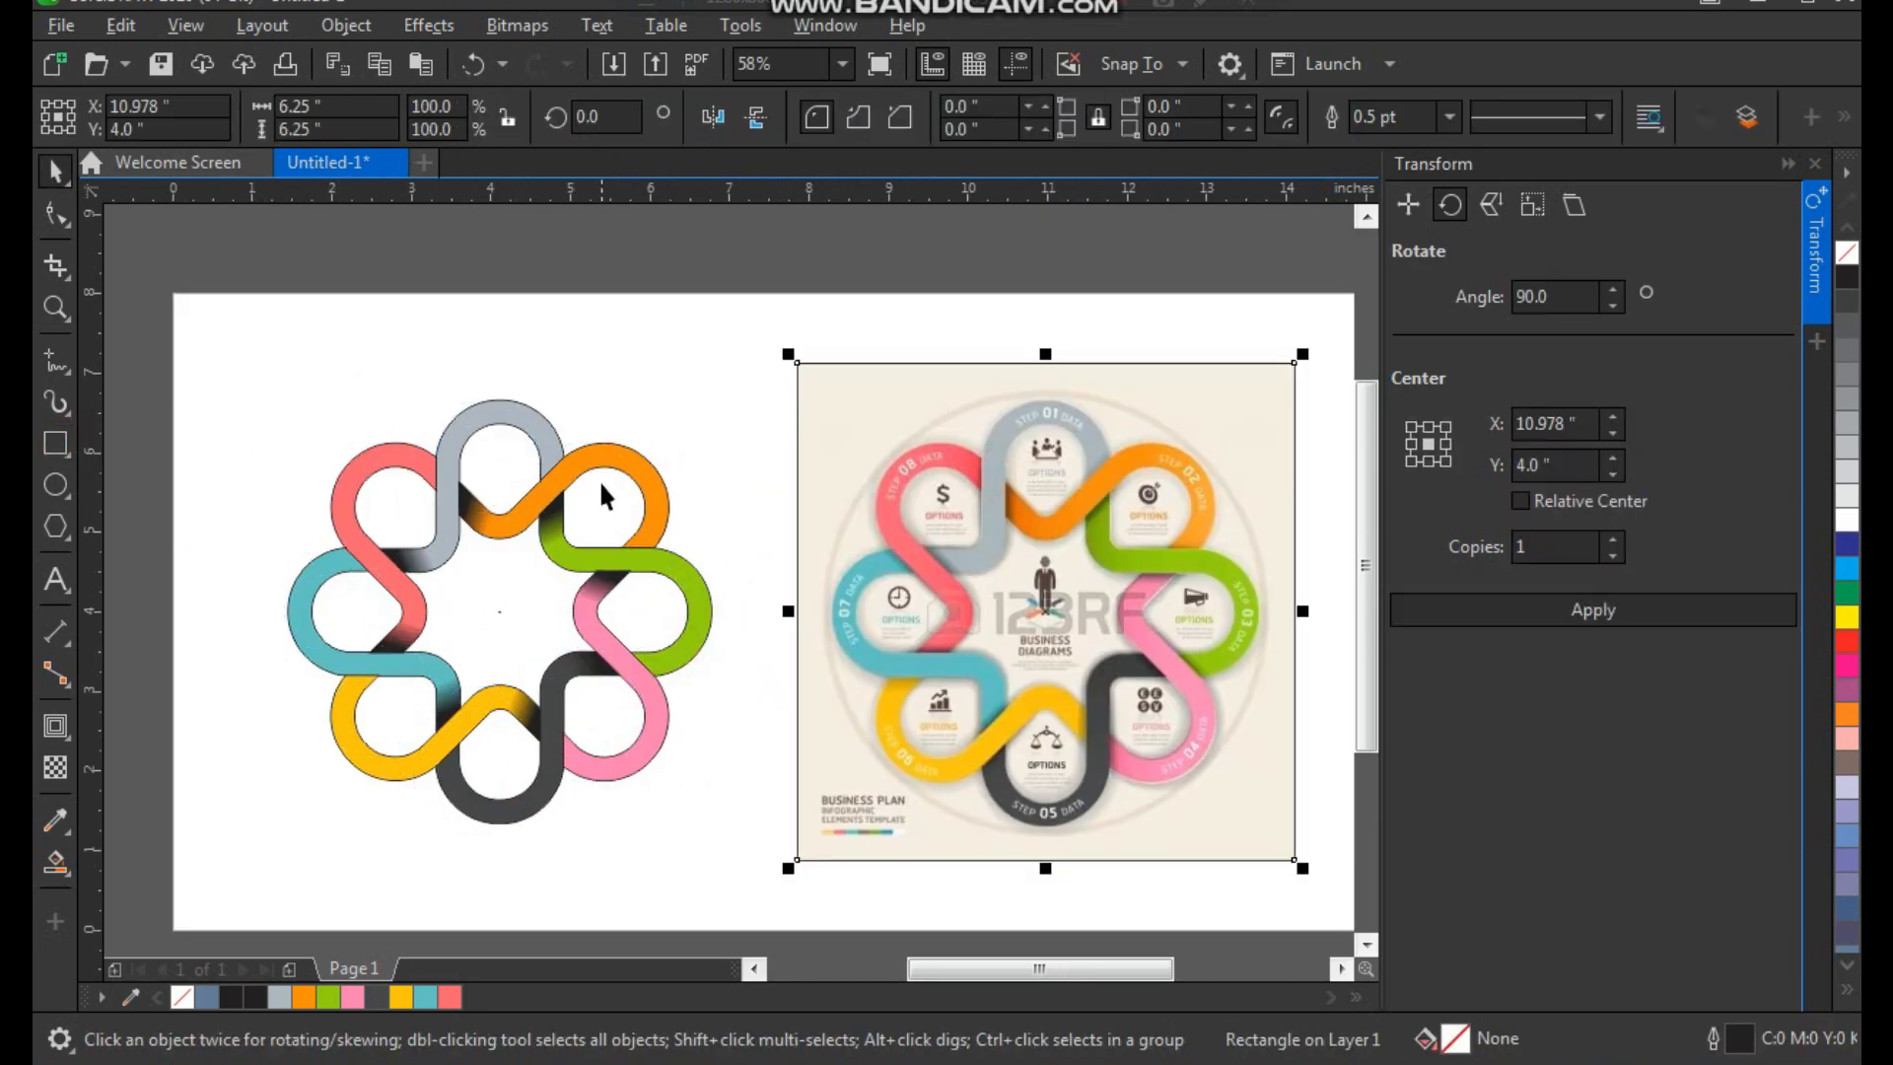
{"action": "left_click", "coordinate": [652, 342]}
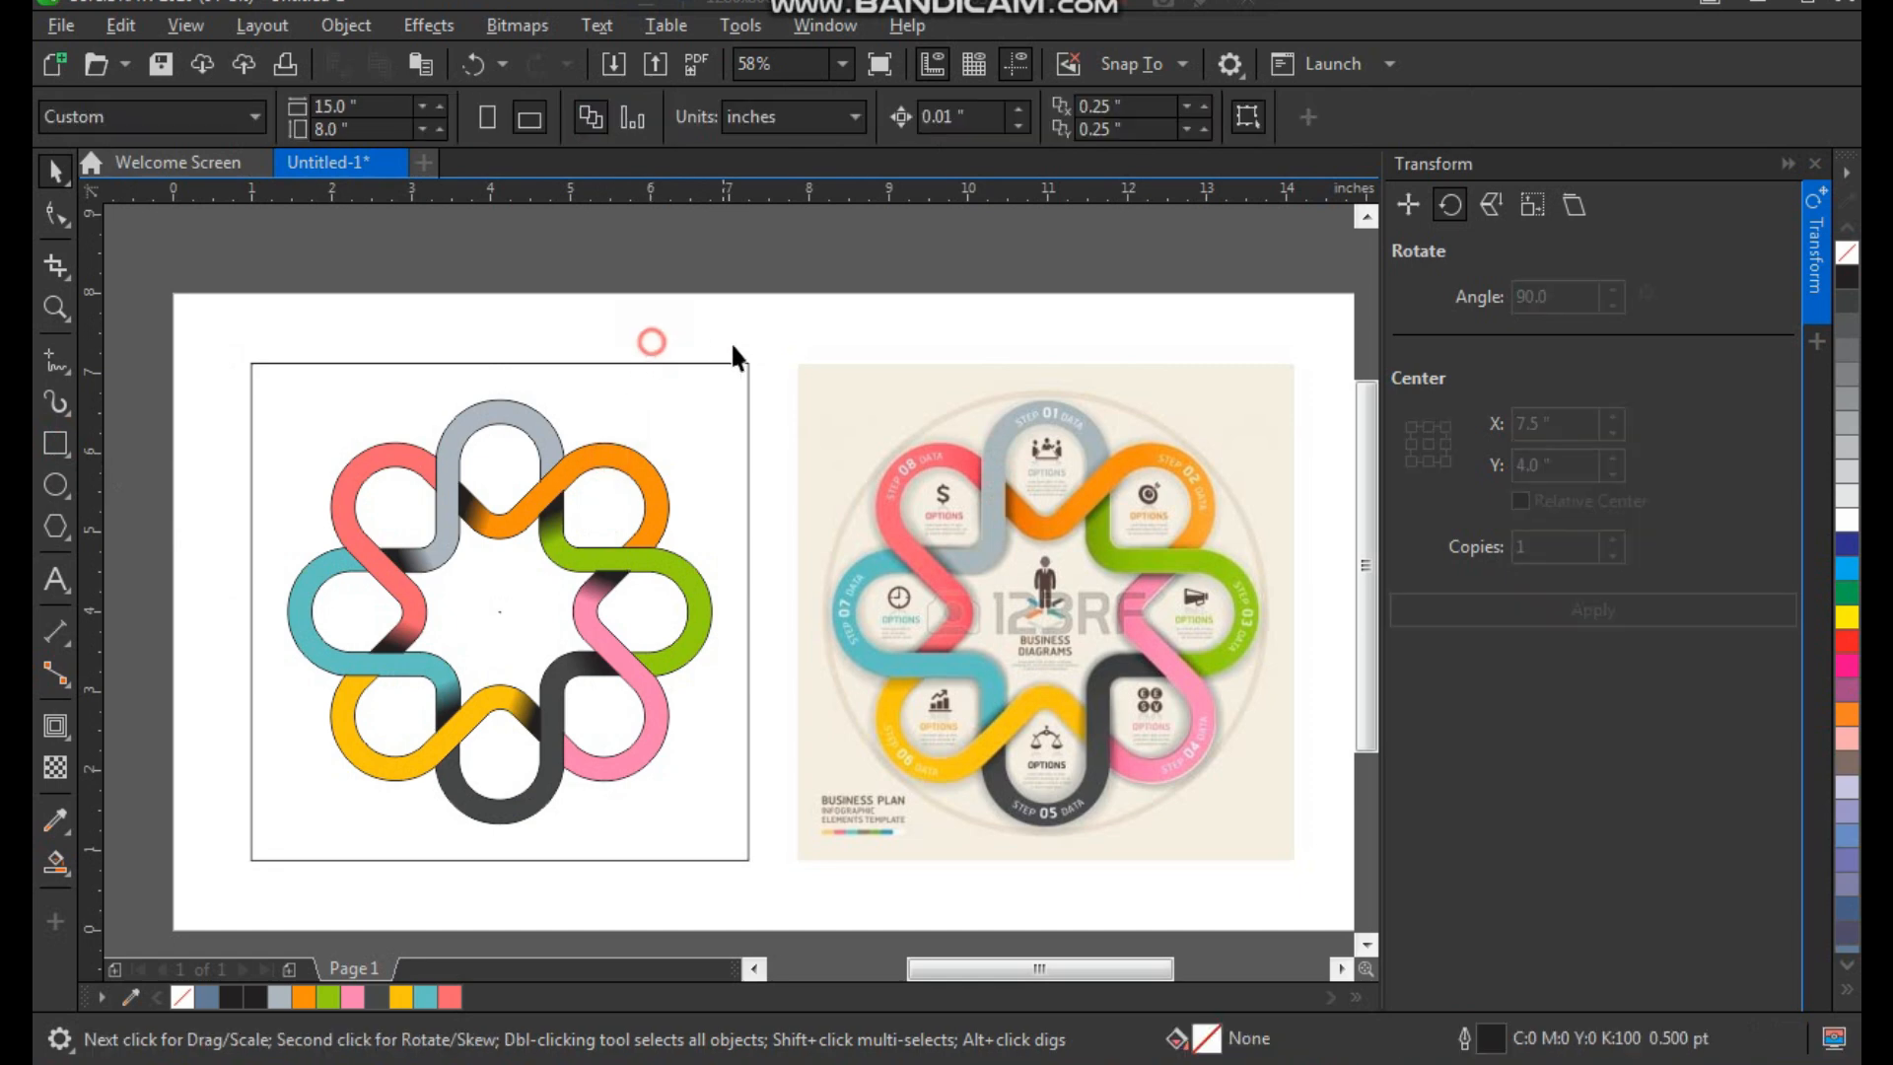
Step: Fill the square with the cream background colour sampled from the reference and remove its outline
{"action": "left_click", "coordinate": [57, 820]}
{"action": "left_click", "coordinate": [899, 420]}
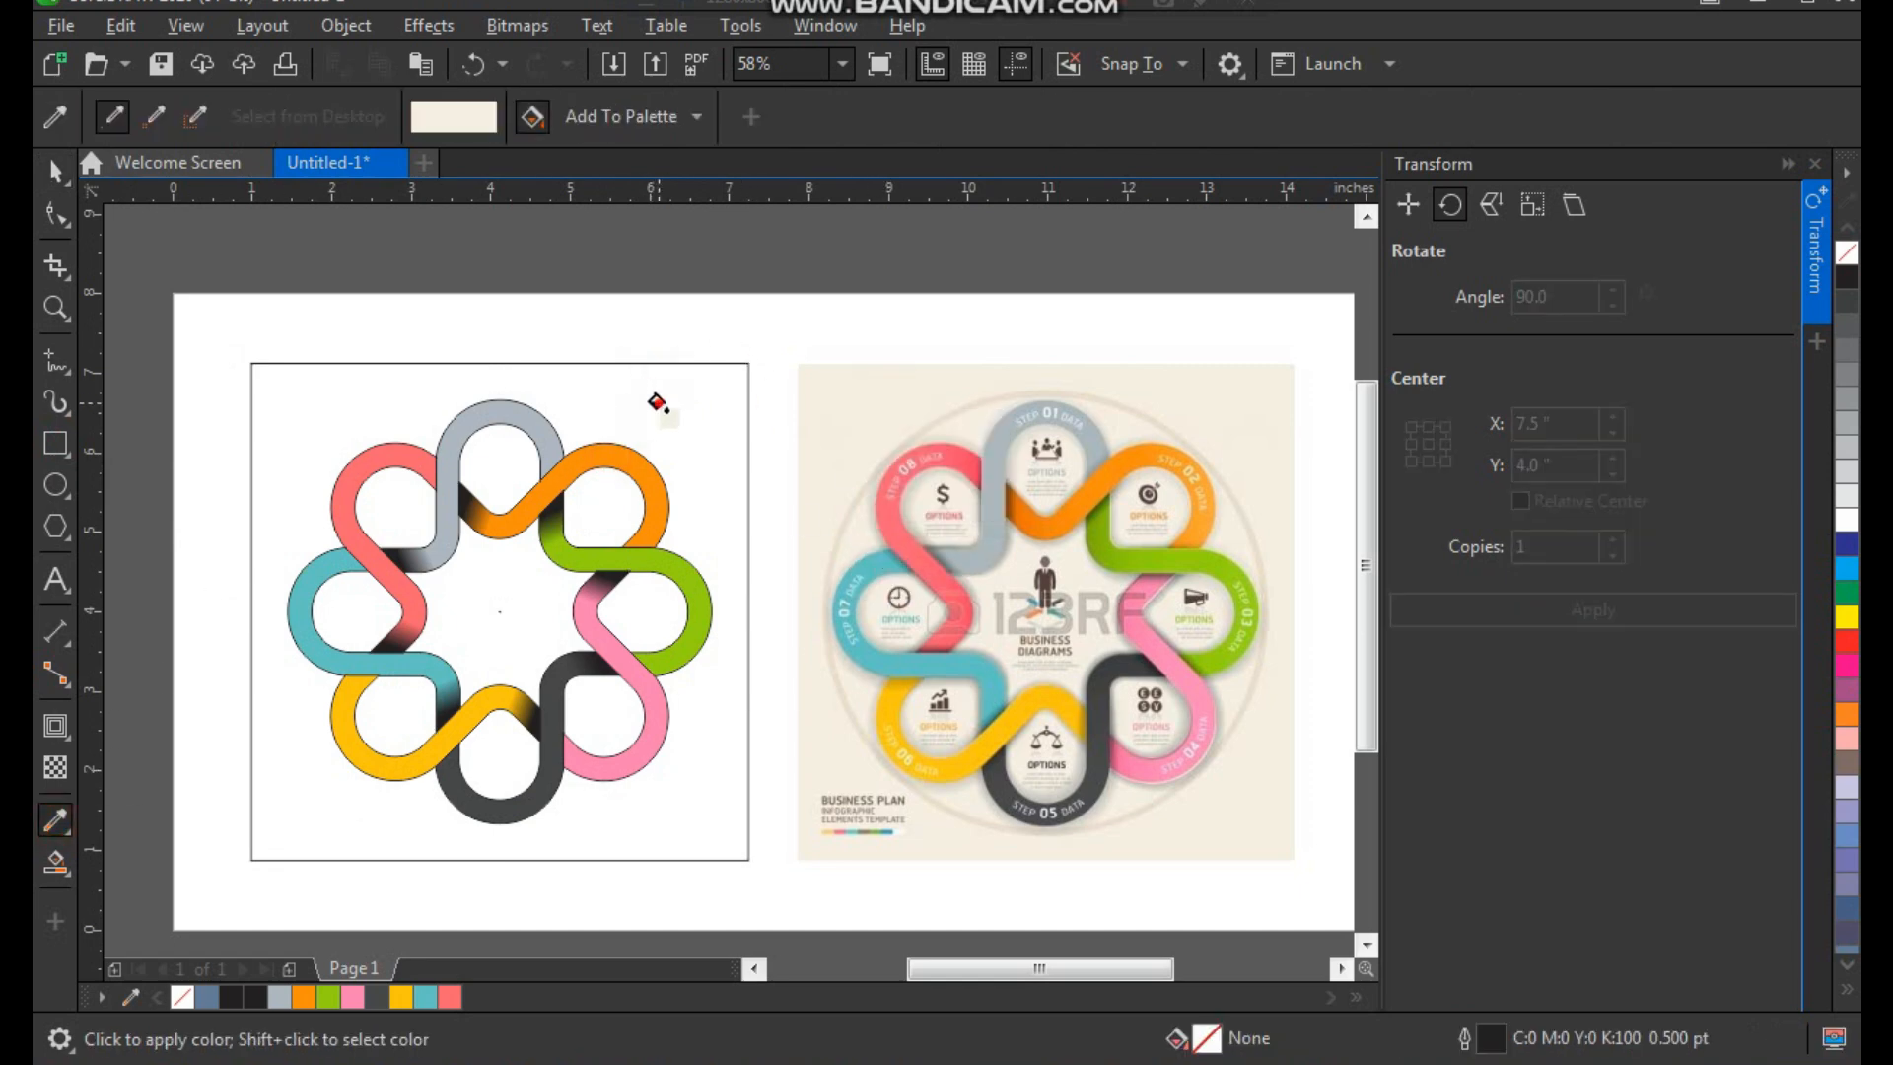
{"action": "left_click", "coordinate": [696, 437]}
{"action": "key", "text": "space"}
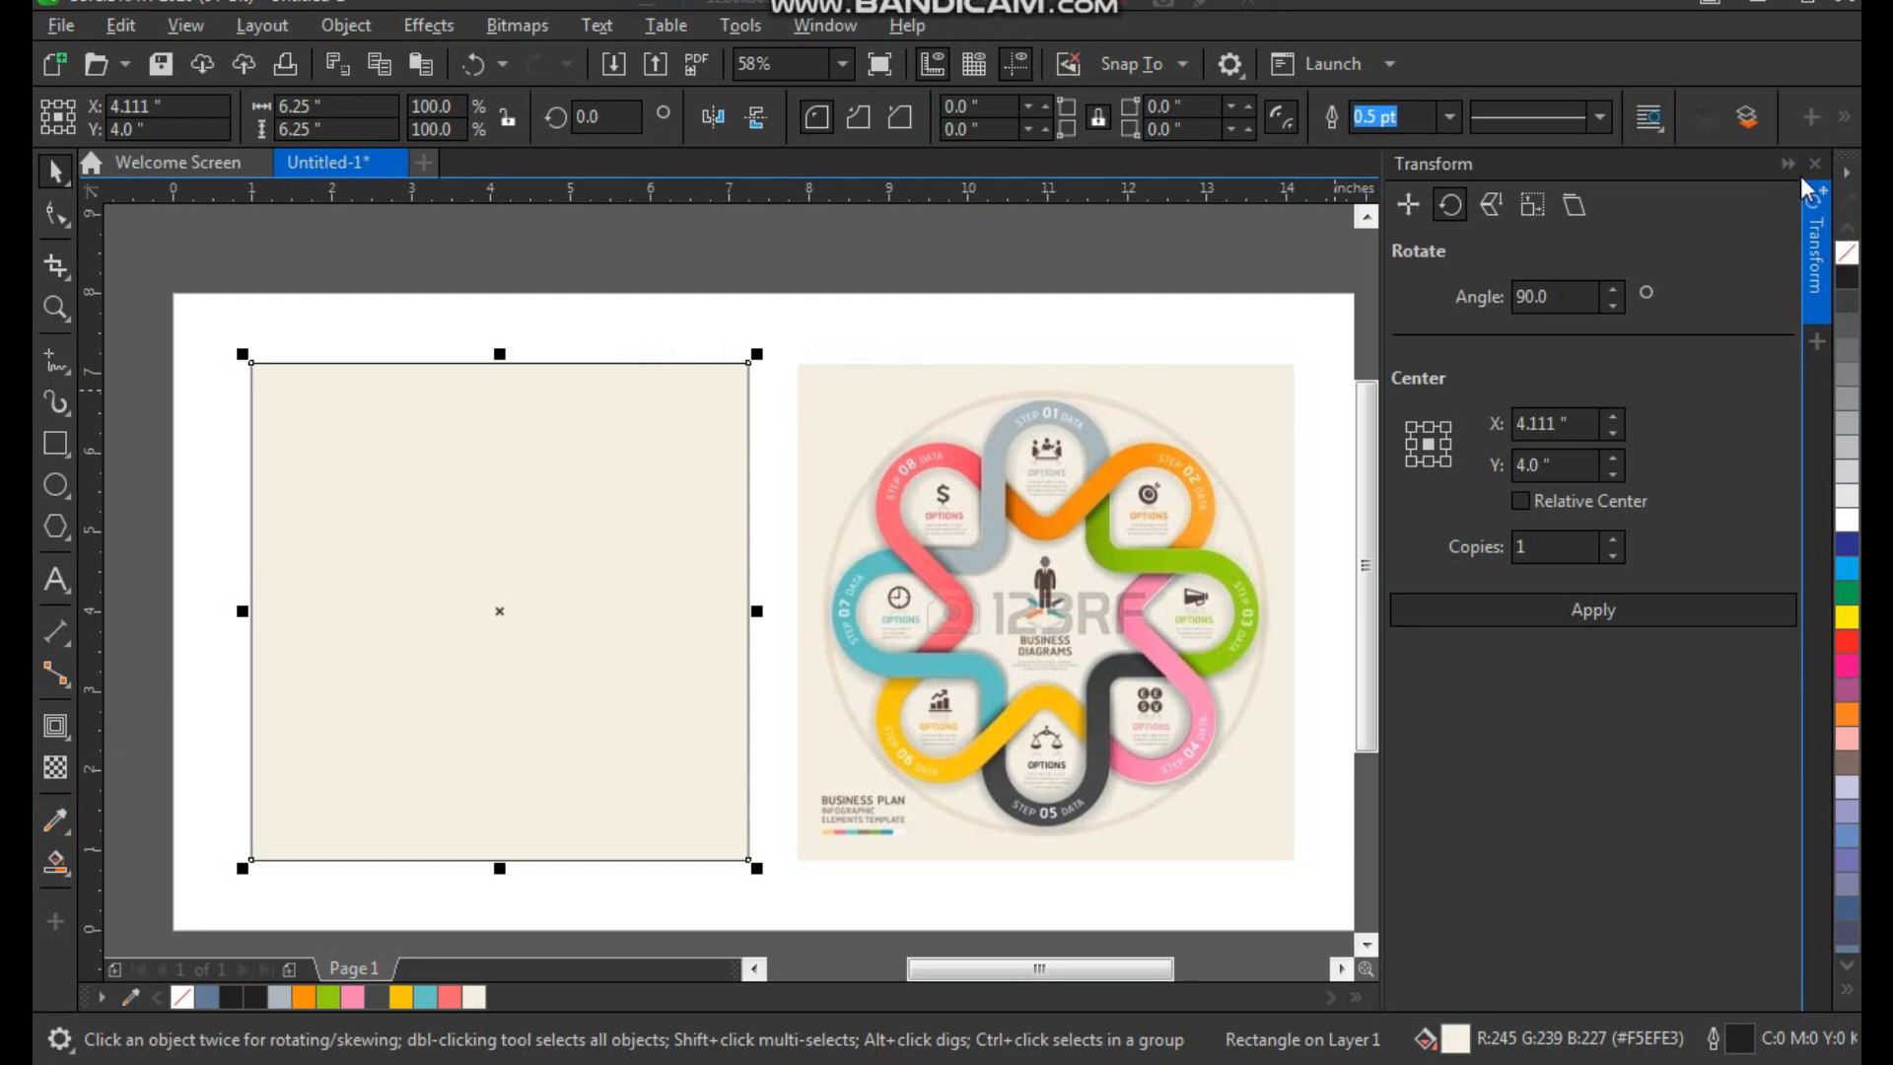
{"action": "left_click", "coordinate": [1815, 165]}
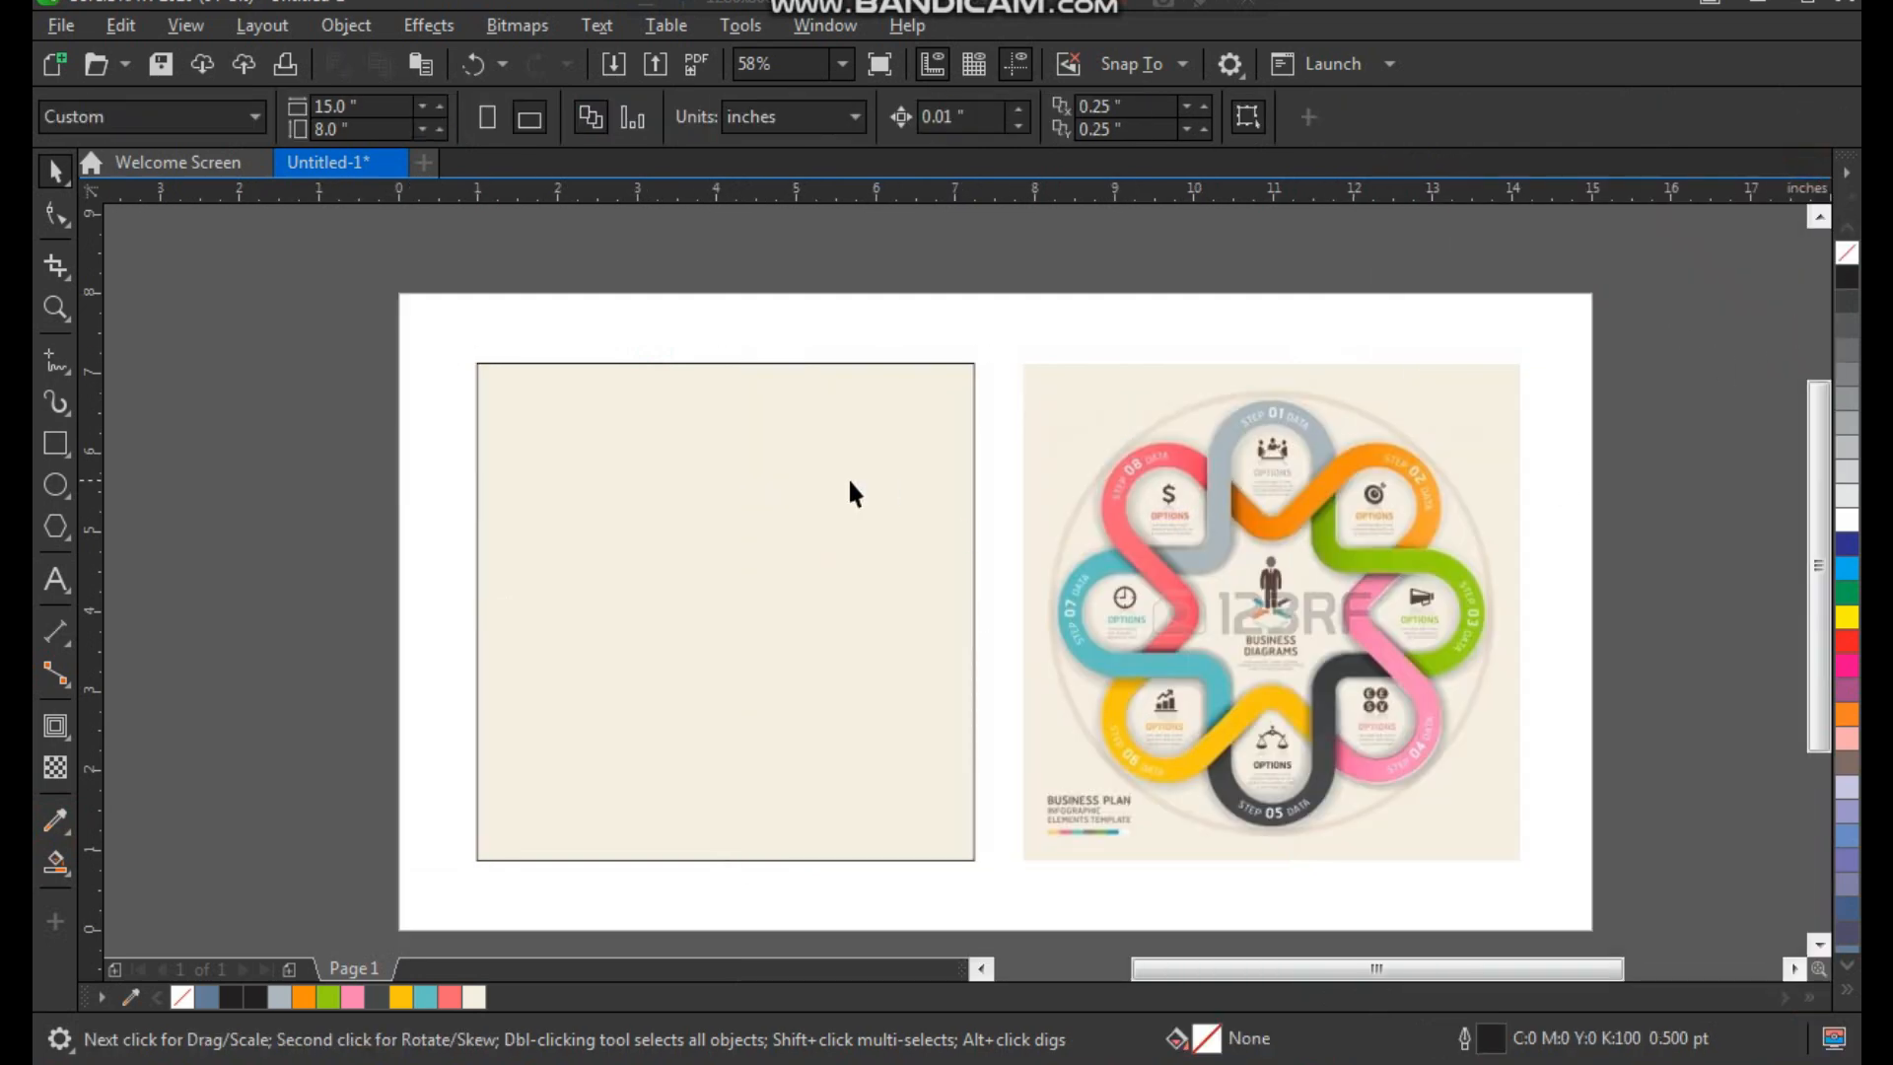
{"action": "right_click", "coordinate": [1836, 255]}
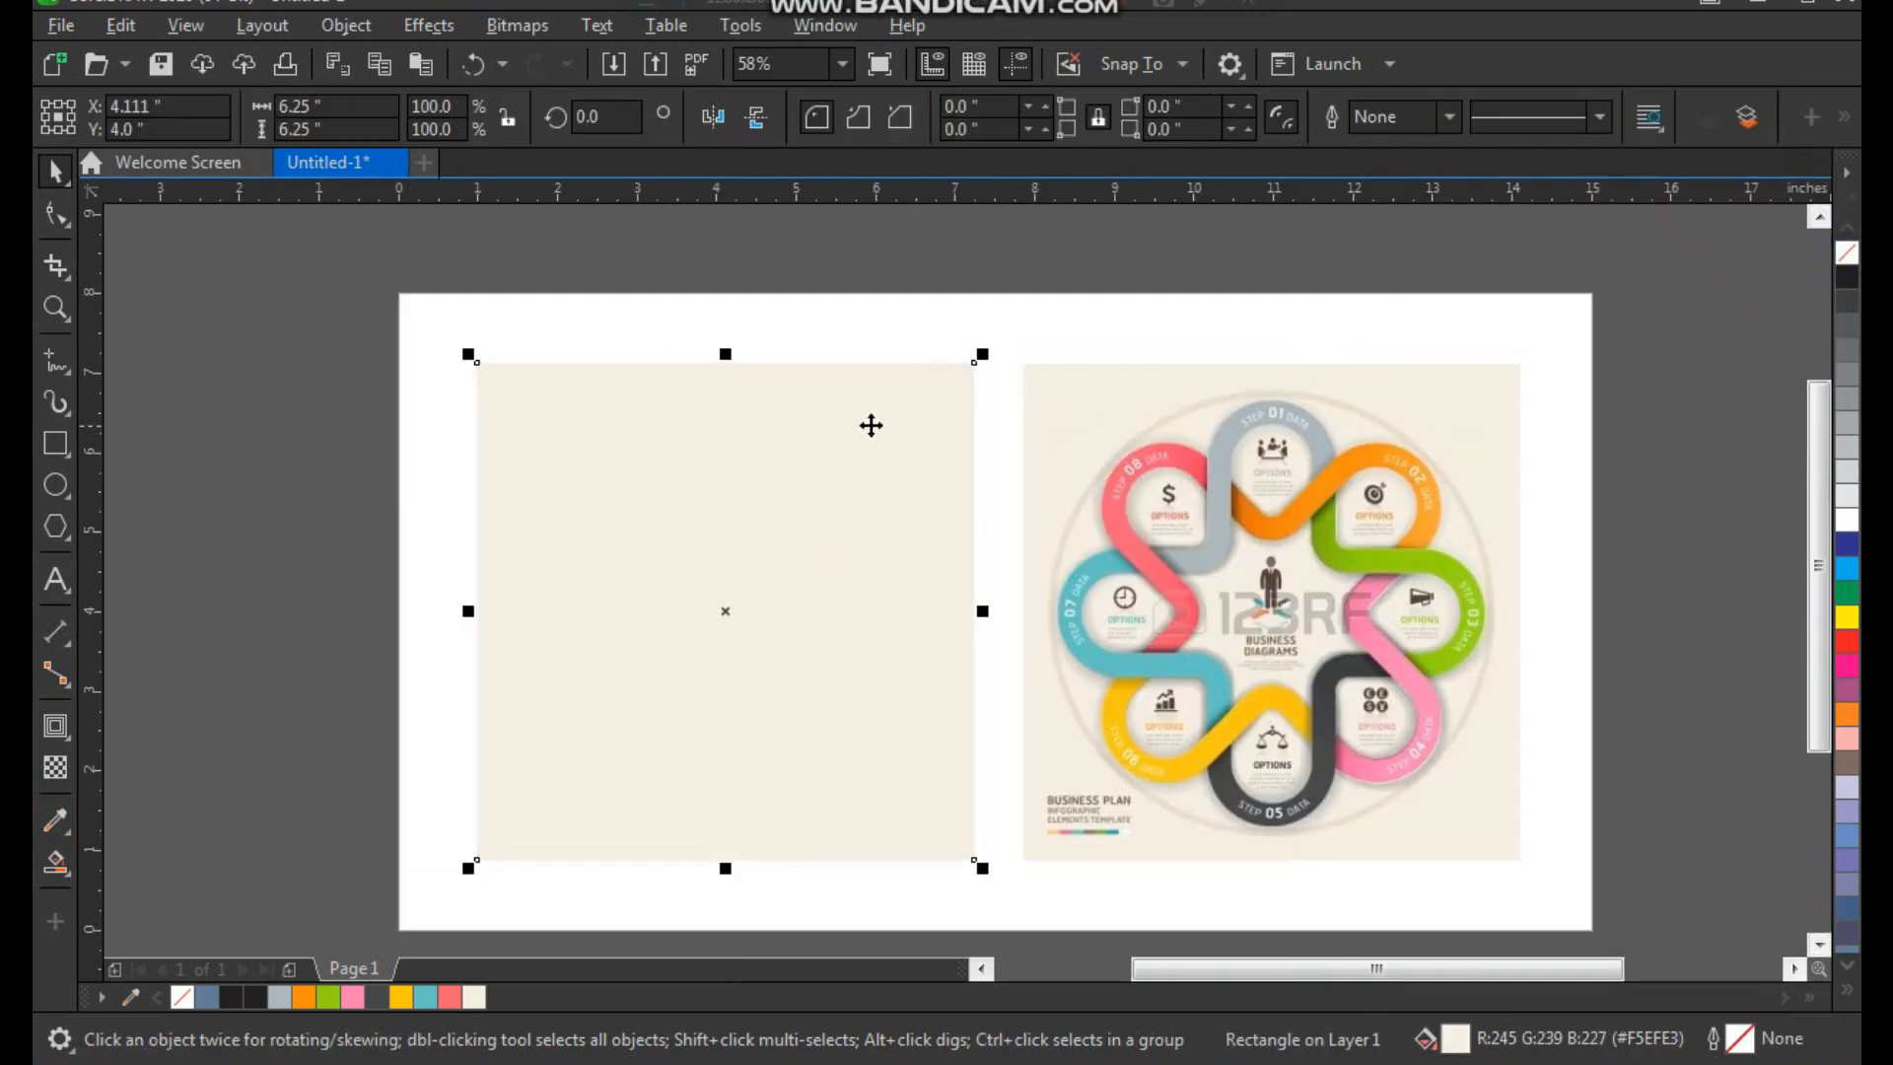
Step: Send the cream square behind the bands and remove the outline from the band group
{"action": "key", "text": "shift+Page_Down"}
{"action": "left_click", "coordinate": [845, 486]}
{"action": "key", "text": "z"}
{"action": "left_click_drag", "start_coordinate": [473, 338], "coordinate": [1302, 858]}
{"action": "left_click", "coordinate": [1846, 991]}
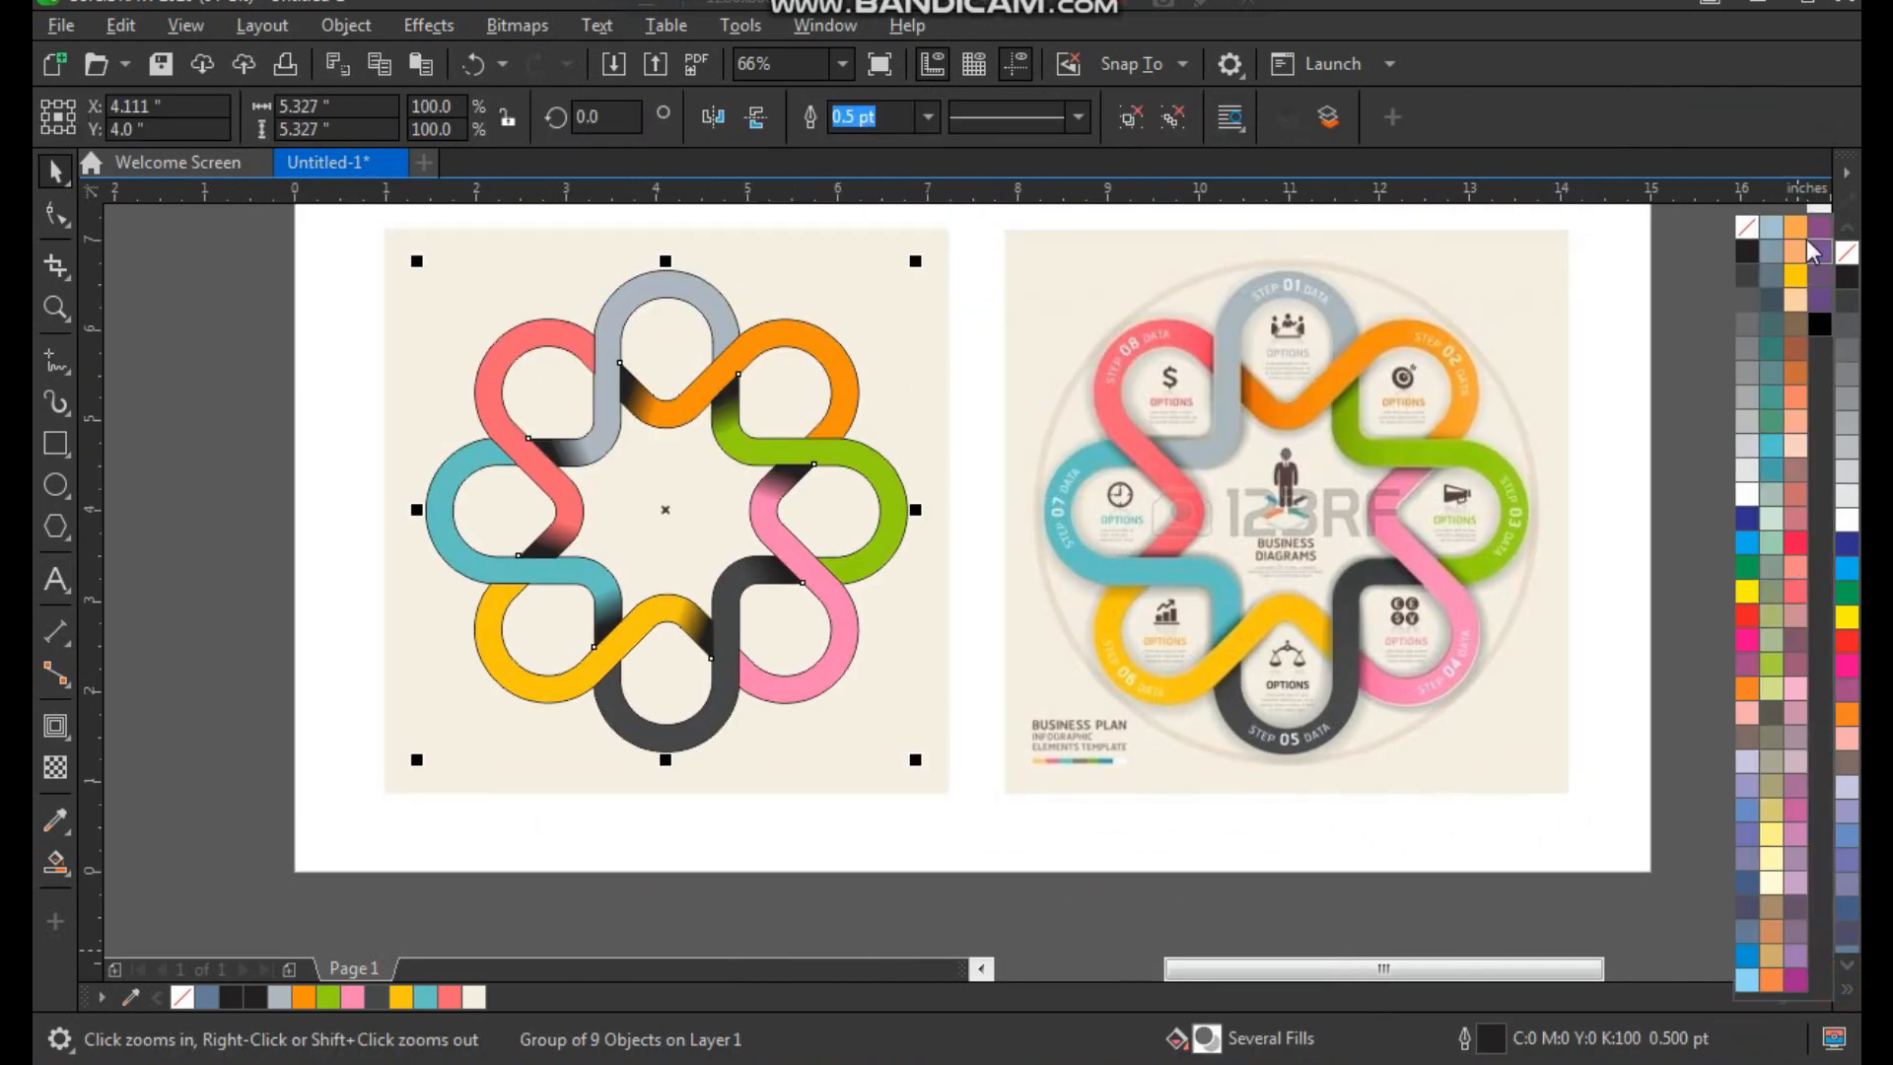
{"action": "right_click", "coordinate": [1748, 234]}
{"action": "left_click", "coordinate": [320, 488]}
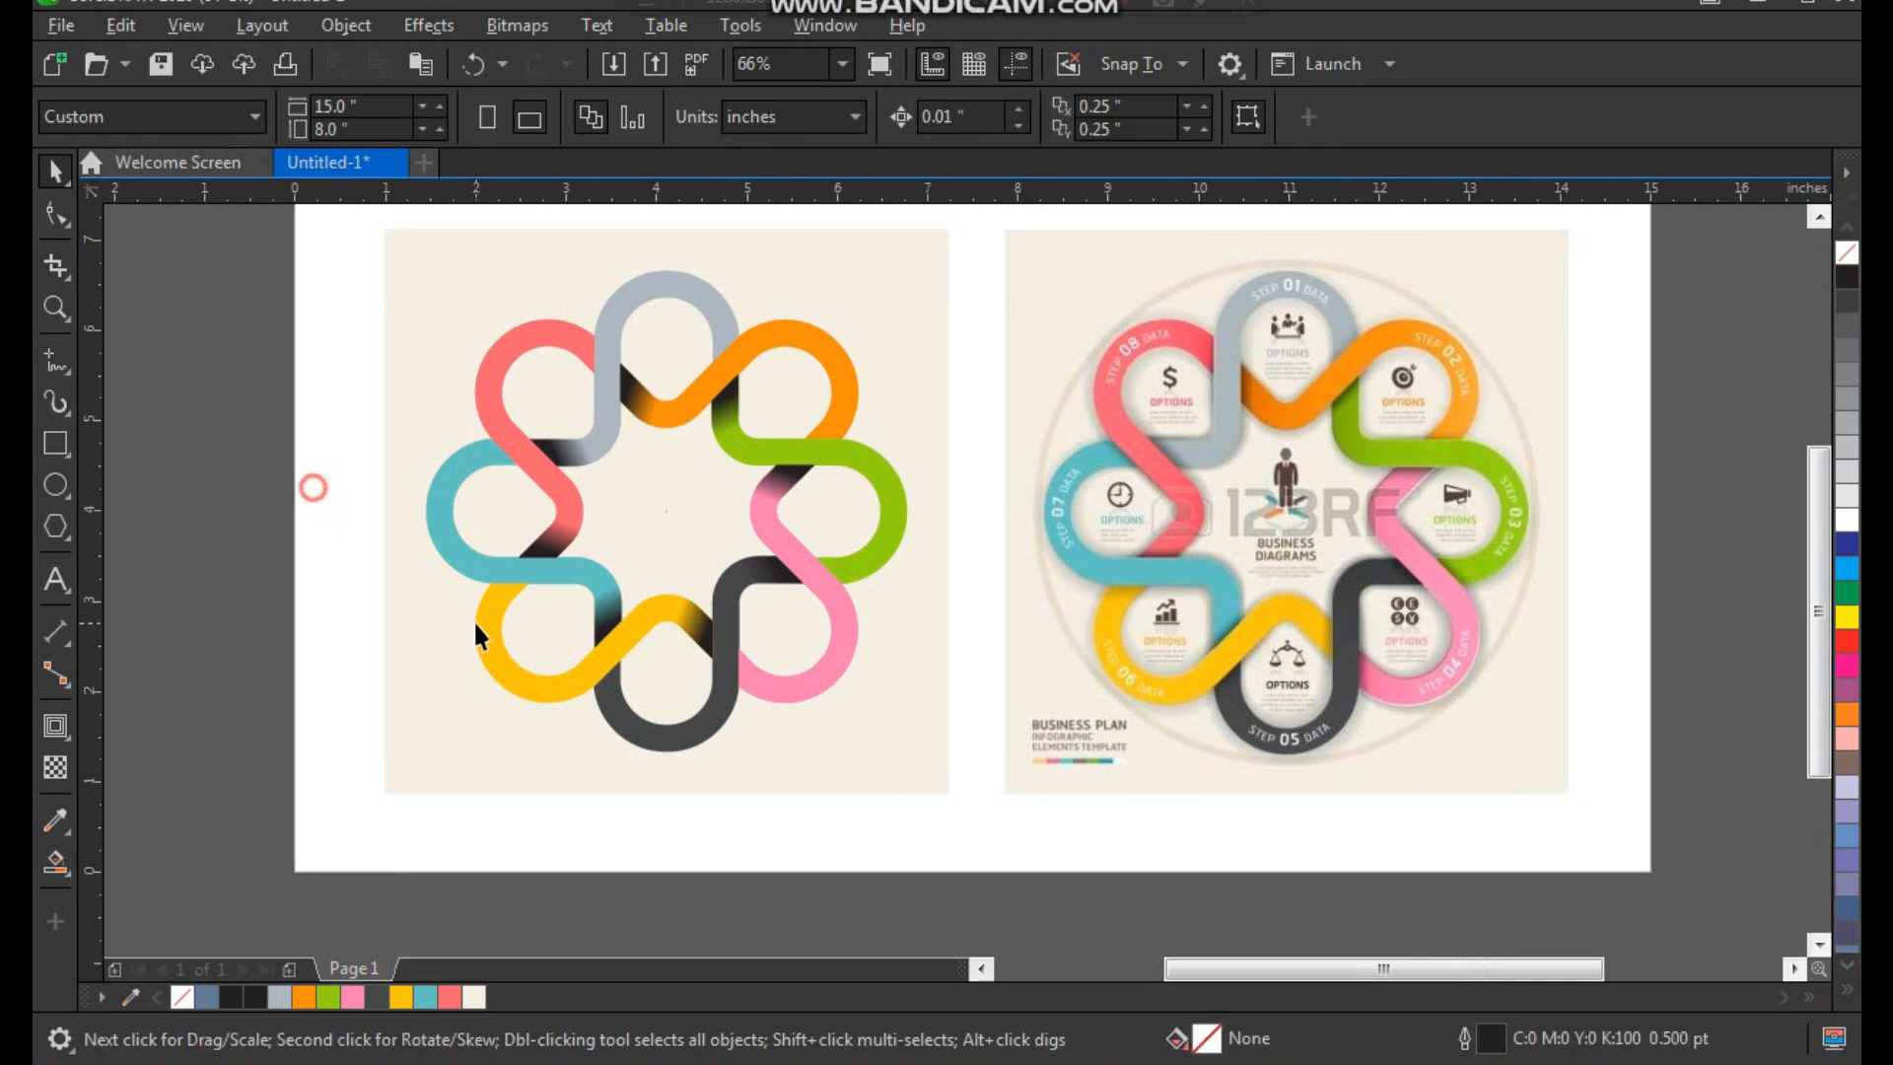
Step: Draw a circle about 1.94 in across and centre it horizontally and vertically on the band artwork
{"action": "scroll", "coordinate": [444, 406], "scroll_direction": "down", "scroll_amount": 2}
{"action": "key", "text": "z"}
{"action": "left_click_drag", "start_coordinate": [420, 384], "coordinate": [1146, 807]}
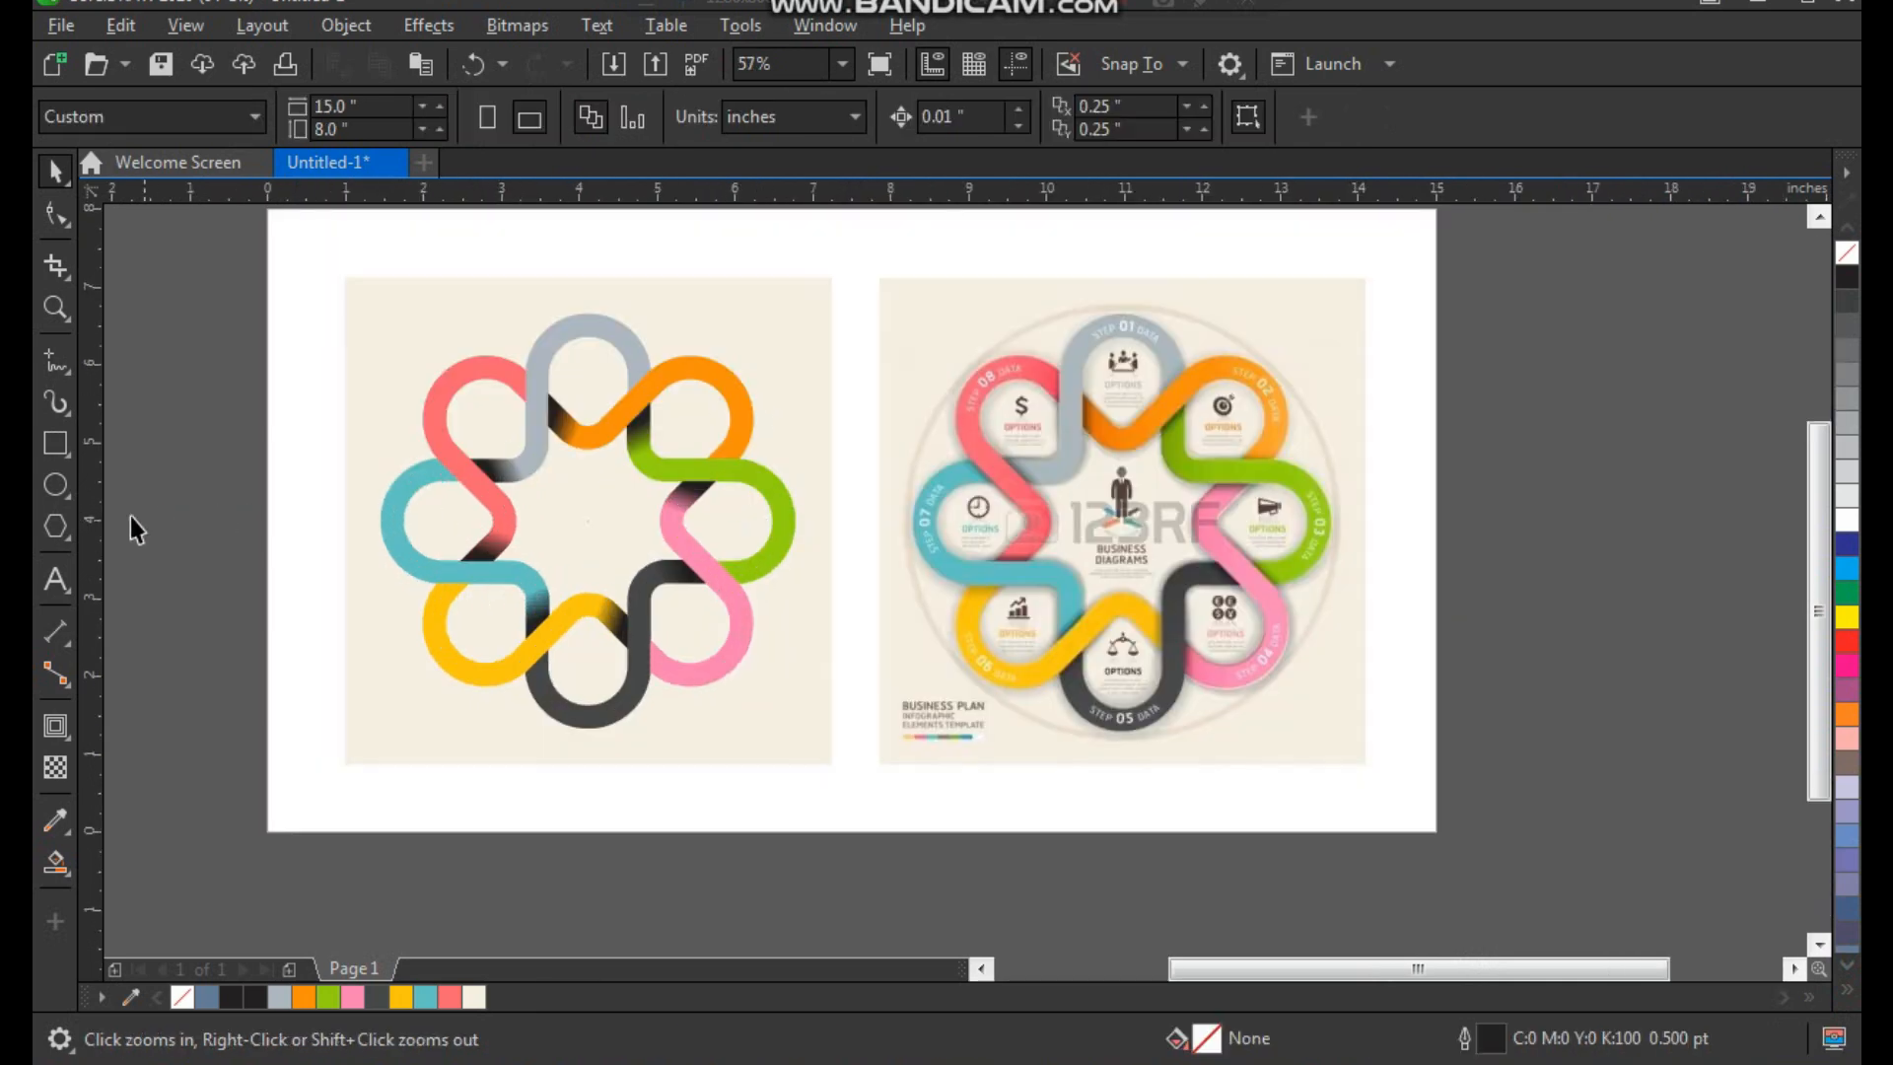
{"action": "left_click", "coordinate": [57, 484]}
{"action": "left_click_drag", "start_coordinate": [203, 481], "coordinate": [371, 650]}
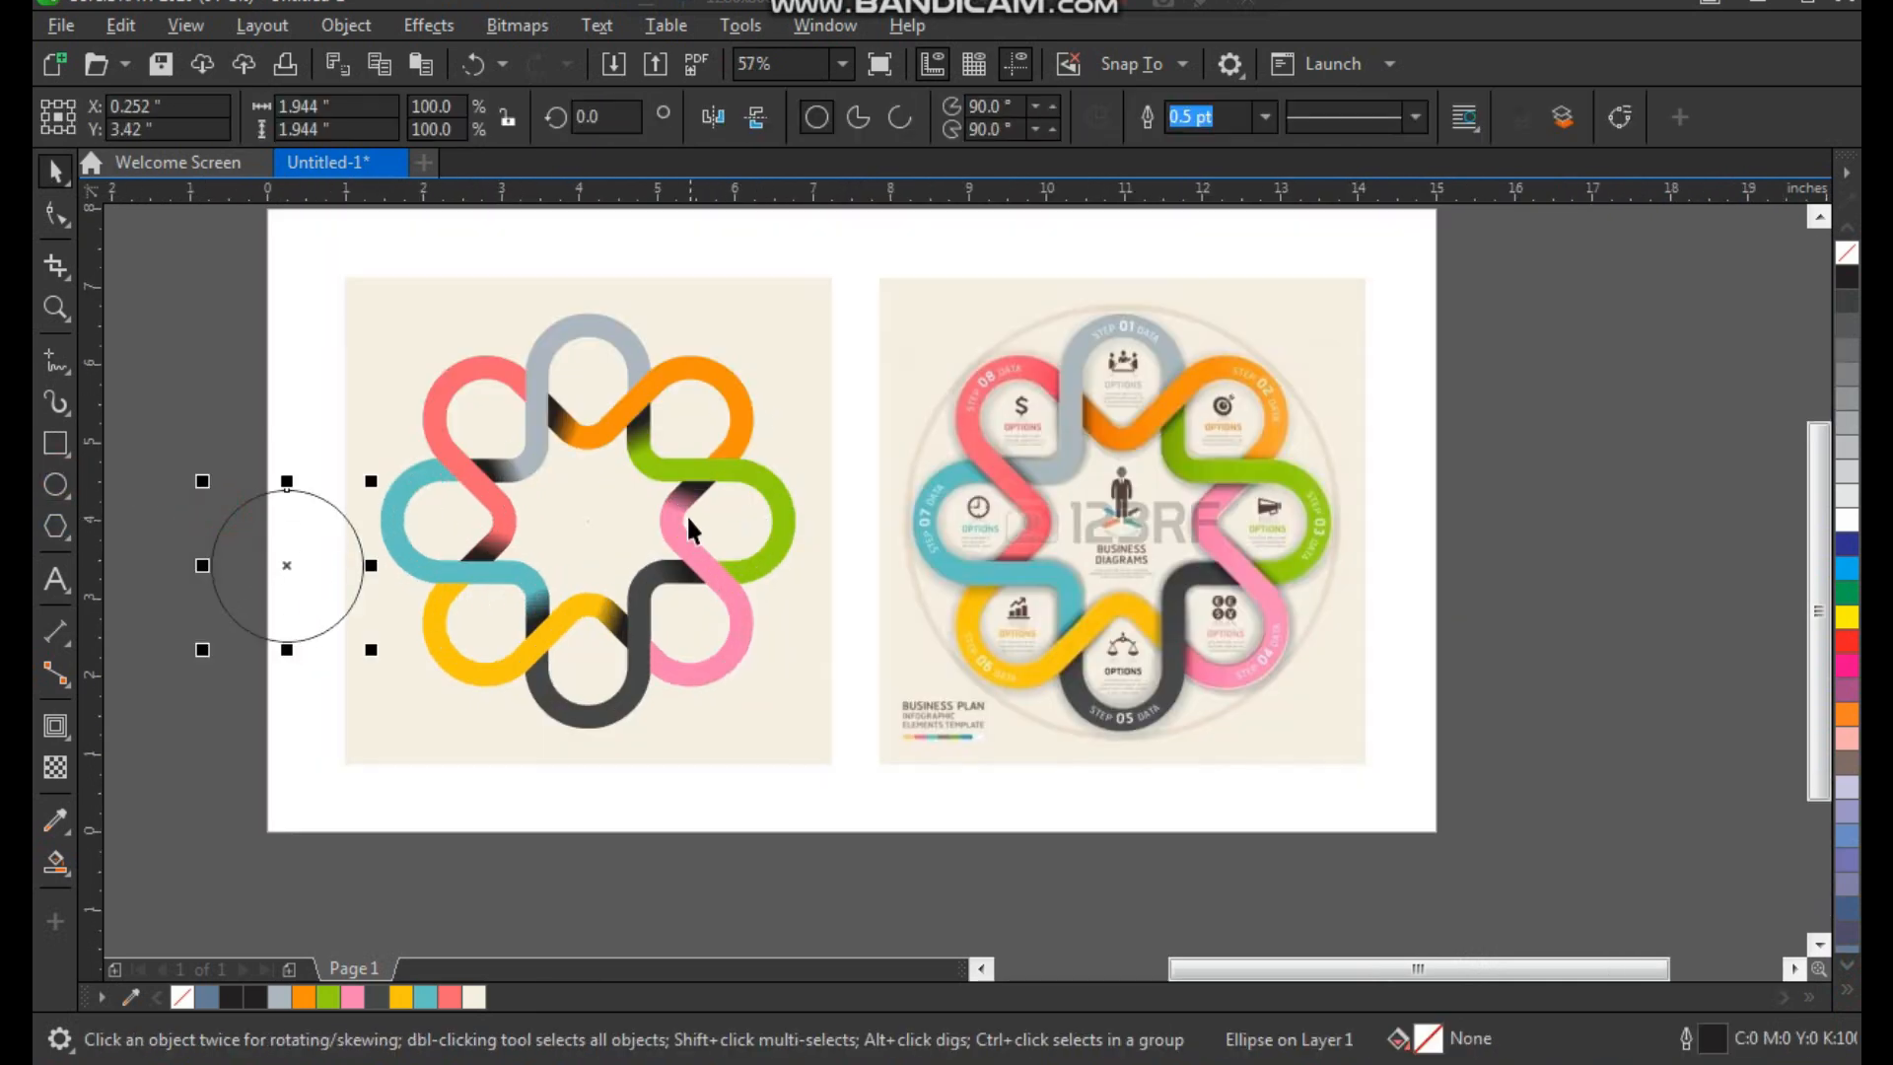
{"action": "left_click", "coordinate": [684, 463], "text": "shift"}
{"action": "key", "text": "c"}
{"action": "key", "text": "e"}
Step: Enlarge the circle about its centre to about 5.55 in so it surrounds the bands, and set its outline to 4 pt
{"action": "left_click_drag", "start_coordinate": [676, 440], "coordinate": [911, 300]}
{"action": "key", "text": "z"}
{"action": "left_click_drag", "start_coordinate": [575, 258], "coordinate": [1018, 539]}
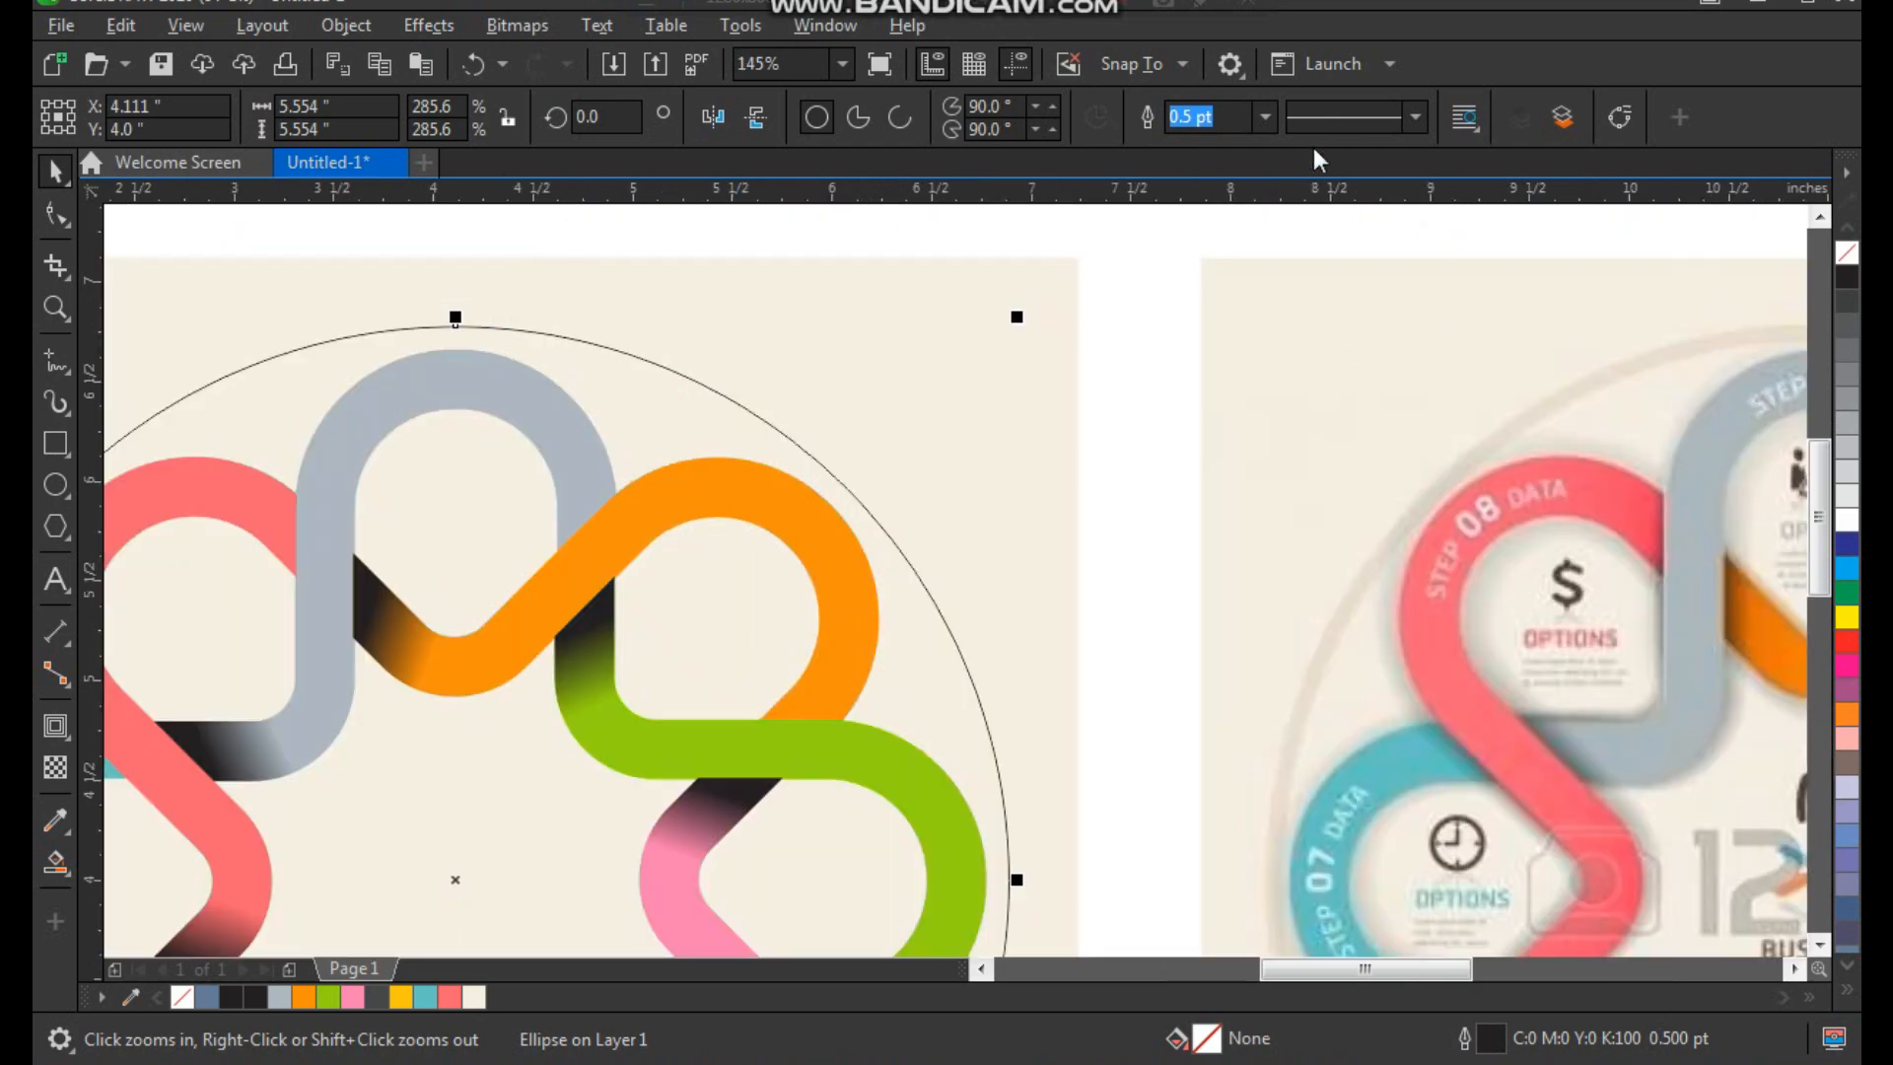
{"action": "left_click", "coordinate": [1265, 116]}
{"action": "left_click", "coordinate": [1203, 321]}
Step: Colour the large circle's outline with the pale beige (#EADED0) sampled from the reference's surrounding ring
{"action": "scroll", "coordinate": [774, 504], "scroll_direction": "down", "scroll_amount": 2}
{"action": "key", "text": "z"}
{"action": "left_click_drag", "start_coordinate": [655, 375], "coordinate": [1211, 727]}
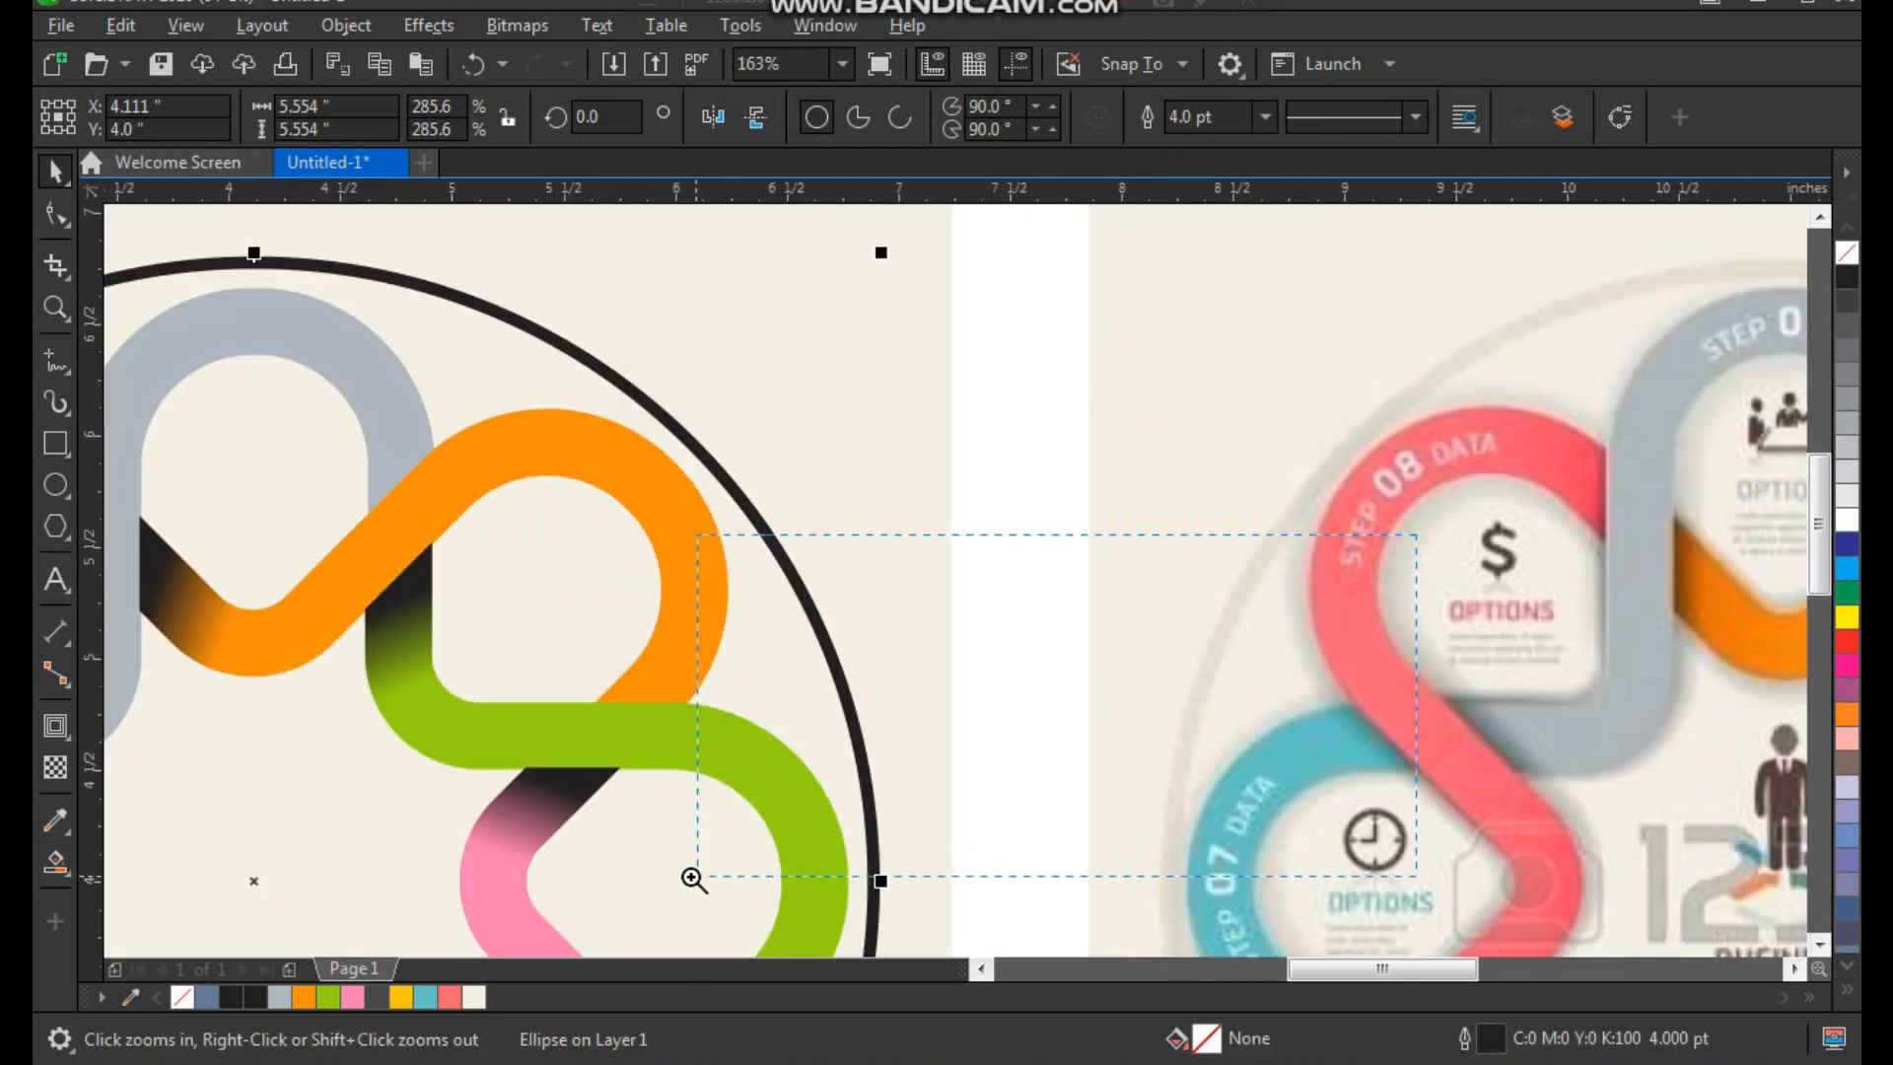
{"action": "left_click_drag", "start_coordinate": [694, 877], "coordinate": [695, 879]}
{"action": "left_click", "coordinate": [59, 827]}
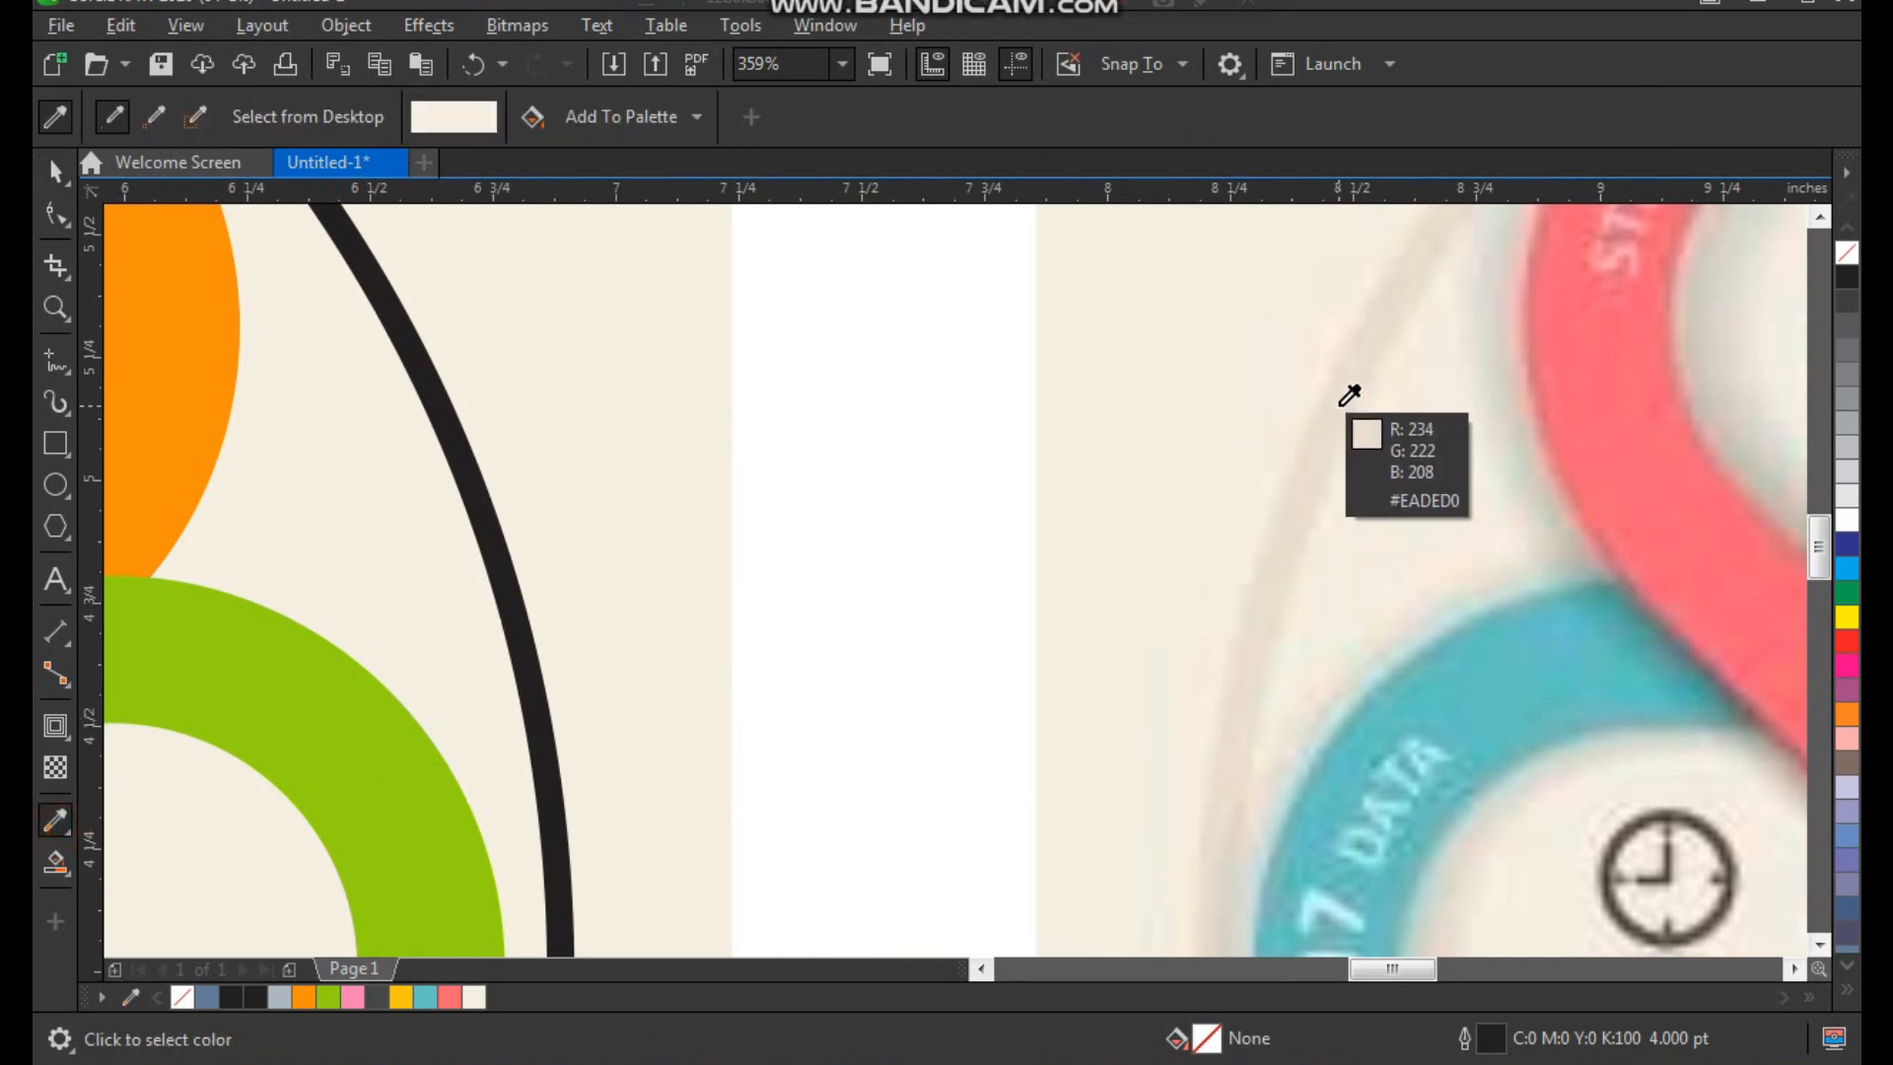
{"action": "left_click", "coordinate": [1331, 400]}
{"action": "left_click", "coordinate": [474, 514]}
{"action": "key", "text": "space"}
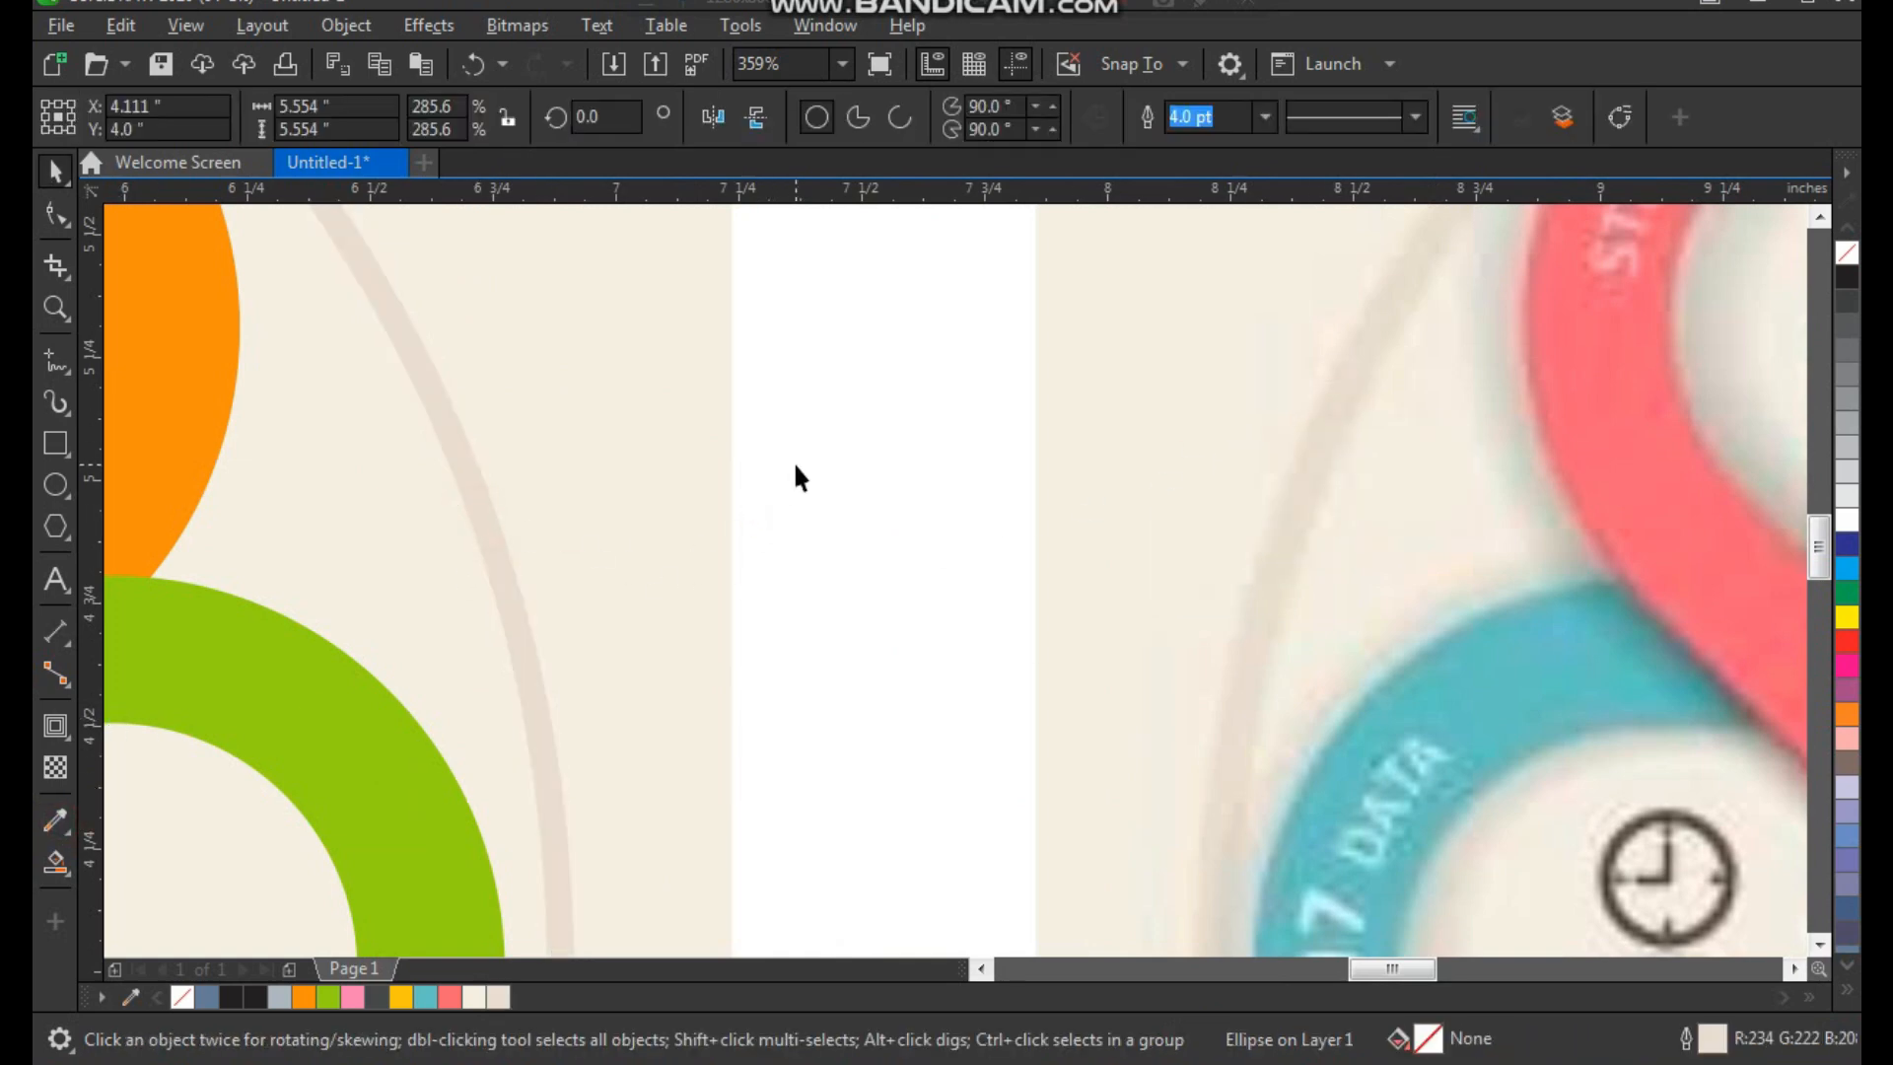
Step: Compare the encircled band artwork with the reference infographic beside it
{"action": "scroll", "coordinate": [787, 458], "scroll_direction": "down", "scroll_amount": 6}
{"action": "key", "text": "z"}
{"action": "key", "text": "F3"}
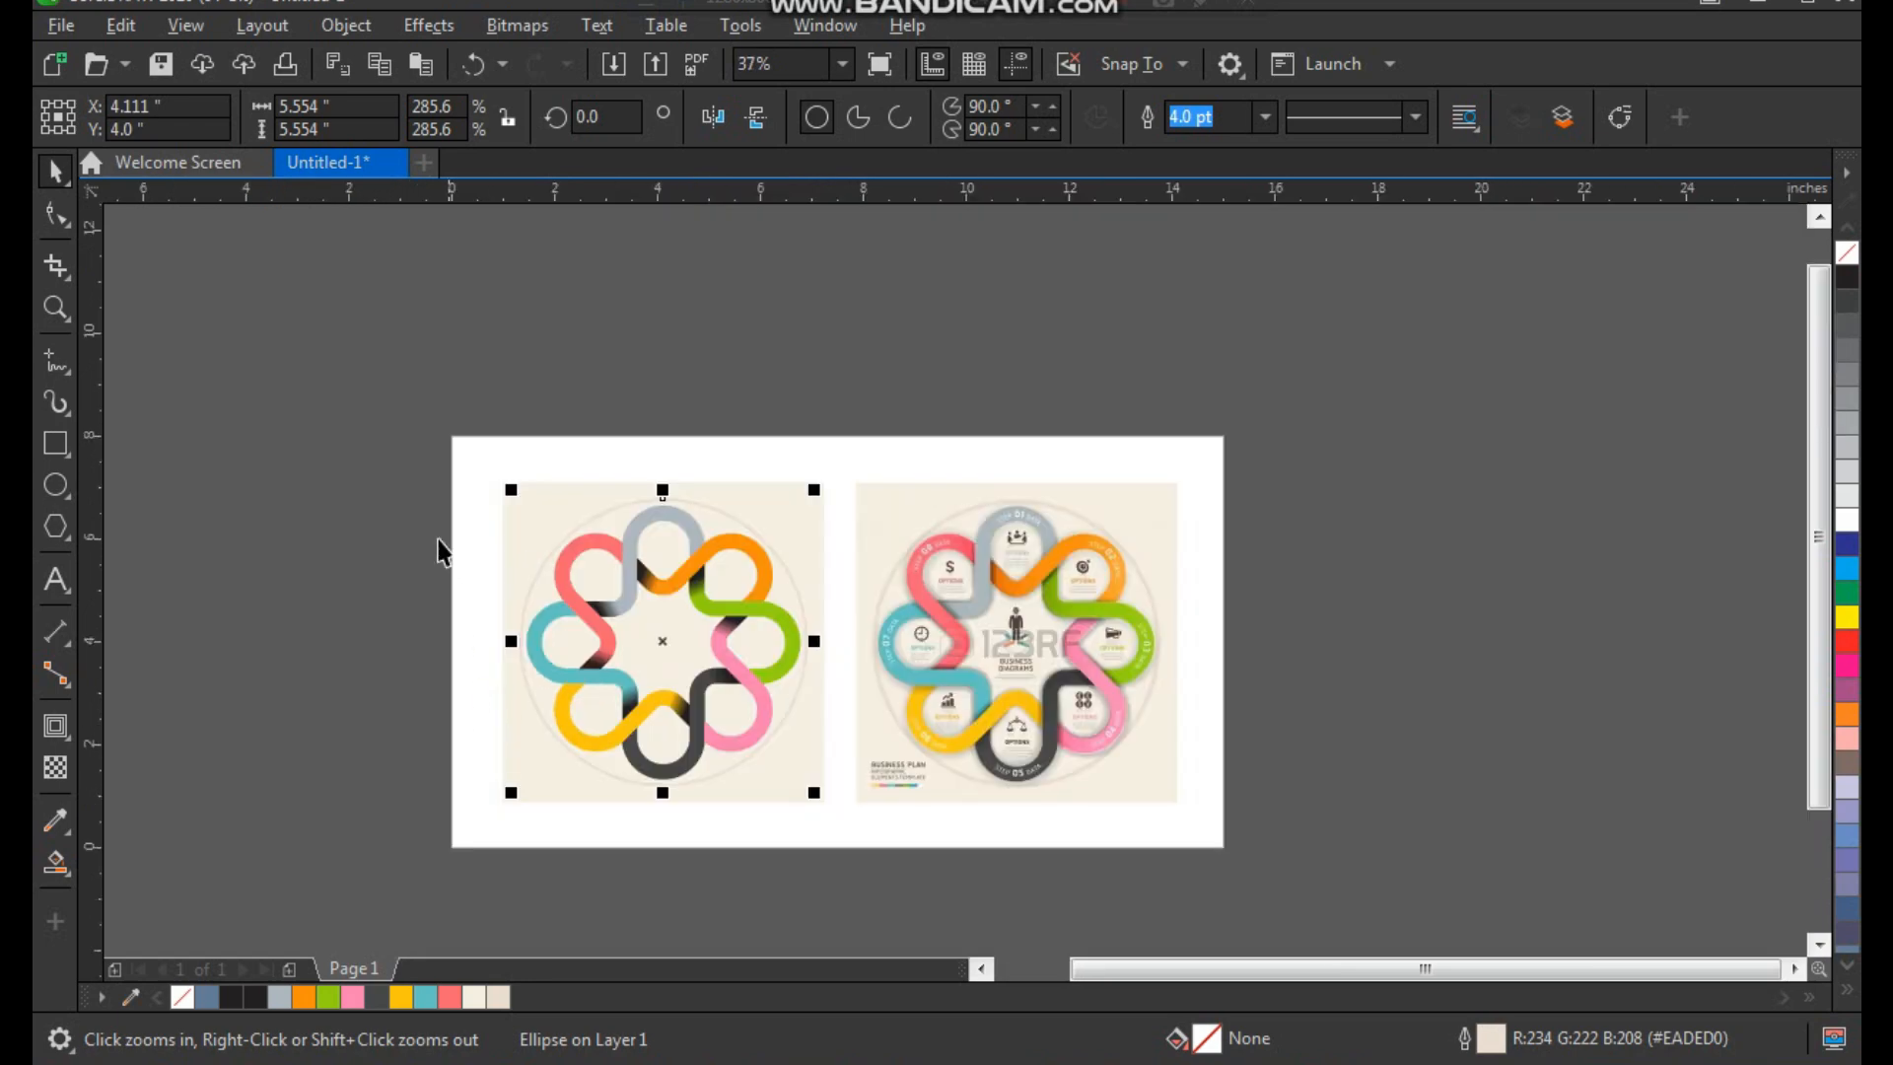
{"action": "key", "text": "Escape"}
{"action": "left_click_drag", "start_coordinate": [482, 418], "coordinate": [1260, 862]}
{"action": "left_click_drag", "start_coordinate": [1602, 197], "coordinate": [443, 900]}
{"action": "key", "text": "space"}
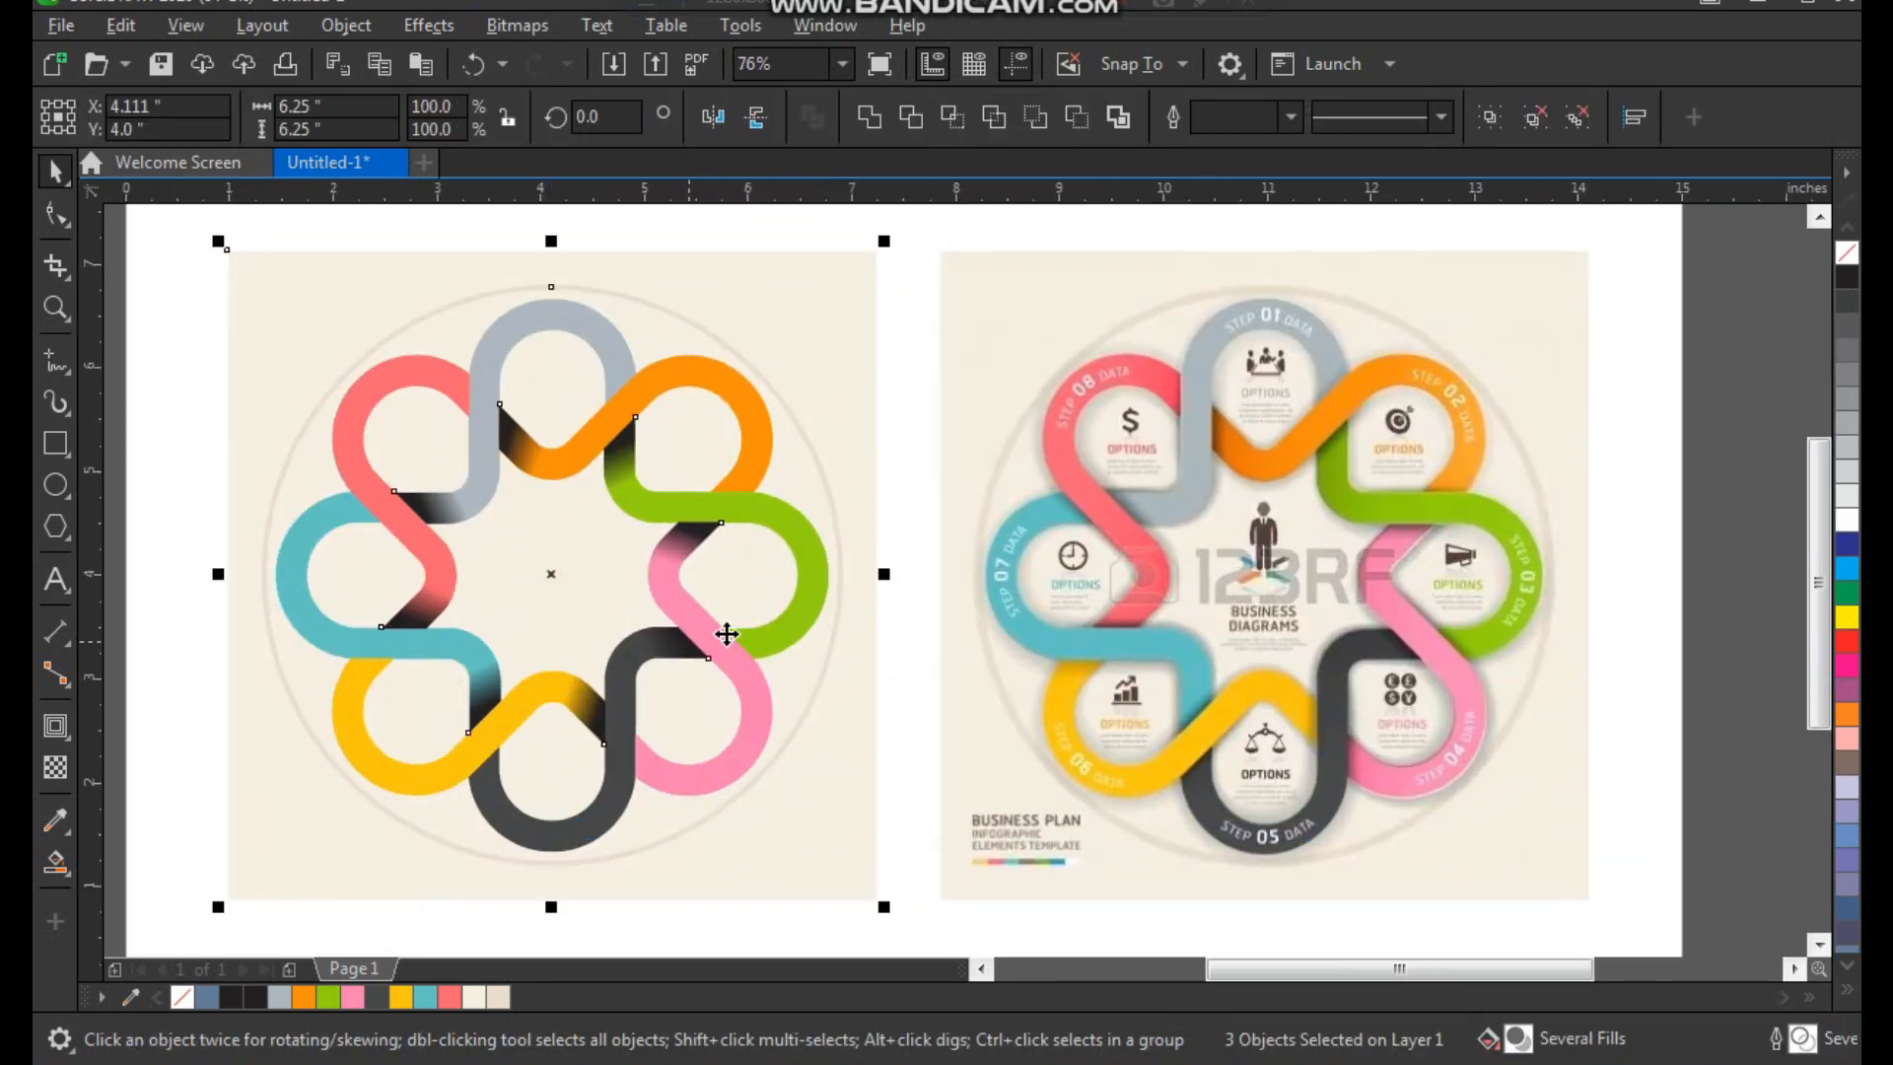
{"action": "key", "text": "F3"}
{"action": "key", "text": "Escape"}
Step: Select only the cream background square behind the bands
{"action": "key", "text": "z"}
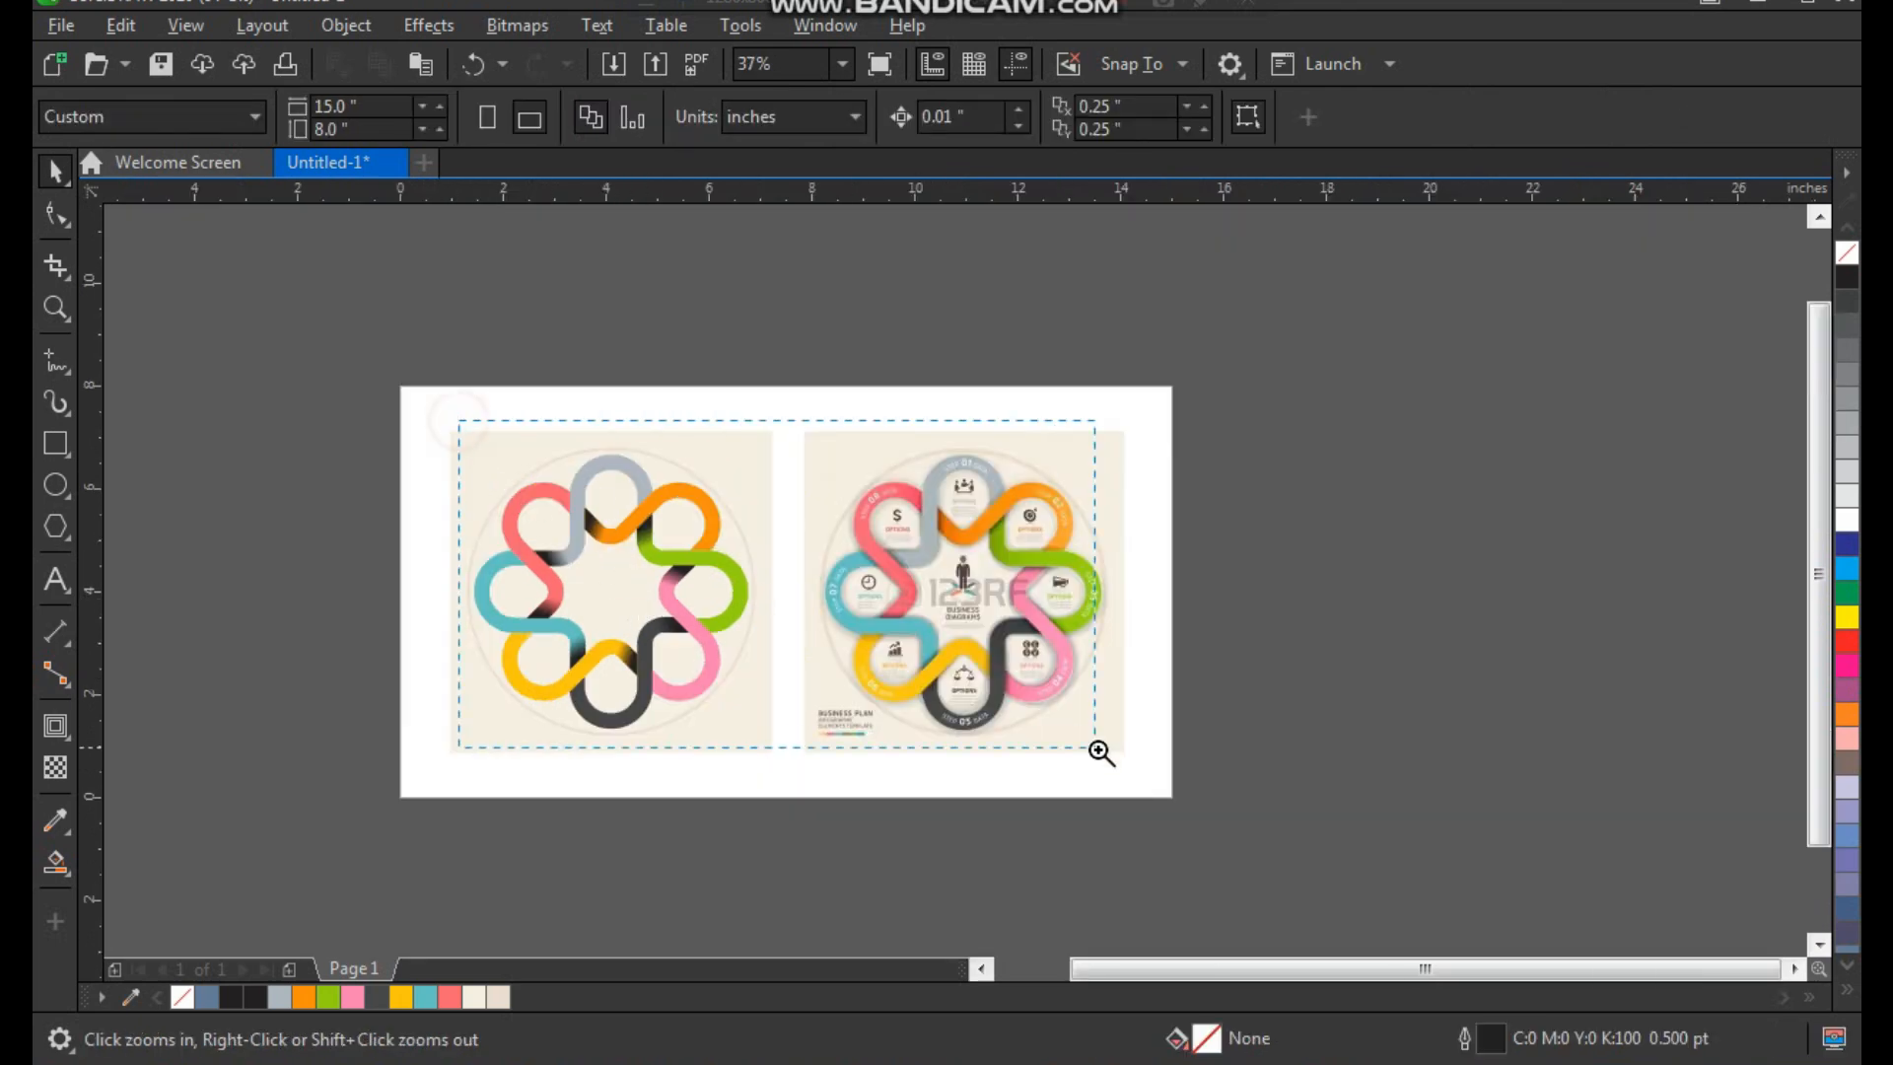
{"action": "left_click_drag", "start_coordinate": [1094, 750], "coordinate": [1092, 748]}
{"action": "left_click", "coordinate": [890, 723]}
{"action": "key", "text": "F3"}
{"action": "key", "text": "F2"}
{"action": "left_click_drag", "start_coordinate": [355, 364], "coordinate": [1182, 820]}
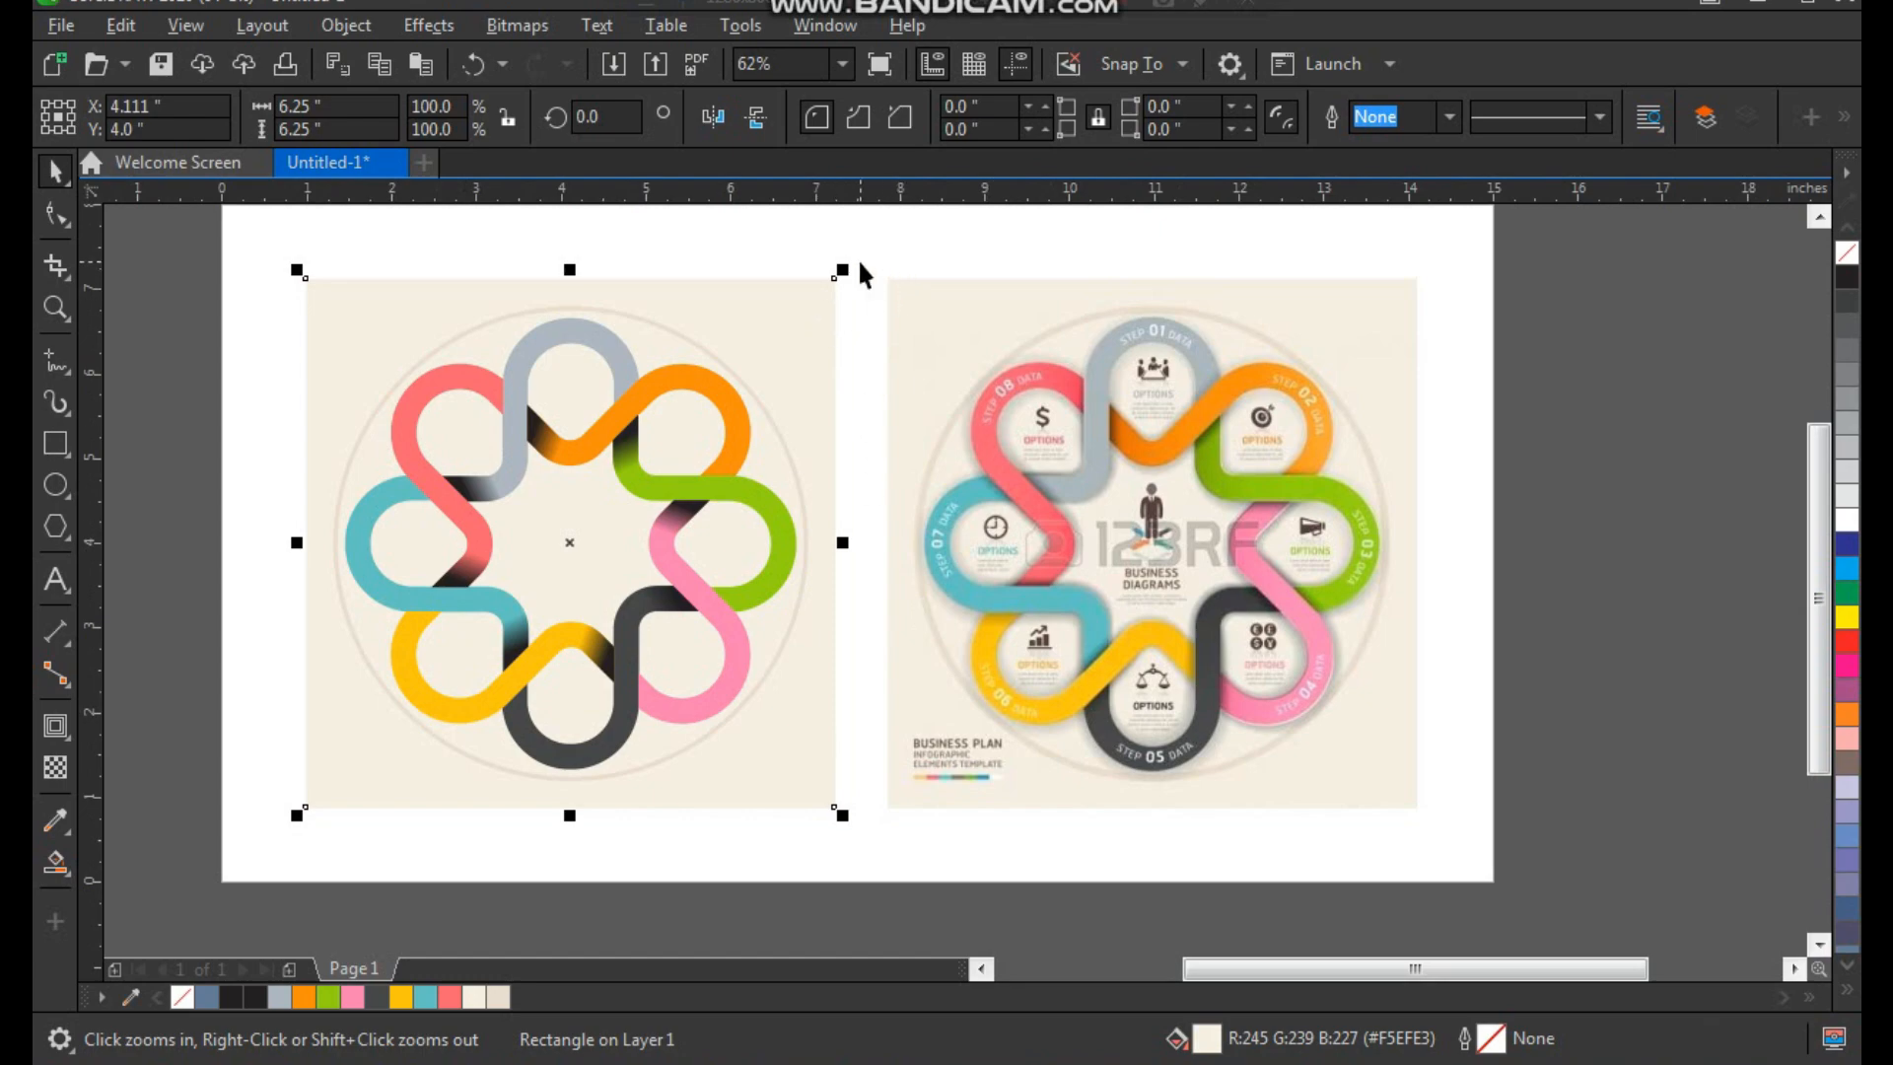